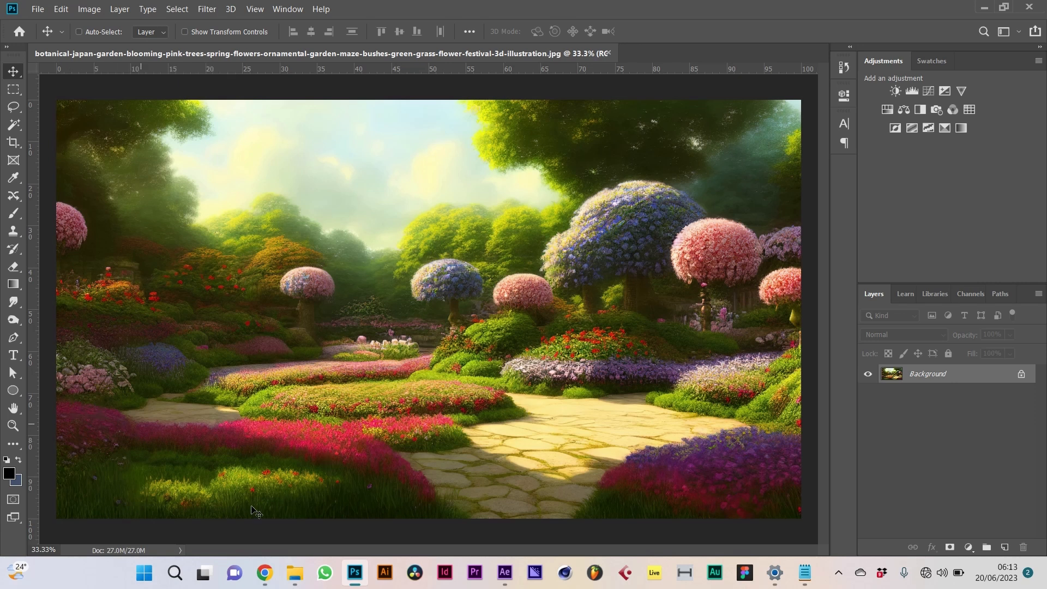
Step: Check the Image Size settings and close them without resizing
left_click_drag(90, 405, 383, 418)
left_click(90, 9)
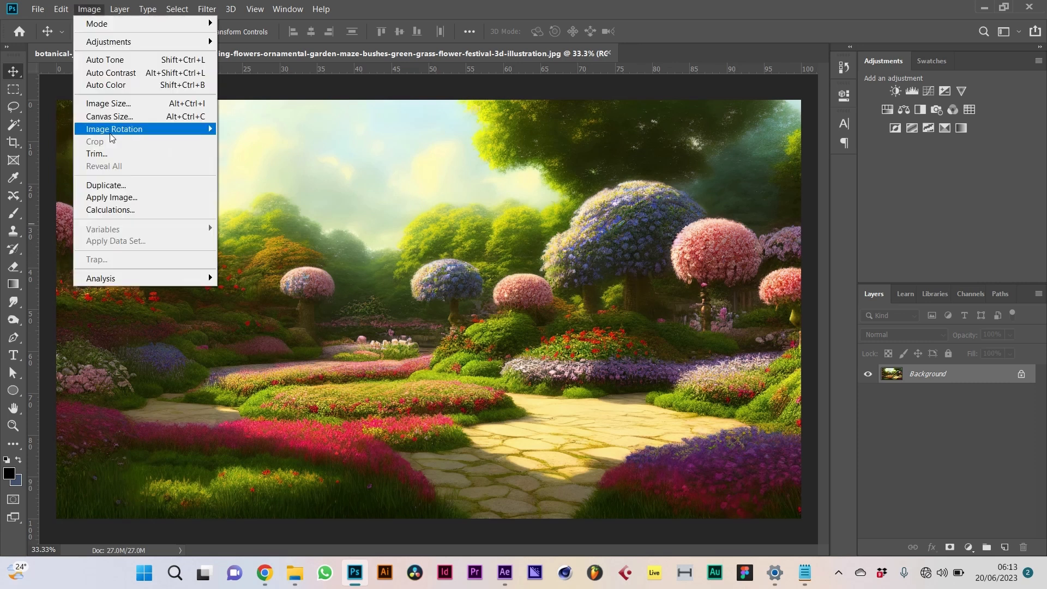
left_click(141, 103)
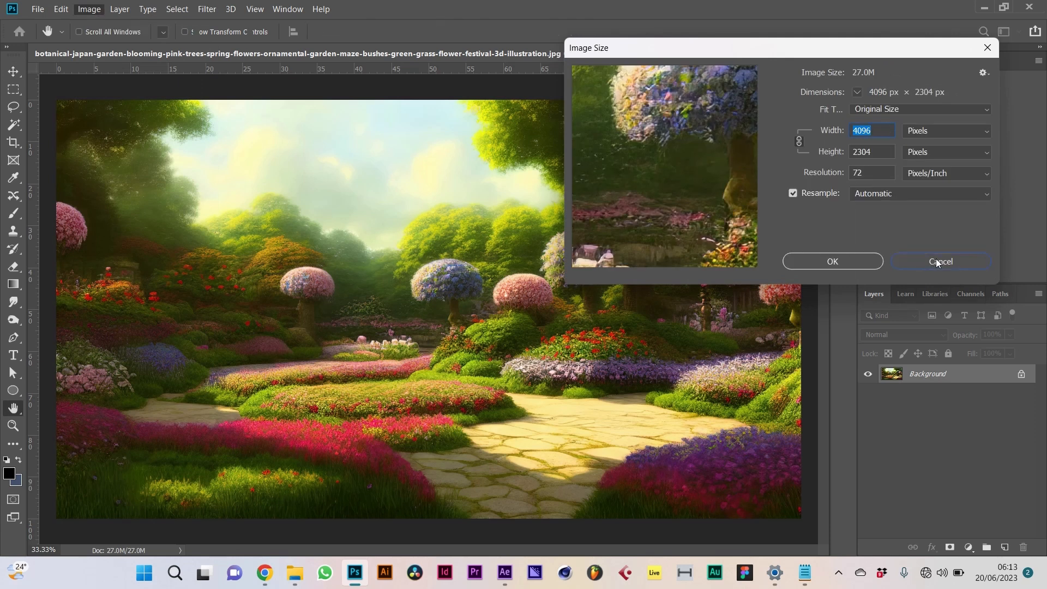
left_click(930, 269)
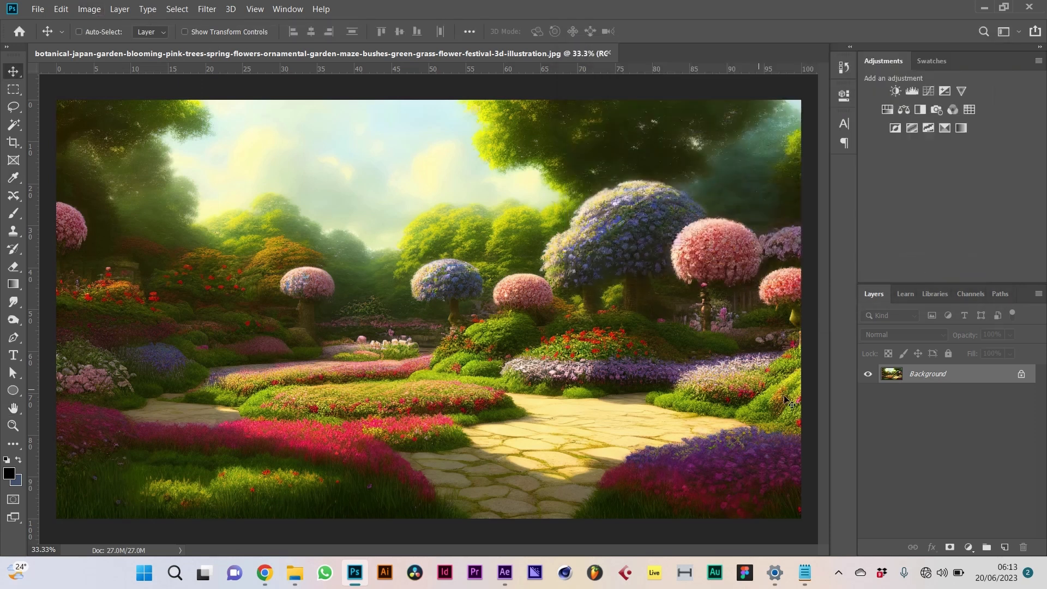
Step: Zoom to 50% and pan to the pink flower bed in the lower left
key("ctrl+plus")
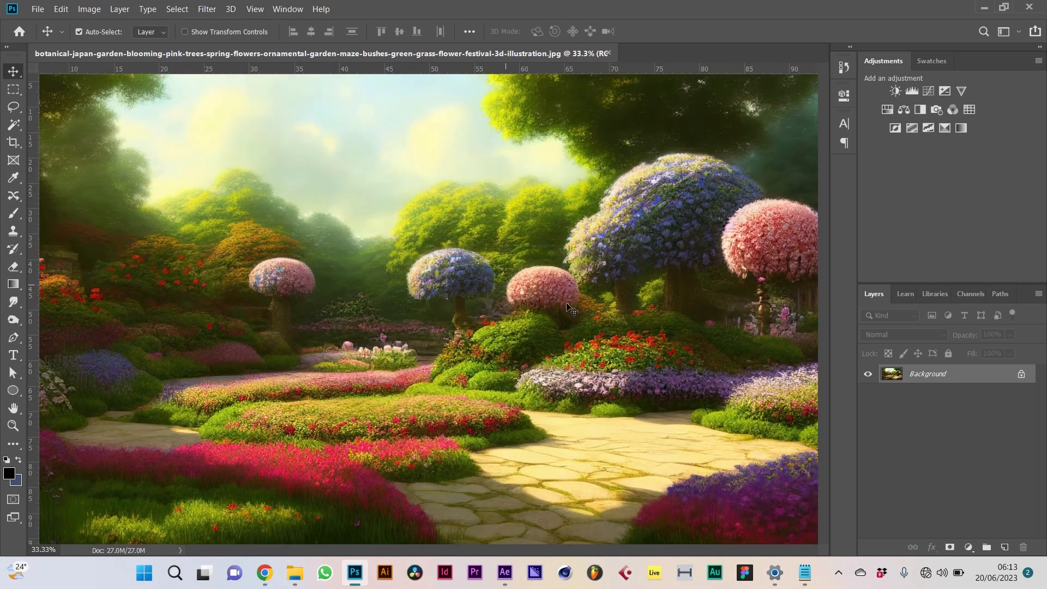
key("ctrl+plus")
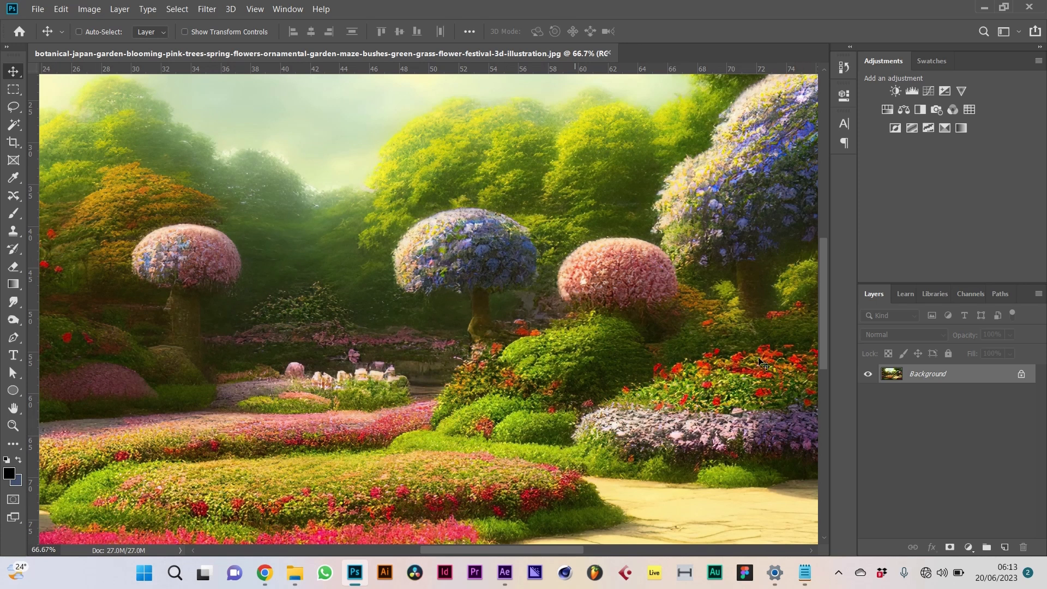
key("ctrl+minus")
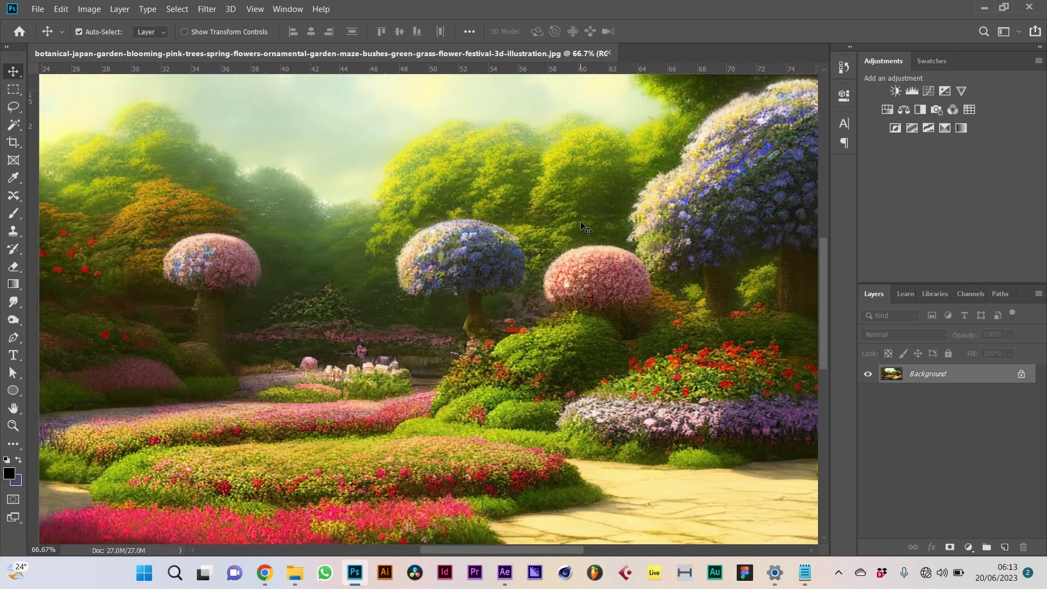
key("ctrl+minus")
key("ctrl+minus")
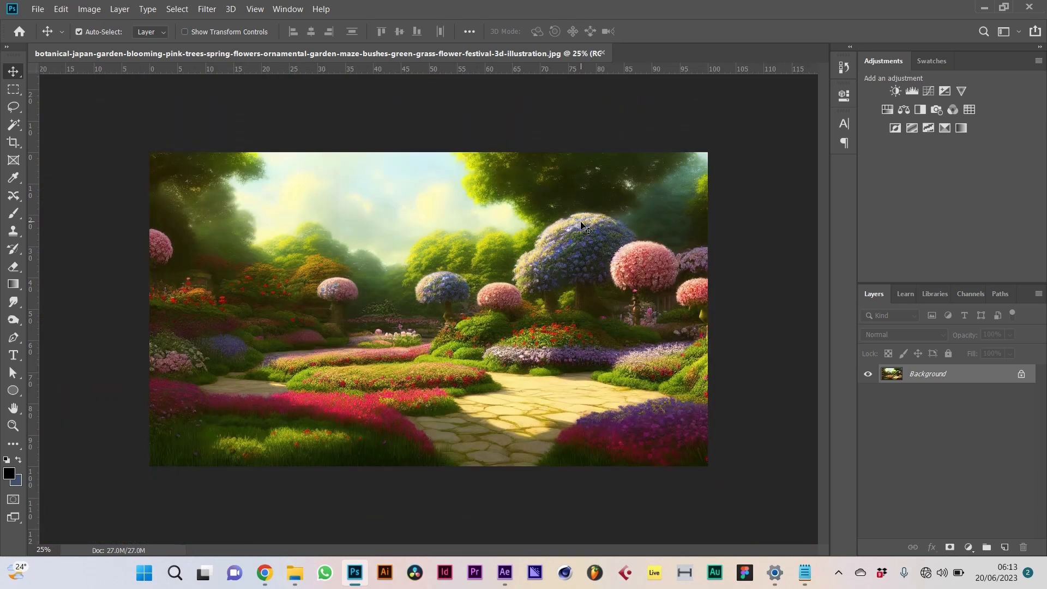
key("ctrl+plus")
key("ctrl+plus")
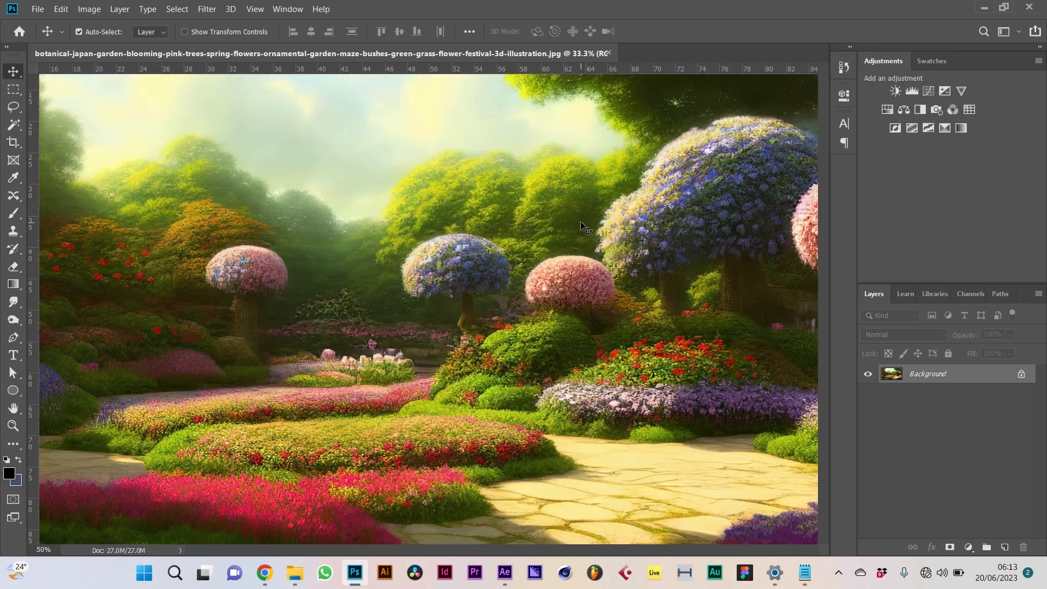
key("h")
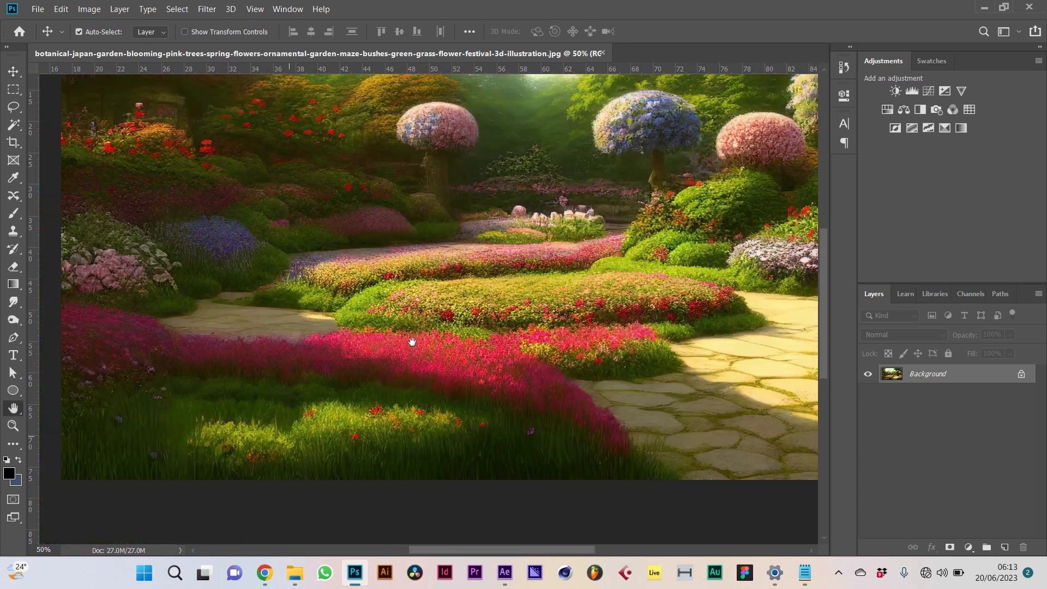
left_click_drag(354, 402, 383, 381)
Step: Lasso the lower-left pink flower bed, adding the missed strip and its upper edge
key("l")
left_click_drag(708, 468, 708, 469)
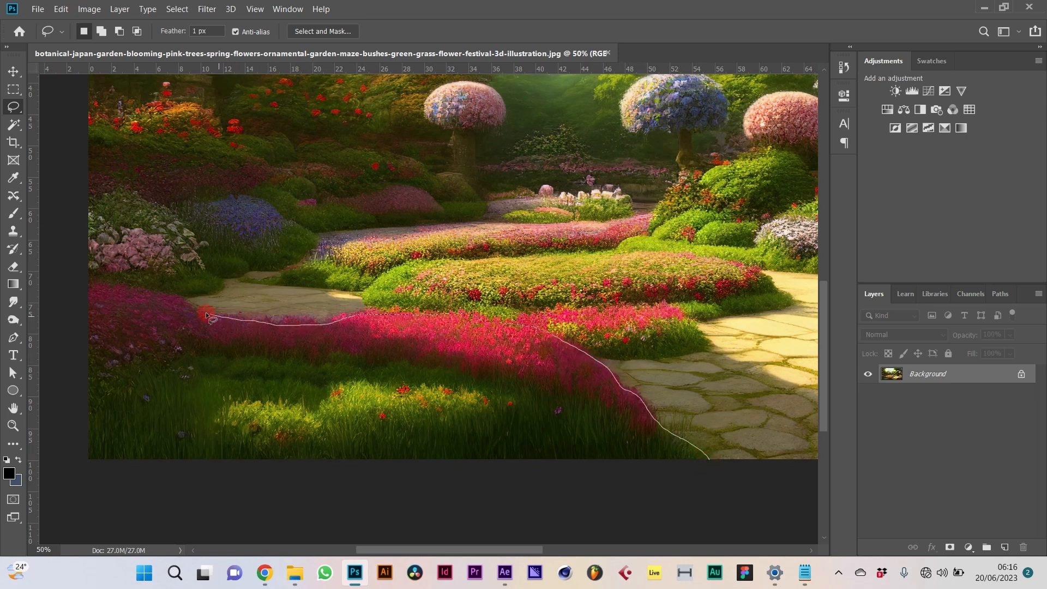
mouse_move(147, 283)
left_mouse_down()
mouse_move(80, 264)
mouse_move(108, 271)
mouse_move(81, 291)
mouse_move(121, 486)
mouse_move(583, 518)
mouse_move(705, 498)
left_mouse_up()
mouse_move(131, 415)
left_mouse_down()
mouse_move(63, 443)
mouse_move(133, 479)
left_mouse_up()
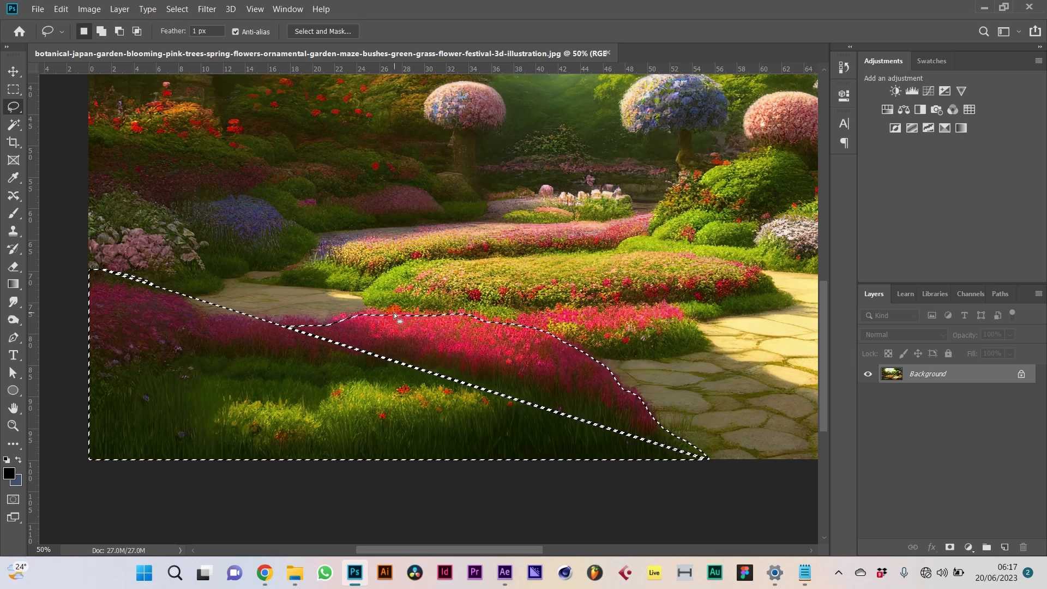
mouse_move(363, 314)
left_mouse_down()
mouse_move(216, 317)
mouse_move(106, 288)
left_mouse_up()
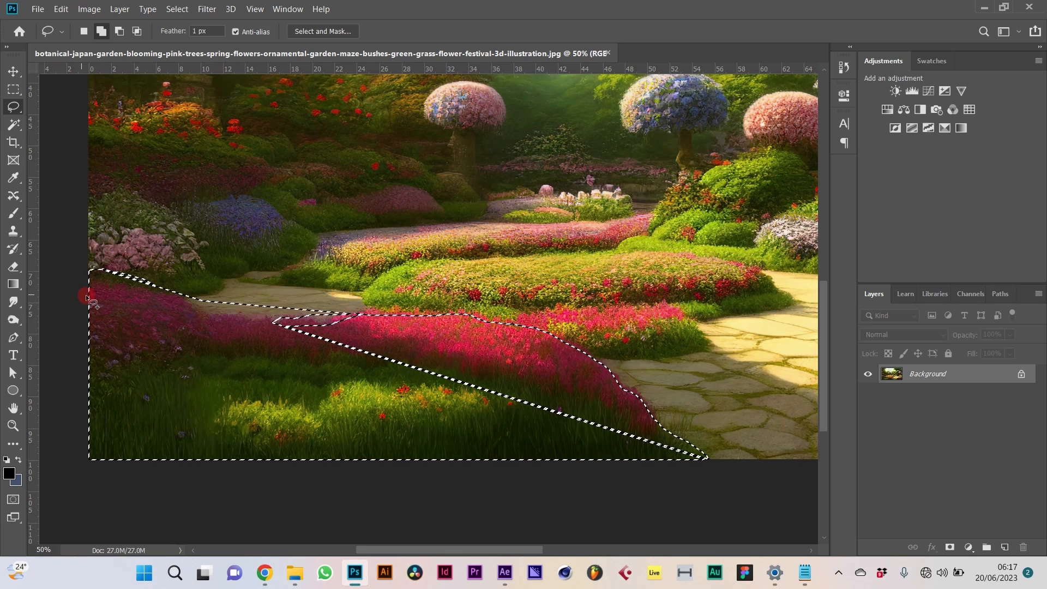
mouse_move(367, 314)
left_mouse_down()
mouse_move(294, 313)
mouse_move(264, 326)
mouse_move(312, 325)
left_mouse_up()
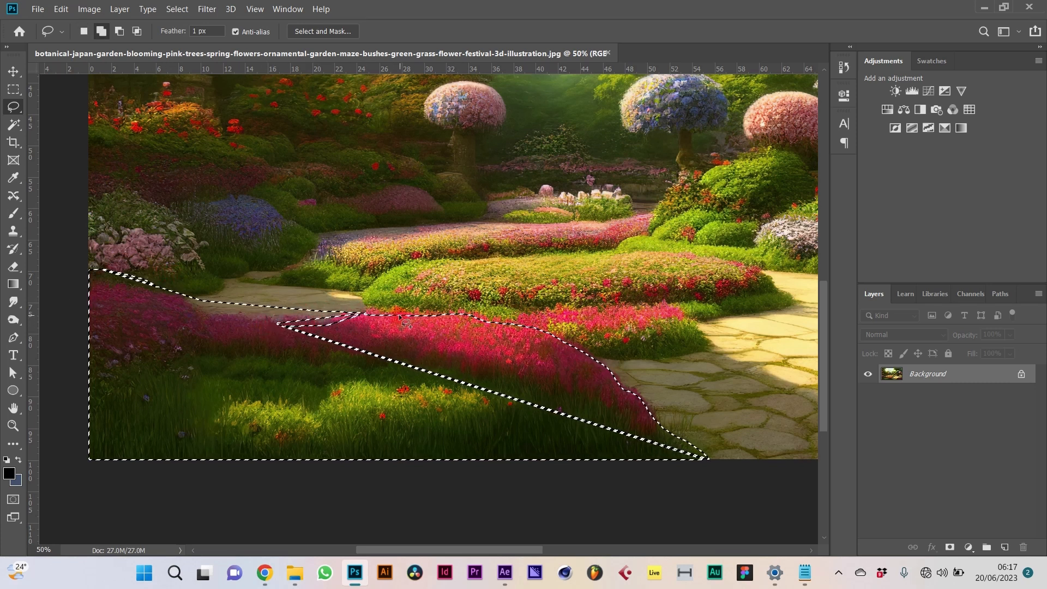
mouse_move(484, 320)
left_mouse_down()
mouse_move(273, 319)
mouse_move(344, 396)
mouse_move(705, 461)
left_mouse_up()
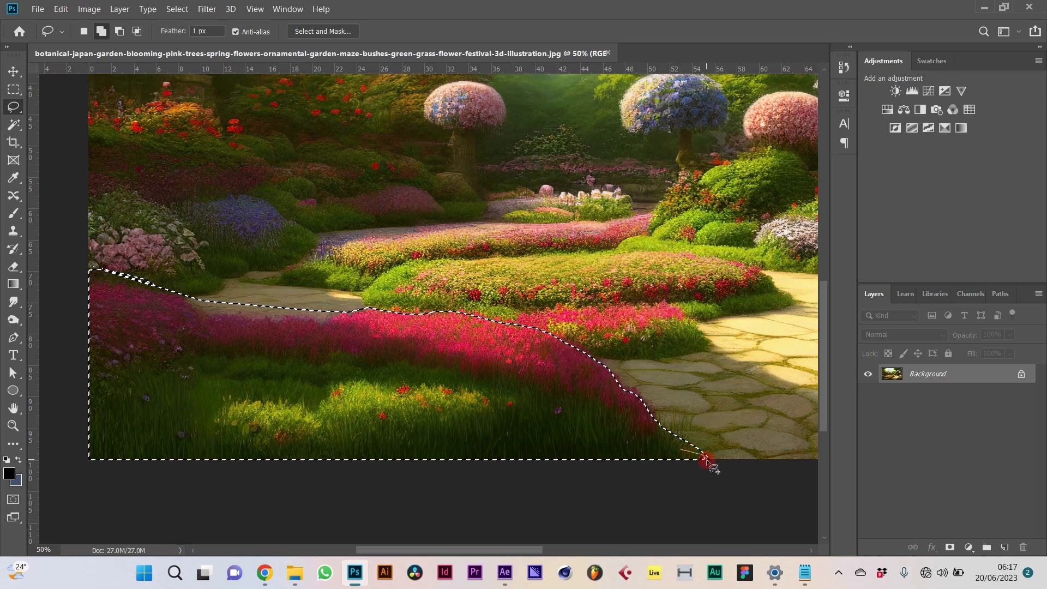
Step: Trim the stone path off the selection's top and copy the bed to Layer 1
key("alt")
left_click_drag(82, 275, 181, 304)
mouse_move(241, 316)
left_mouse_down()
mouse_move(343, 316)
mouse_move(281, 273)
mouse_move(85, 252)
left_mouse_up()
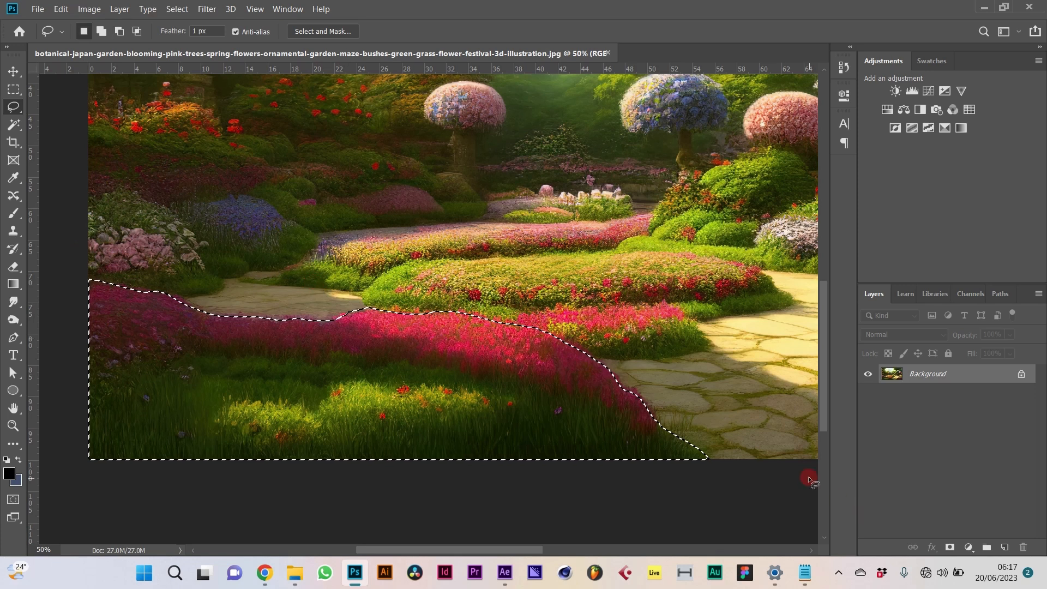
key("ctrl+j")
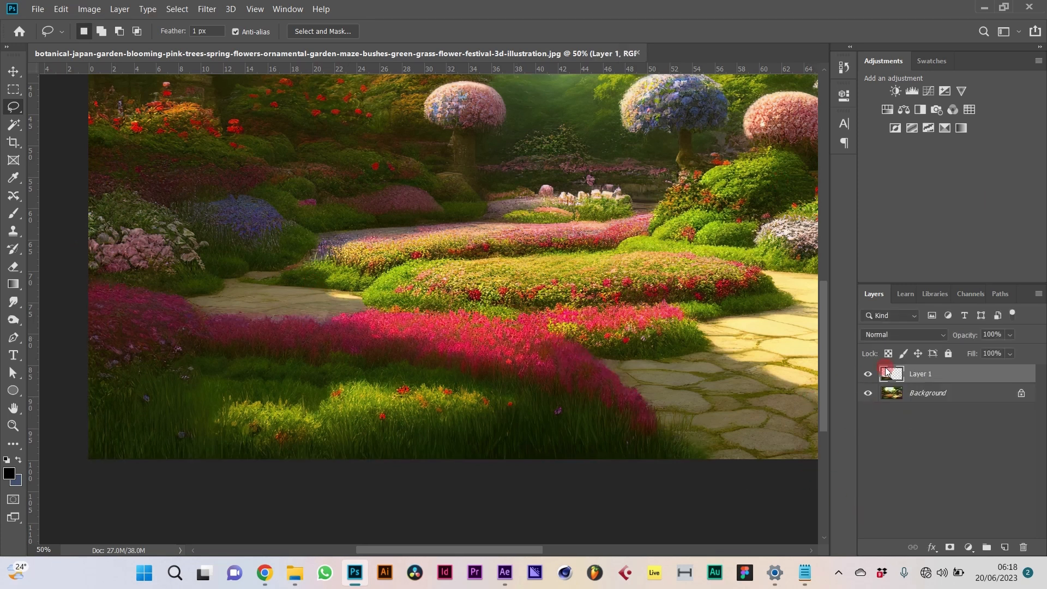
Step: Check the Layer 1 cut-out against hidden Background, then pan to the garden's right side
left_click(868, 393)
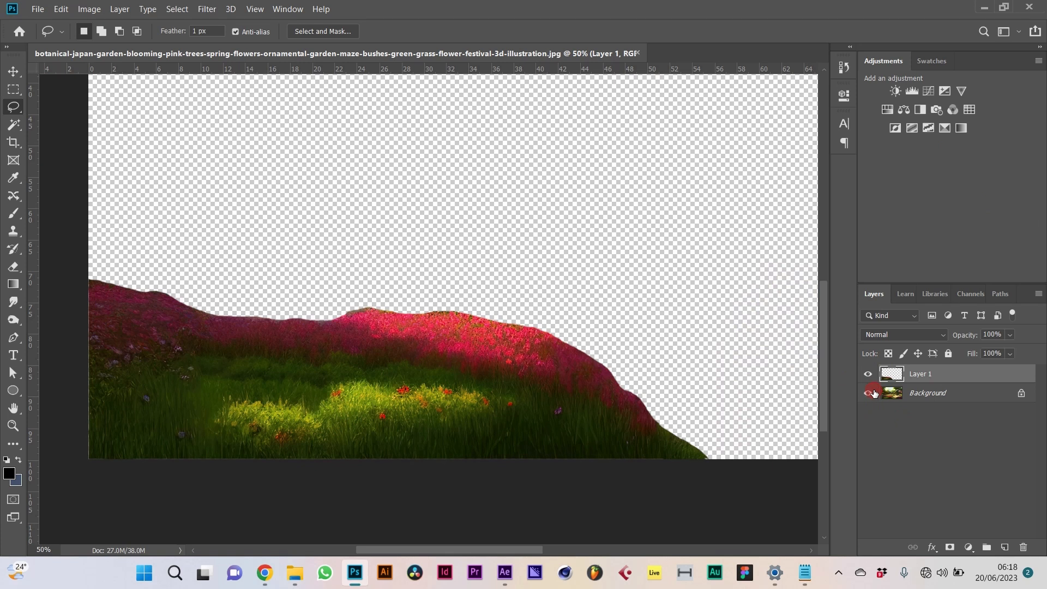
left_click(868, 393)
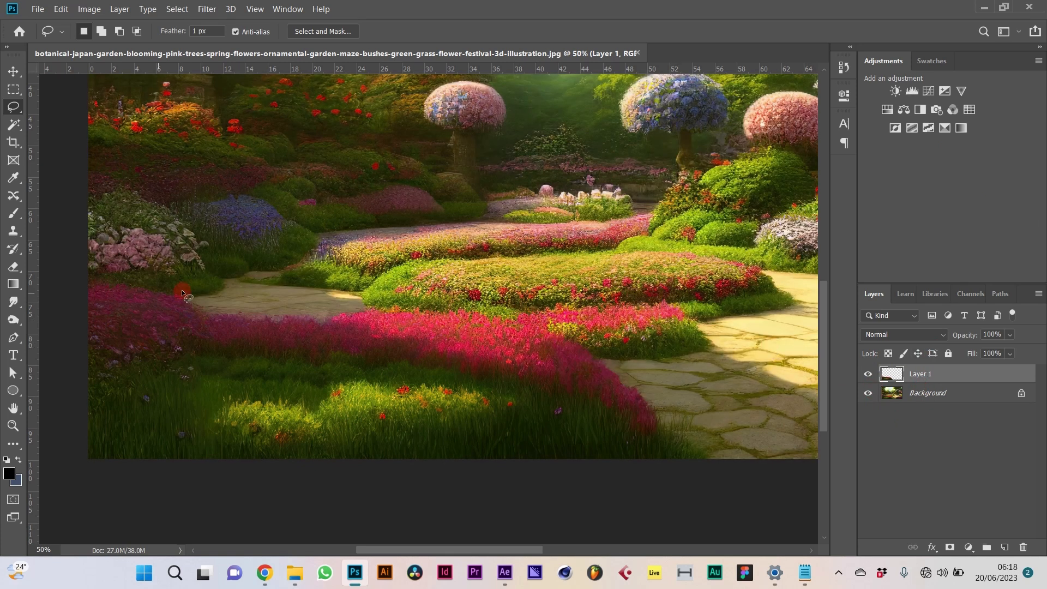
key("h")
mouse_move(583, 281)
left_mouse_down()
mouse_move(446, 253)
mouse_move(177, 245)
left_mouse_up()
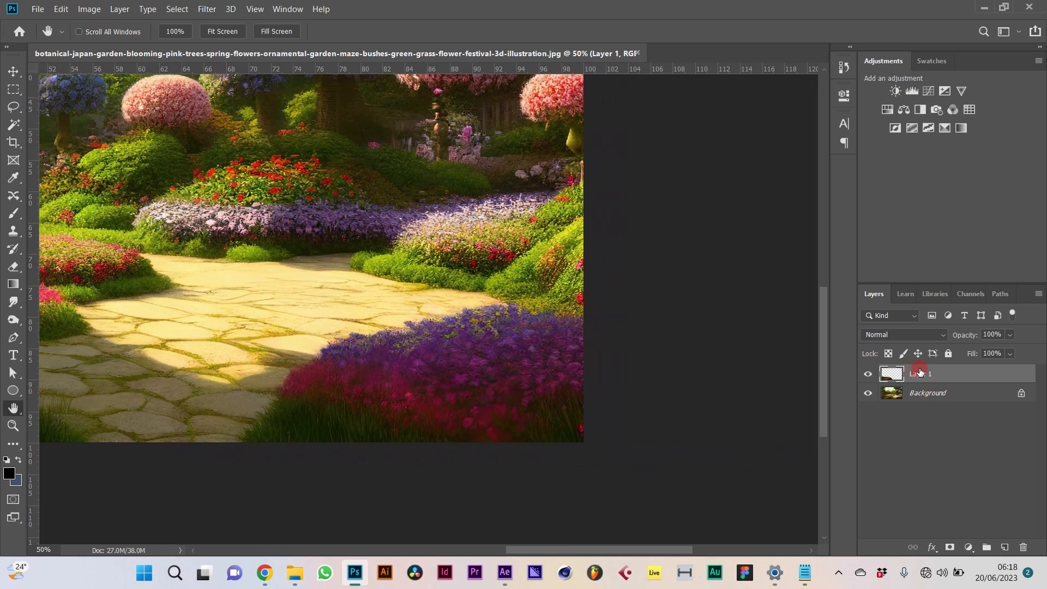
Step: Lasso the purple flower bed at lower right on Background and copy it to a layer
left_click(927, 393)
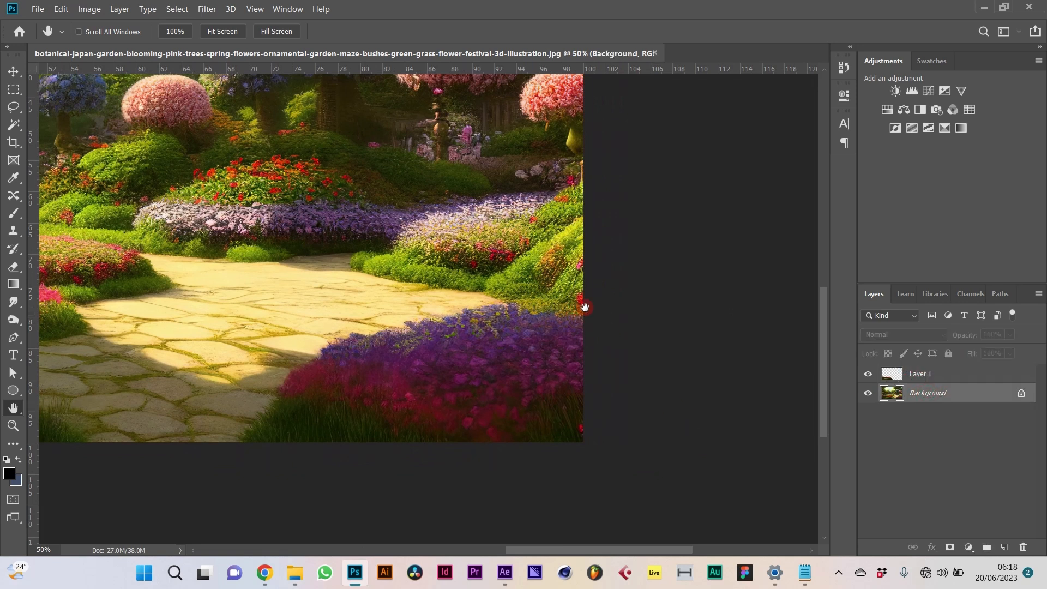
key("l")
mouse_move(586, 325)
left_mouse_down()
mouse_move(491, 308)
mouse_move(322, 351)
left_mouse_up()
mouse_move(263, 416)
left_mouse_down()
mouse_move(339, 447)
mouse_move(744, 391)
left_mouse_up()
key("shift")
left_click_drag(255, 417, 241, 441)
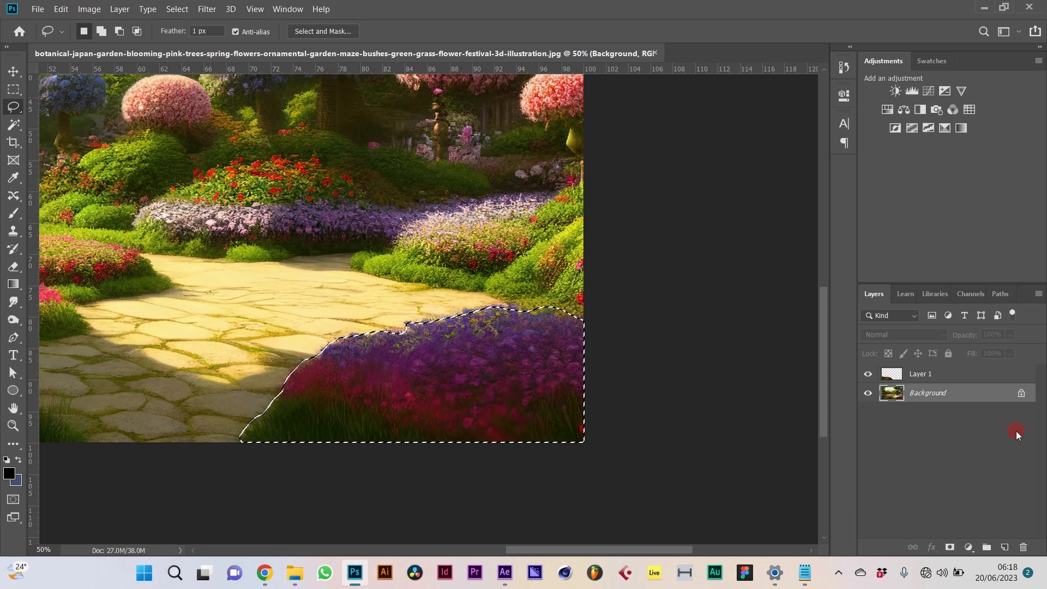
key("ctrl+j")
Step: Rename Layer 2 to 'Flower on the Right' and Layer 1 to 'Flowers on the left'
double_click(924, 392)
type("Flower on t")
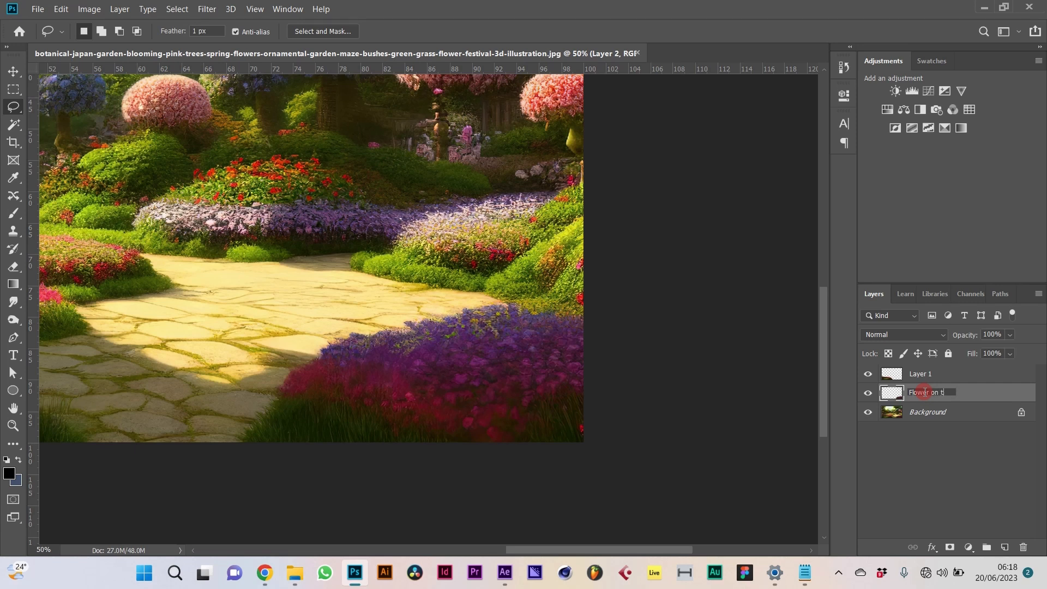
key("Return")
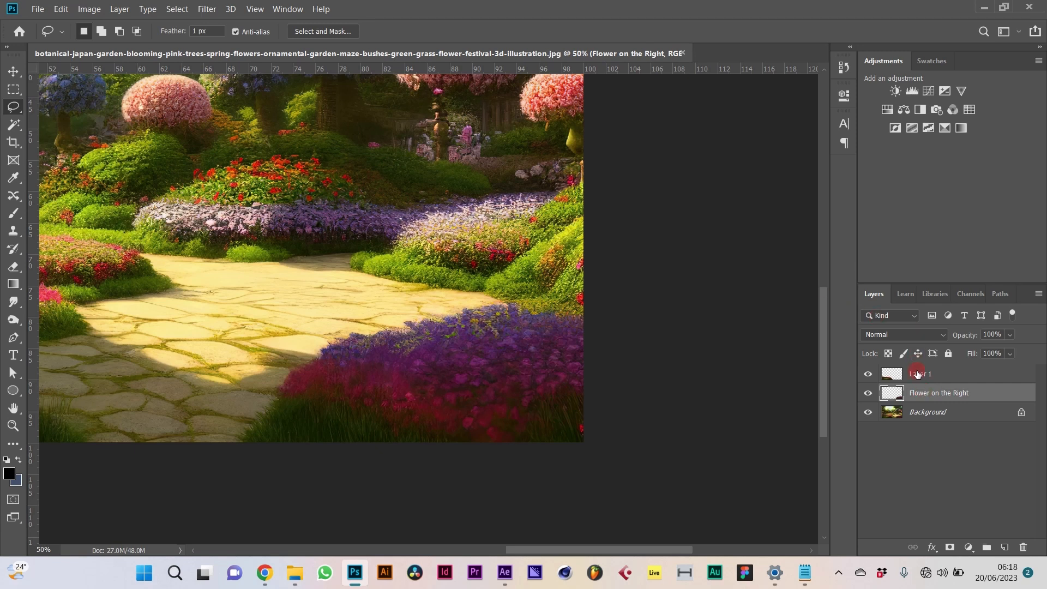
double_click(917, 374)
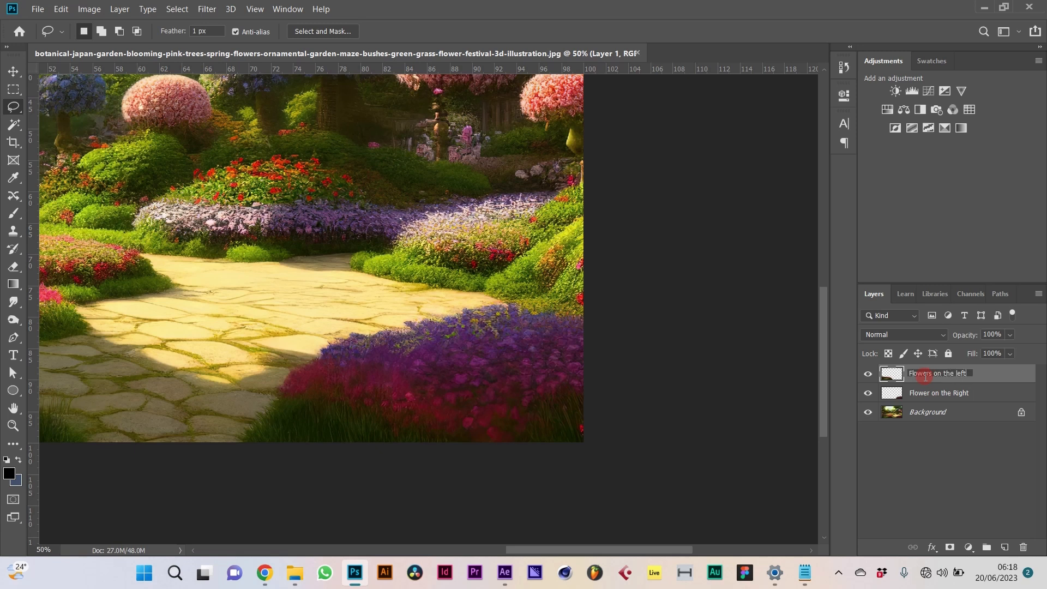
key("Return")
key("h")
left_click_drag(357, 233, 673, 250)
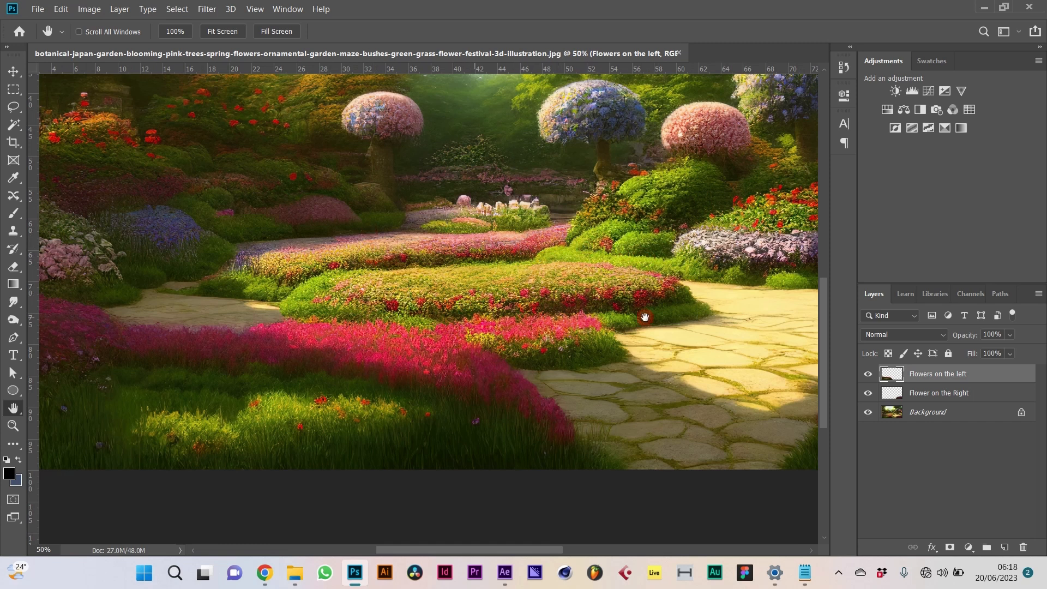
Step: Add an empty new layer and lasso around the central flower mound
left_click(1005, 547)
left_click(564, 192)
key("l")
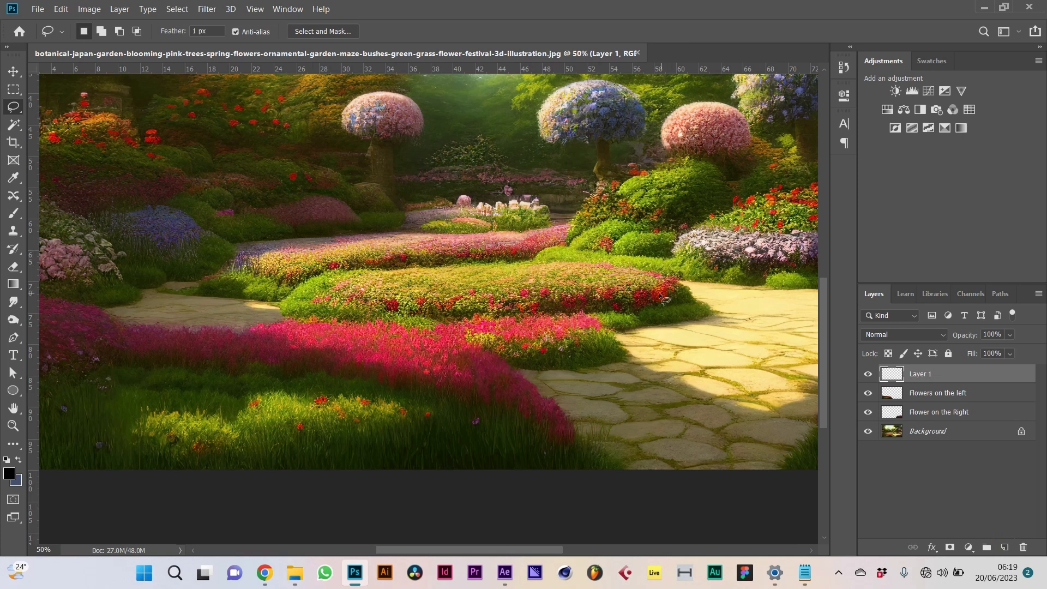
left_click_drag(711, 314, 712, 307)
left_click_drag(658, 277, 608, 265)
left_click_drag(516, 265, 479, 263)
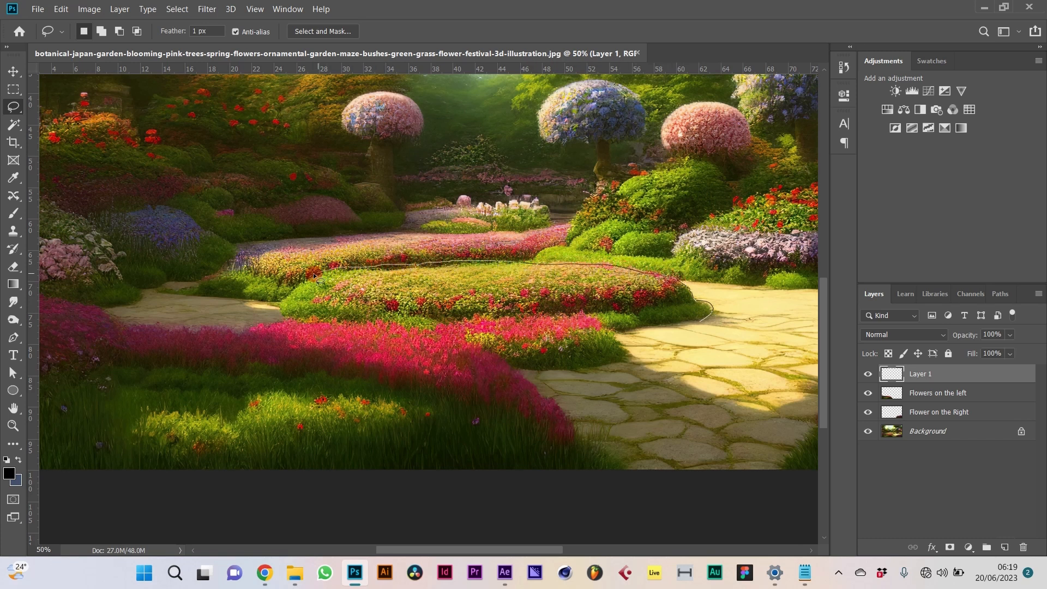
left_click_drag(314, 309, 601, 309)
left_click_drag(666, 319, 668, 319)
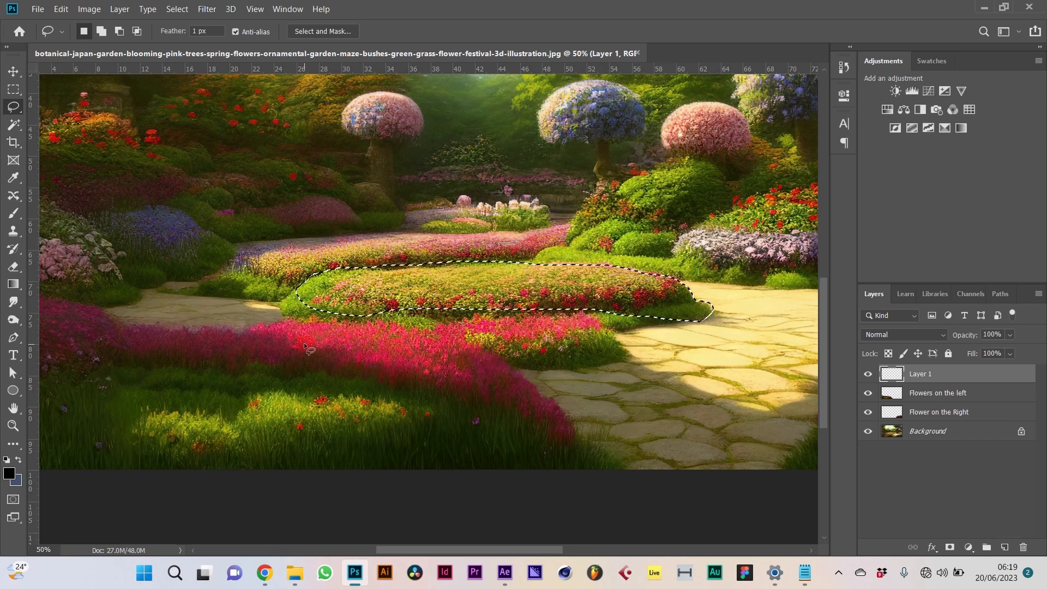
Step: Add the pink patch beneath the mound to the selection, undoing the stray right-edge addition
left_click(101, 31)
left_click_drag(288, 303, 283, 319)
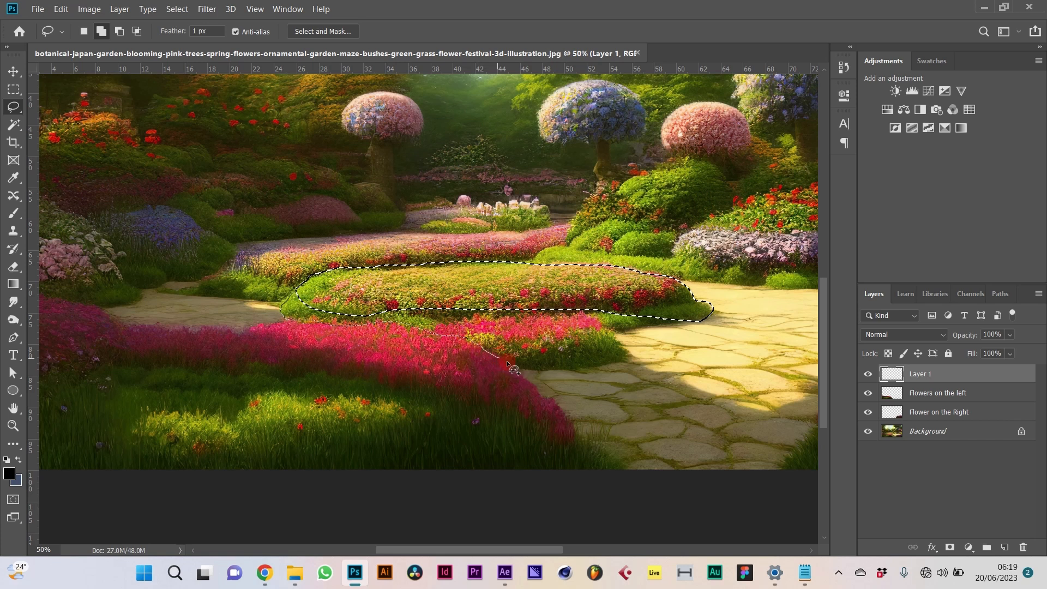
mouse_move(528, 364)
left_mouse_down()
mouse_move(553, 375)
mouse_move(621, 358)
mouse_move(628, 327)
mouse_move(685, 315)
left_mouse_up()
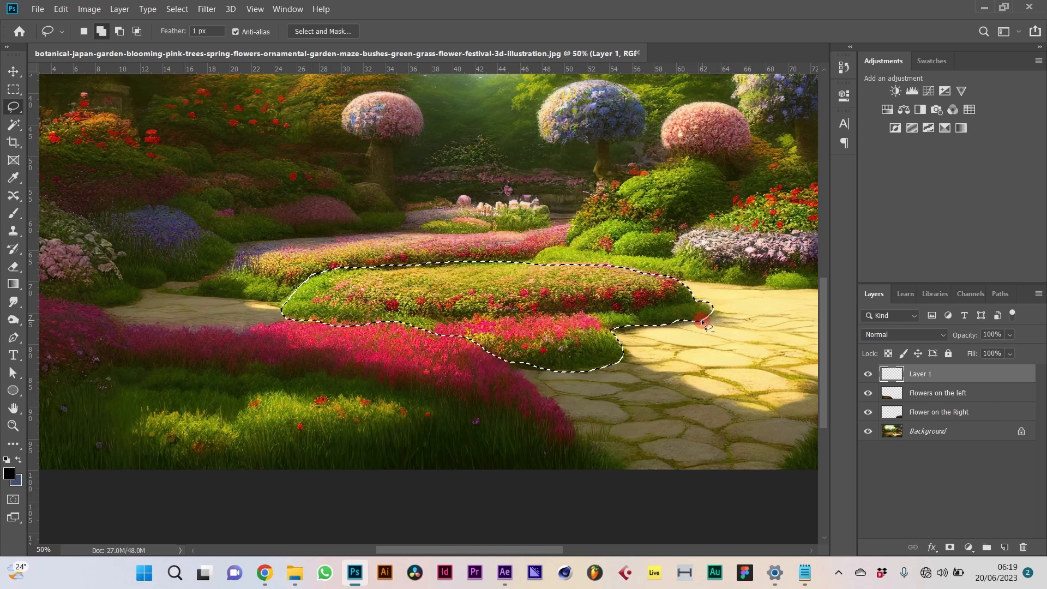
mouse_move(708, 326)
left_mouse_down()
mouse_move(665, 323)
mouse_move(702, 319)
mouse_move(647, 318)
left_mouse_up()
key("ctrl+z")
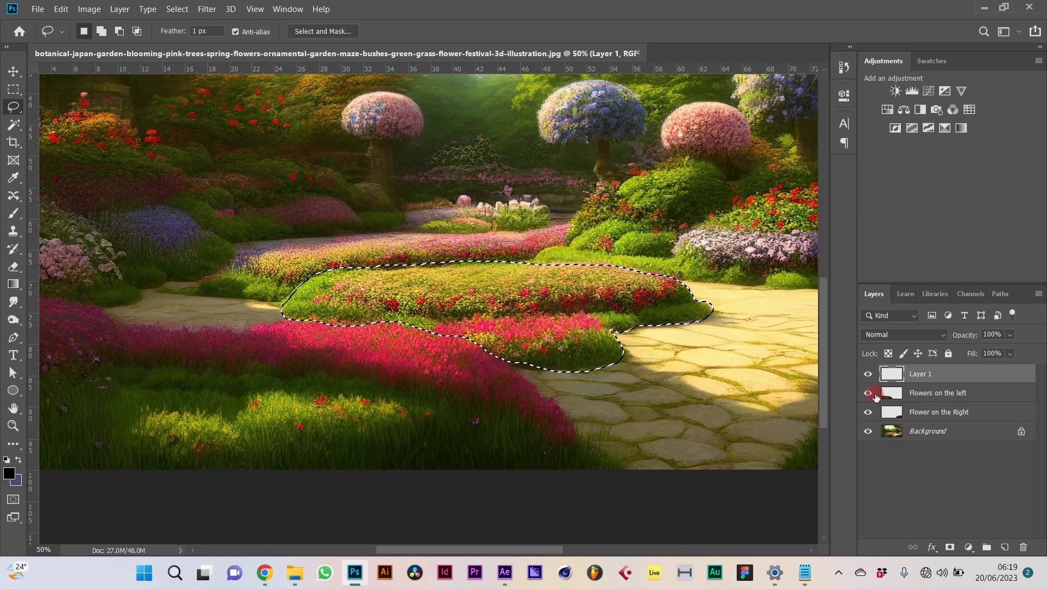
Step: Copy the central mound from Background onto Layer 2, then lasso the rear bed on Flowers on the left
left_click(950, 432)
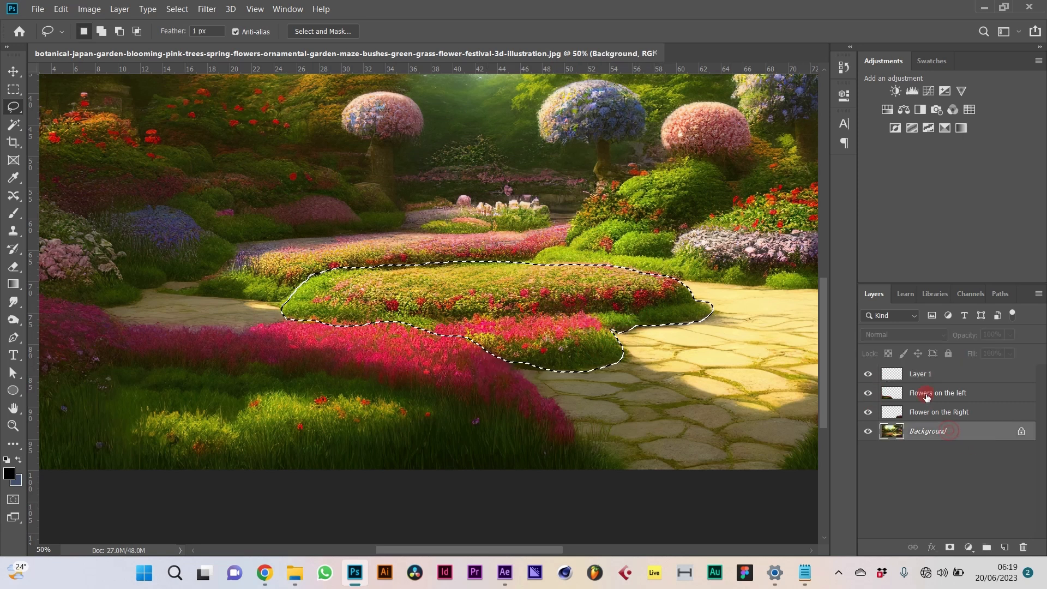
key("ctrl+j")
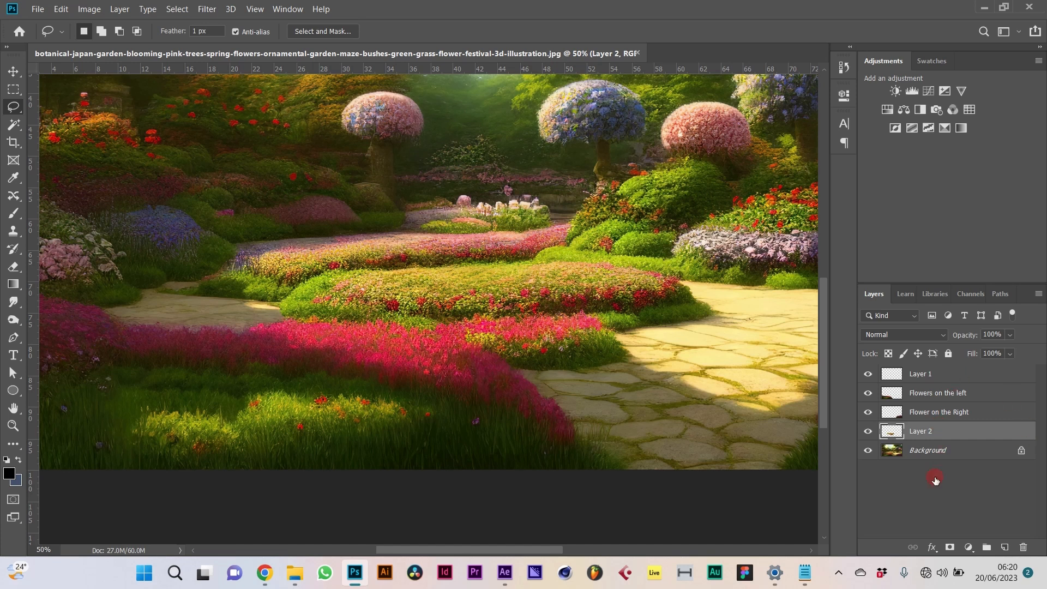
left_click(925, 459)
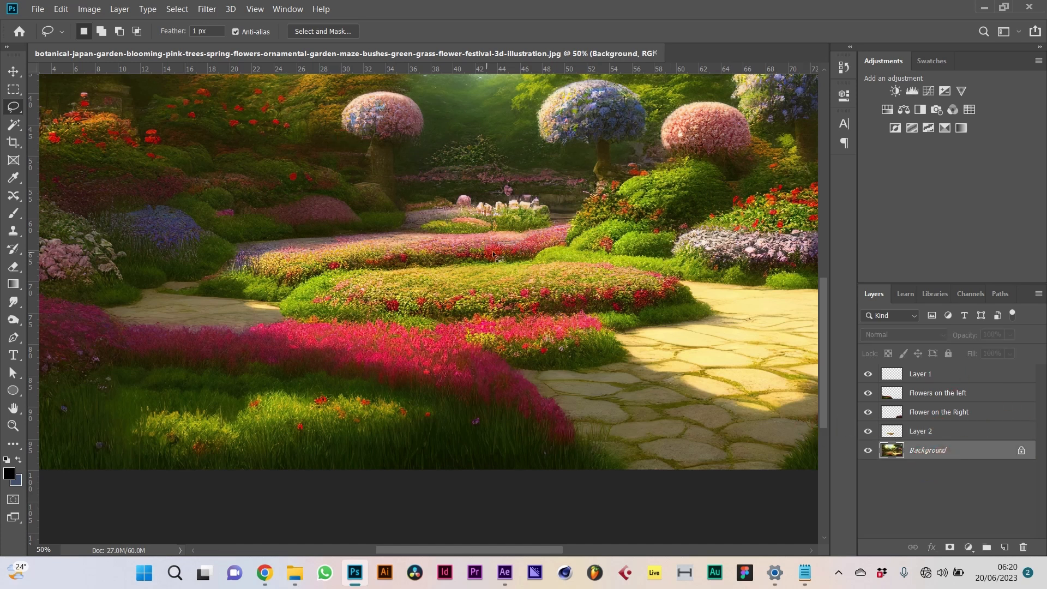
left_click(926, 398)
mouse_move(516, 212)
left_mouse_down()
mouse_move(509, 285)
mouse_move(540, 230)
mouse_move(491, 213)
left_mouse_up()
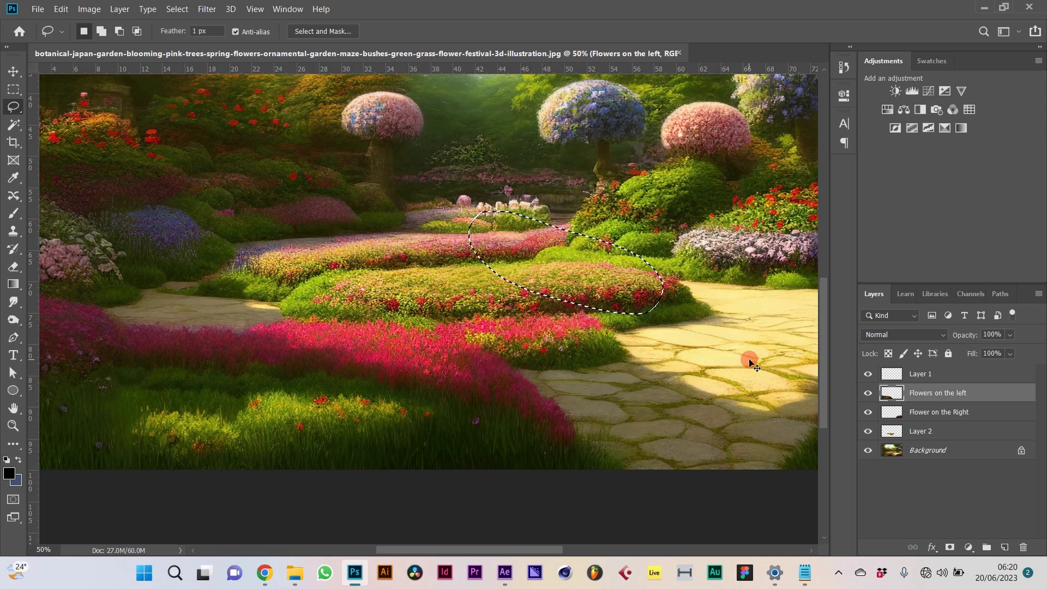
Step: Dismiss the empty-selection error and hide Layer 1 and the Background layer
key("ctrl+j")
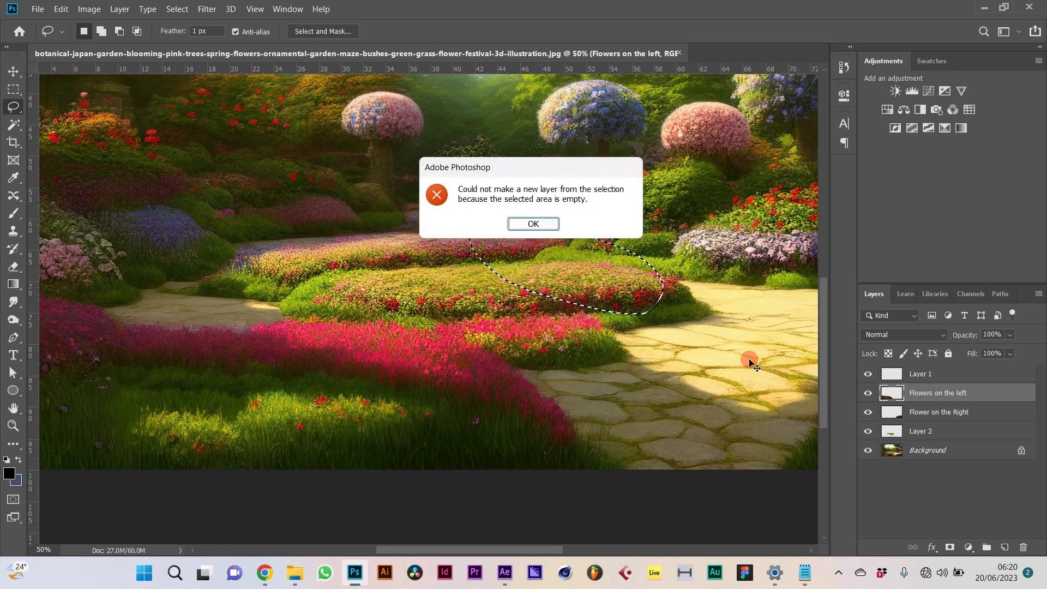
left_click(534, 223)
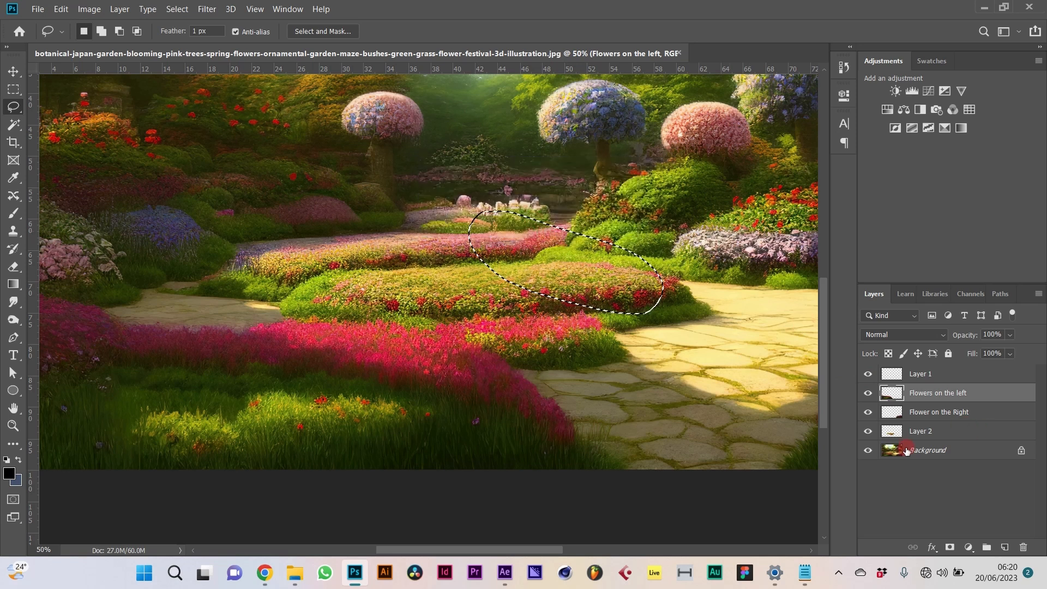
left_click(920, 439)
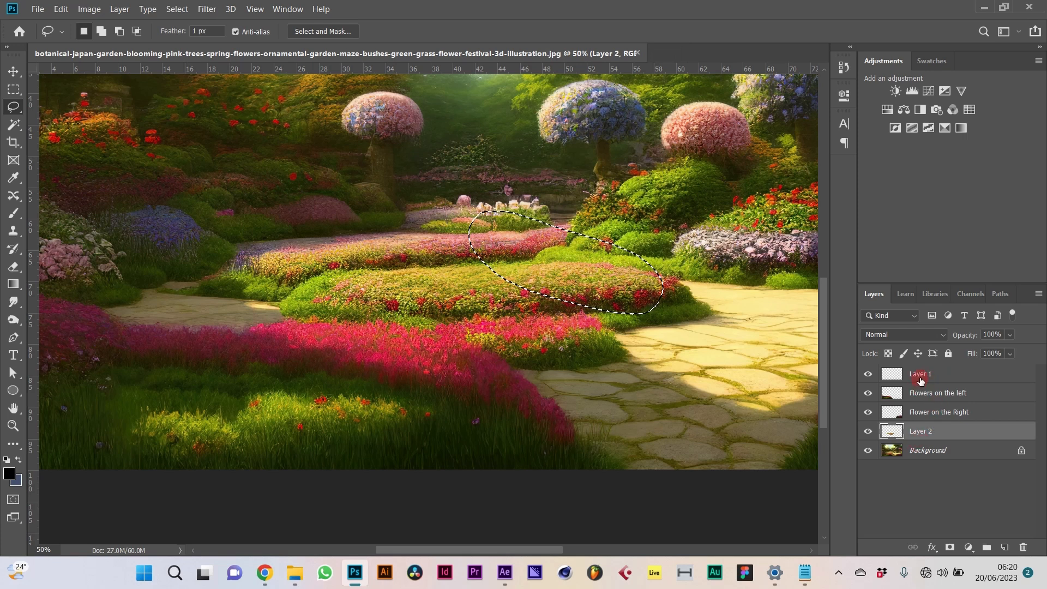
left_click(868, 374)
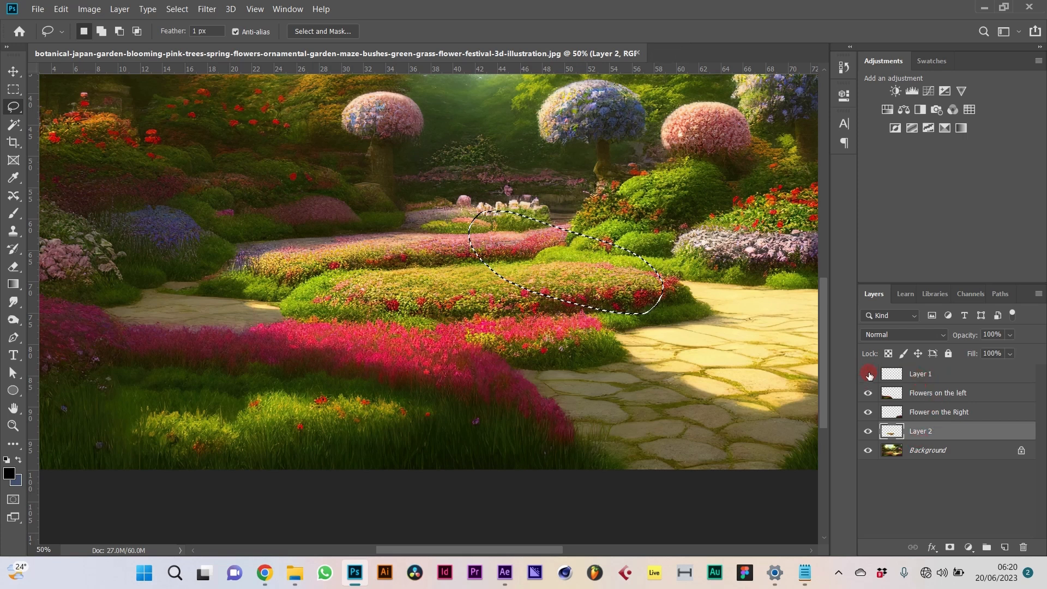
left_click(869, 450)
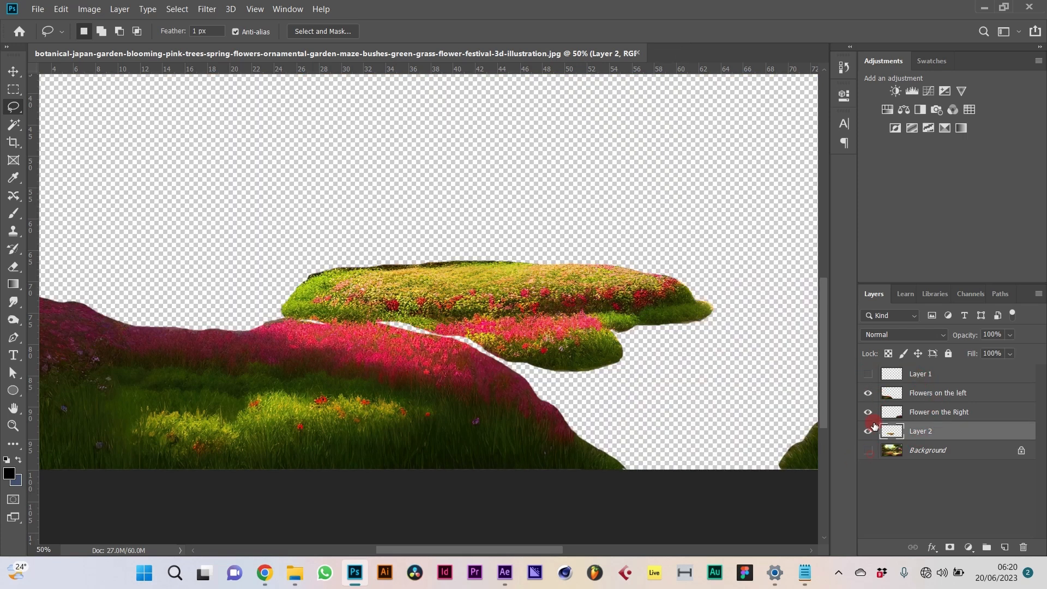
Step: Cancel the accidental Save As, delete the empty Layer 1, and reselect Layer 2
key("ctrl+shift+s")
left_click(912, 499)
left_click(924, 374)
key("Delete")
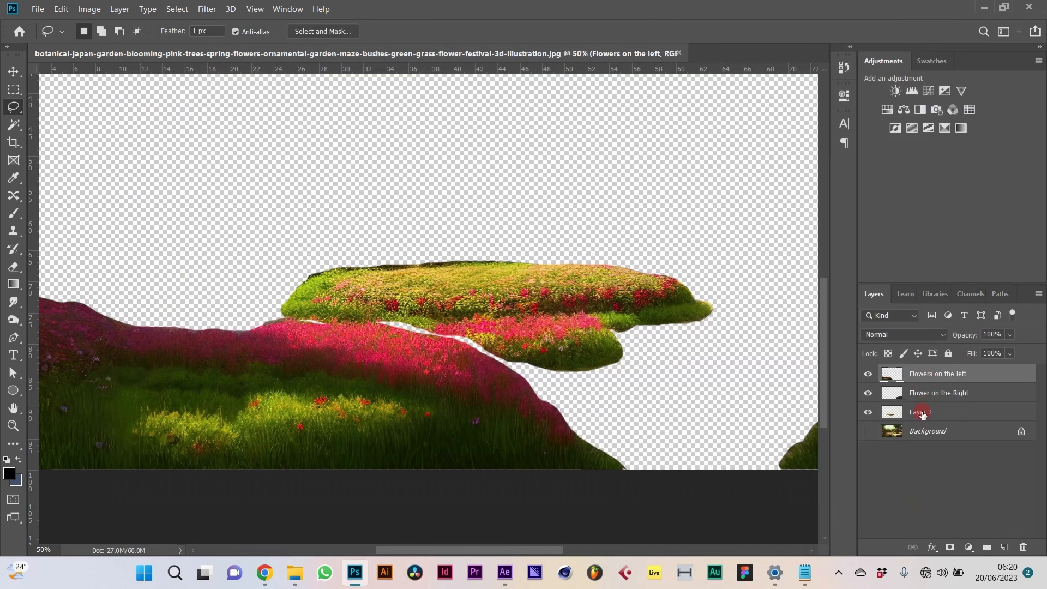
left_click(919, 413)
Step: Erase the centre bed's dark top edge with a smaller Soft Round eraser
key("e")
key("bracketleft")
key("bracketleft")
key("bracketleft")
key("bracketleft")
key("bracketleft")
key("bracketleft")
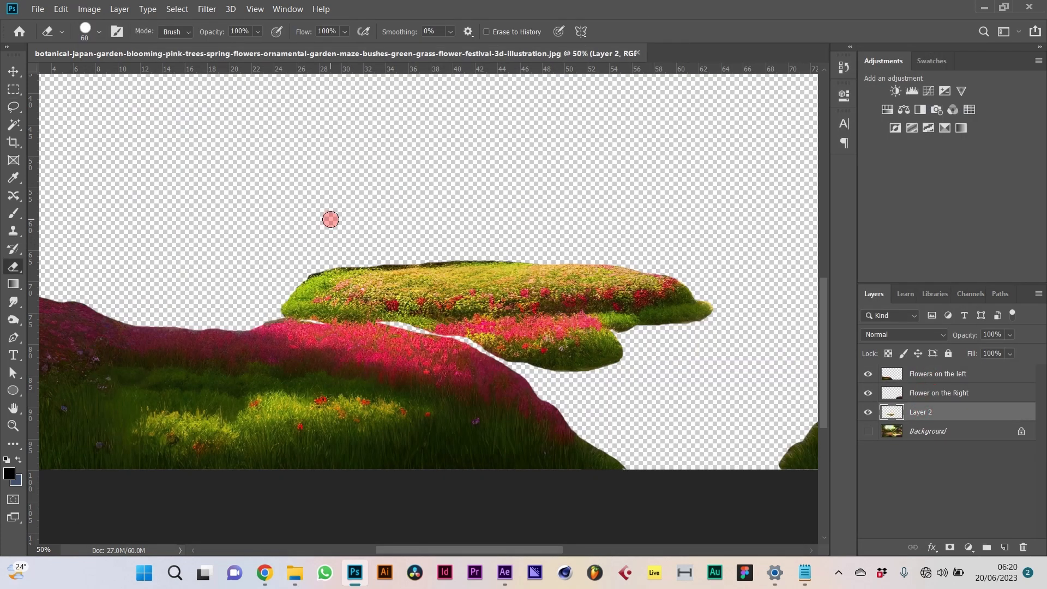
left_click_drag(303, 272, 317, 266)
right_click(319, 229)
double_click(404, 367)
mouse_move(276, 282)
left_mouse_down()
mouse_move(300, 286)
mouse_move(359, 264)
mouse_move(531, 259)
left_mouse_up()
left_click_drag(335, 269, 407, 260)
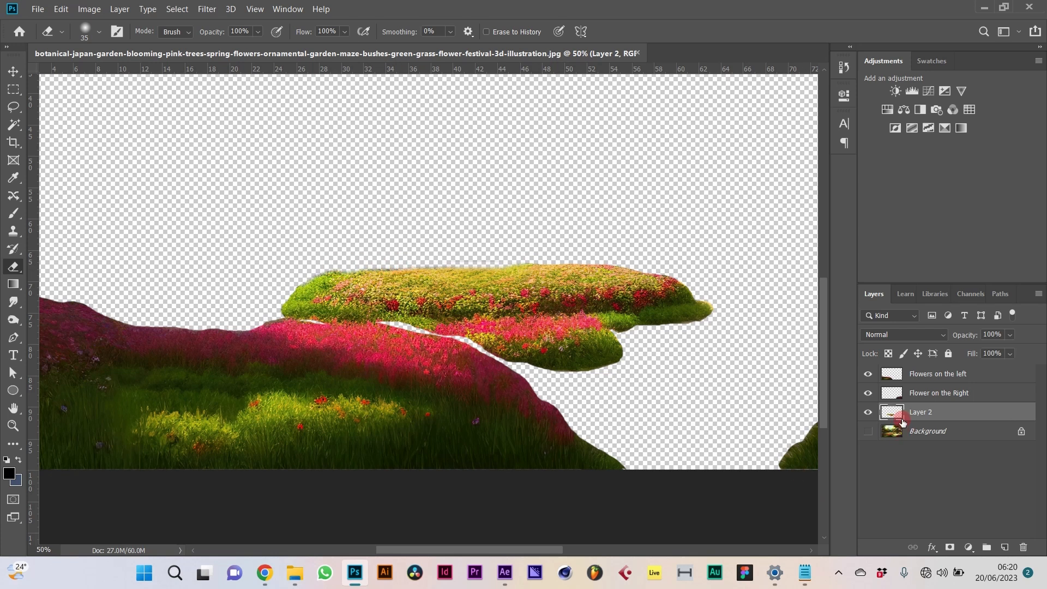
Step: Rename Layer 2 to Centre Flower and make the background visible again
double_click(920, 411)
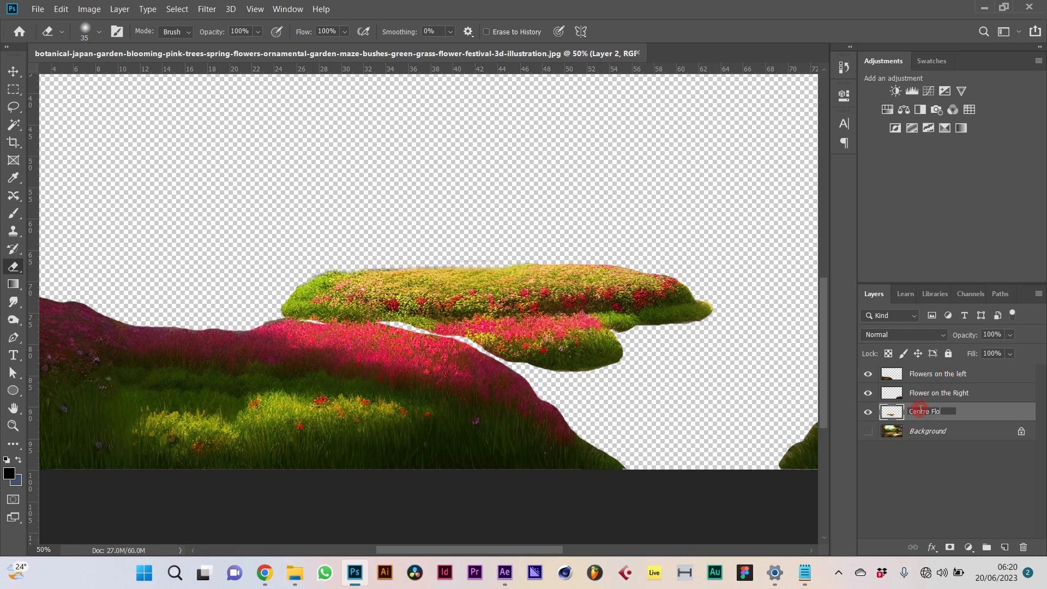
key("Return")
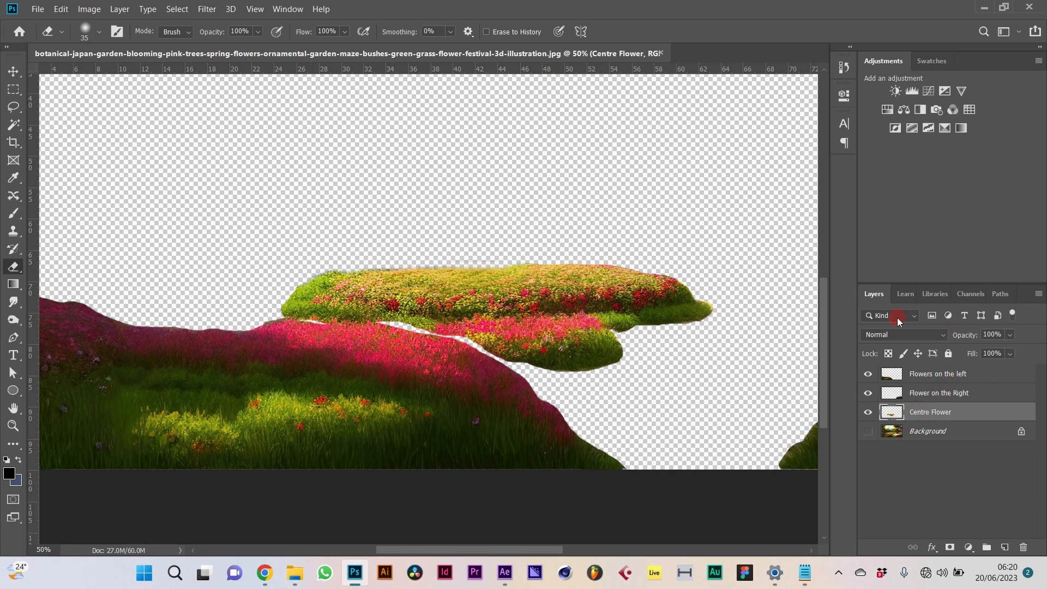
left_click(867, 432)
Step: Unlock Background into Layer 0 and save as 3D Scene Prep.psd with maximized compatibility
left_click(1021, 431)
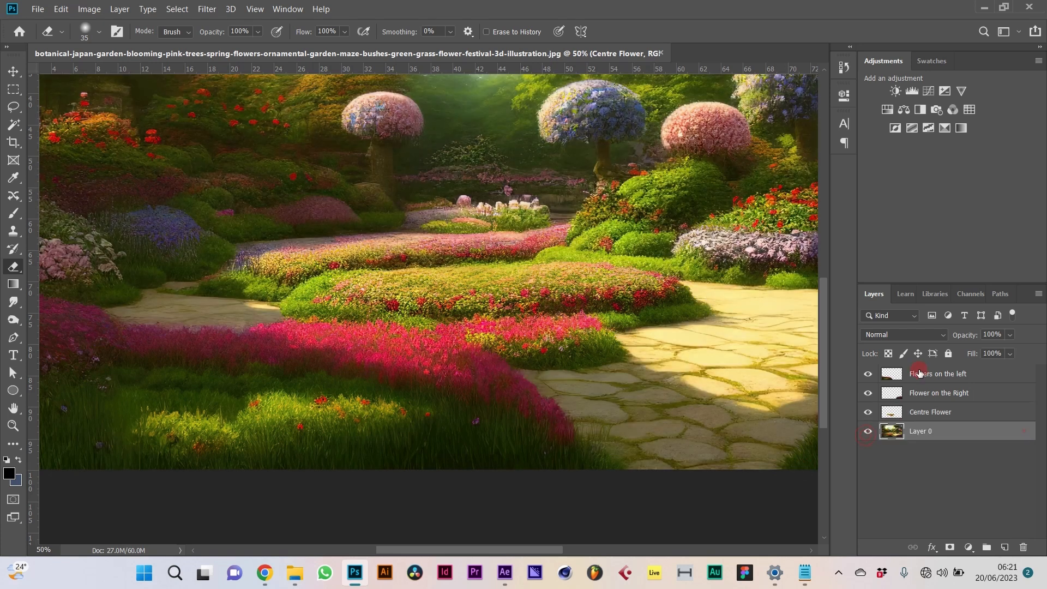
left_click(34, 11)
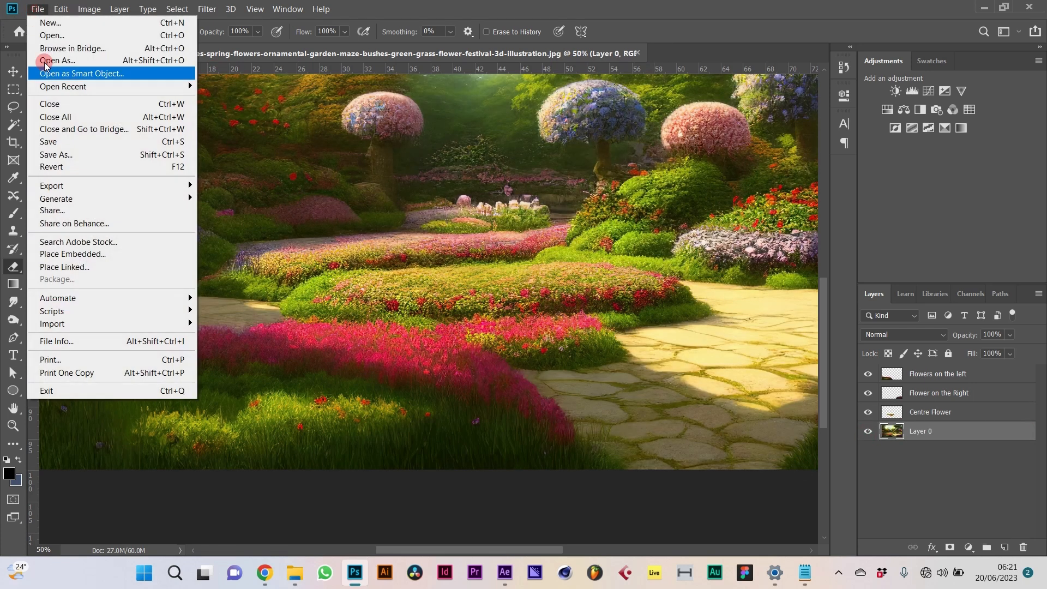
left_click(77, 154)
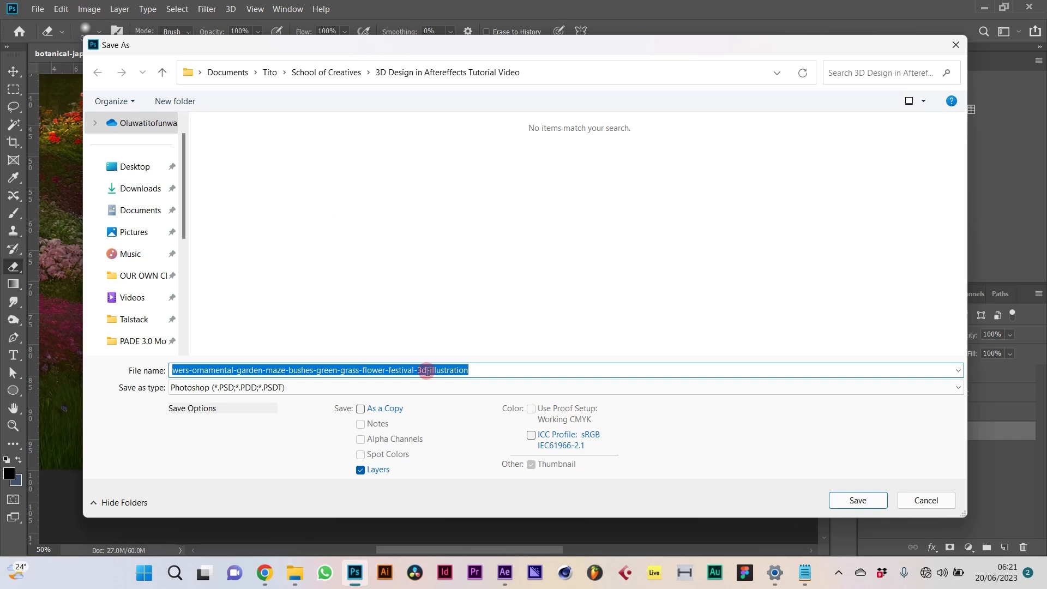
type("3D Scene Prep")
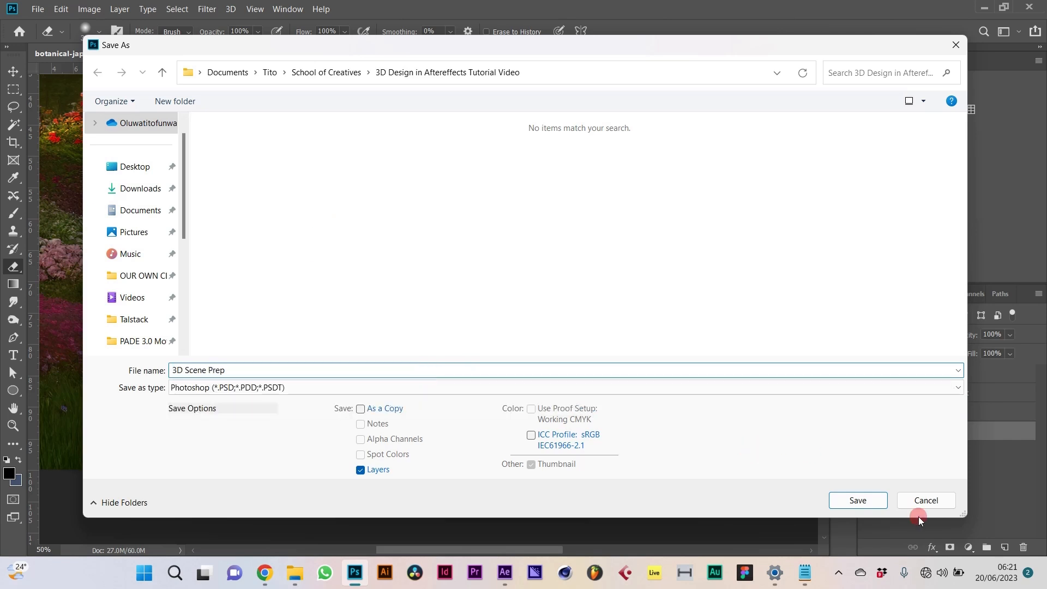
left_click(858, 501)
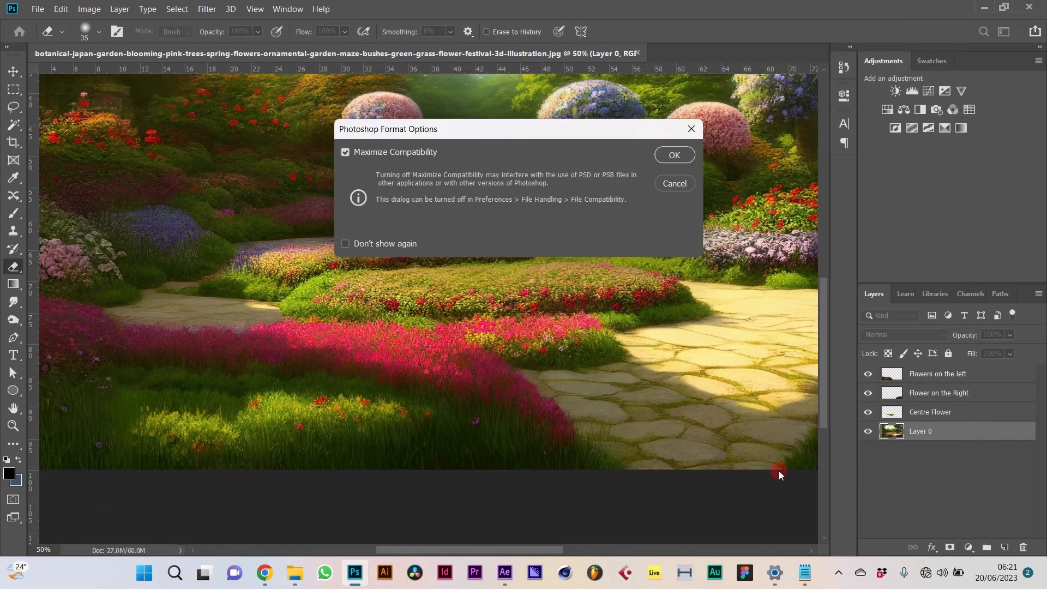
left_click(674, 130)
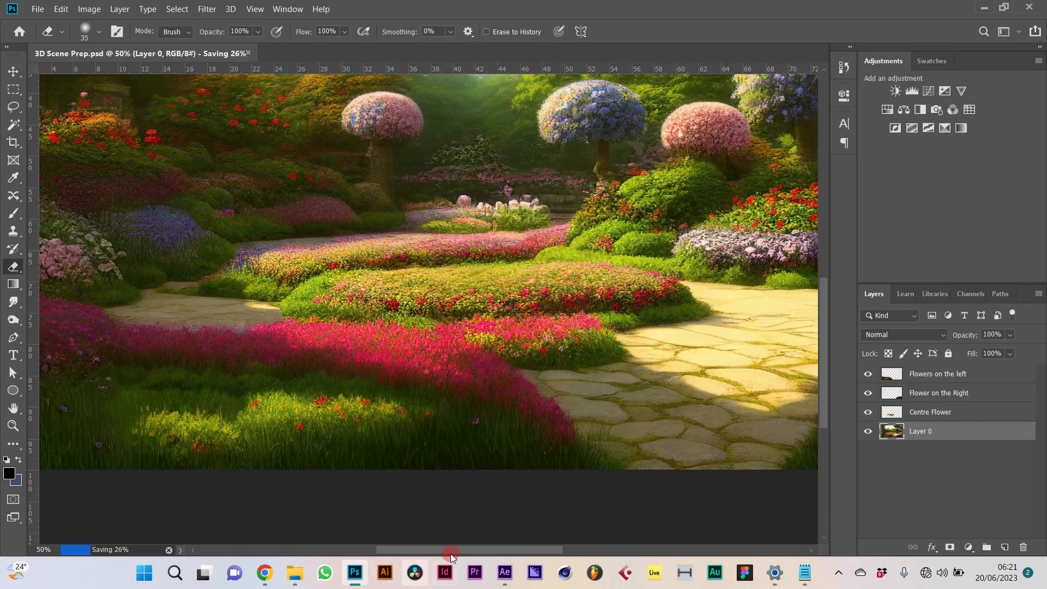
Step: In After Effects, open the Import File browser and navigate into Tito > School of Creatives
left_click(505, 573)
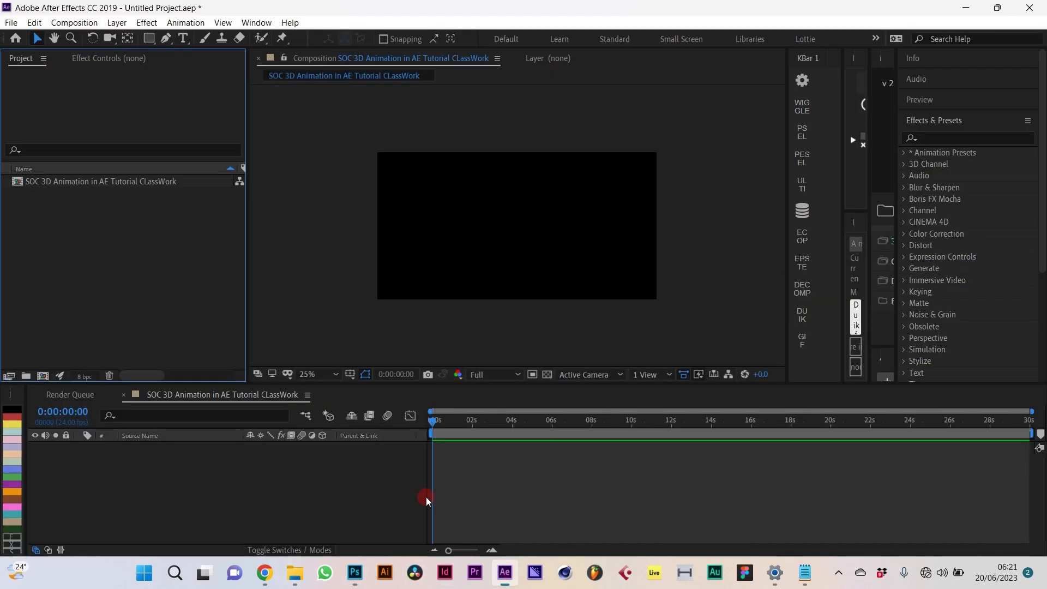
double_click(86, 250)
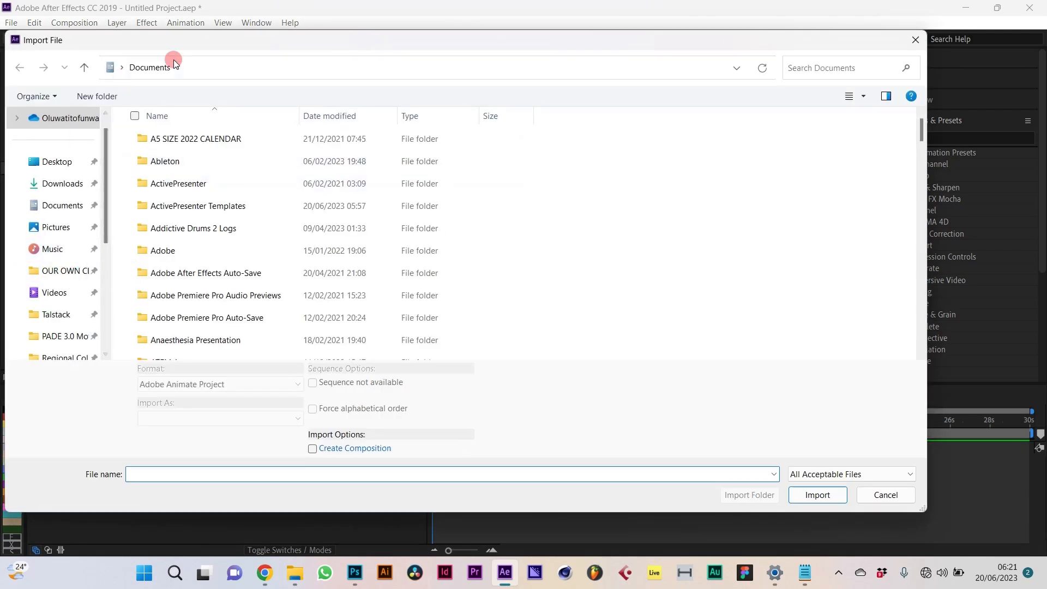
left_click(921, 38)
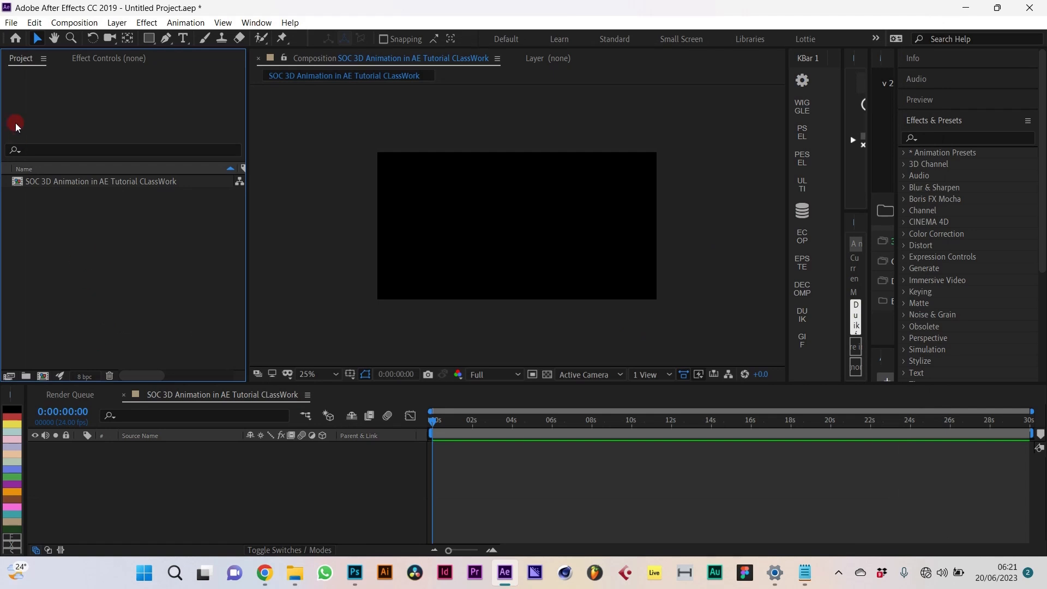
left_click(10, 22)
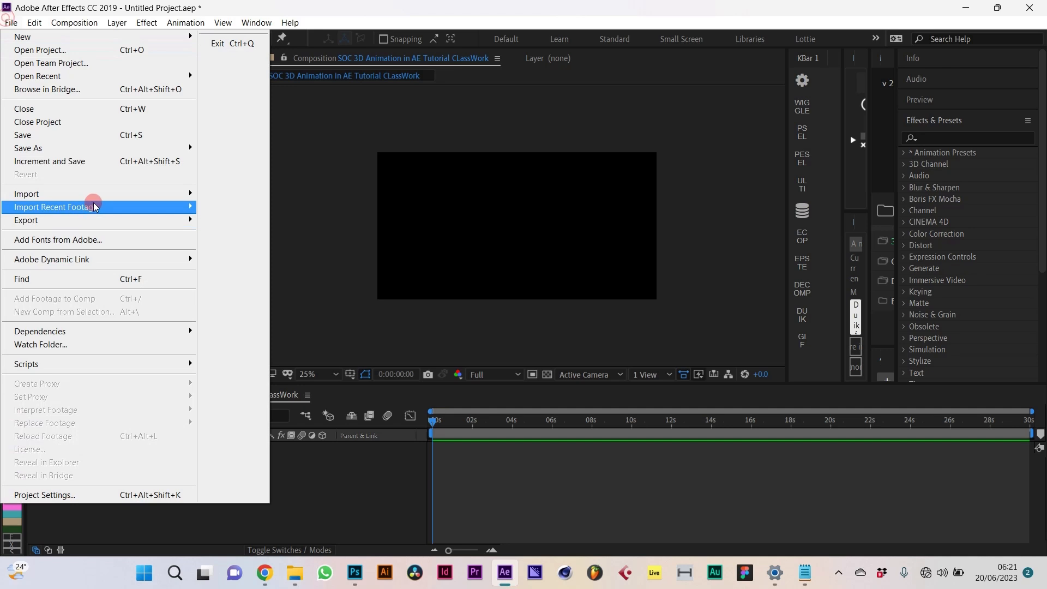
left_click(210, 195)
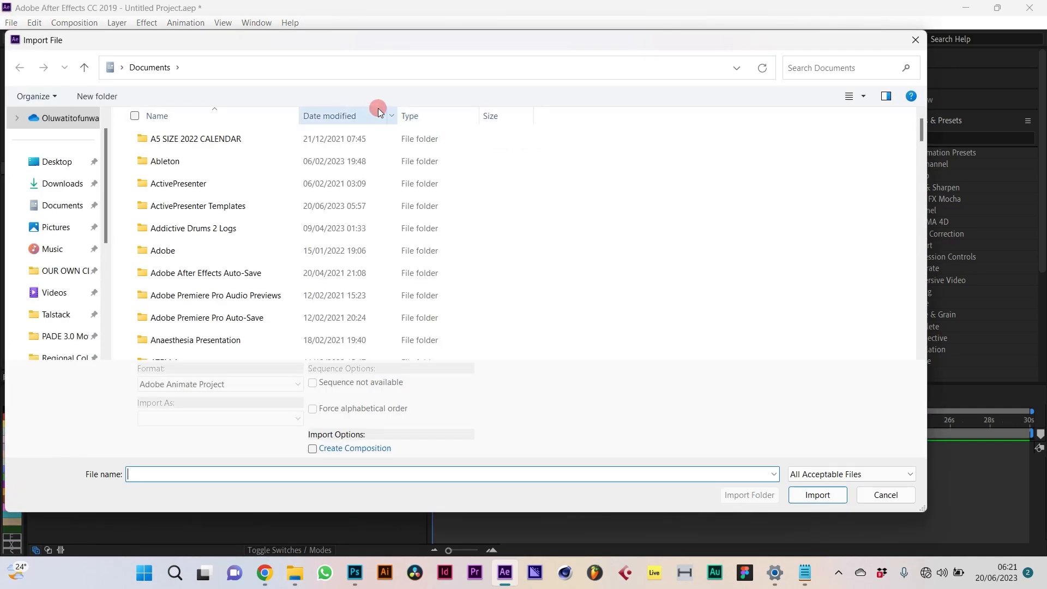
left_click(175, 192)
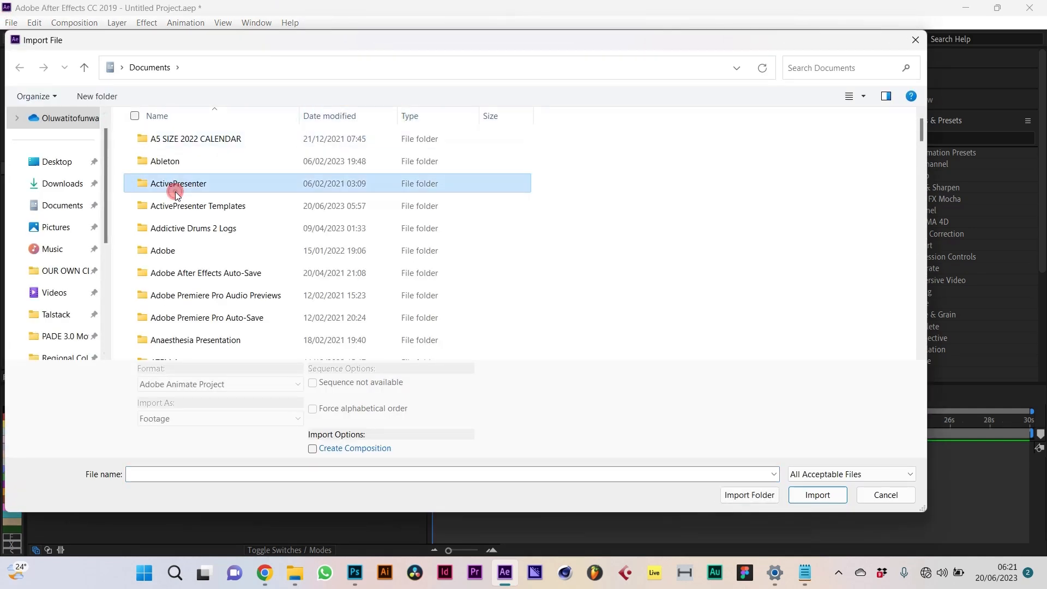
type("tito")
key("Return")
type("school")
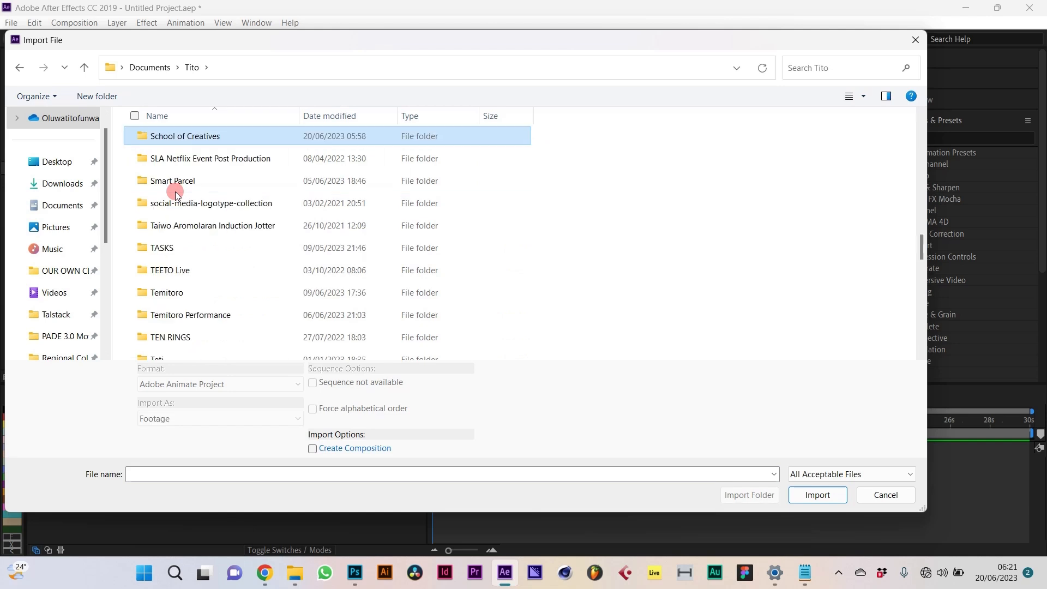
key("Return")
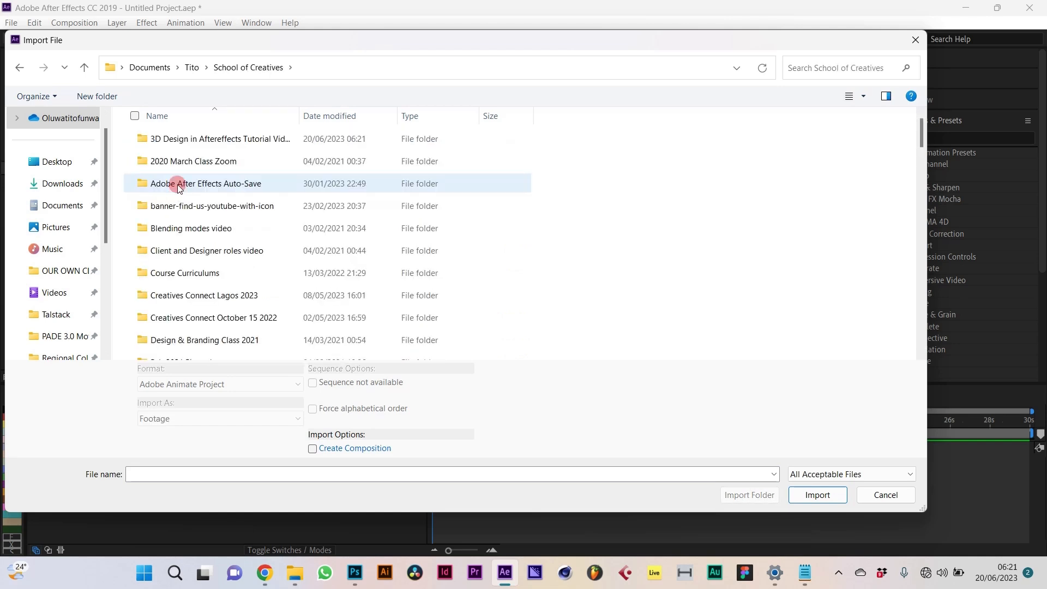
Step: Import 3D Scene Prep.psd from the tutorial folder as a composition retaining layer sizes
double_click(206, 145)
left_click(149, 158)
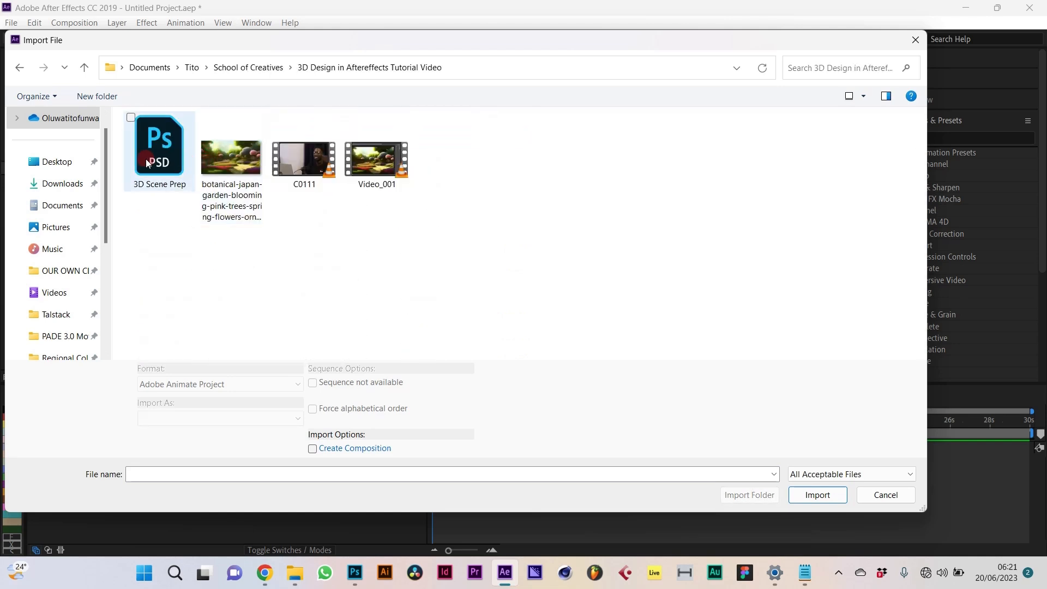
left_click(816, 483)
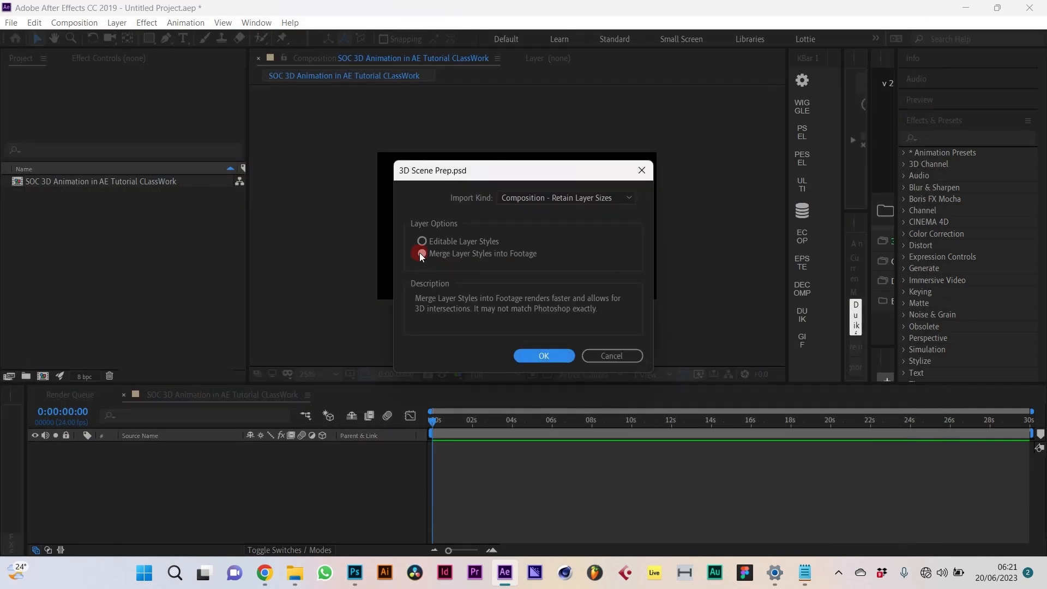
left_click(545, 359)
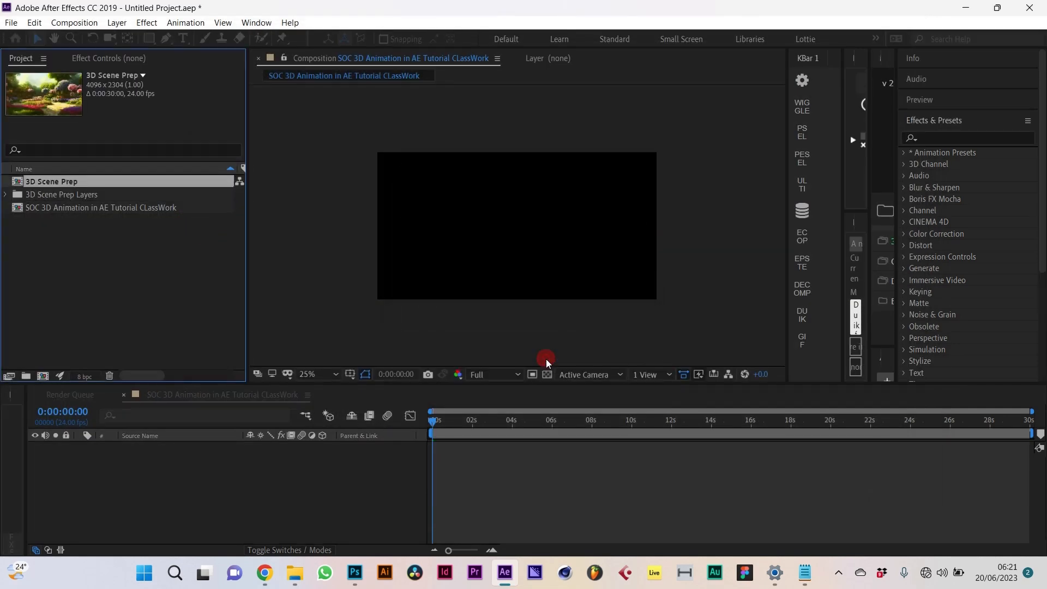
Step: Select the four garden layers in 3D Scene Prep and paste them into the SOC 3D Animation composition
double_click(22, 185)
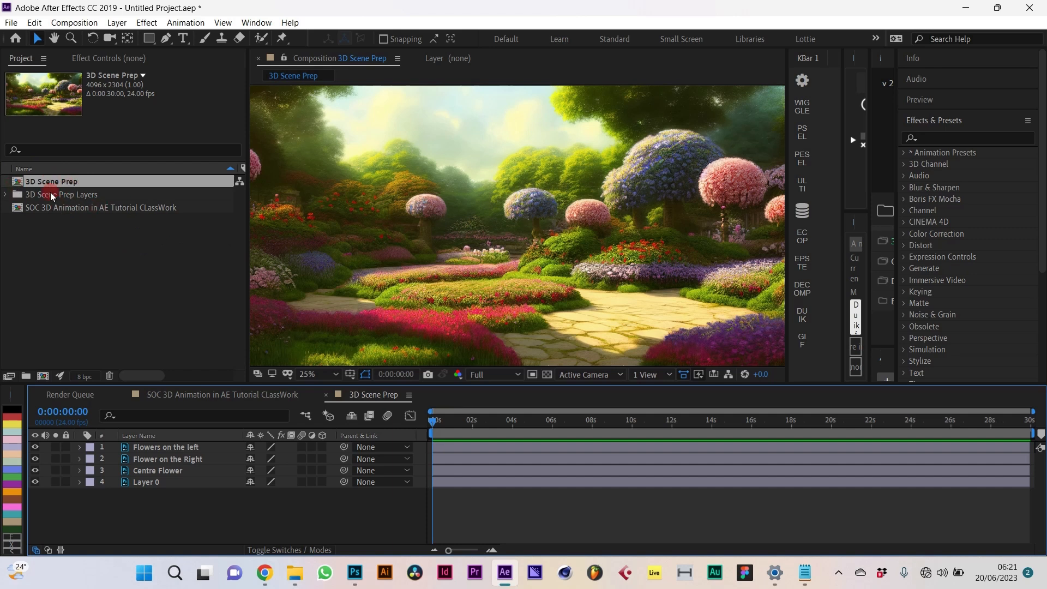
left_click_drag(45, 218, 245, 330)
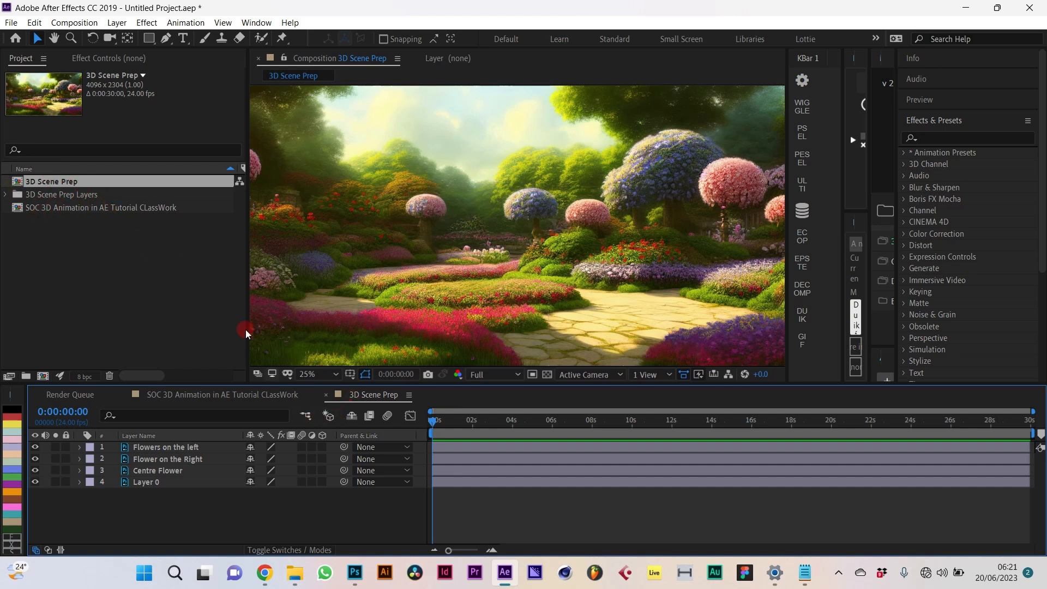
left_click(180, 448)
left_click(185, 481, "shift")
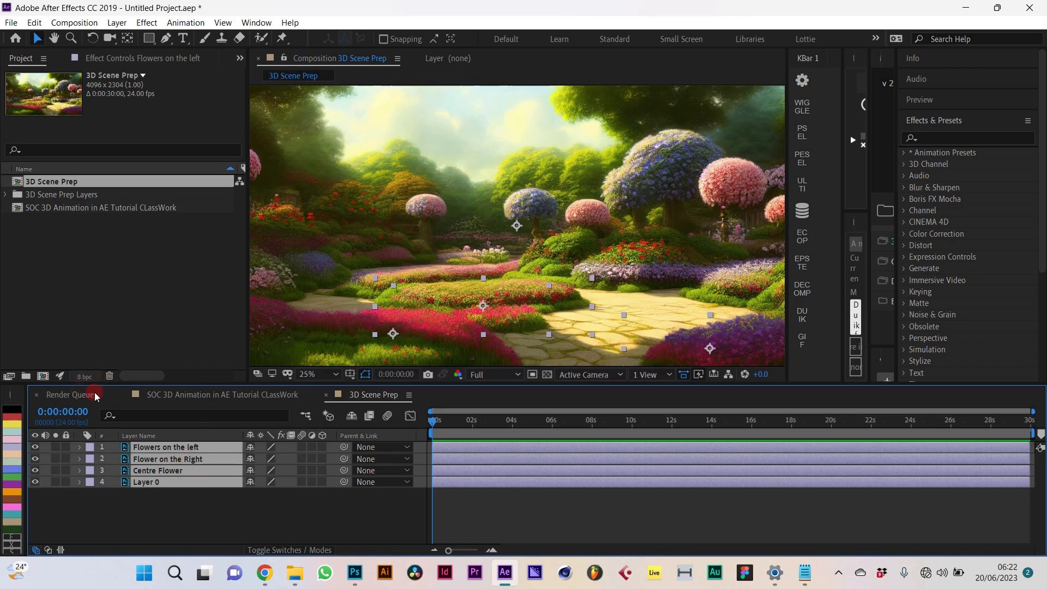
left_click(229, 403)
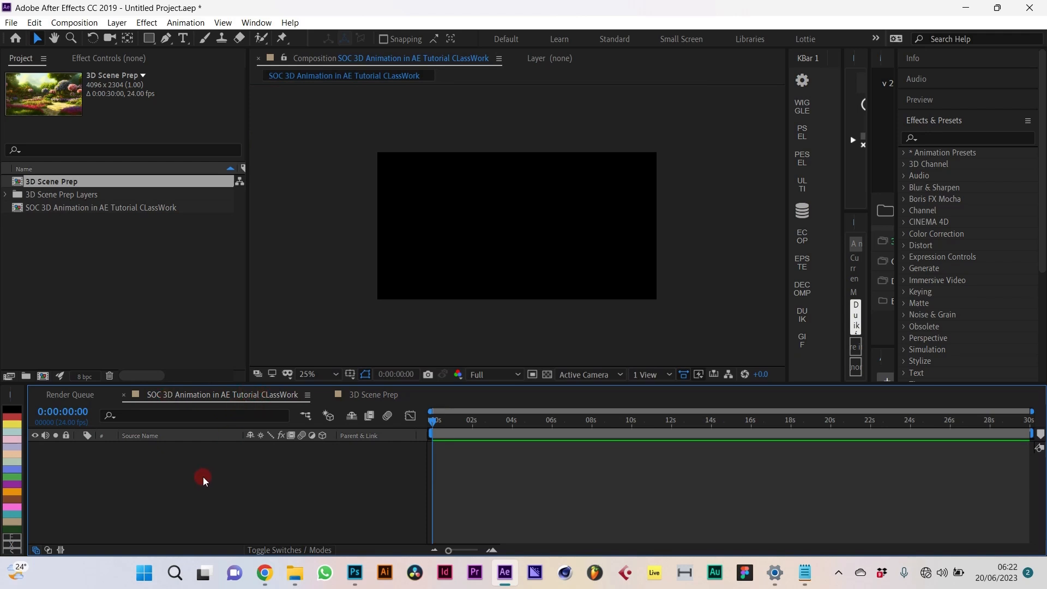
key("ctrl+v")
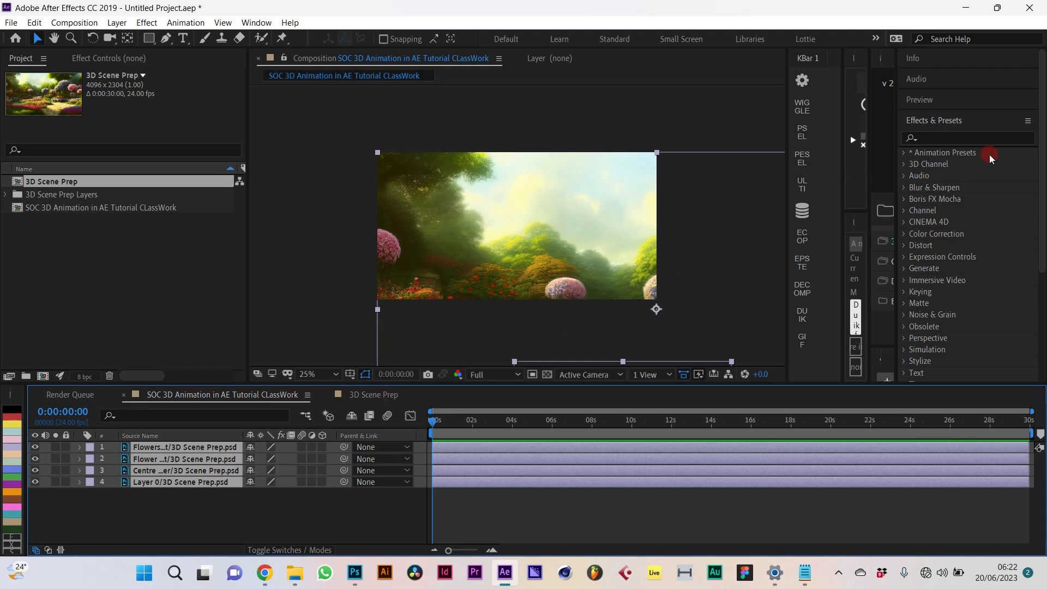
Step: Show the Align panel and set the composition width to 1920 with the aspect ratio relocked (1920 × 1080)
left_click(935, 121)
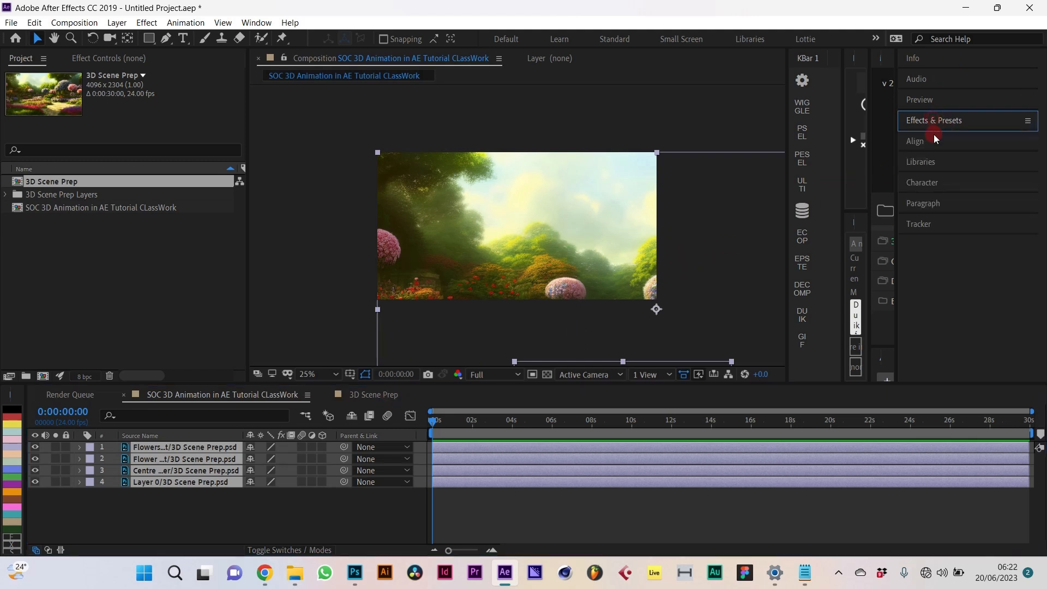
left_click(932, 142)
left_click(74, 22)
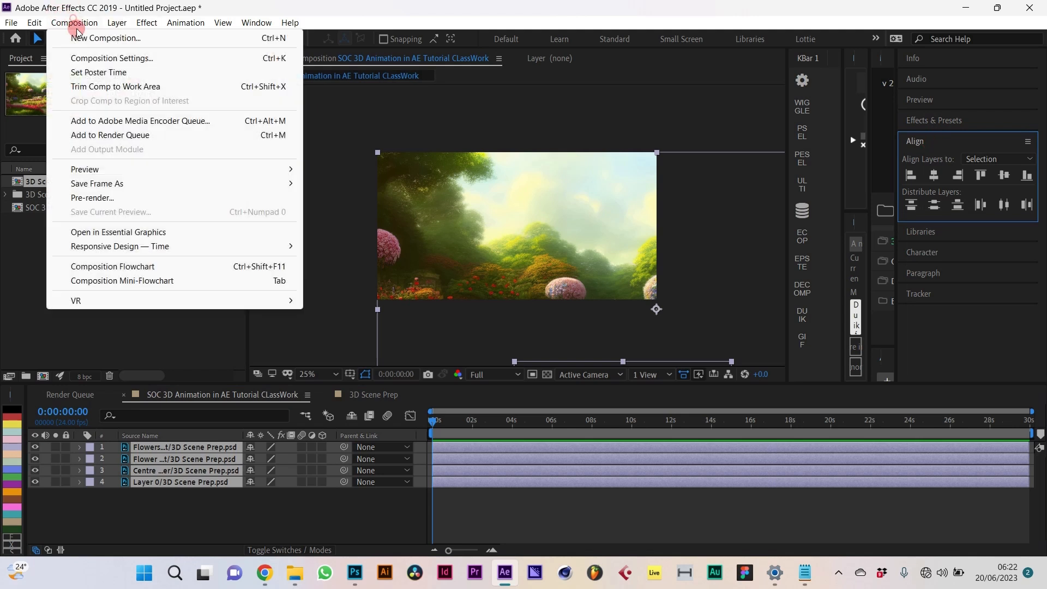
left_click(88, 58)
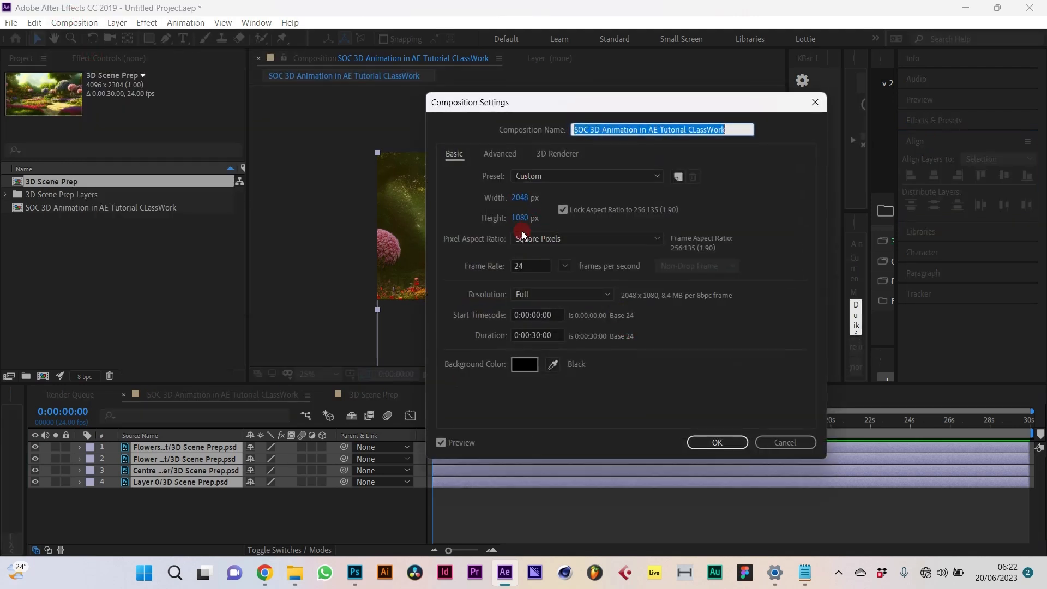
left_click(563, 211)
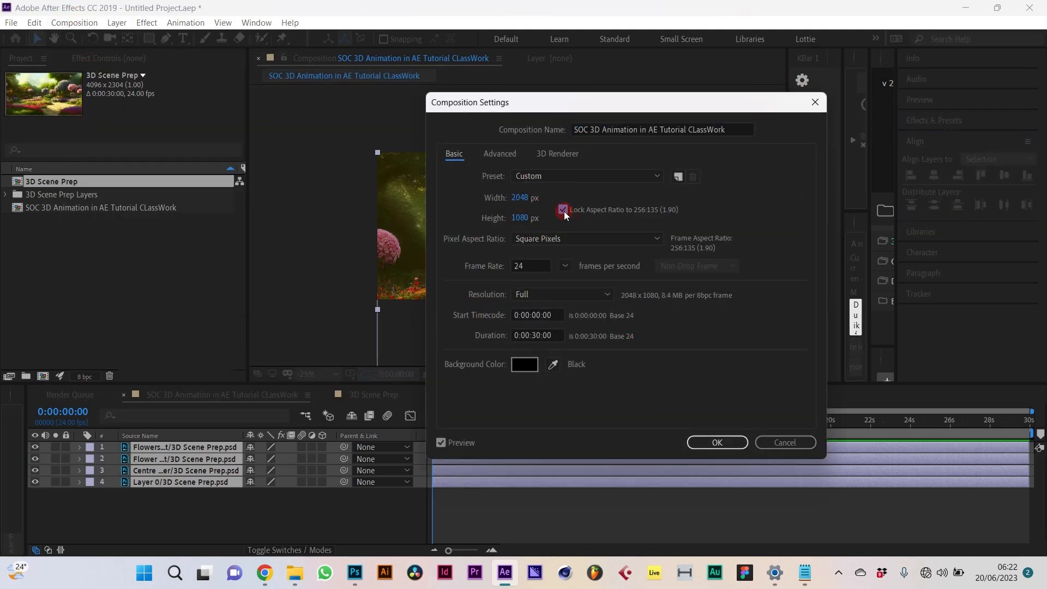
left_click(521, 200)
type("1920")
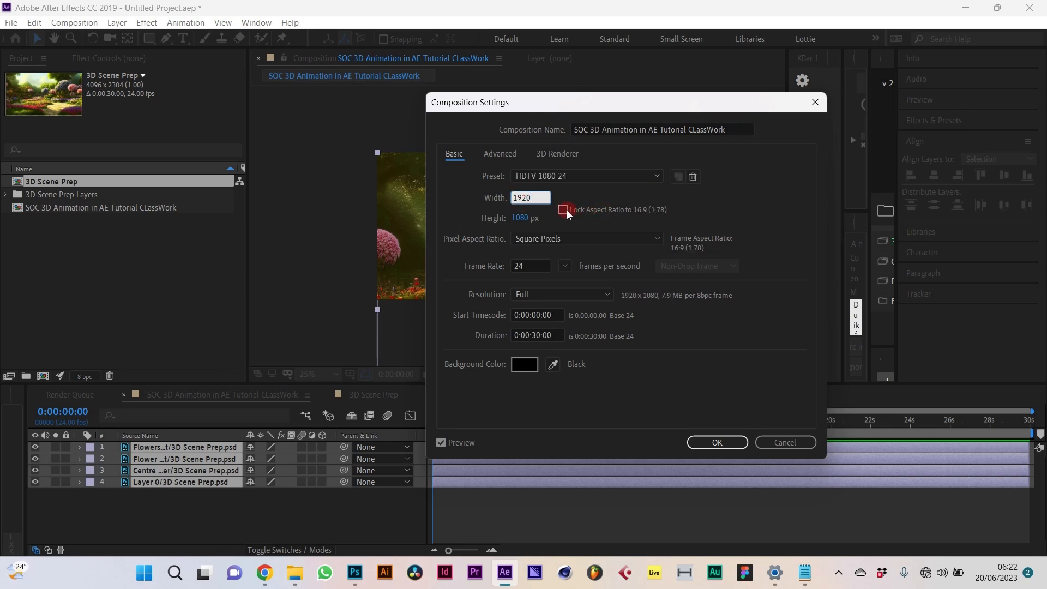
left_click(592, 216)
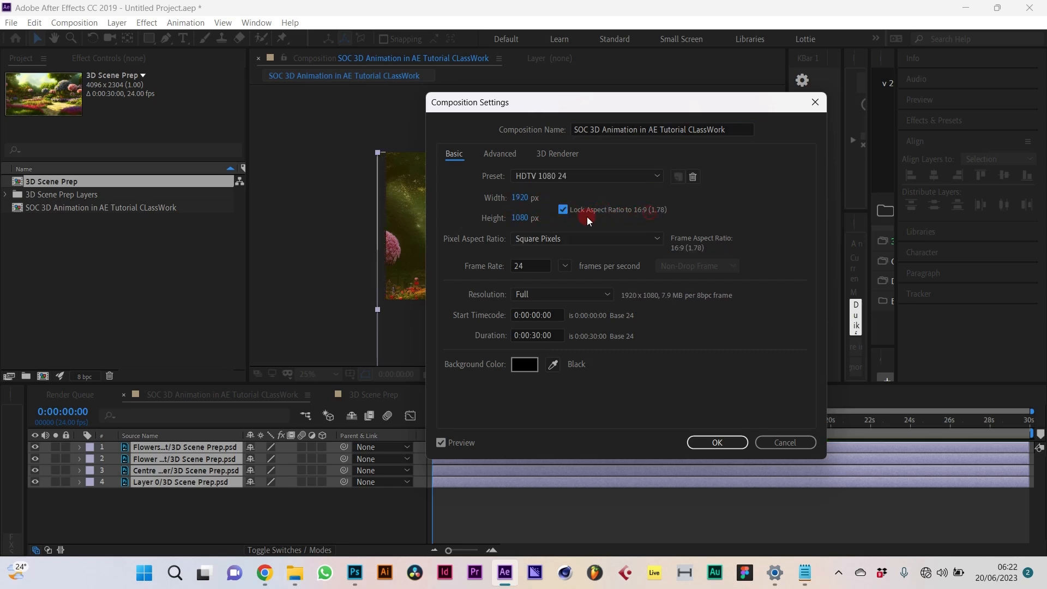
left_click(718, 443)
left_click(905, 156)
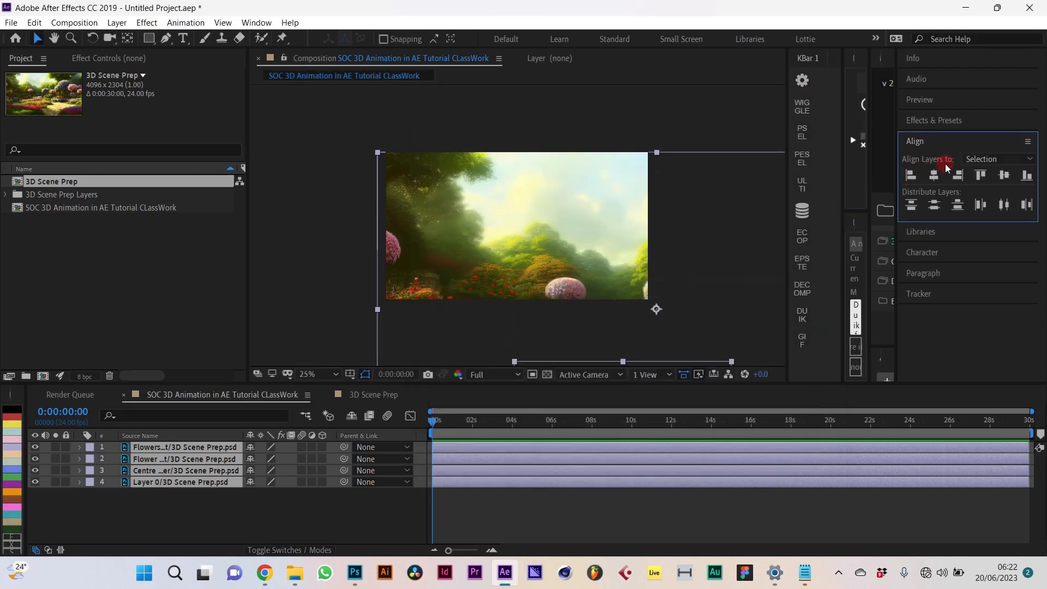
Step: Set Align Layers to Composition, try centring and distributing, undo, and reposition the garden layers
left_click(989, 158)
left_click(989, 184)
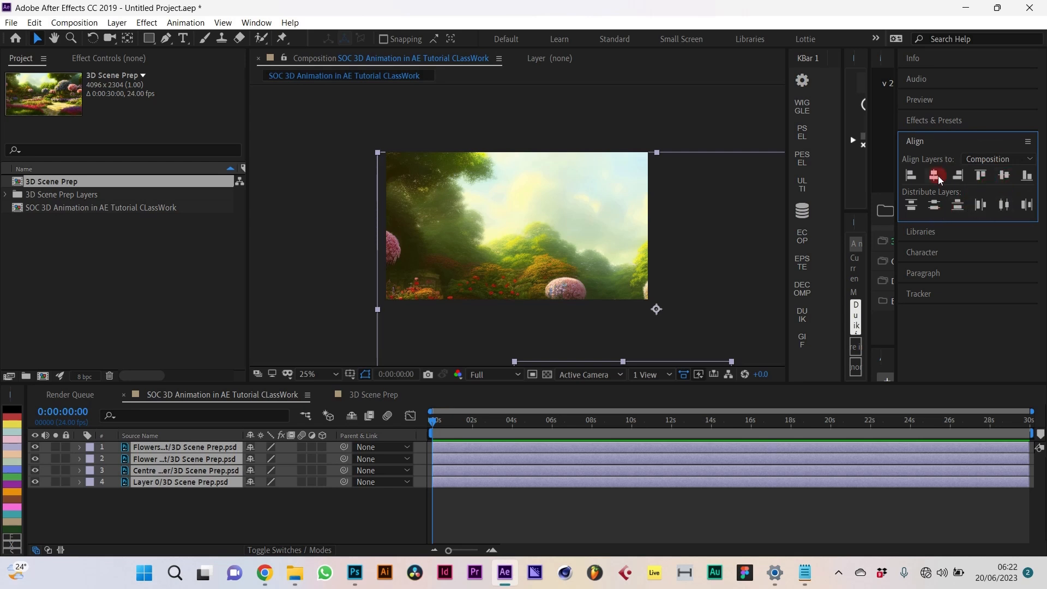
left_click(1004, 175)
left_click(934, 175)
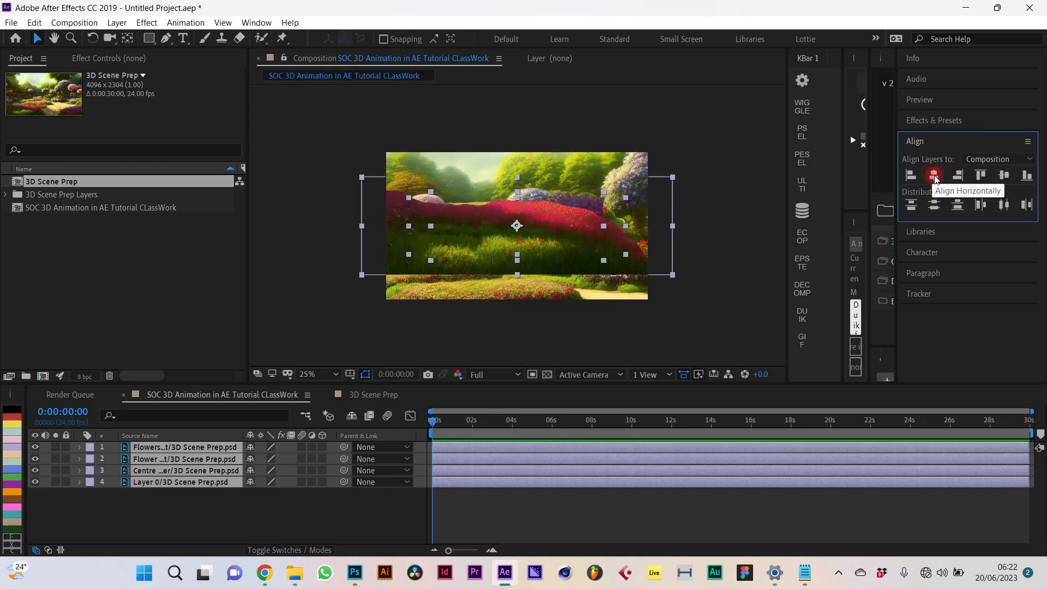
left_click(1027, 204)
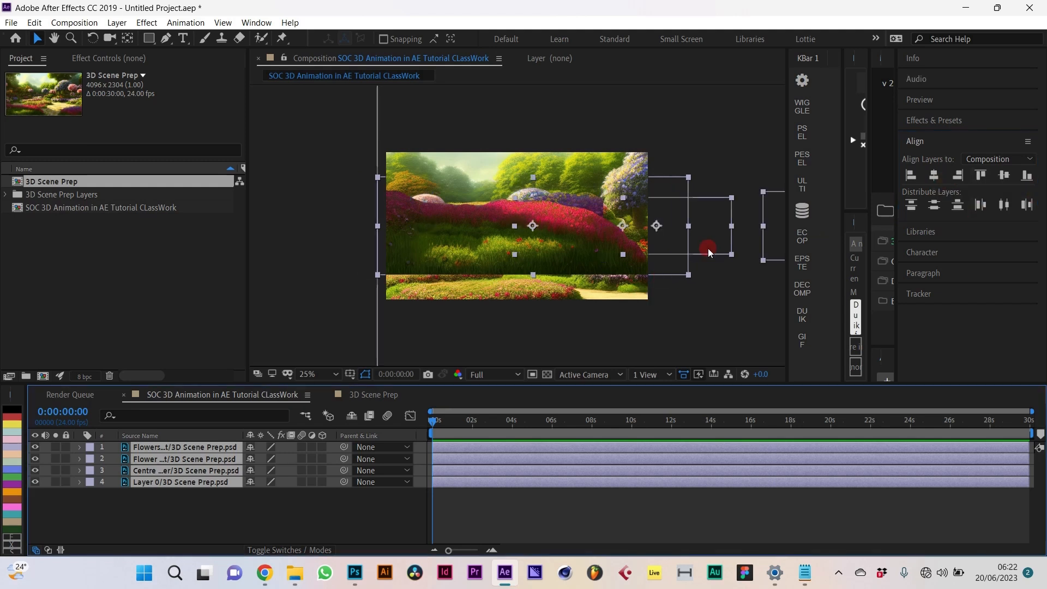
key("ctrl+z")
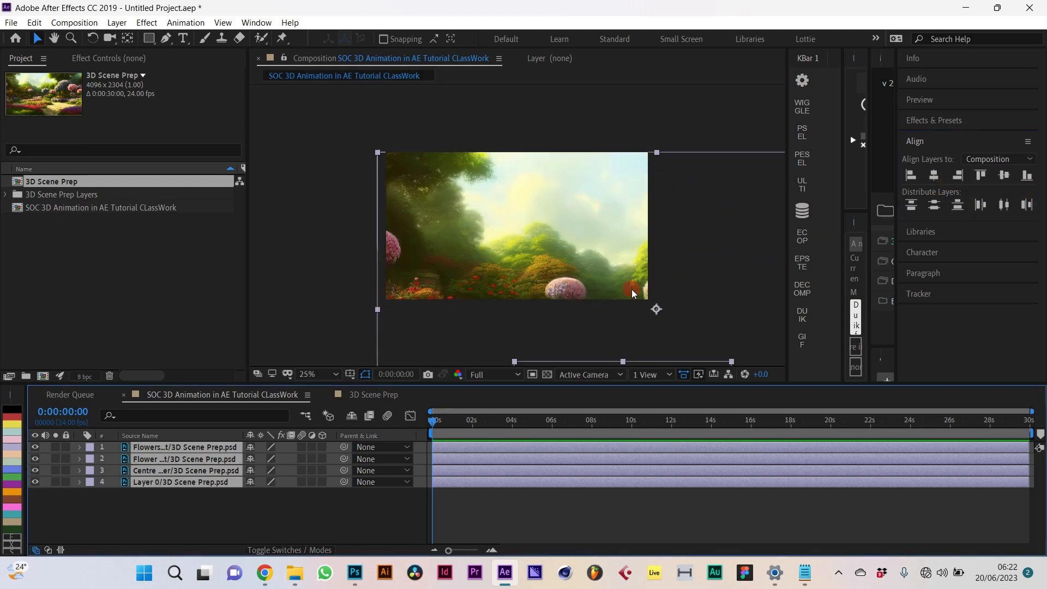
left_click_drag(610, 271, 431, 269)
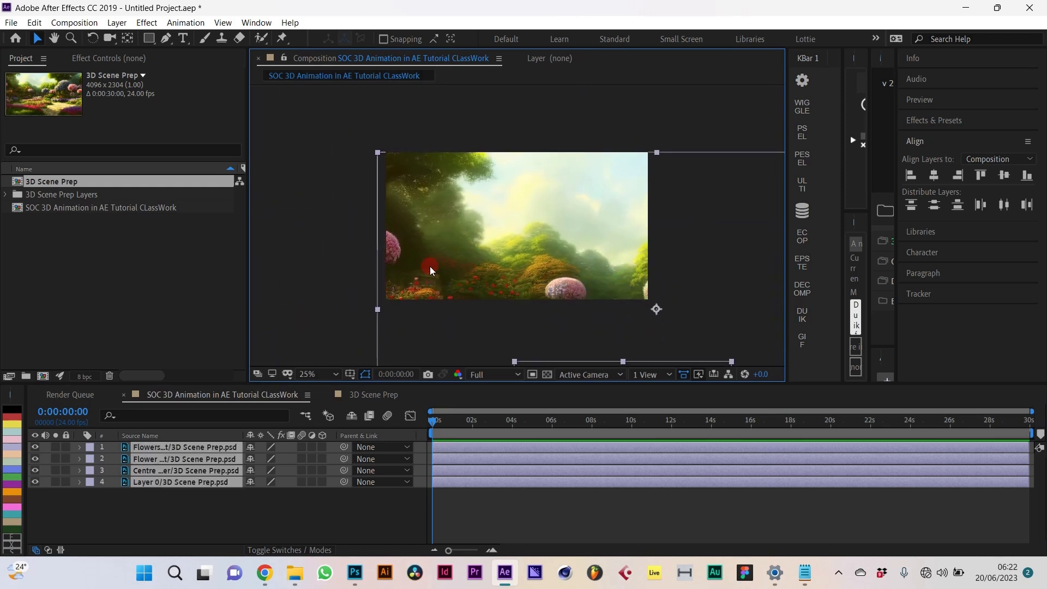
Step: Add a null parenting the four garden layers, opening and closing its Layer viewer
left_click(802, 132)
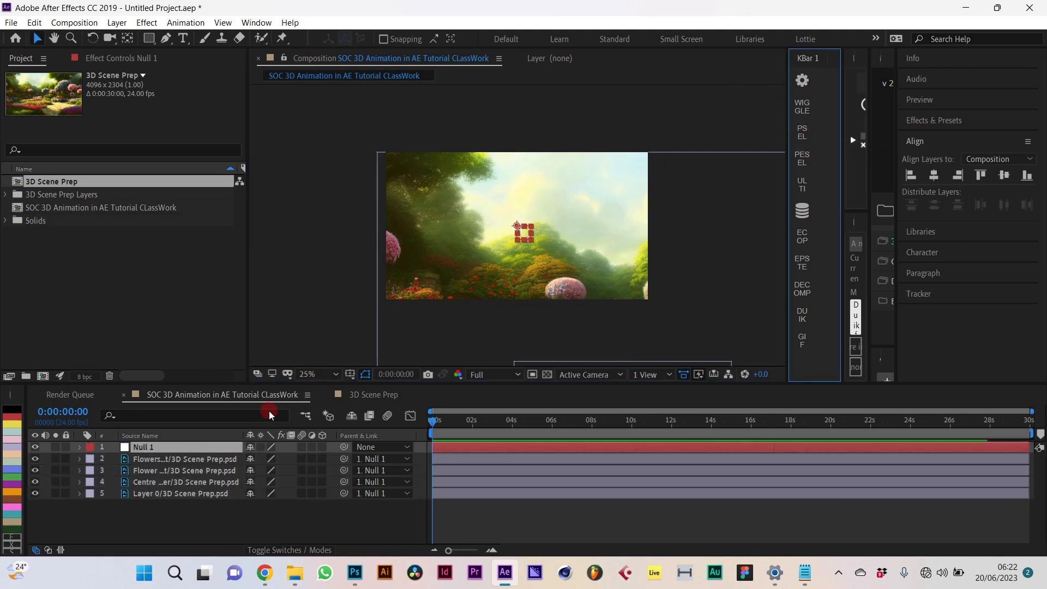
double_click(167, 448)
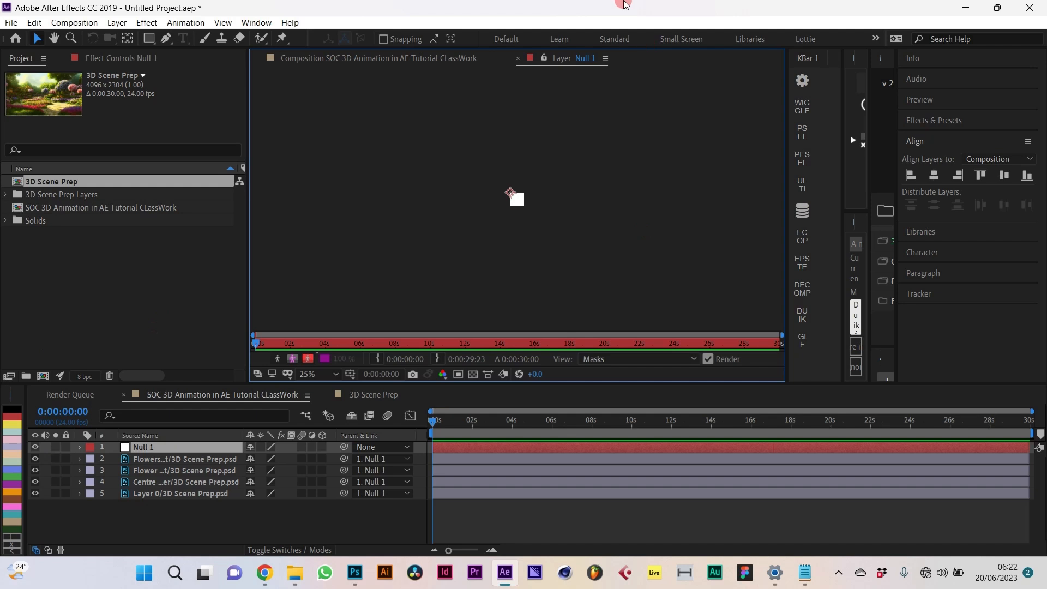
left_click(518, 59)
left_click(137, 439)
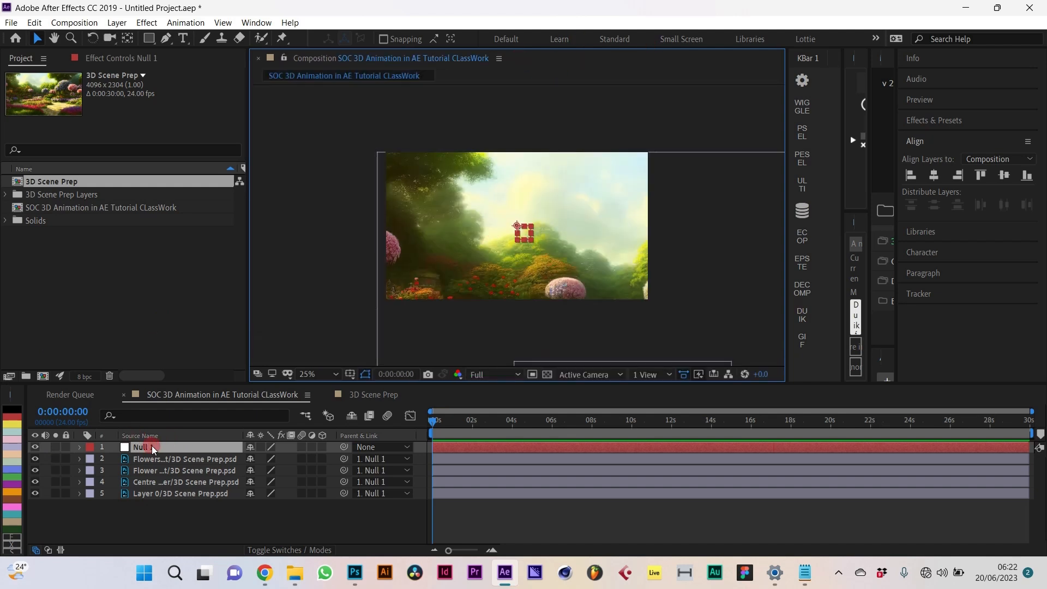
double_click(152, 447)
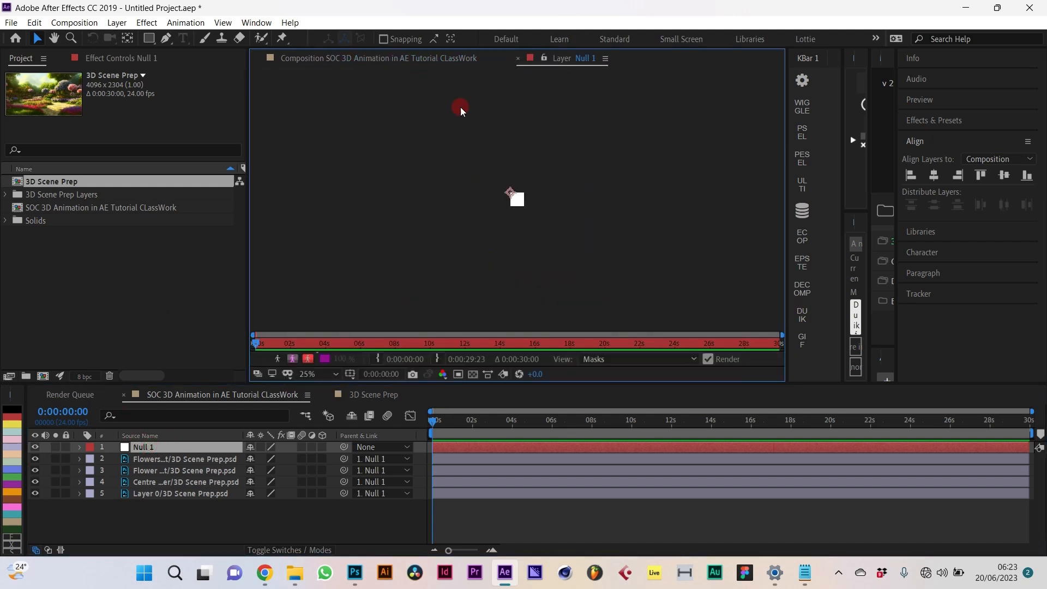
left_click(519, 59)
key("KP_Enter")
left_click(516, 58)
Step: Rename the new null to Scene Control
left_click(188, 451)
key("Return")
type("Scene Control")
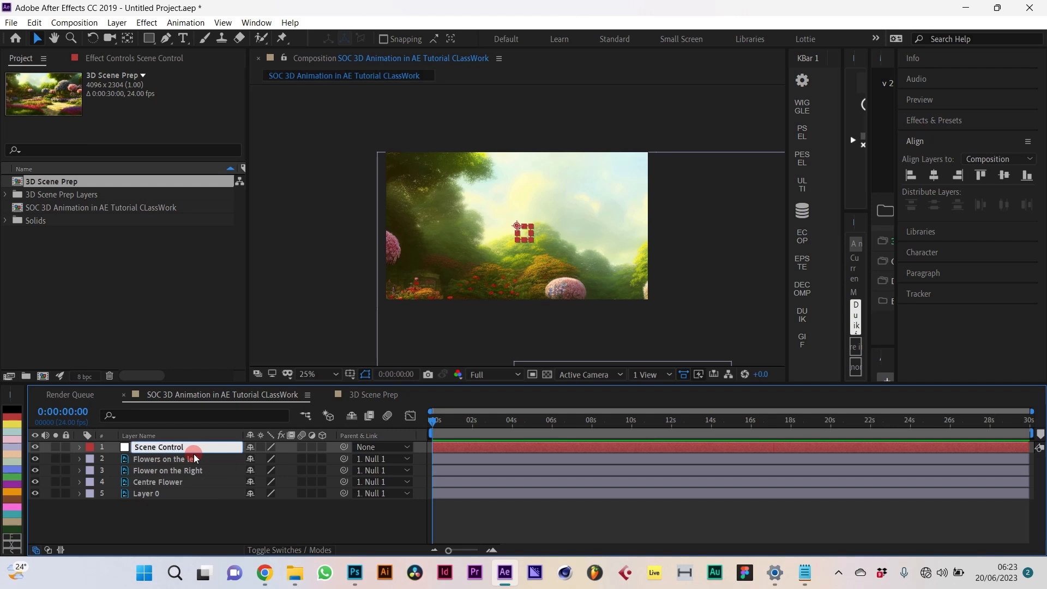
key("Return")
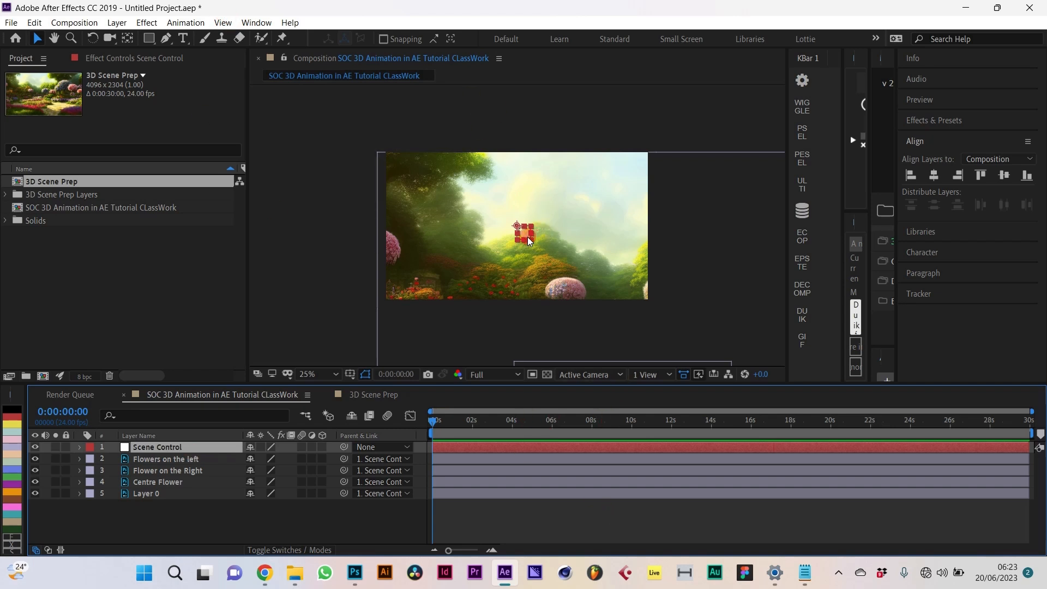
Step: Move Scene Control to the upper left, scale it to 50%, and zoom the viewer to 50%
left_click_drag(503, 258, 539, 212)
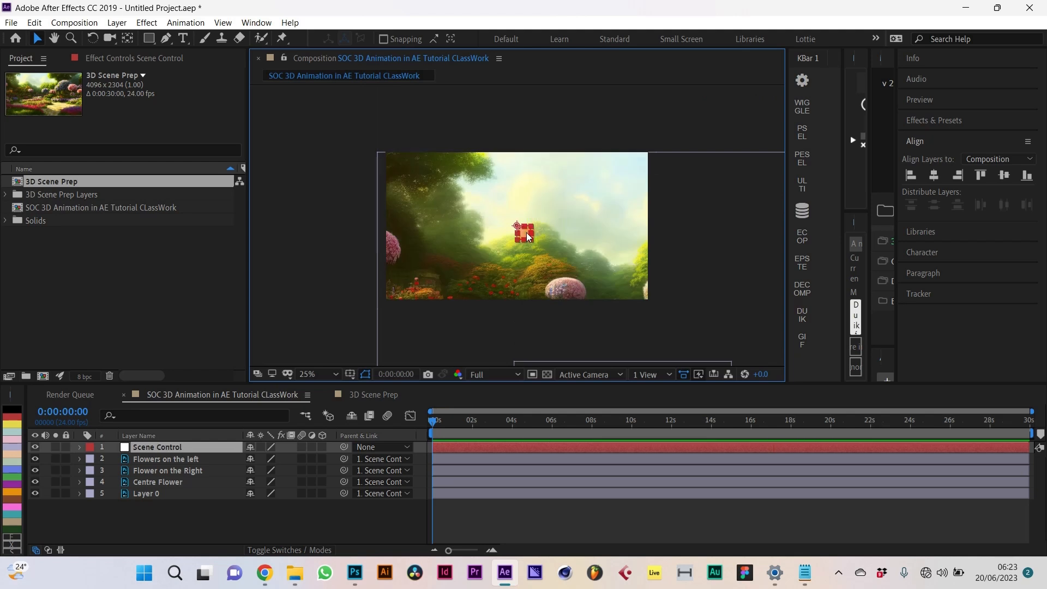
left_click_drag(525, 233, 404, 135)
key("s")
left_click_drag(280, 463, 257, 458)
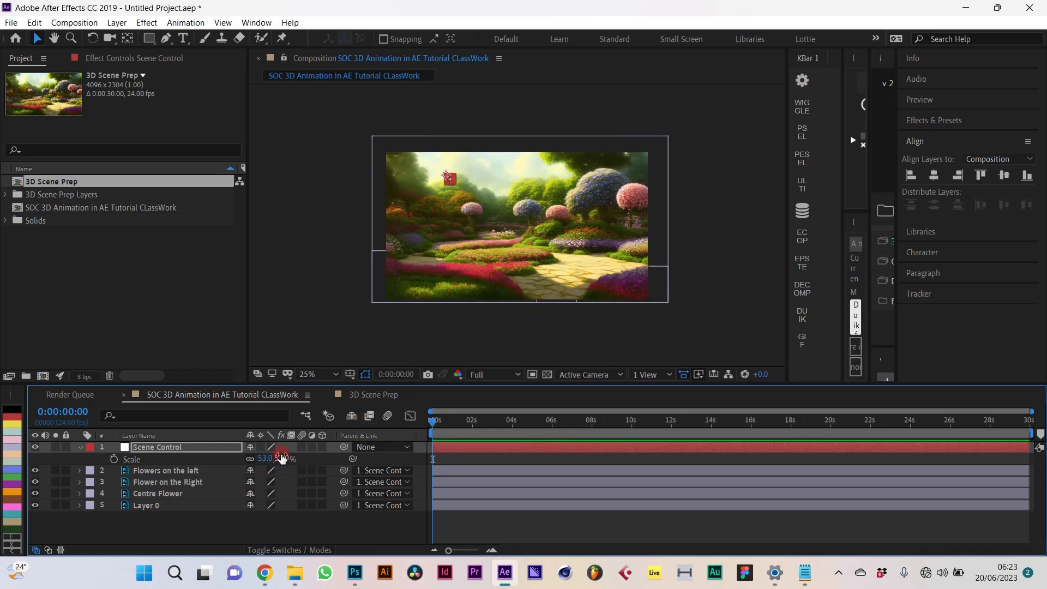
left_click(265, 459)
type("5")
key("Return")
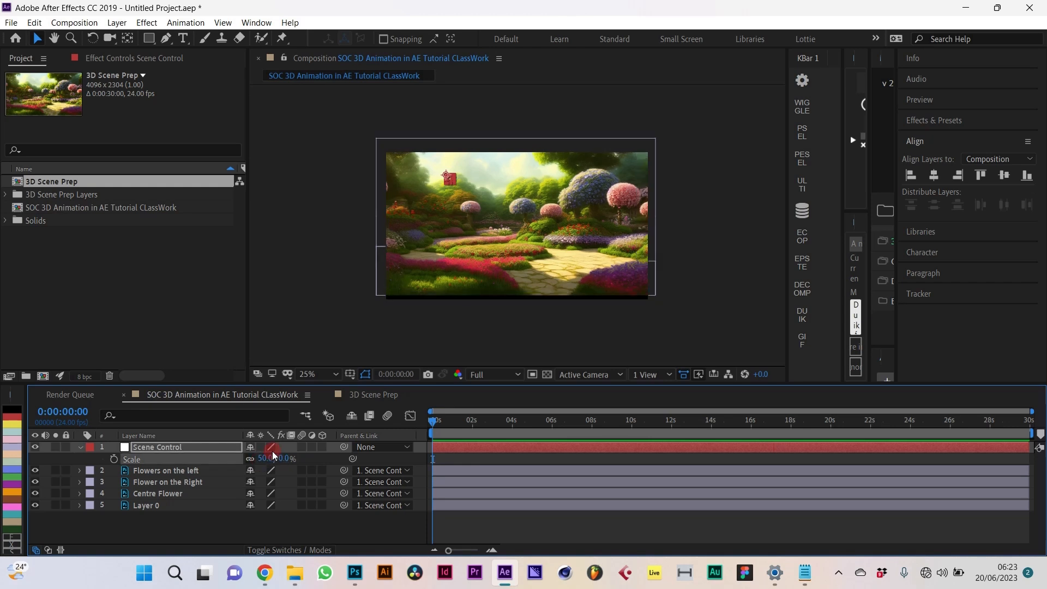
key("period")
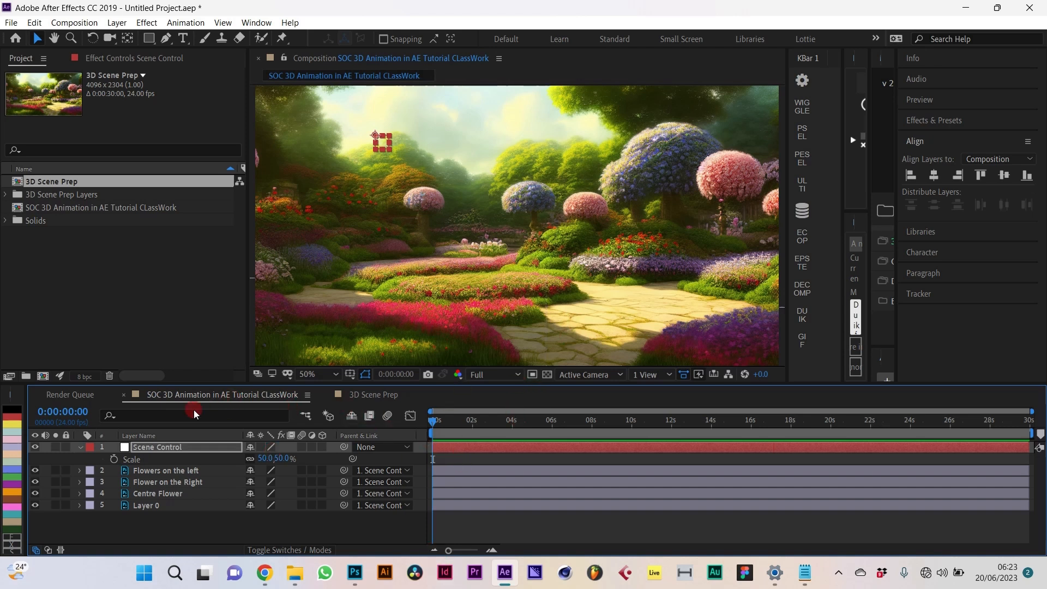
Step: Start a new camera and name it Camera_Flower Scene
left_click(117, 23)
mouse_move(134, 38)
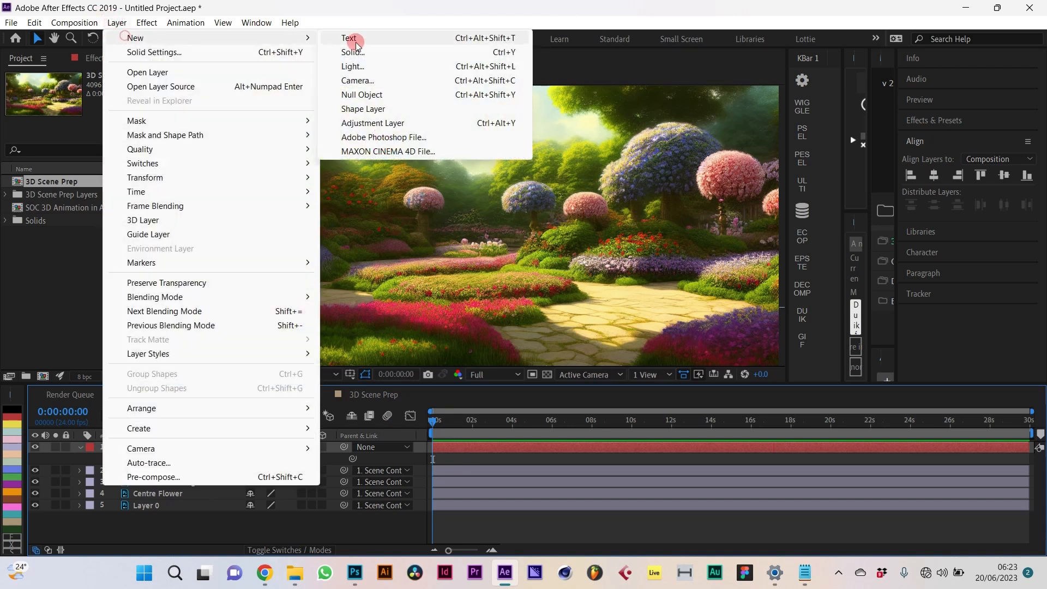
left_click(360, 80)
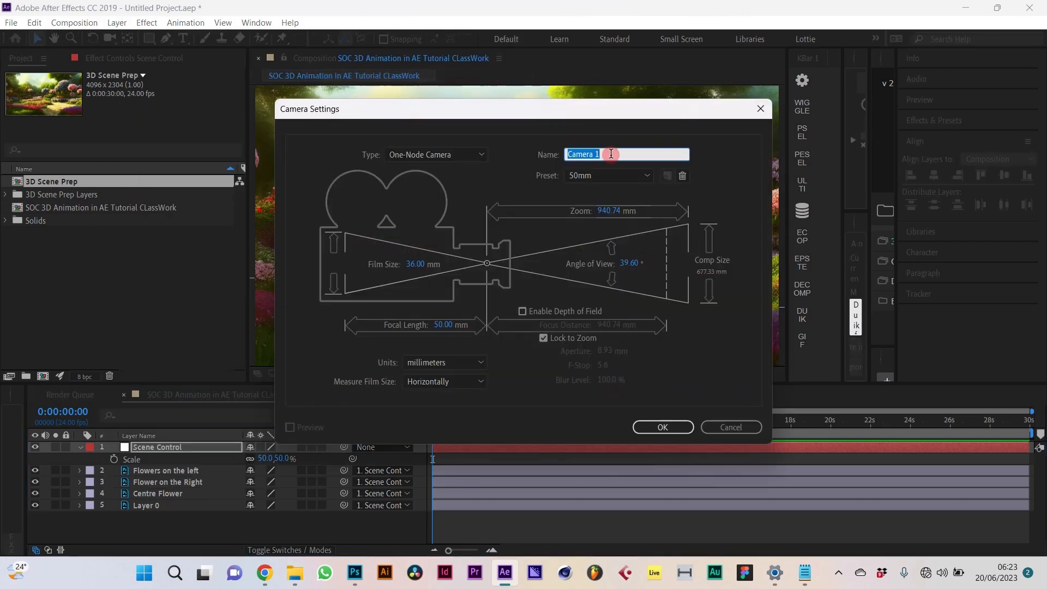
type("FLower Scene")
left_click_drag(617, 154, 502, 164)
key("ctrl+c")
key("BackSpace")
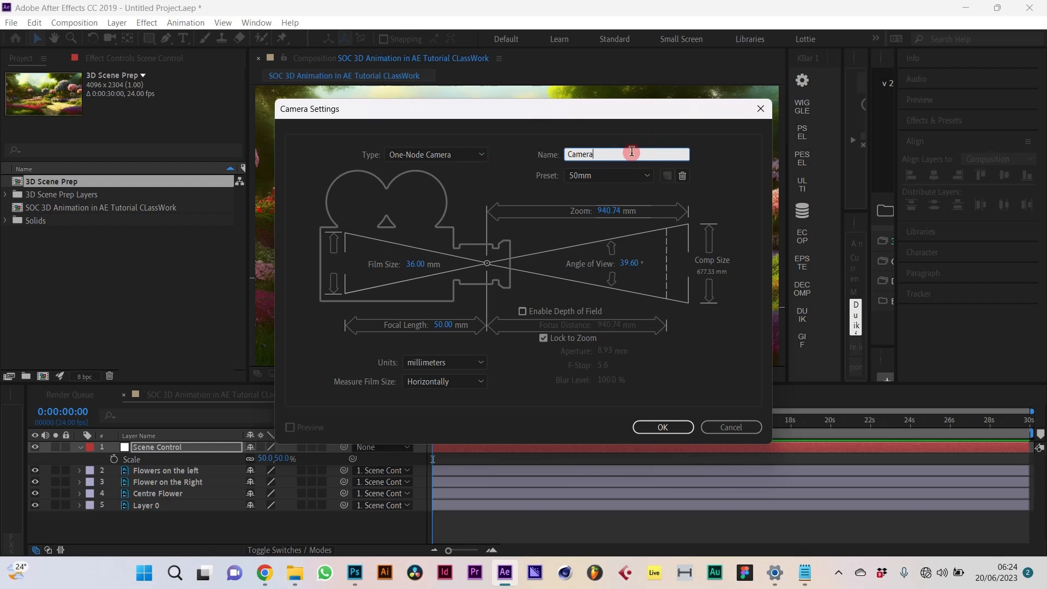
type("_")
key("ctrl+v")
left_click_drag(603, 153, 611, 153)
key("BackSpace")
type("lo")
Step: Keep the One-Node 50mm camera, create it, and dismiss the 2D-layer warning
left_click(450, 155)
left_click(440, 175)
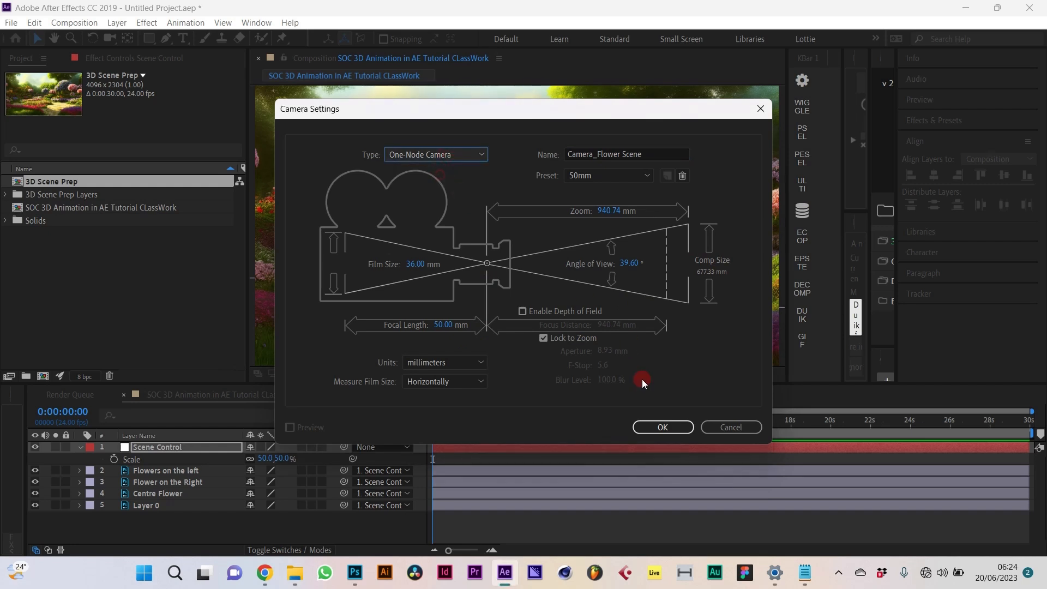
left_click(663, 427)
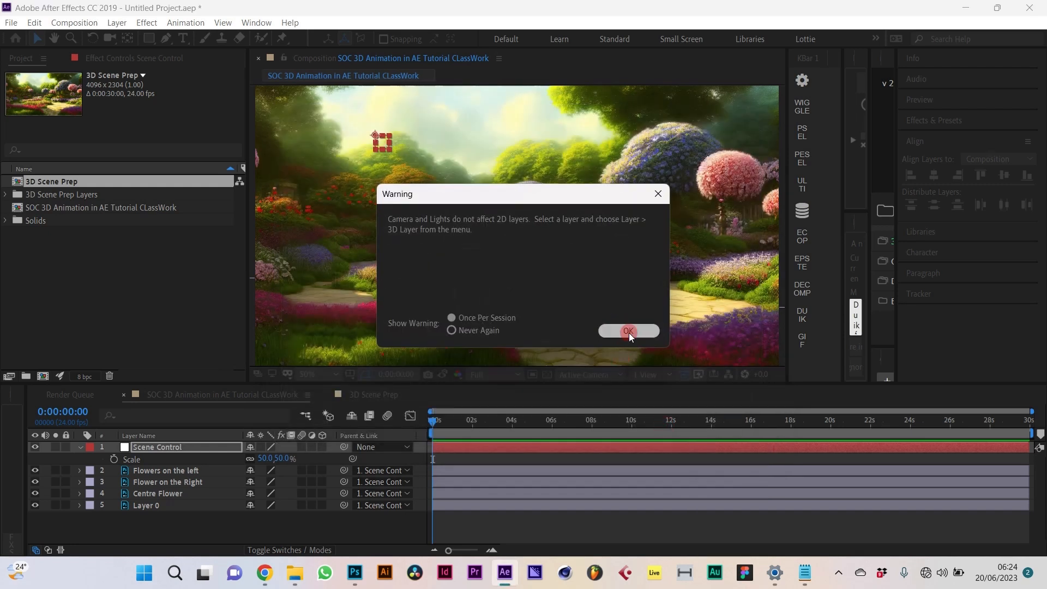
left_click(627, 331)
left_click(551, 361)
Step: Add a null parenting the camera and name it Camera Null
left_click(455, 453)
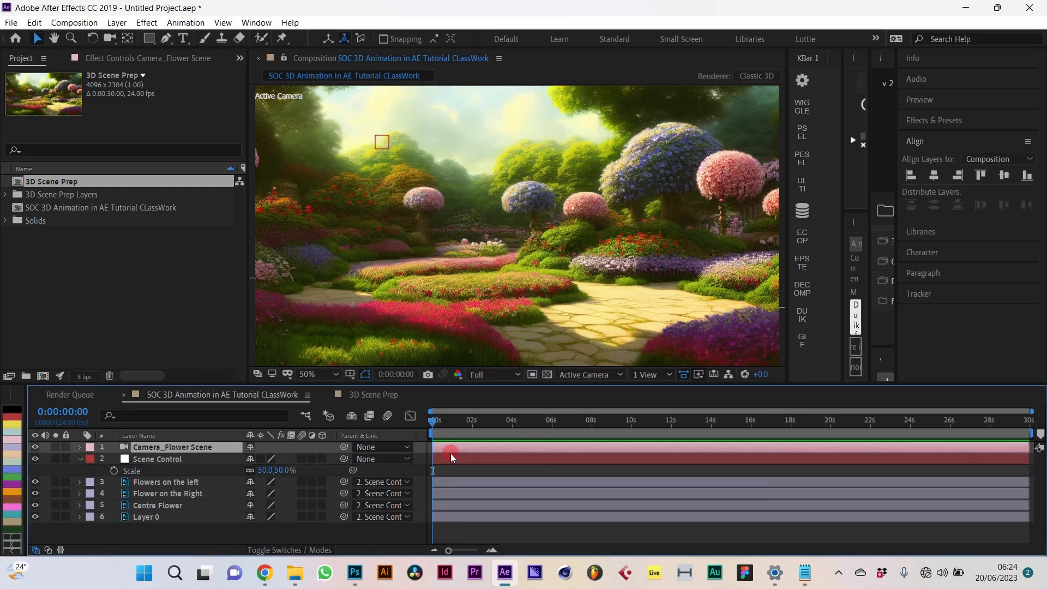
left_click(806, 153)
left_click(804, 136)
left_click(175, 445)
key("Return")
type("Camer")
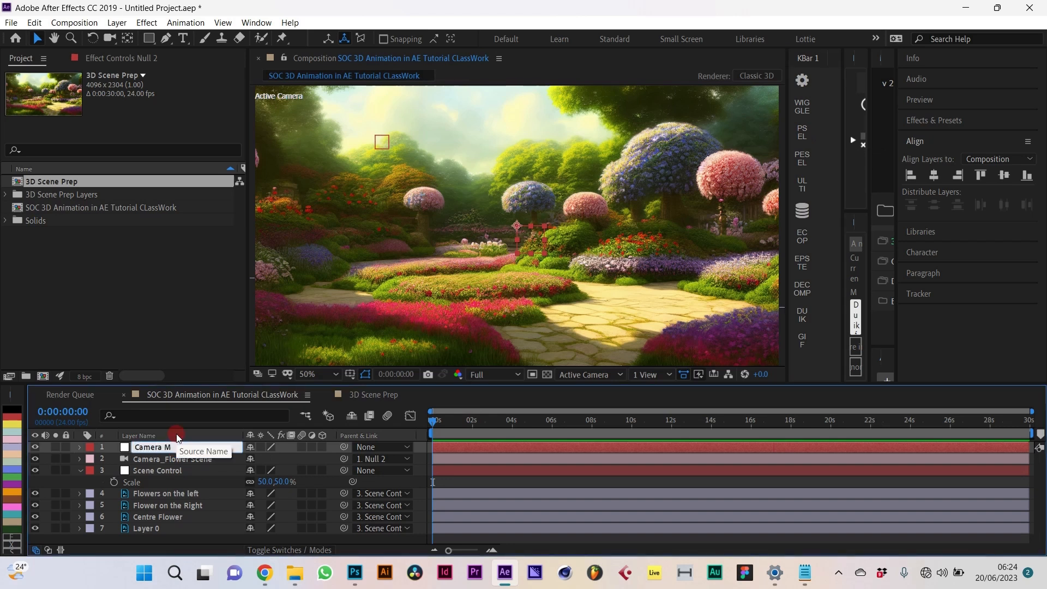
type("a Null")
key("Return")
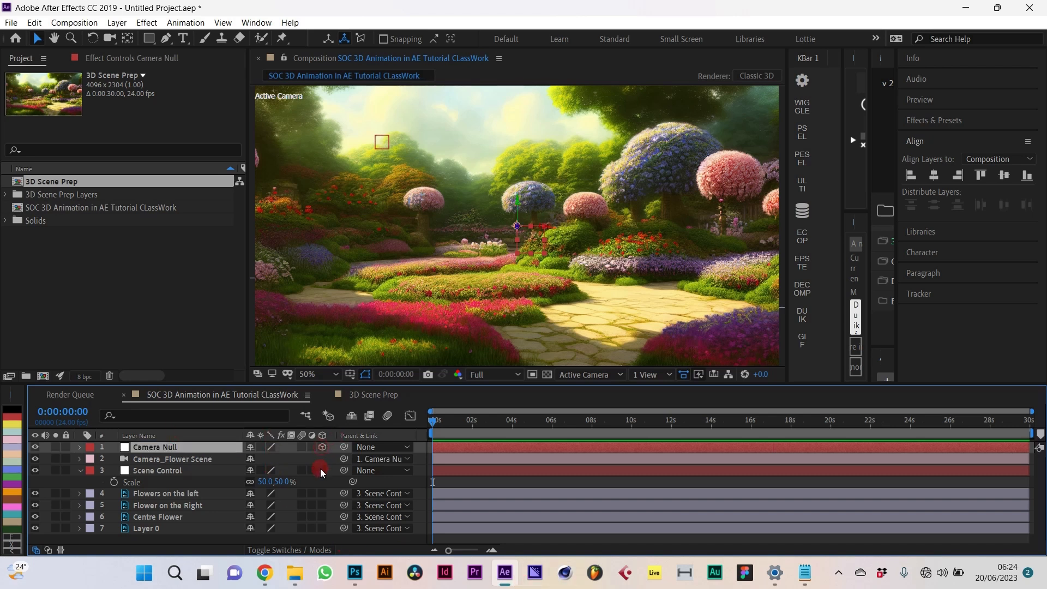
Step: Make Scene Control a 3D layer and collapse its properties
left_click(322, 470)
scroll(321, 549, "down", 2)
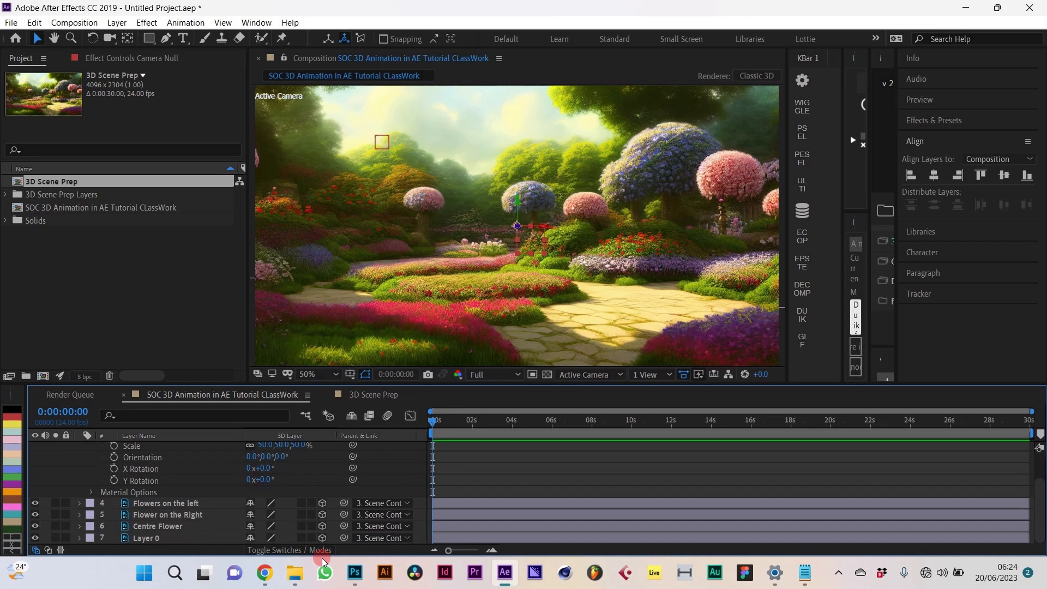
scroll(267, 509, "up", 2)
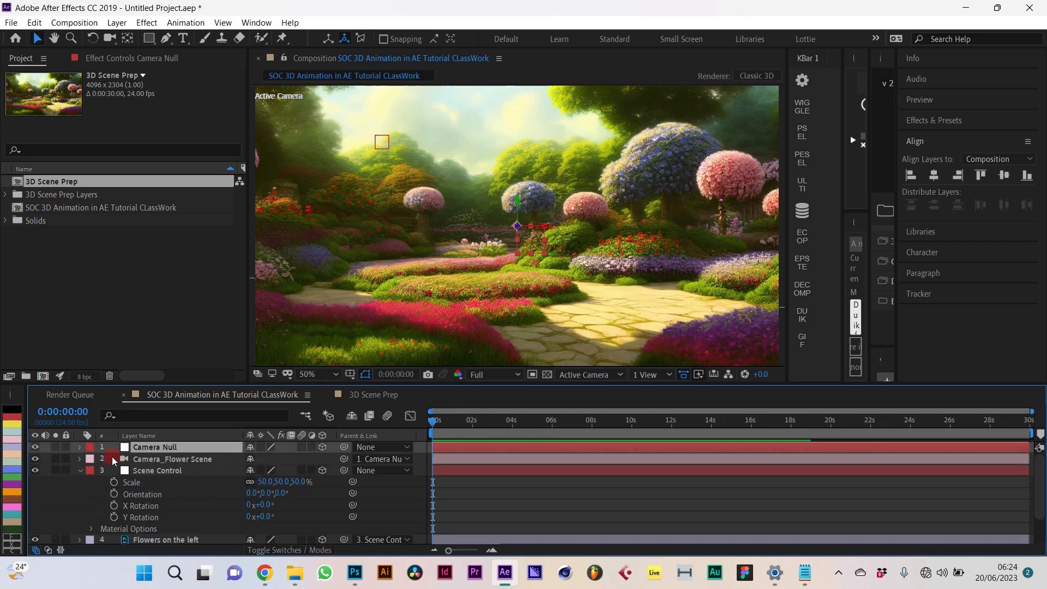
left_click(80, 470)
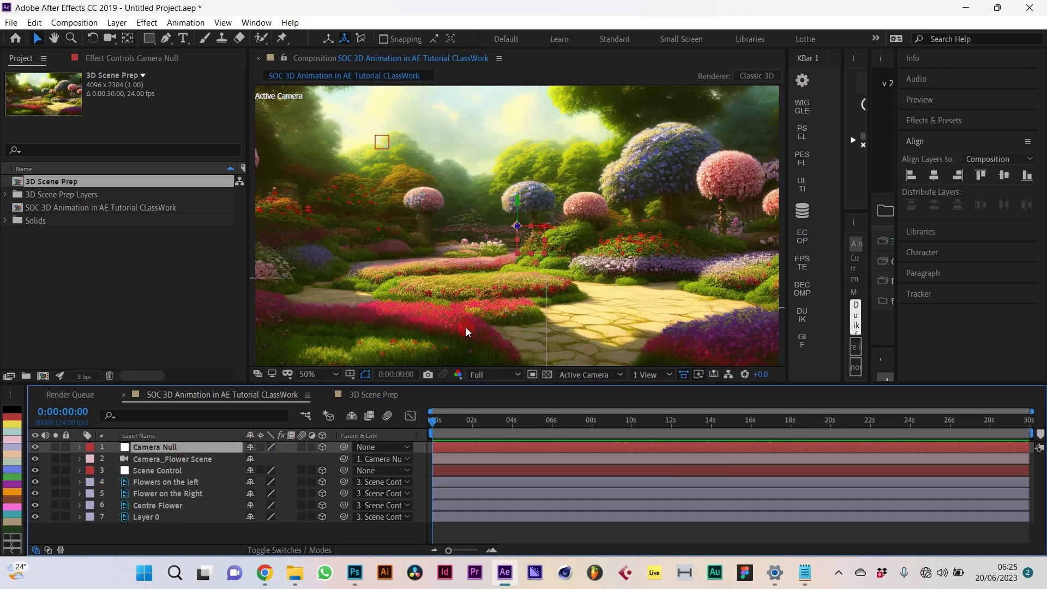
Step: In Top view, drag Layer 0 back along its Z axis behind the flowers
left_click(581, 376)
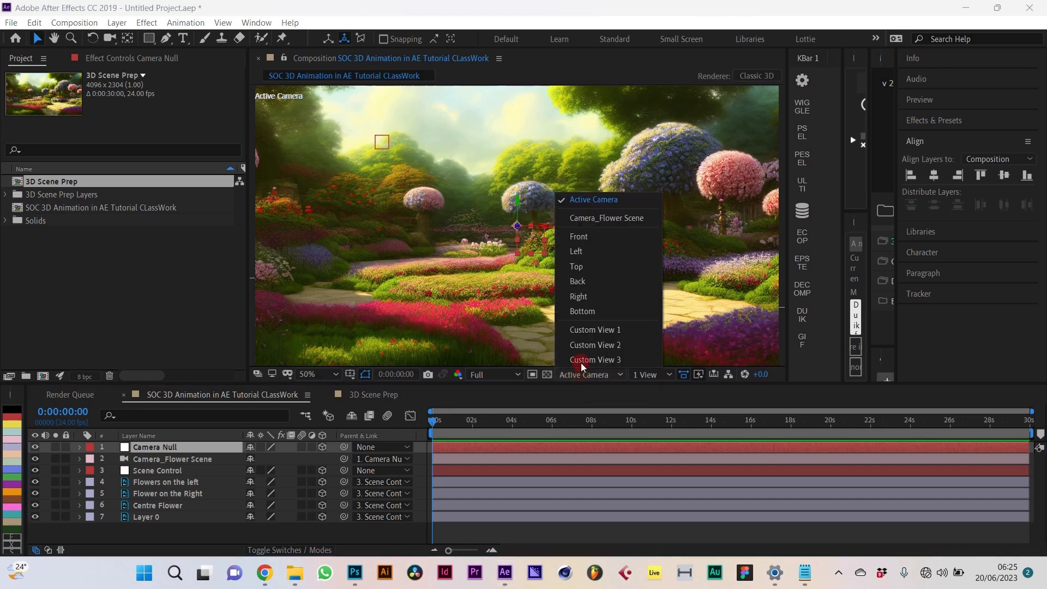
left_click(591, 265)
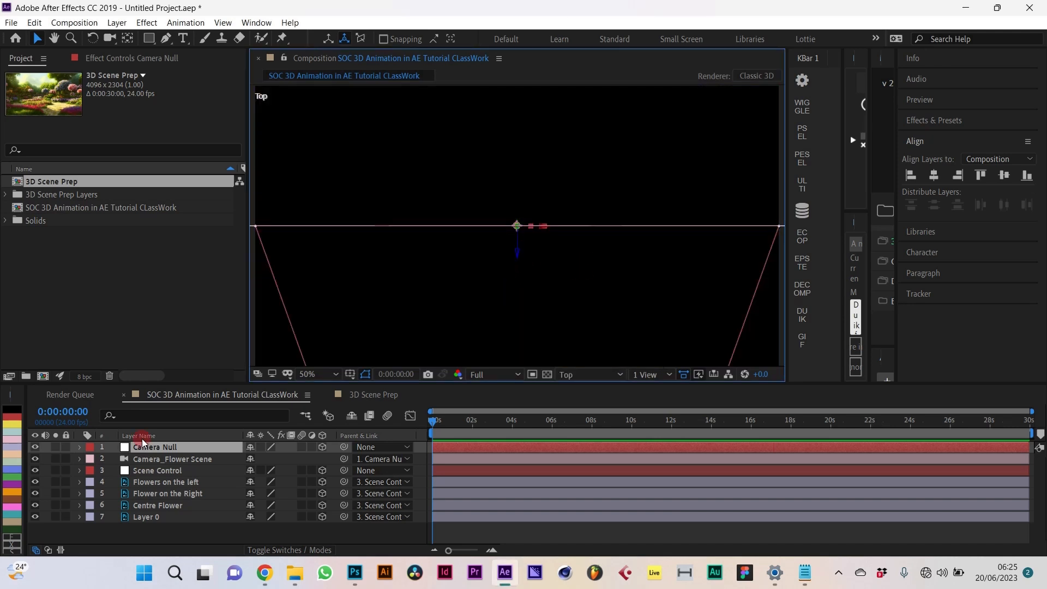
left_click(170, 482)
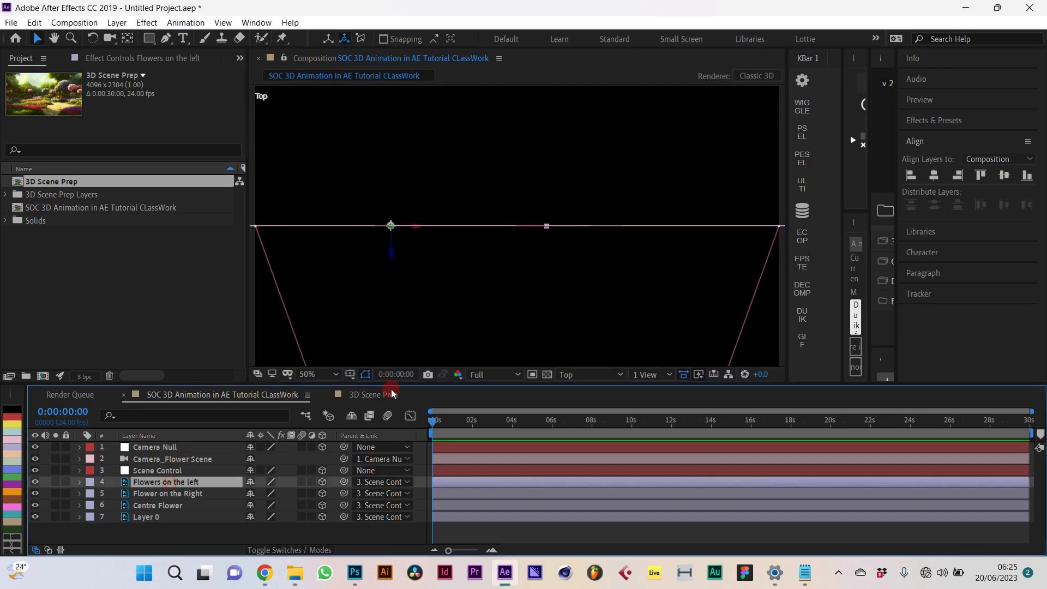
left_click(166, 515)
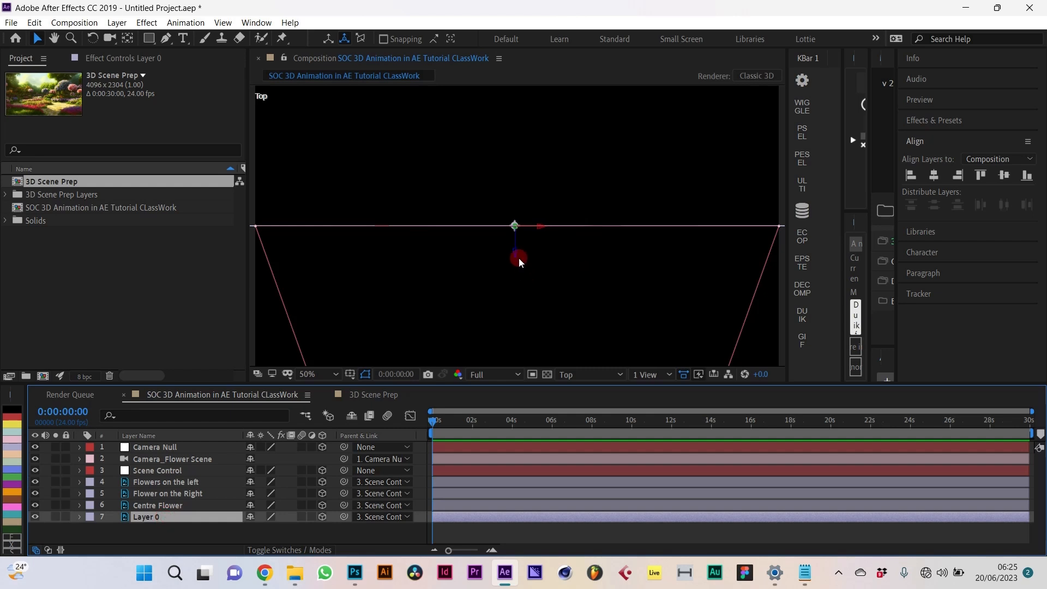
left_click(516, 243)
left_click(170, 517)
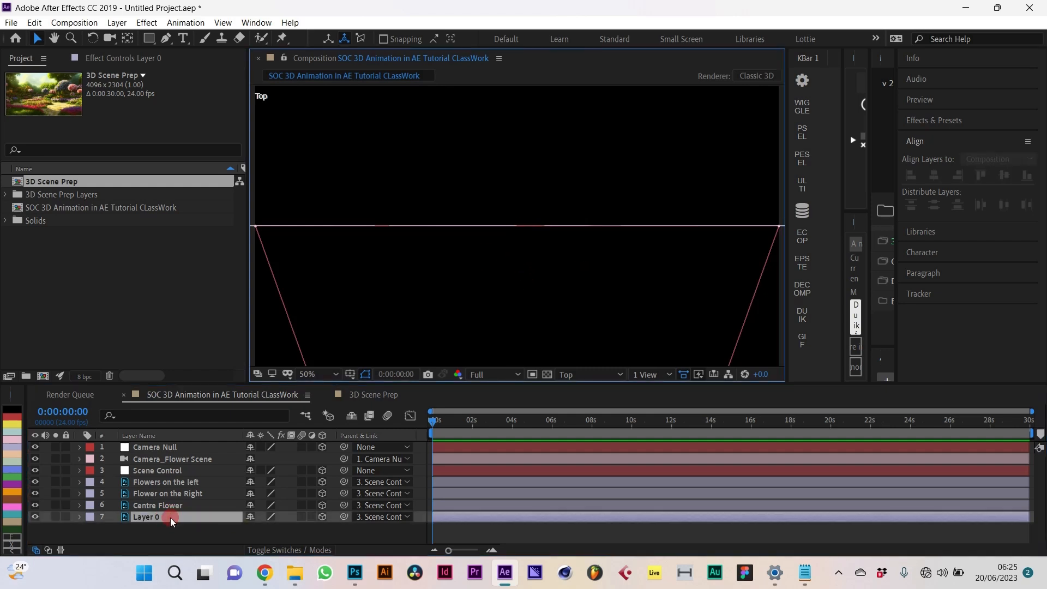
left_click_drag(514, 254, 527, 146)
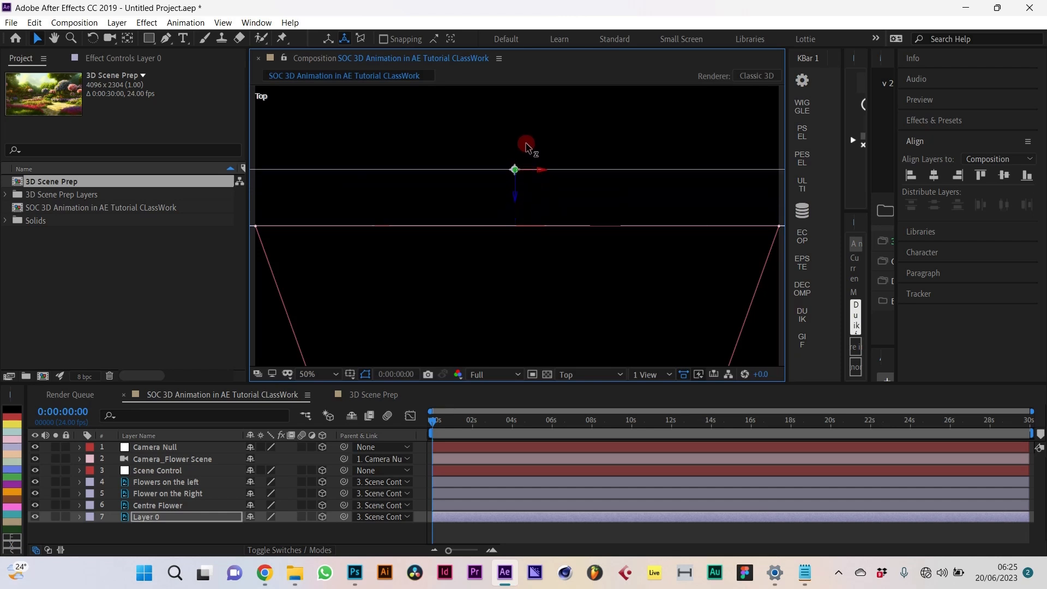
Step: Return to Active Camera view and reselect Layer 0
left_click(614, 373)
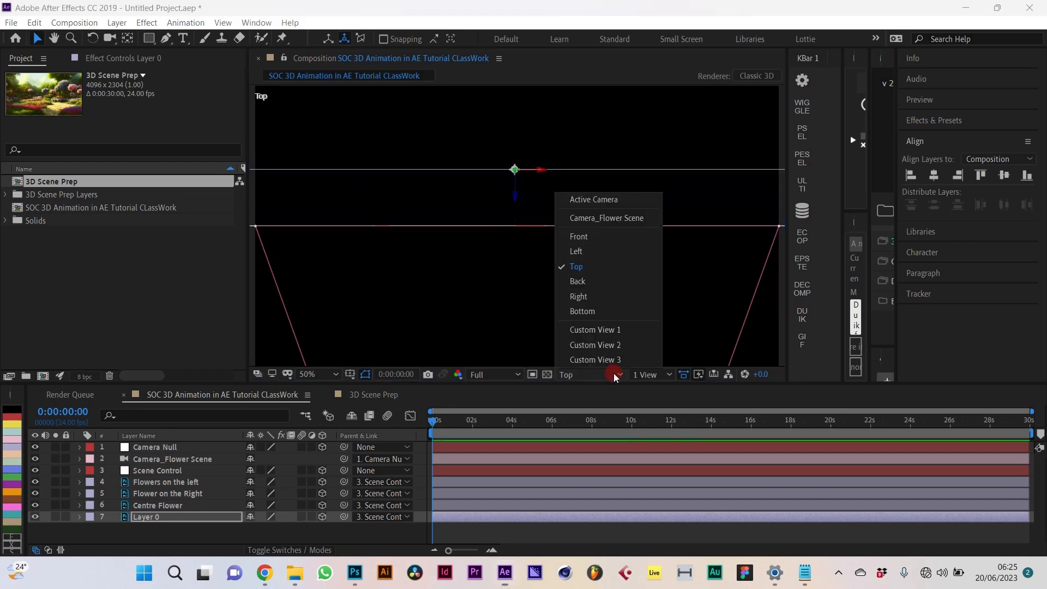
left_click(603, 205)
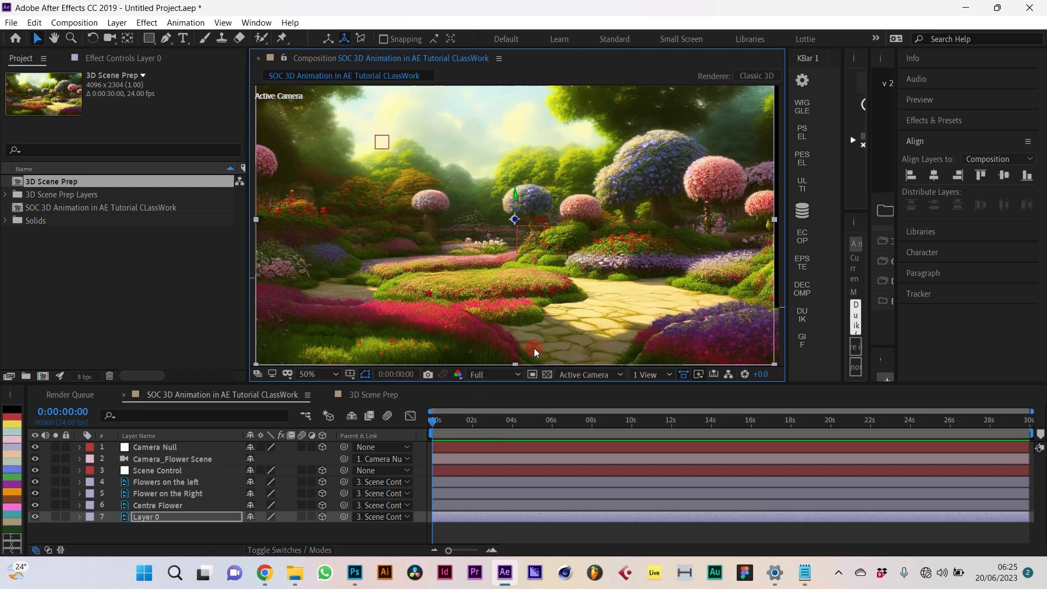
left_click(189, 514)
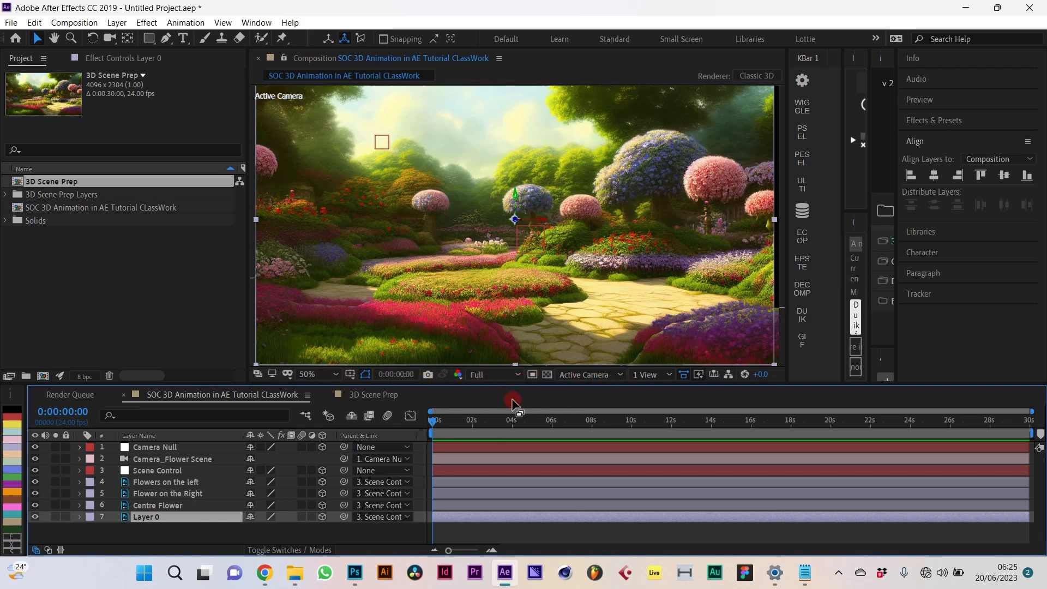
Step: In Top view, push Layer 0 farther back along Z, panning to see further back
left_click(605, 374)
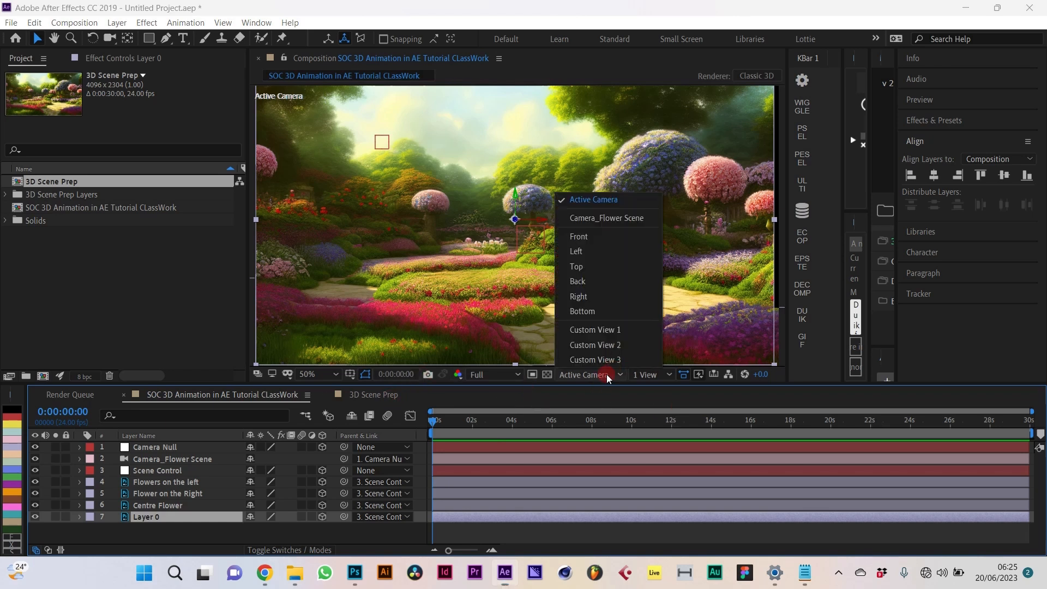
left_click(596, 266)
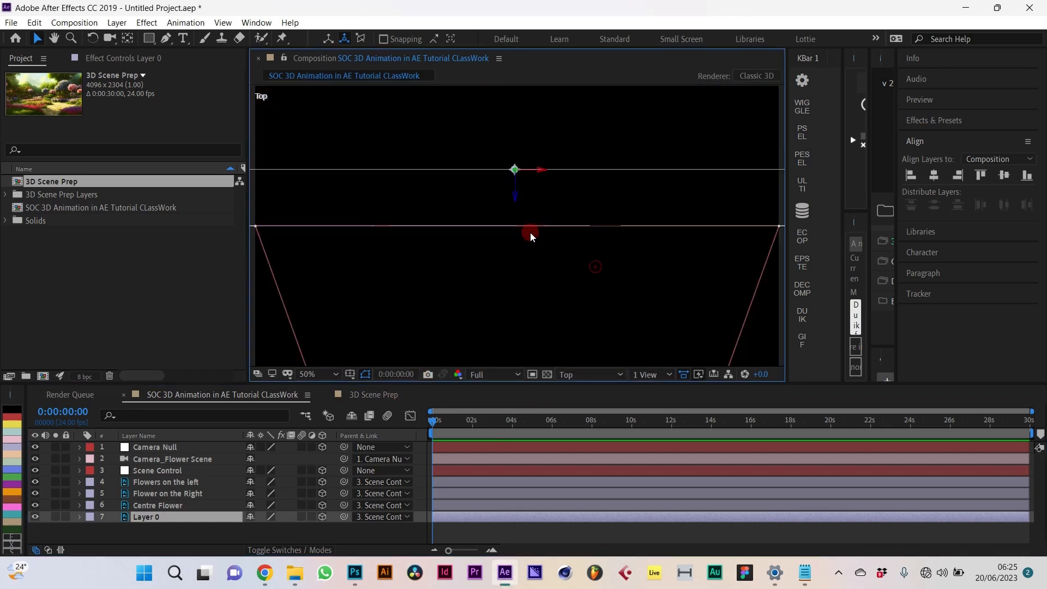
left_click_drag(523, 197, 533, 68)
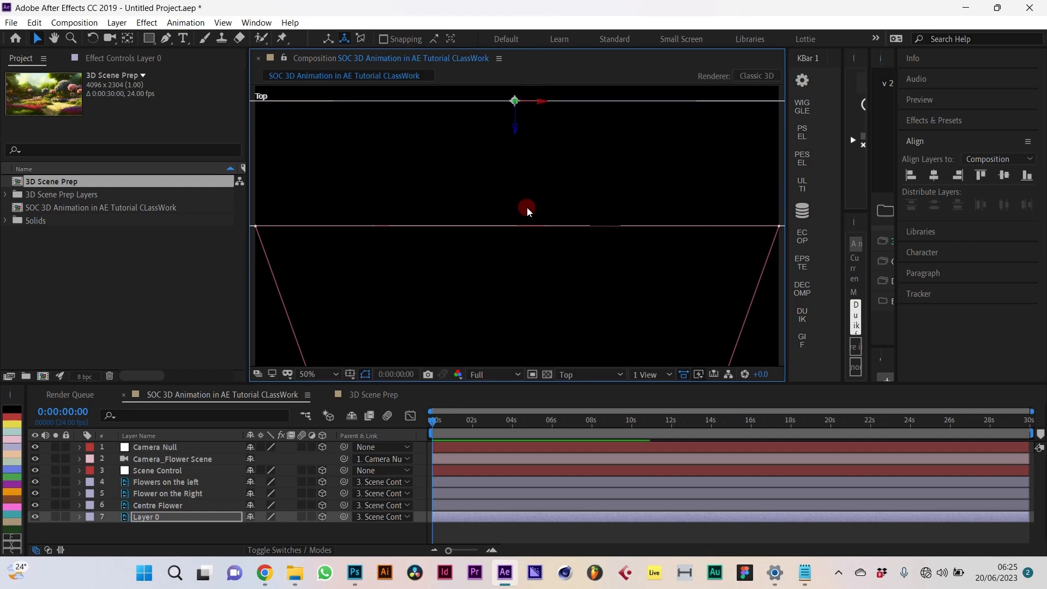
key("h")
left_click_drag(535, 196, 537, 274)
key("v")
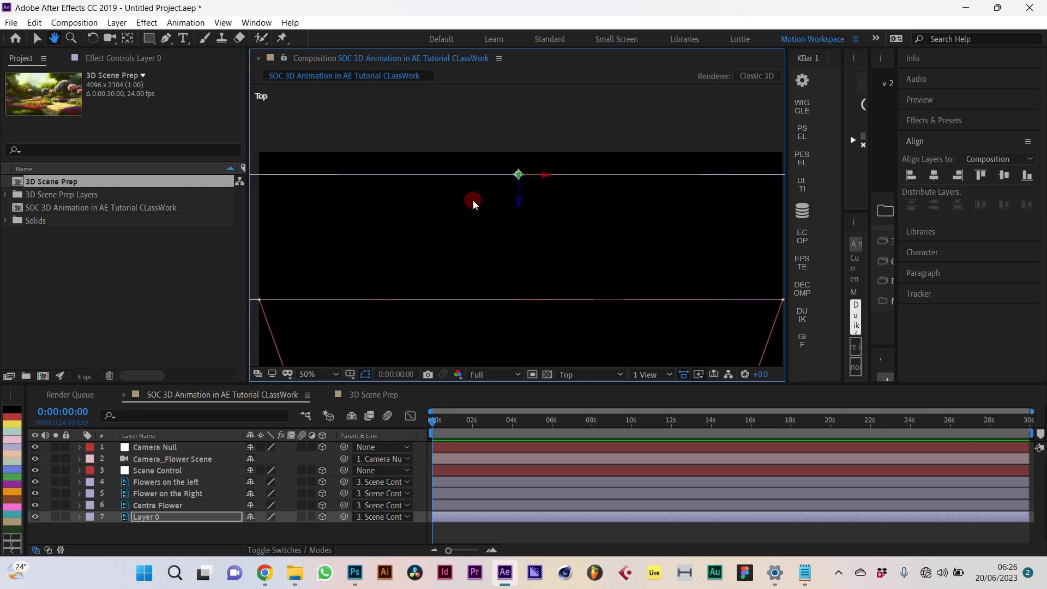
left_click(518, 196)
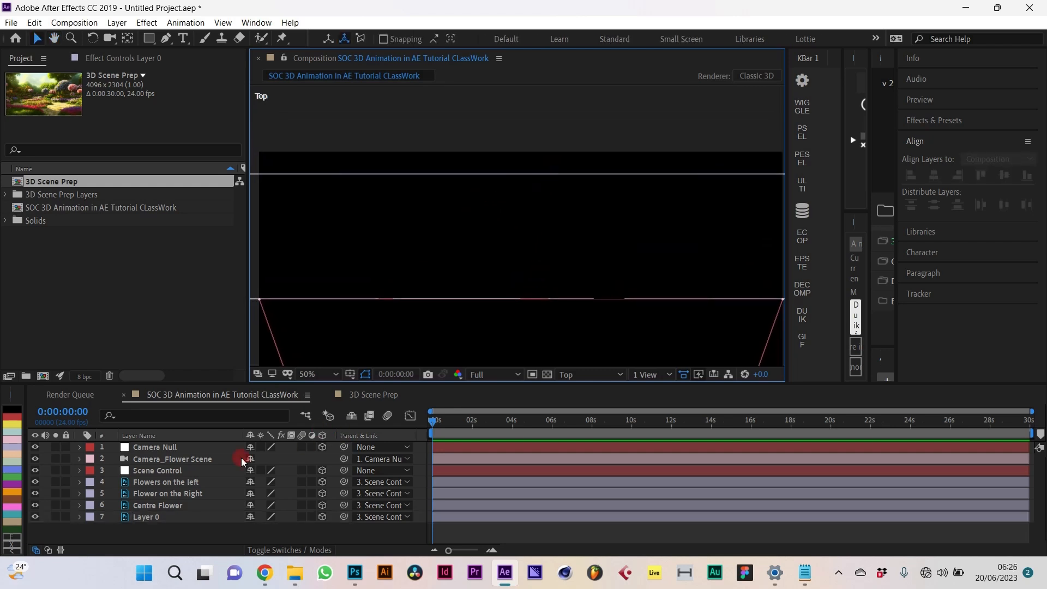
left_click(207, 516)
left_click_drag(520, 204, 524, 180)
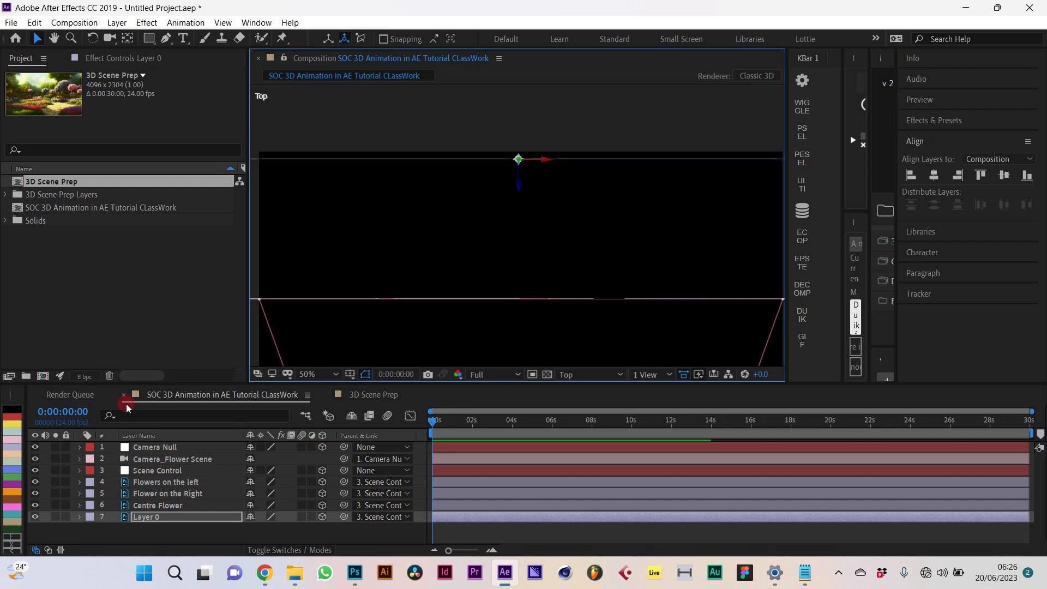
Step: Return to Active Camera view and pan the view up and right
left_click(584, 374)
left_click(611, 200)
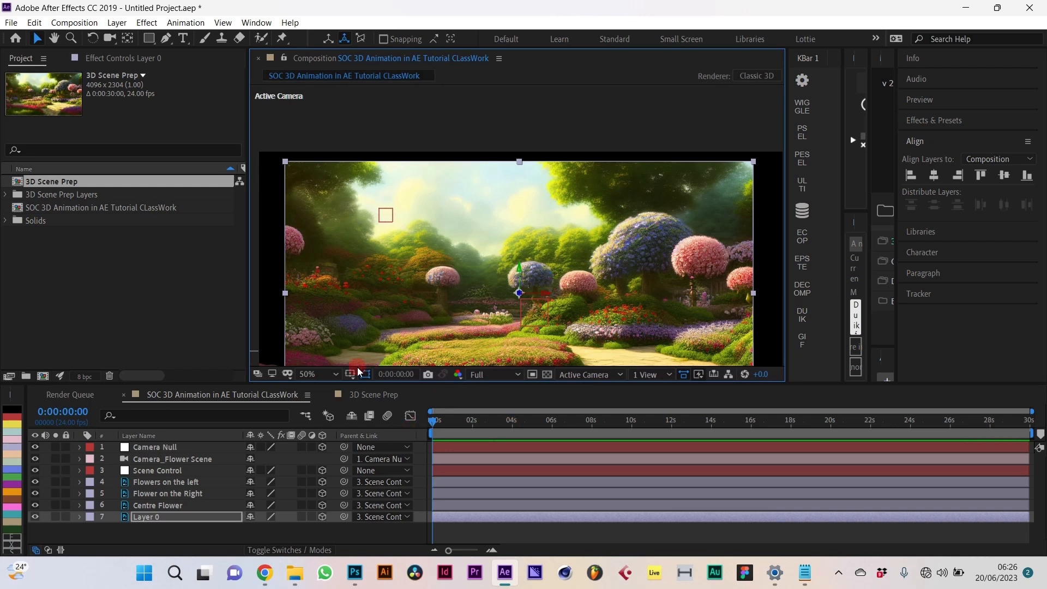
left_click(338, 394)
key("h")
left_click_drag(571, 218, 568, 158)
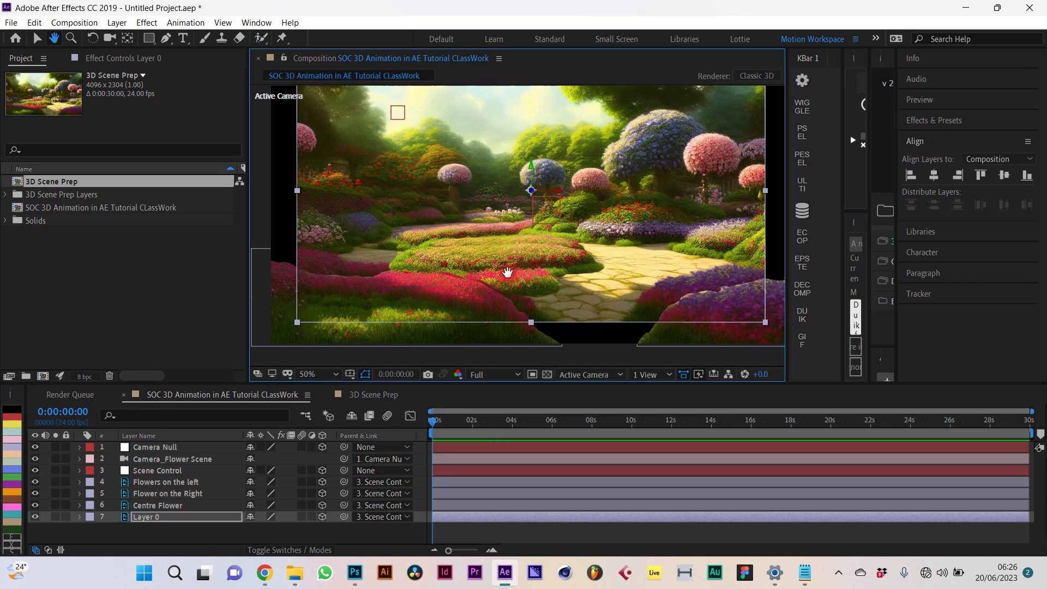
Step: In Top view, drag Centre Flower back along Z, then return to Active Camera view
key("v")
left_click(186, 505)
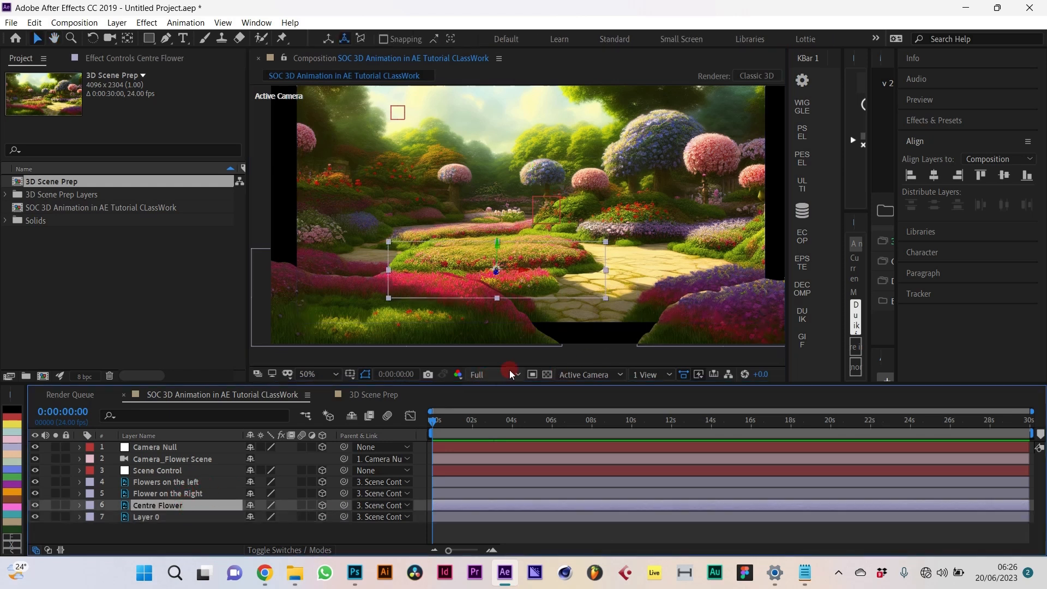
left_click(615, 375)
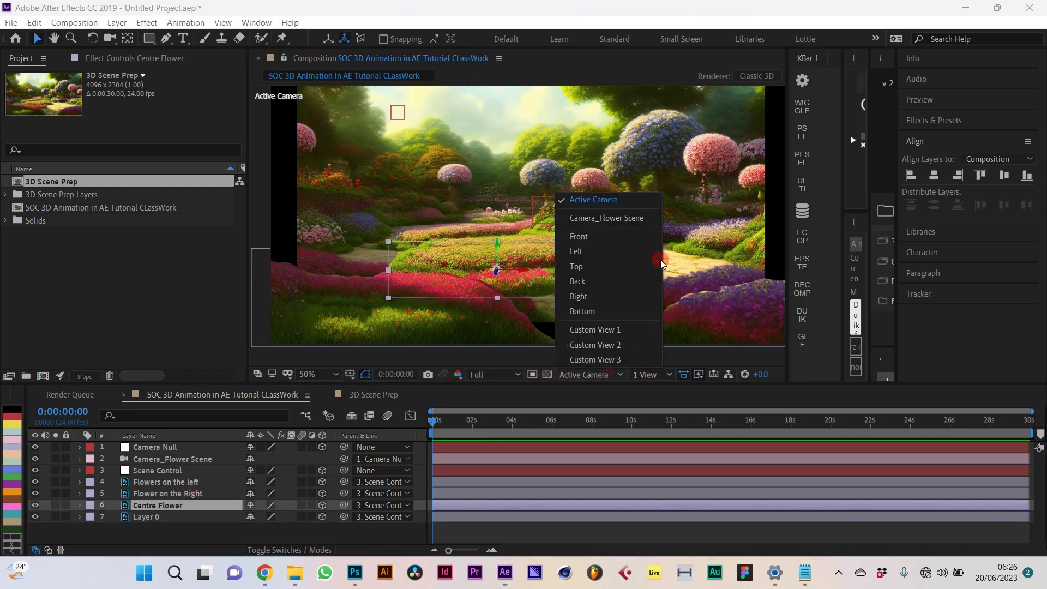
left_click(594, 265)
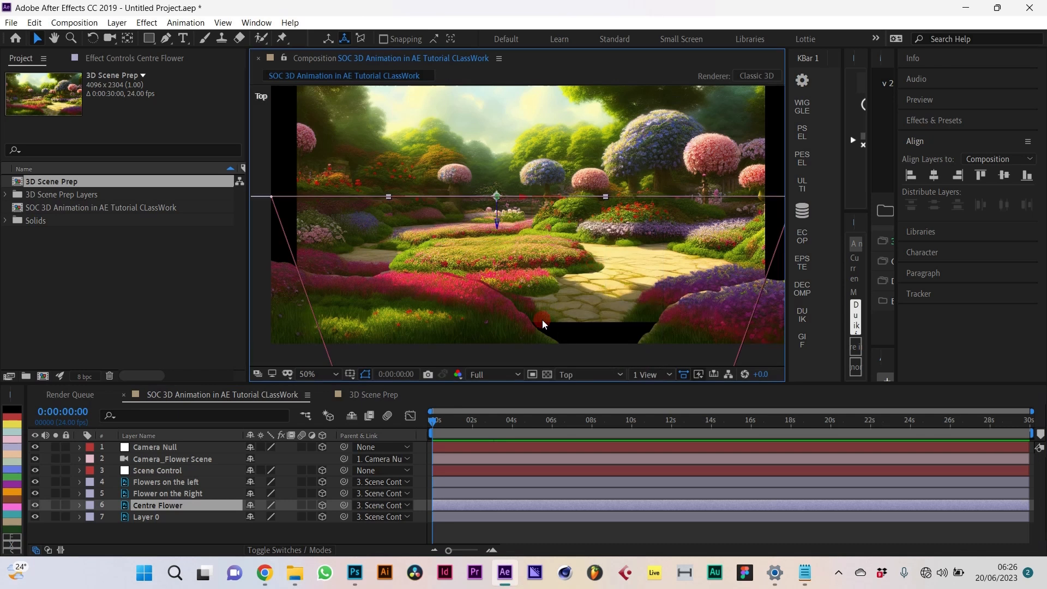
left_click(159, 506)
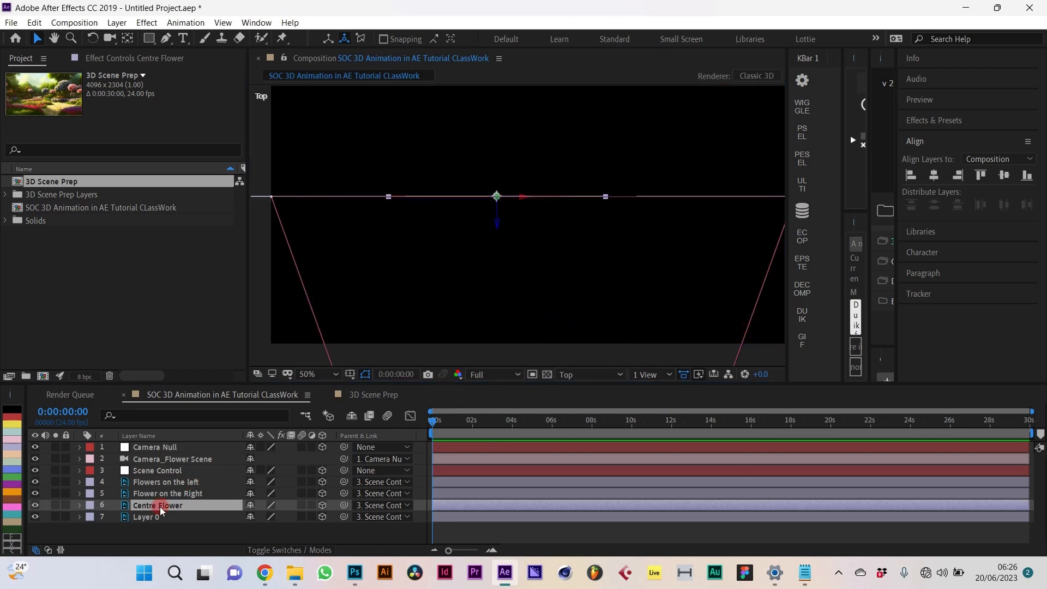
left_click_drag(498, 226, 513, 162)
left_click_drag(513, 134, 518, 110)
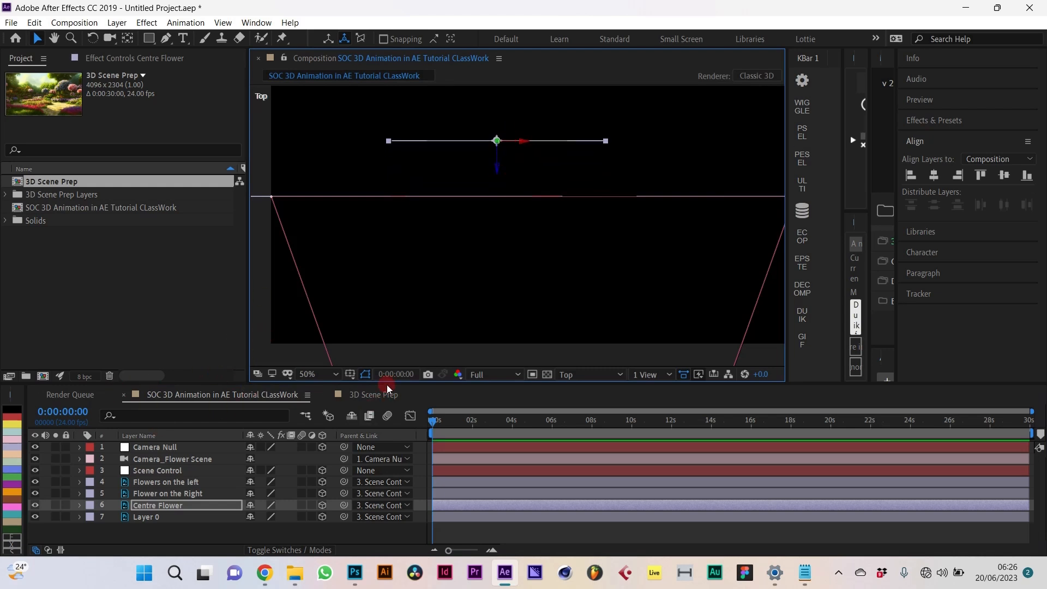
left_click(565, 363)
left_click(587, 201)
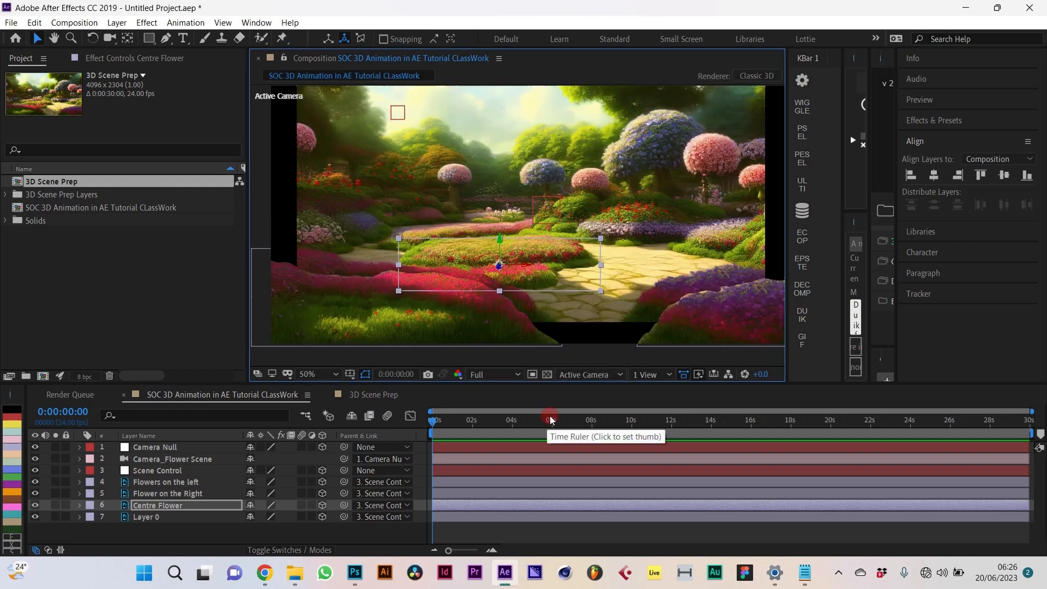
Step: Select Flower on the Right and, in Top view, drag it farther back along its Z axis
left_click(731, 312)
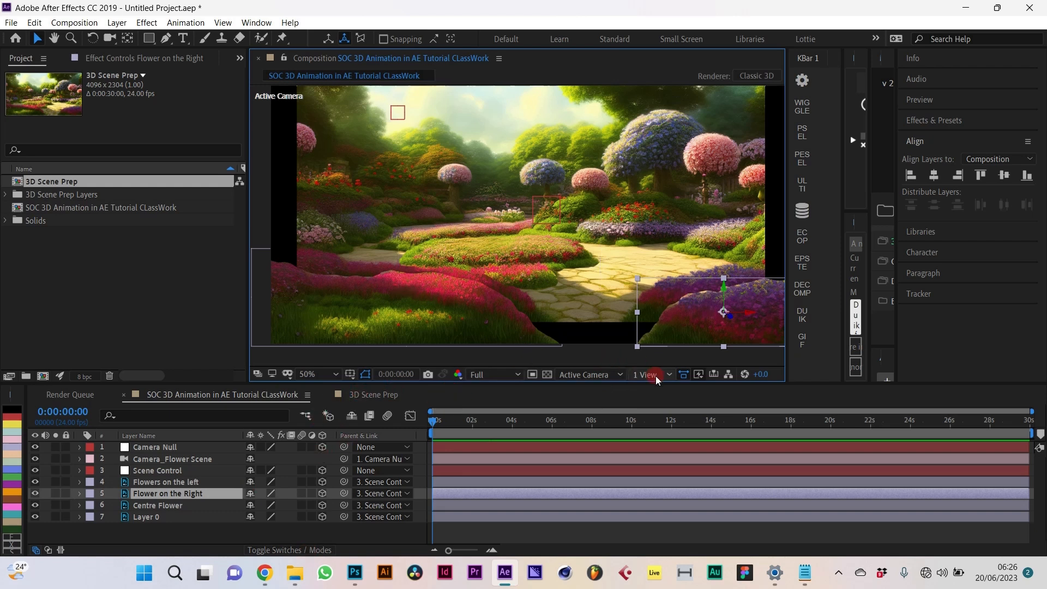
left_click(600, 374)
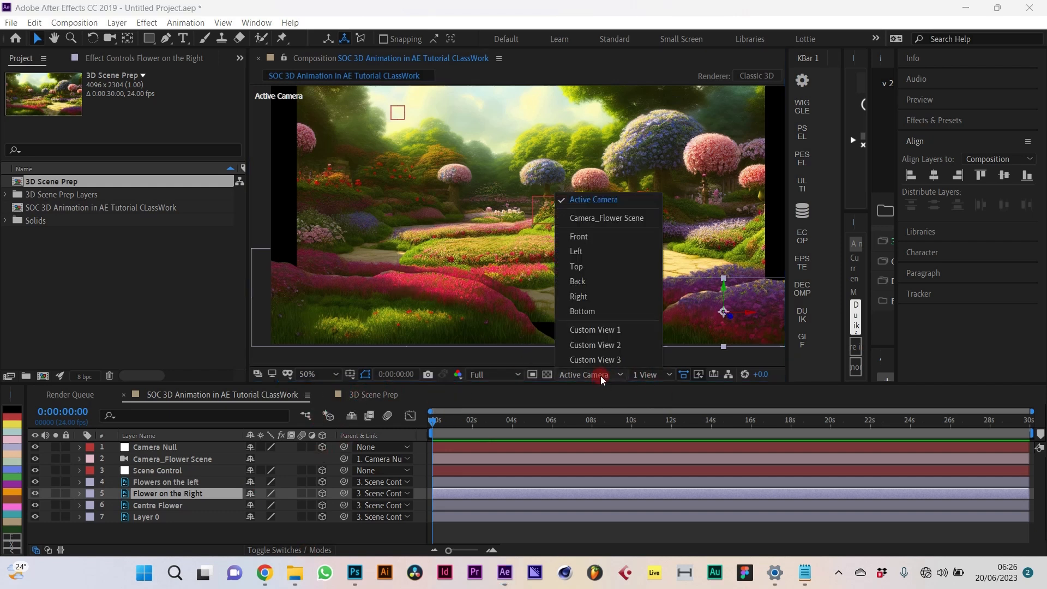
left_click(581, 267)
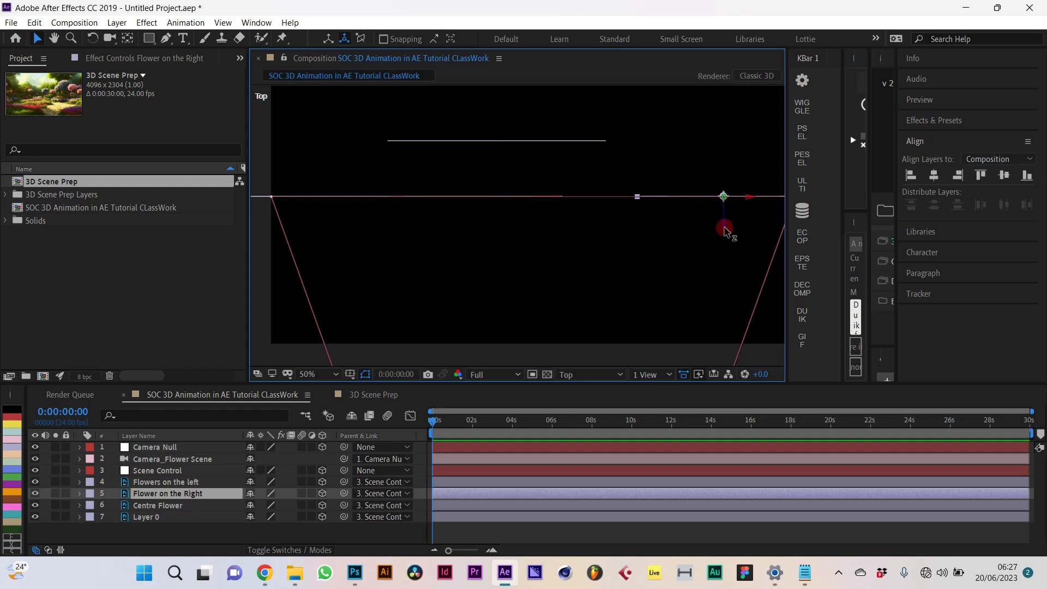
left_click_drag(725, 230, 723, 168)
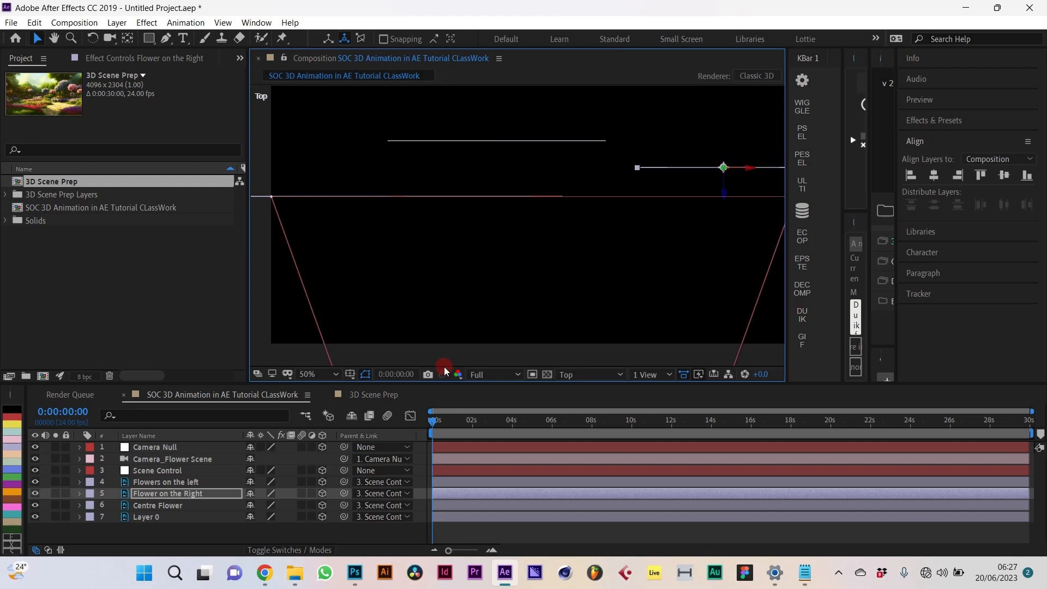
Step: Switch the 3D view from Top back to the active camera's view of the garden
left_click(571, 371)
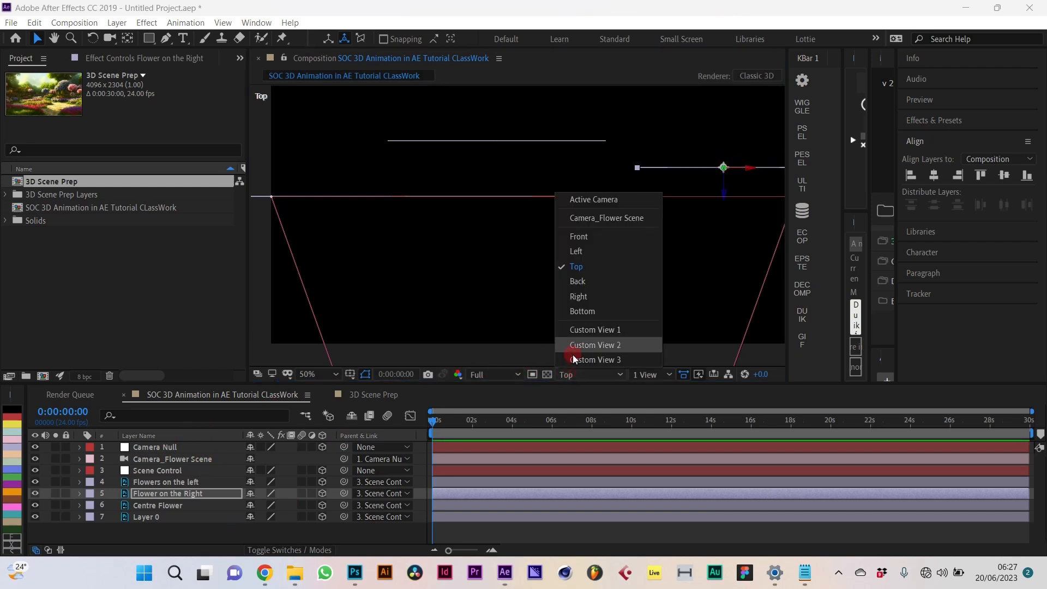
left_click(585, 203)
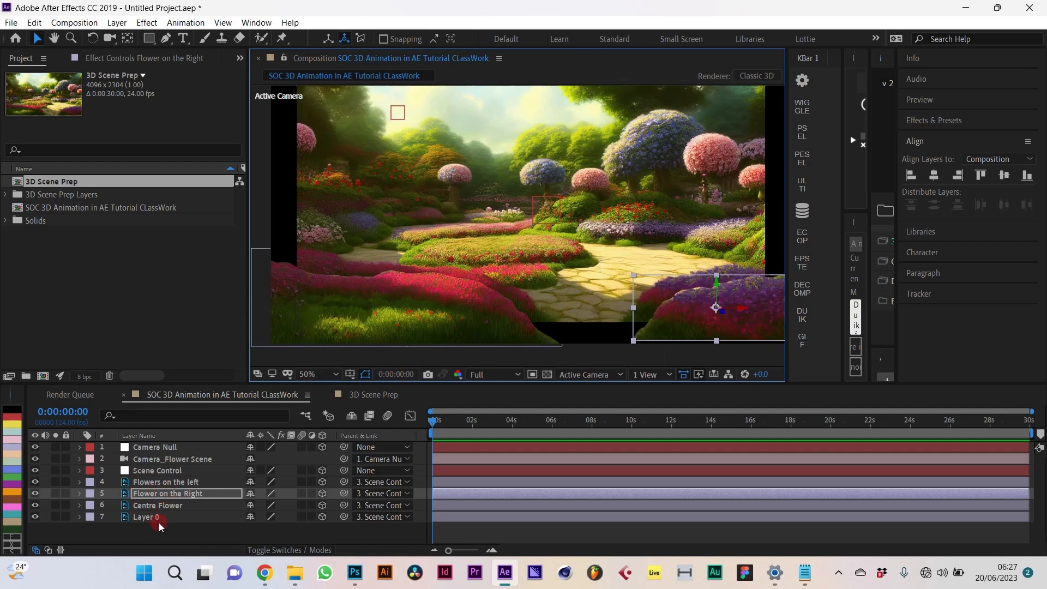
Step: Scrub the garden background Layer 0's Scale up to 115%
left_click(157, 516)
key("s")
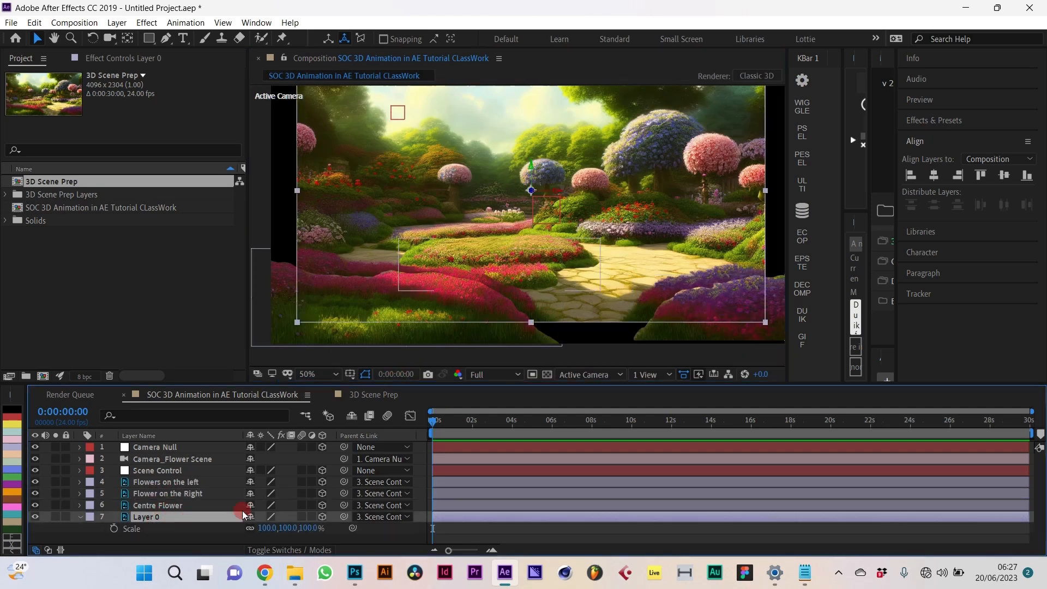
left_click_drag(286, 530, 294, 524)
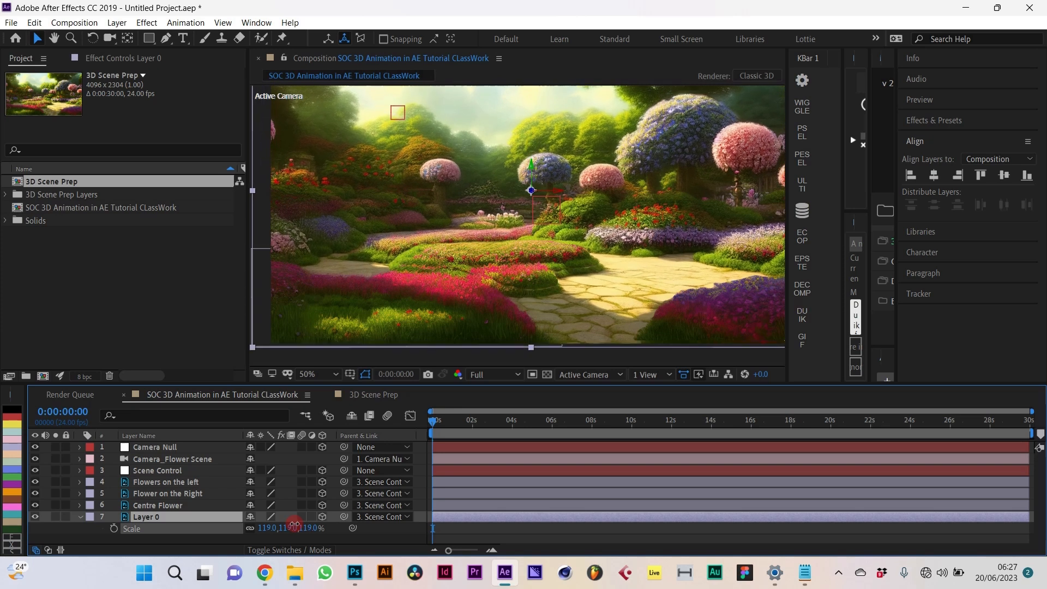
left_click_drag(294, 524, 289, 521)
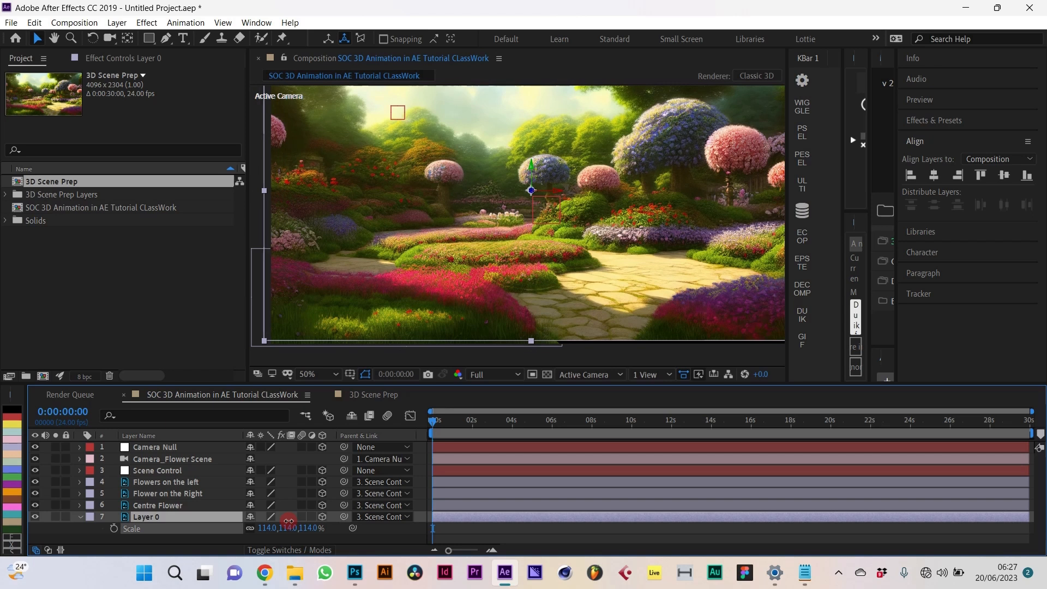
left_click_drag(289, 521, 289, 522)
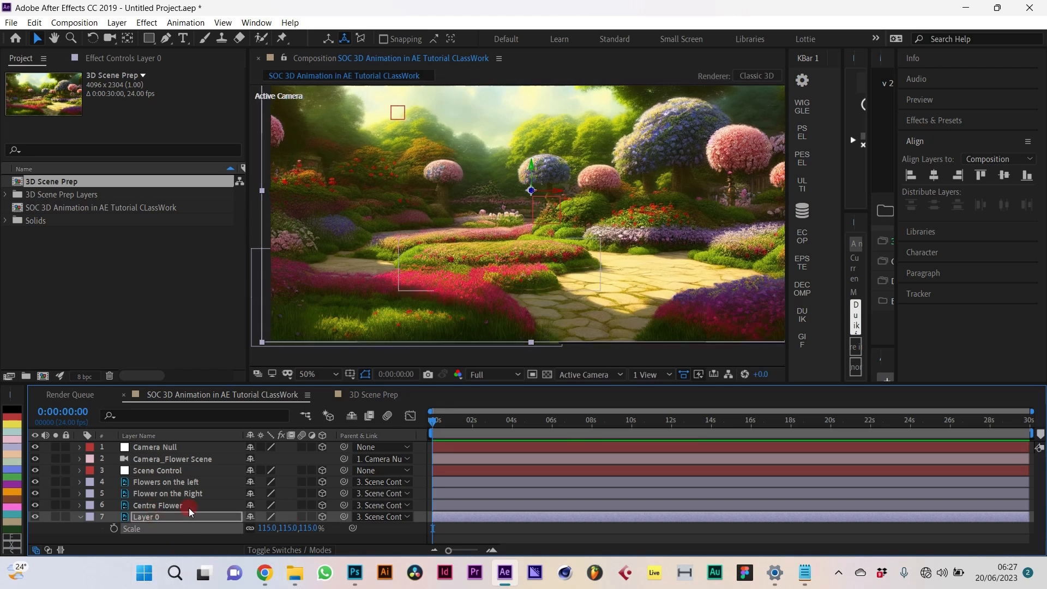
left_click(179, 482)
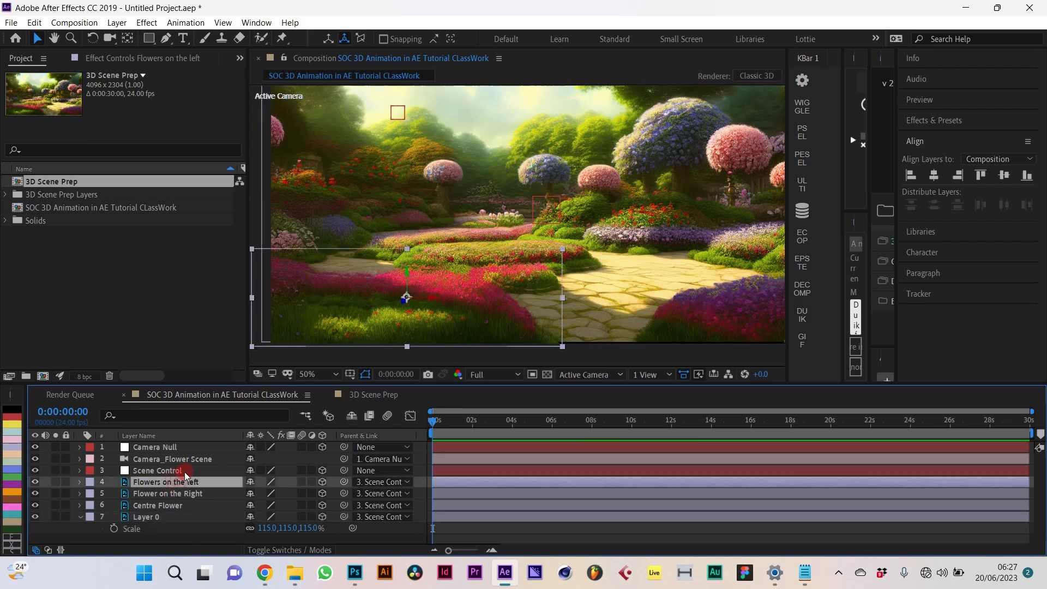
Step: Move the Flowers on the left layer up, to the right and back in depth
left_click_drag(410, 270, 408, 267)
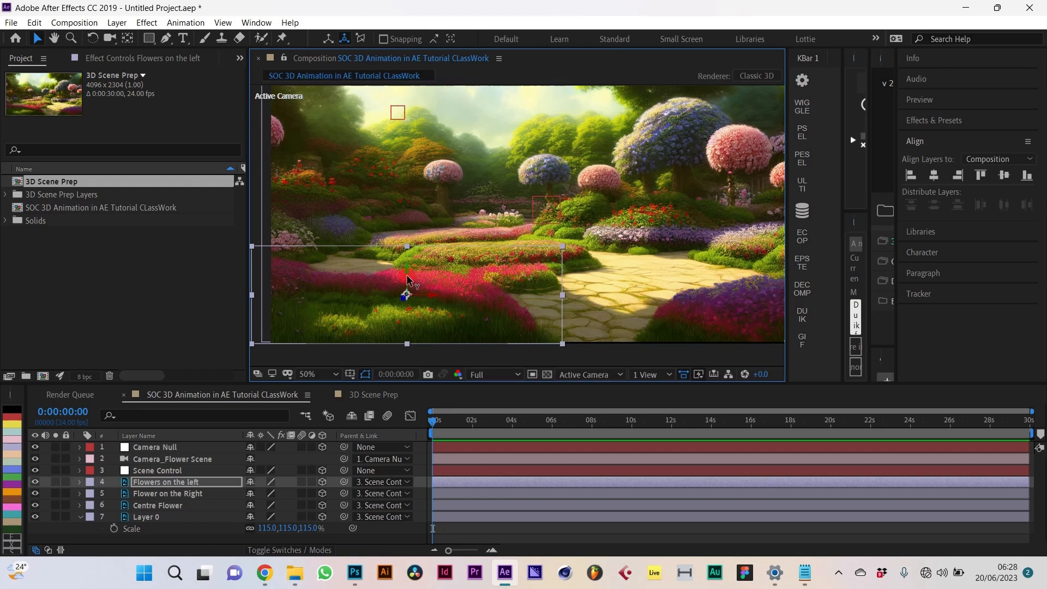
left_click_drag(406, 276, 431, 297)
mouse_move(436, 296)
left_mouse_down()
mouse_move(521, 319)
mouse_move(423, 306)
left_mouse_up()
left_click_drag(402, 298, 488, 326)
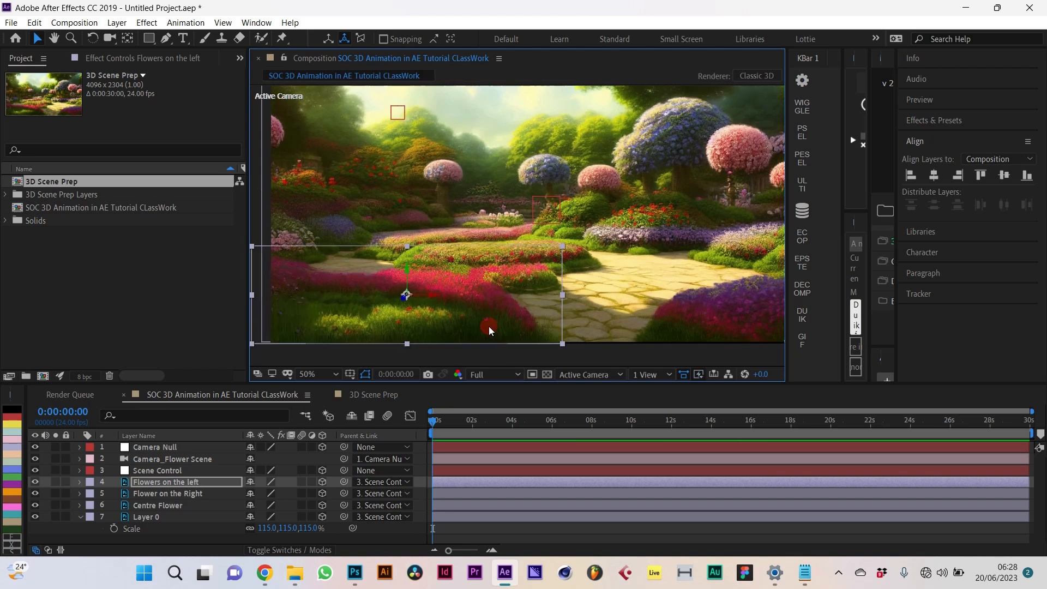
Step: Nudge the Centre Flower layer slightly down and right, then deselect all layers
left_click(164, 505)
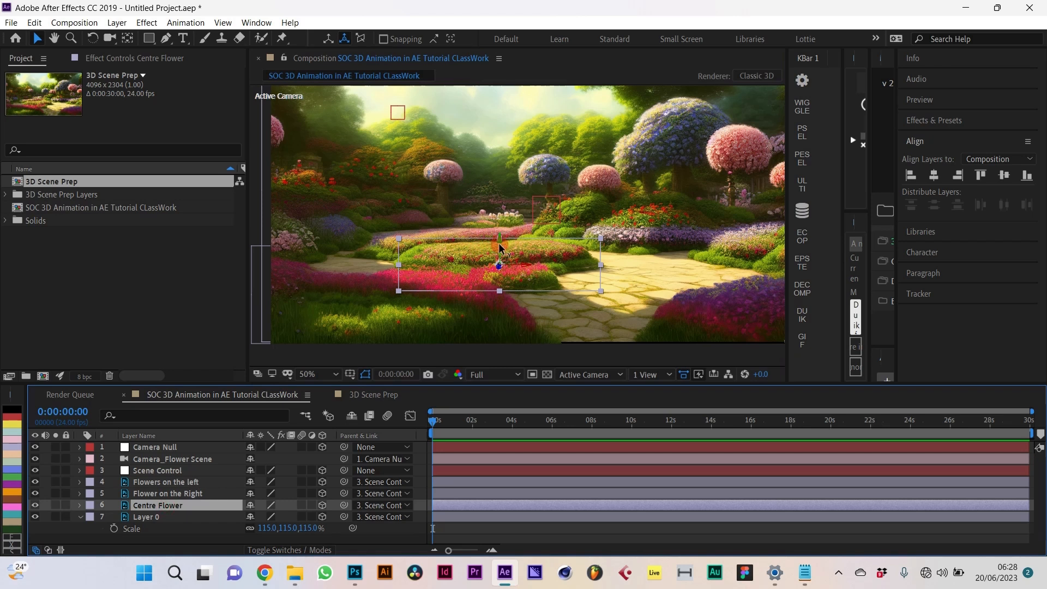
left_click_drag(500, 248, 502, 255)
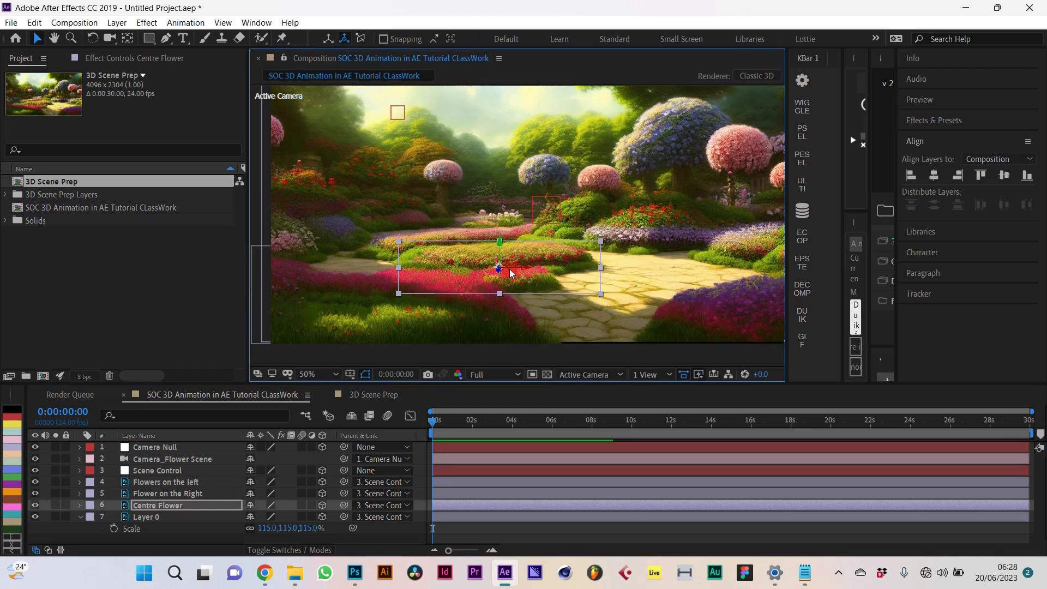
left_click_drag(514, 266, 517, 269)
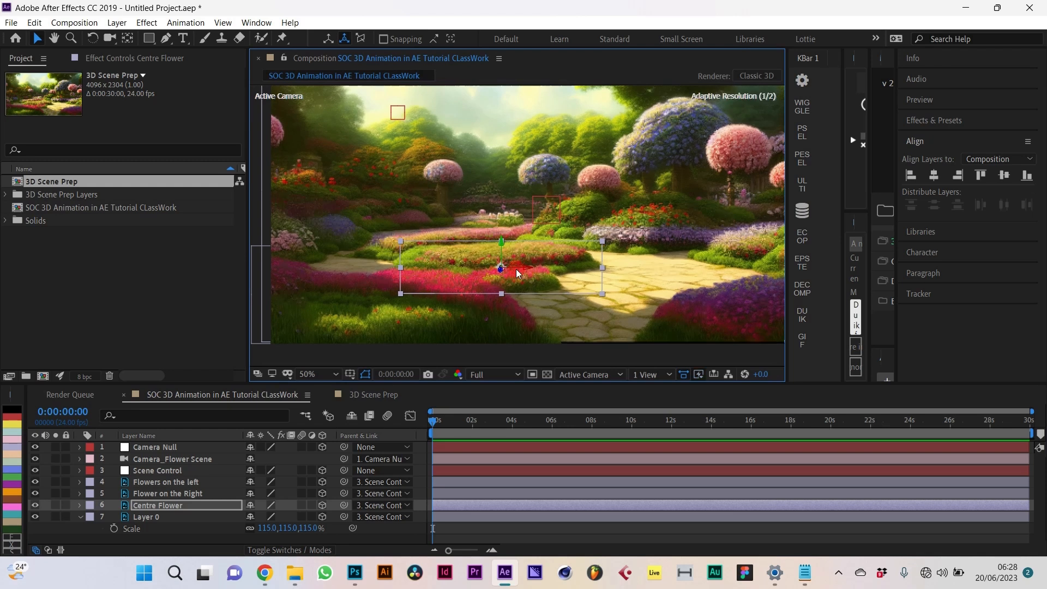
left_click(518, 539)
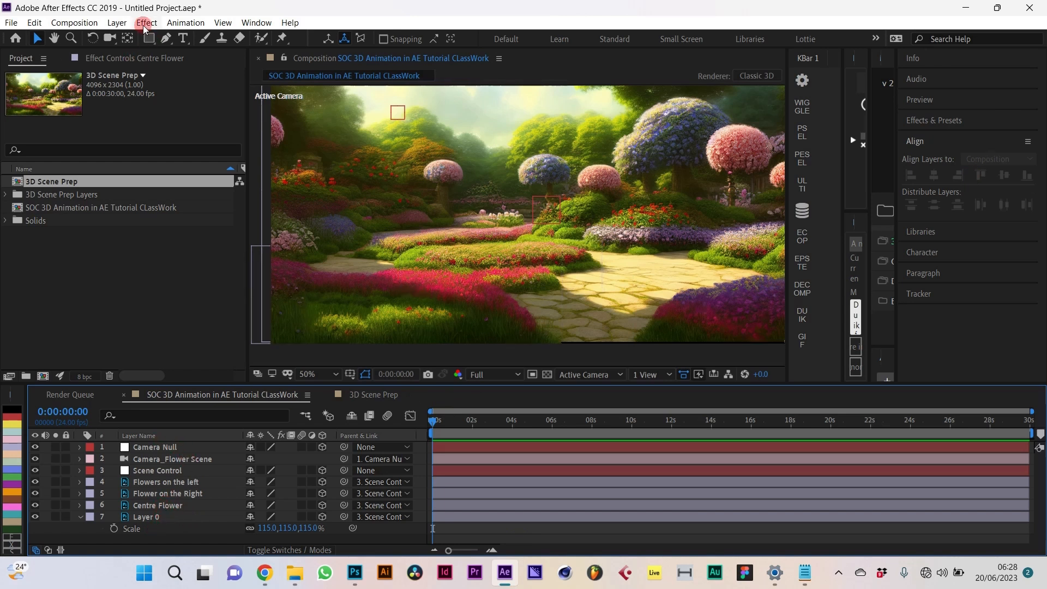
Step: Create a 'Yes' text layer at 344 px and stack it just above Layer 0
left_click(125, 26)
mouse_move(140, 38)
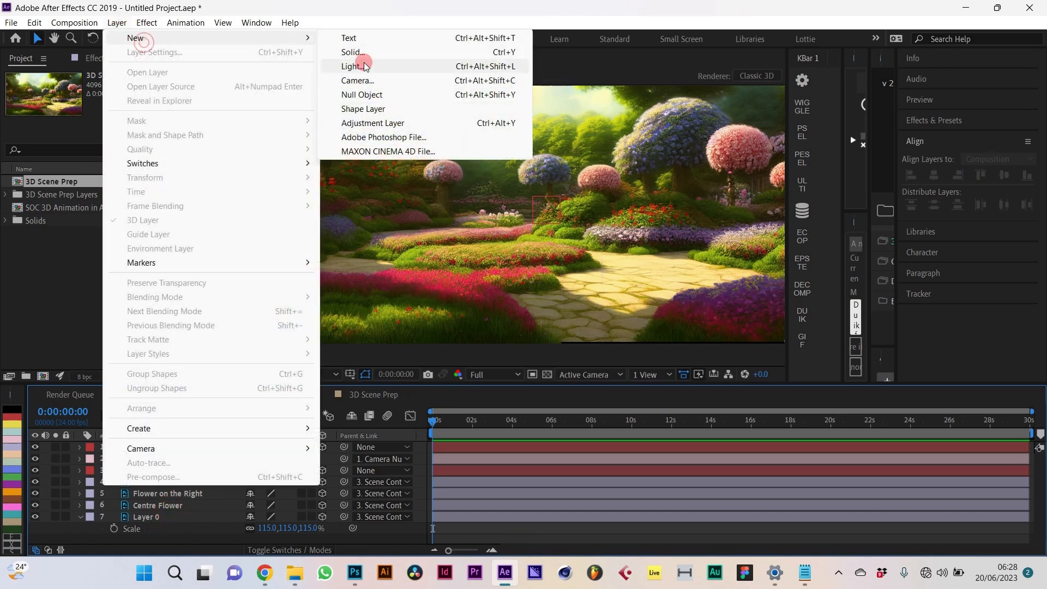
left_click(447, 326)
key("ctrl+alt+shift+t")
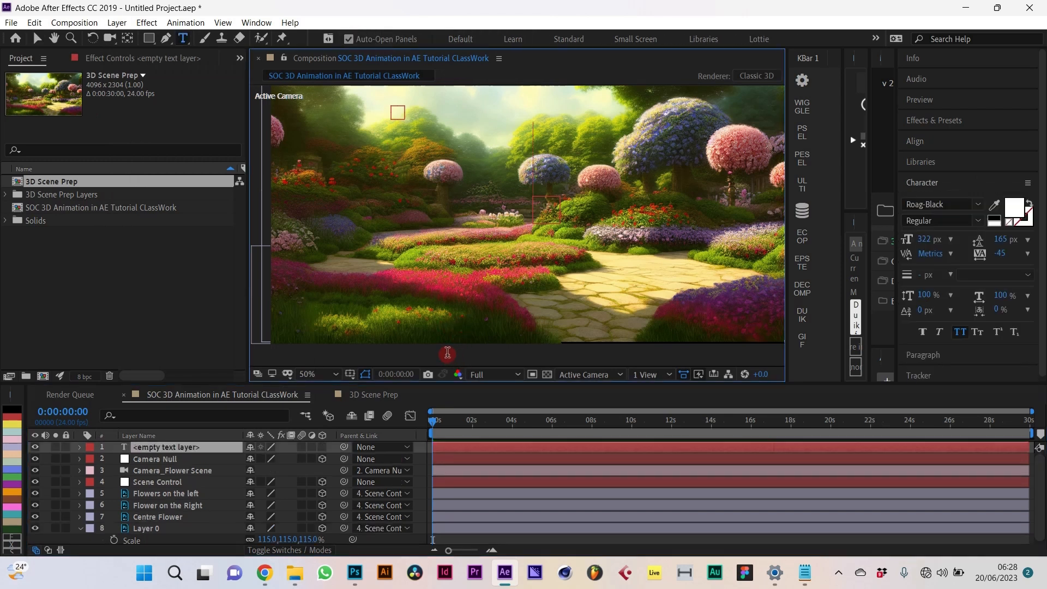
type("Yes")
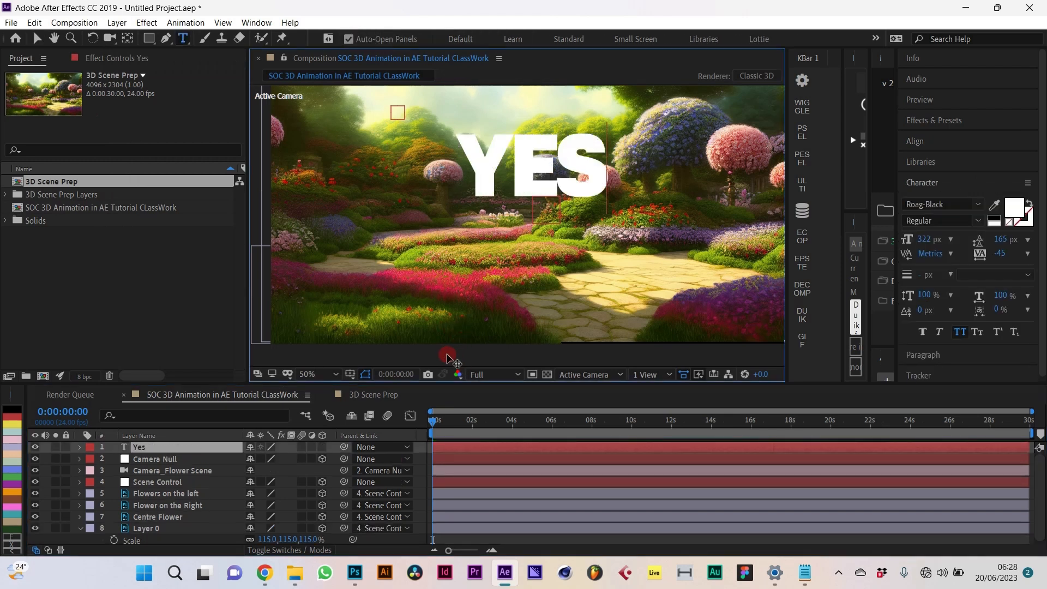
left_click(35, 38)
left_click(585, 176)
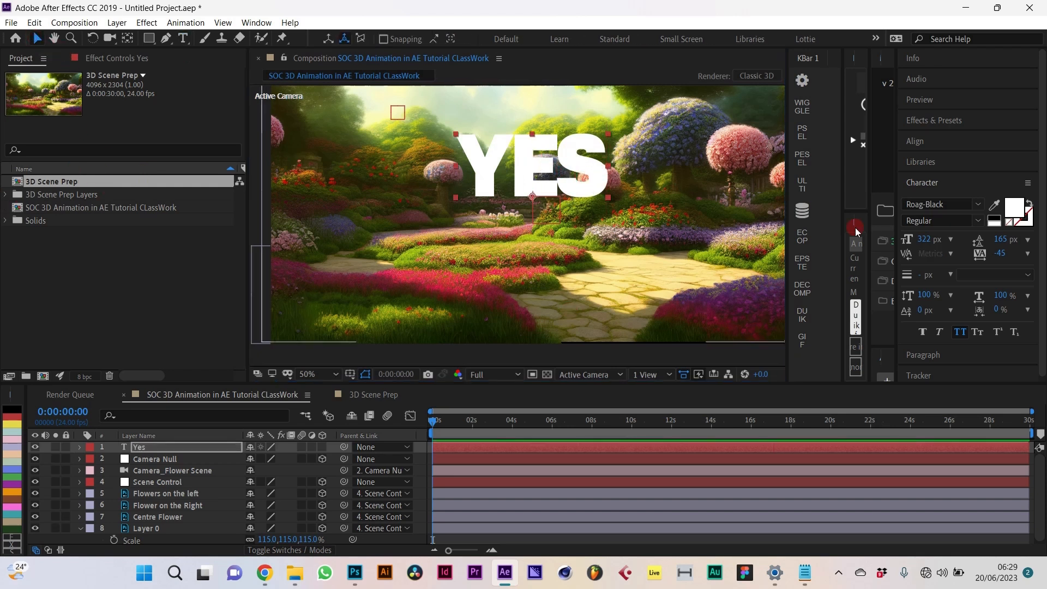
left_click_drag(934, 240, 944, 241)
left_click_drag(148, 447, 163, 523)
Step: Make the Yes layer 3D and position the YES text mid-frame among the flowers
left_click(324, 517)
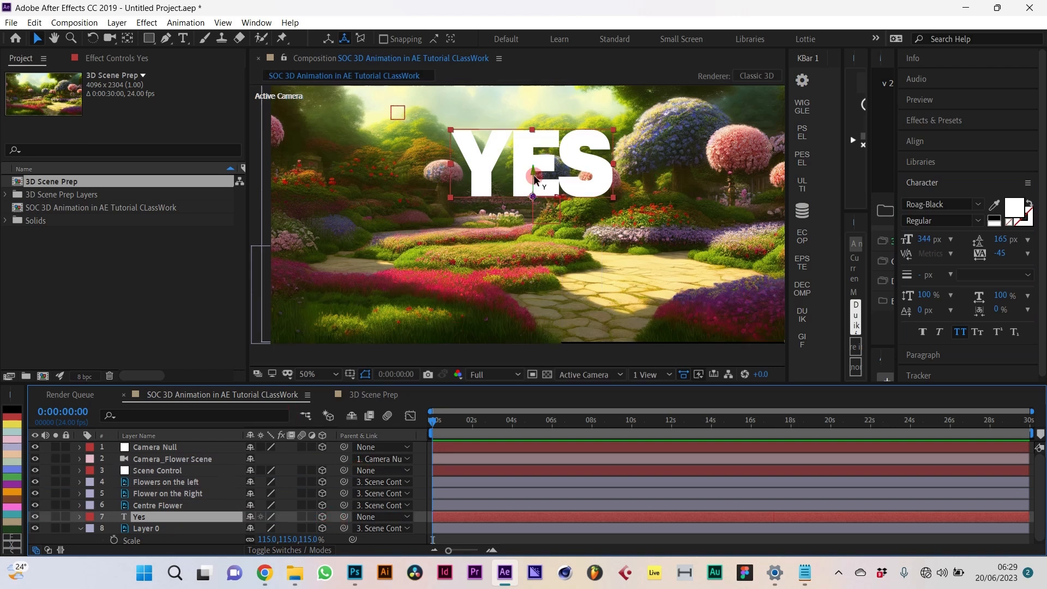
left_click_drag(532, 176, 525, 242)
left_click(560, 269)
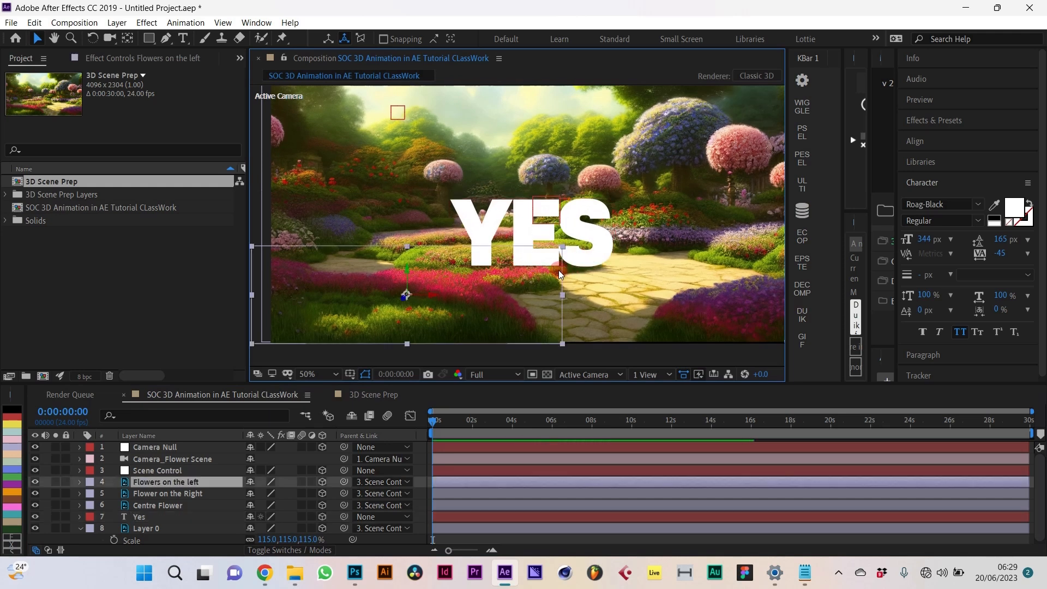
left_click(607, 231)
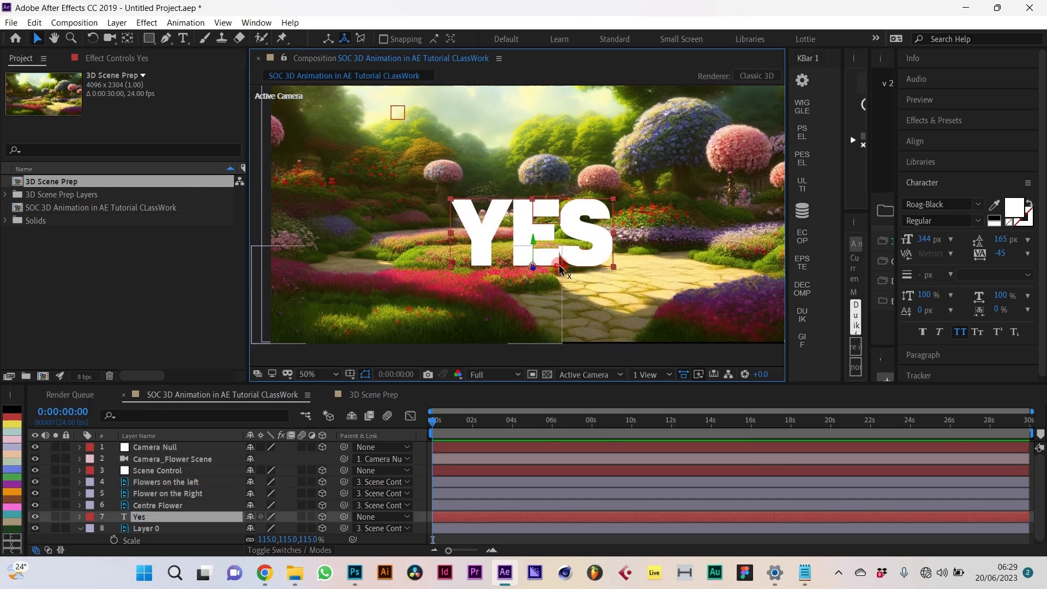
left_click_drag(560, 268, 525, 279)
left_click_drag(501, 245, 498, 235)
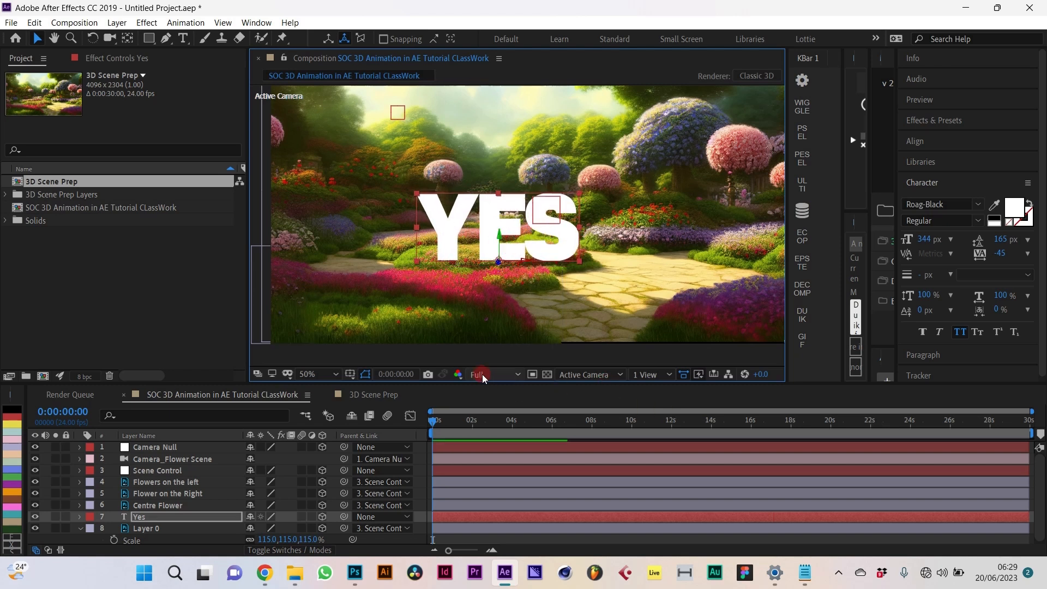
Step: In Top view, drag the Yes layer back along its Z axis, then return to Active Camera
left_click(591, 374)
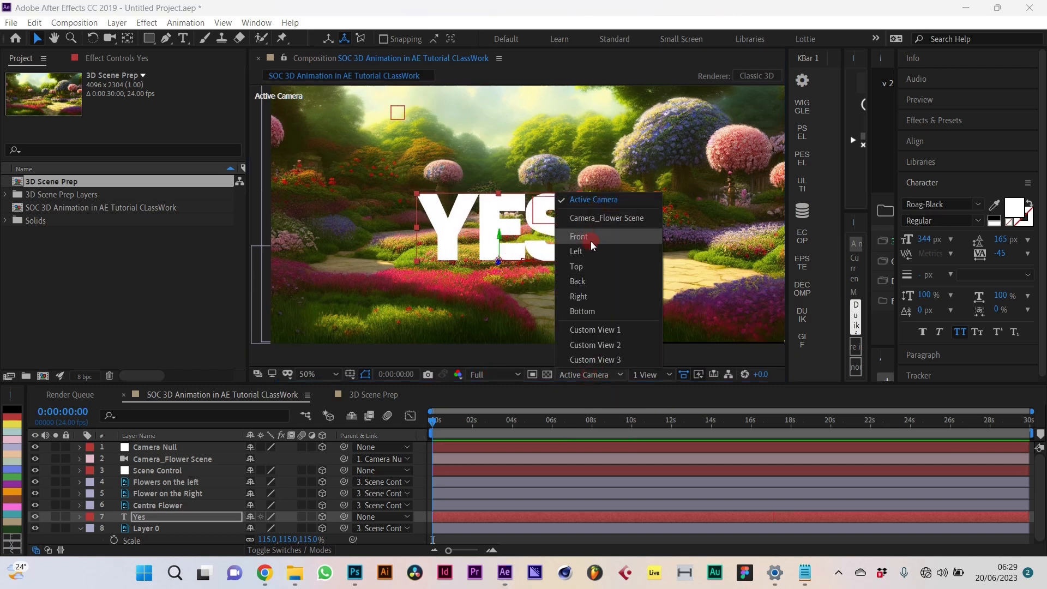
left_click(588, 263)
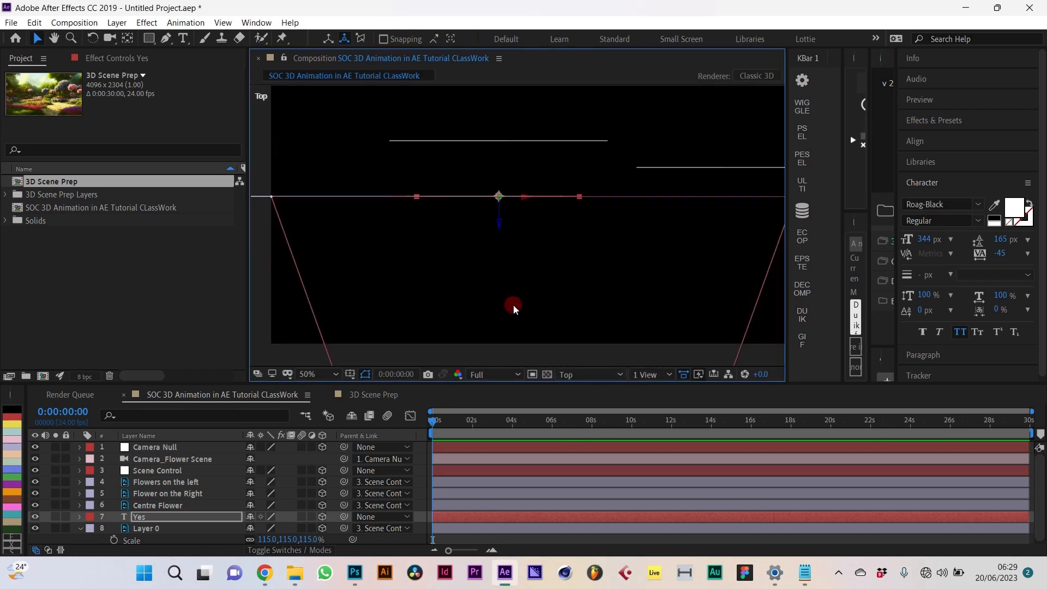
left_click(502, 225)
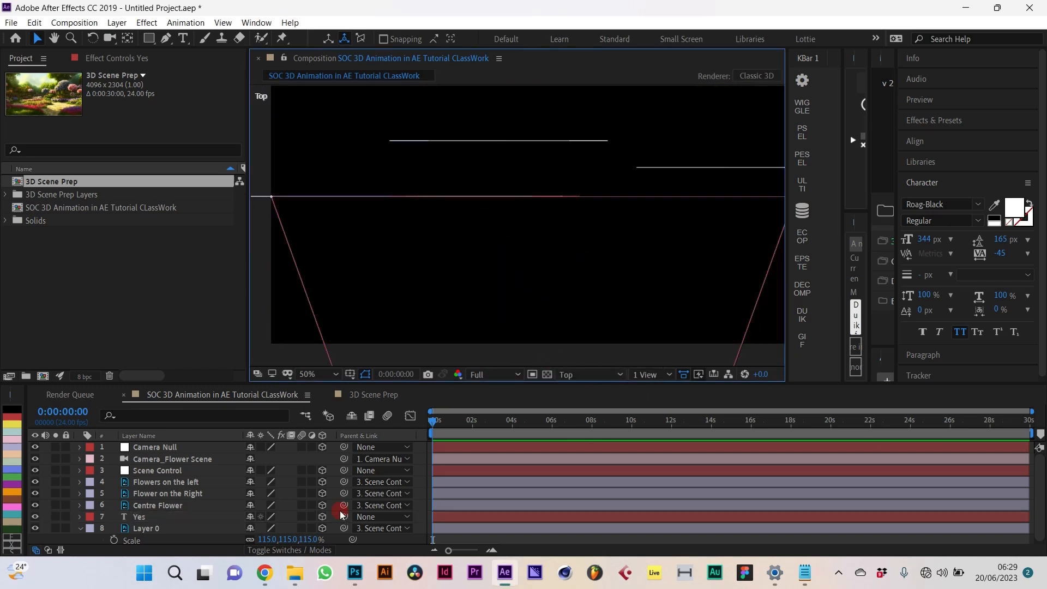
left_click(161, 513)
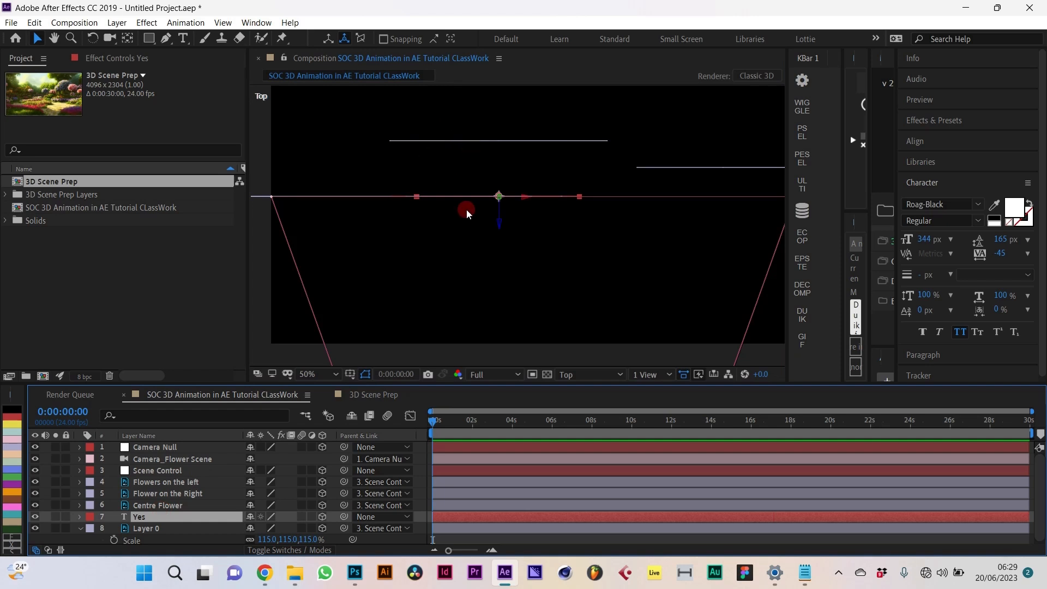
left_click_drag(497, 227, 504, 160)
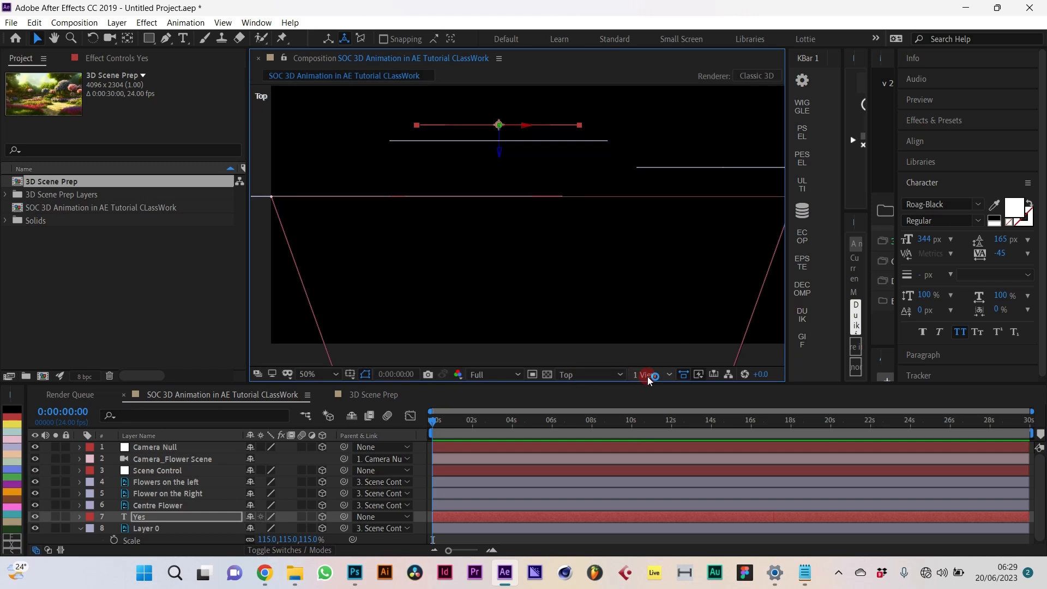
left_click(586, 374)
left_click(588, 200)
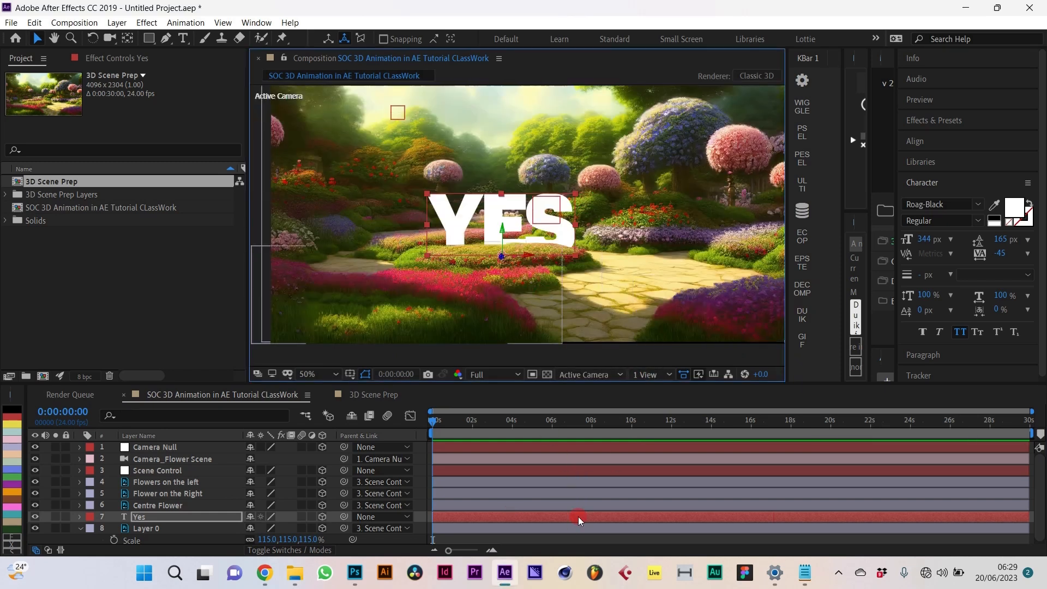
Step: Drag the Yes layer slightly left along its X axis, leaving it selected
left_click(525, 540)
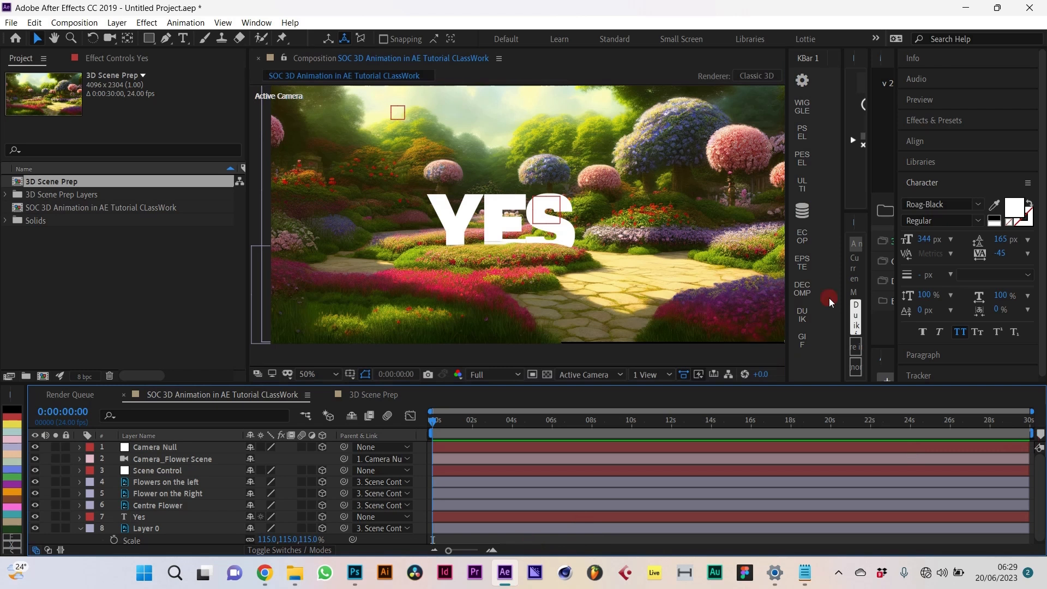
left_click(149, 516)
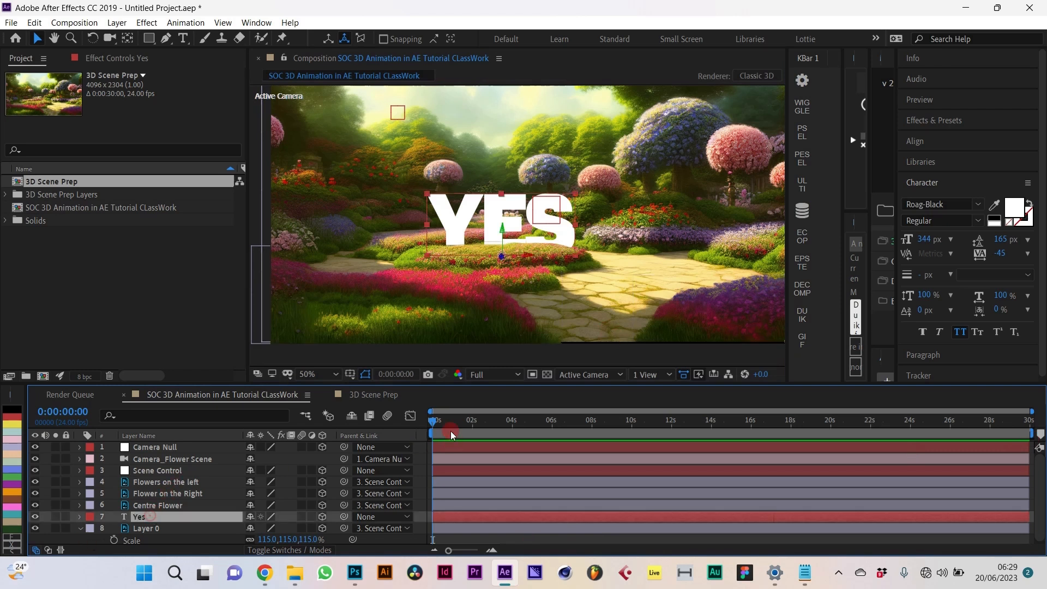
left_click_drag(526, 255, 498, 233)
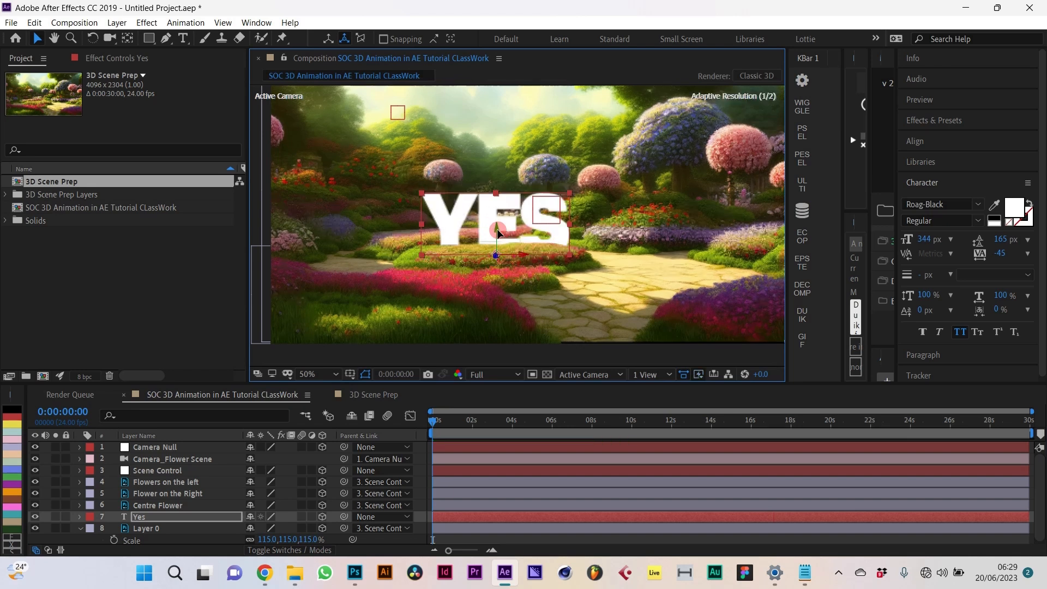
left_click(619, 492)
left_click(844, 348)
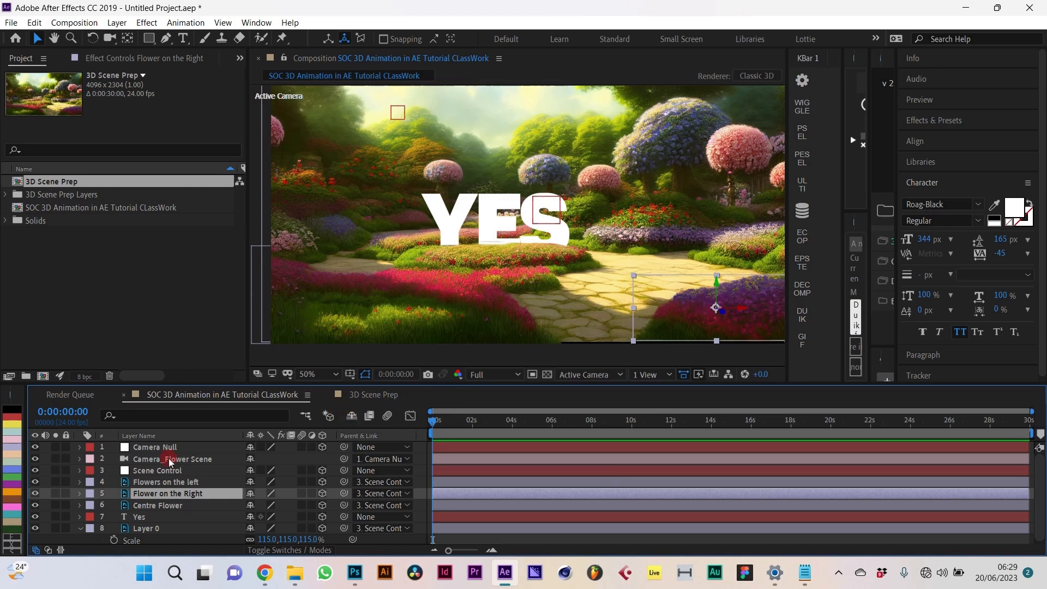
left_click(160, 517)
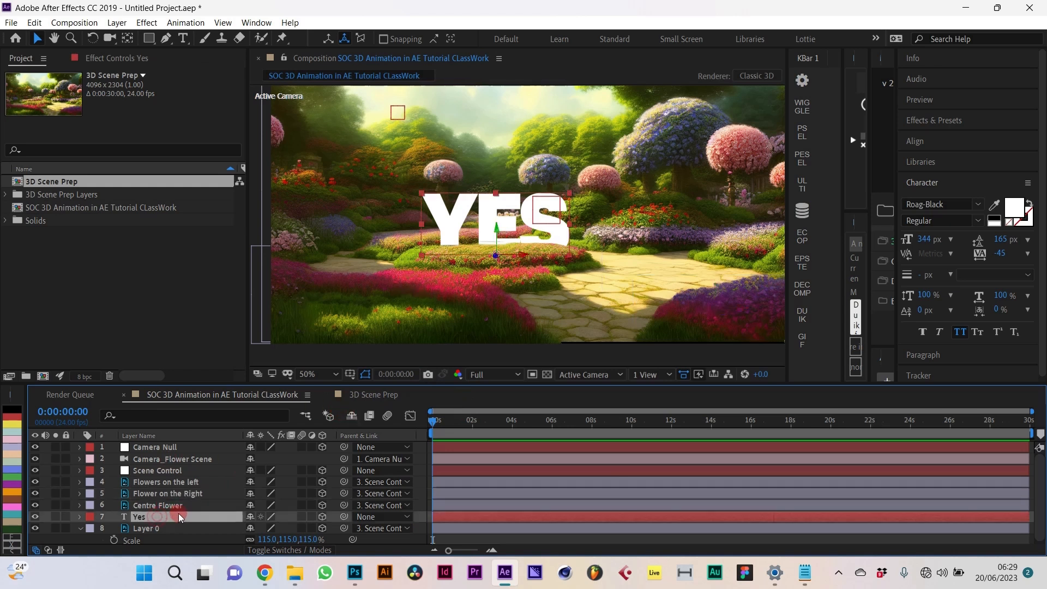
Step: Duplicate the Yes layer, change its text to '1.5', and move it left of YES
key("ctrl+d")
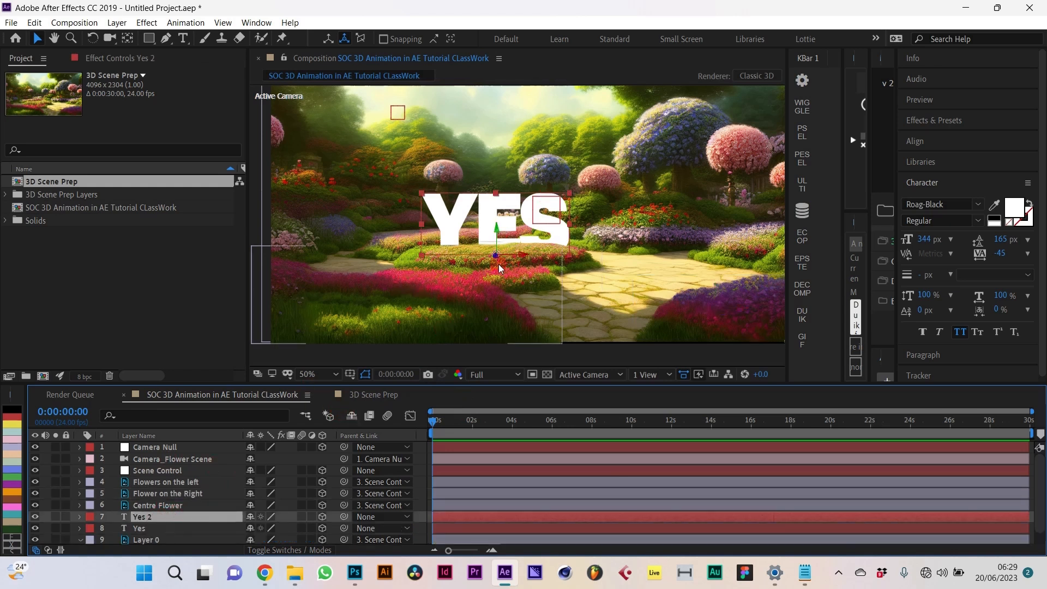
double_click(124, 518)
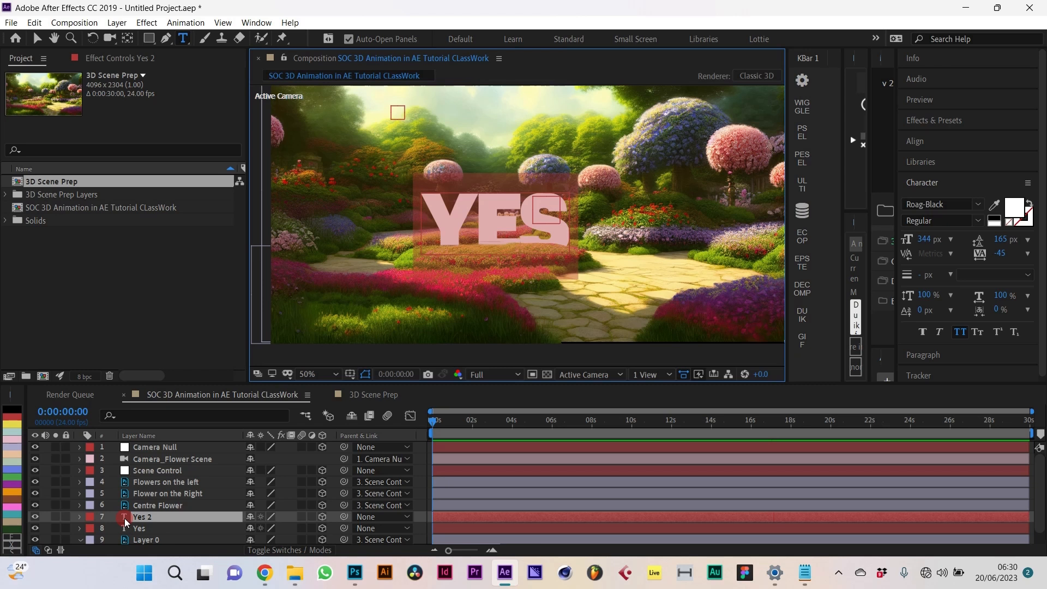
type("1.5")
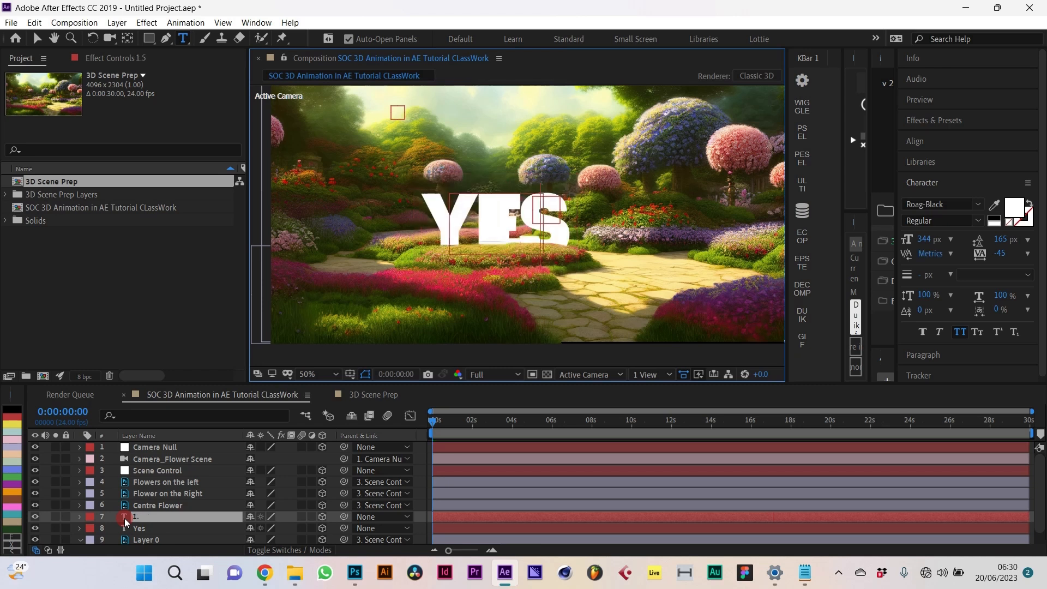
left_click(158, 518)
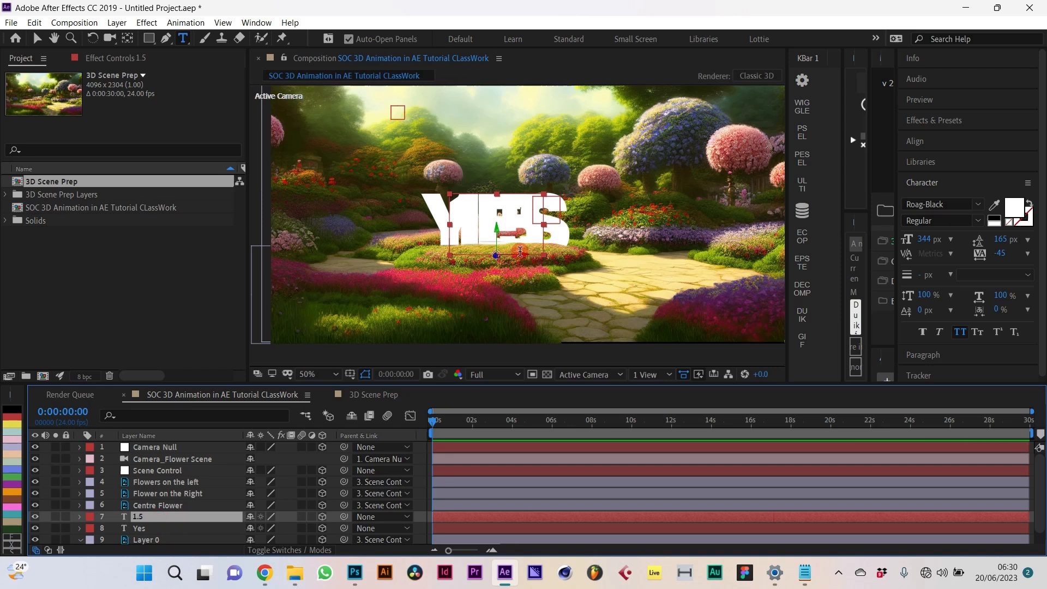
key("v")
left_click_drag(522, 256, 389, 266)
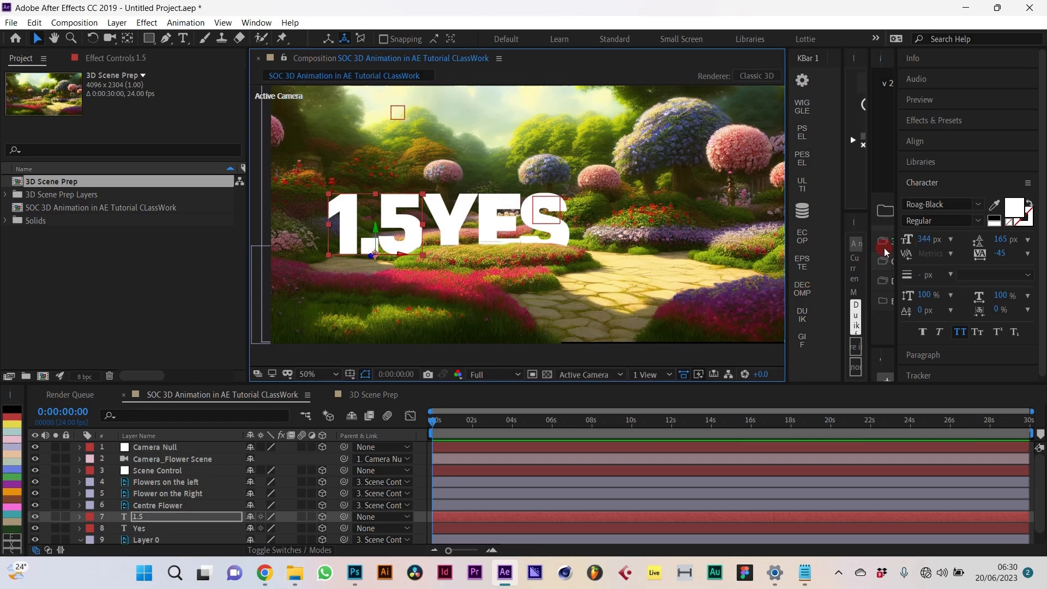
Step: Set the 1.5 text's font size to 250 px and lower it among the flowers
left_click(922, 240)
type("200")
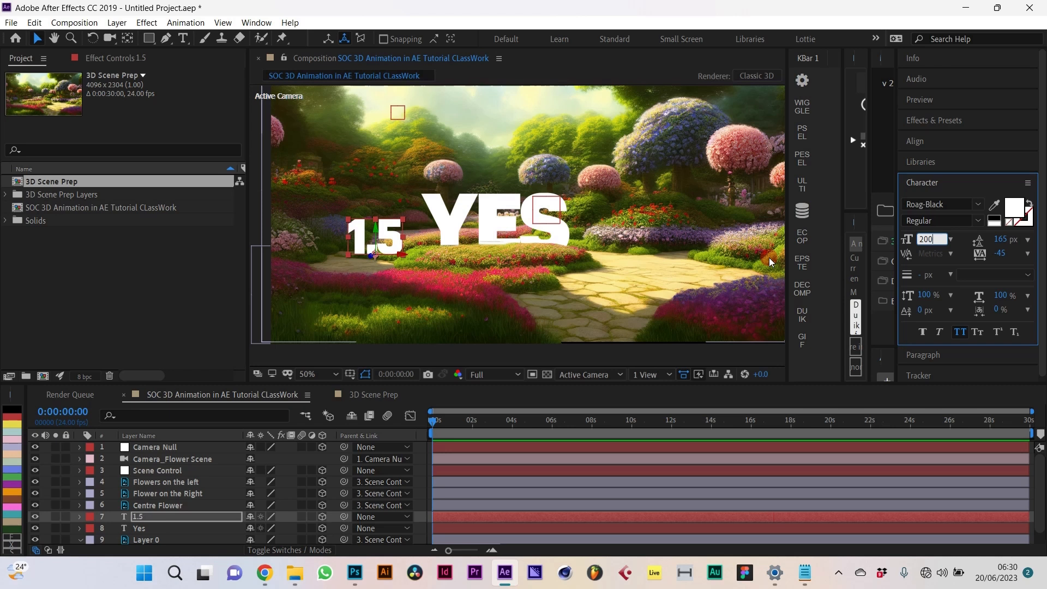
key("BackSpace")
key("BackSpace")
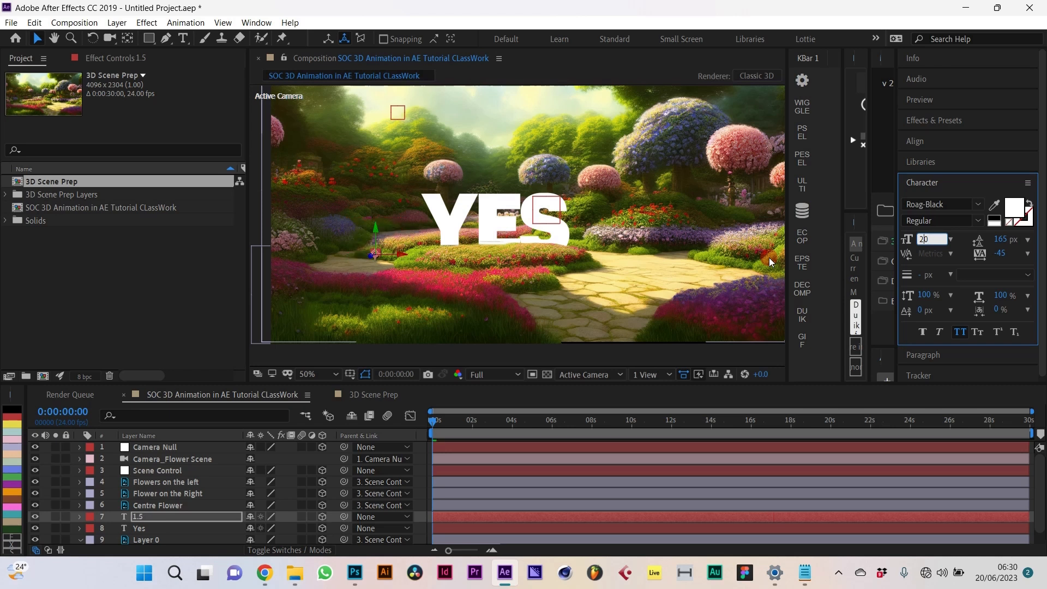
type("50")
key("Return")
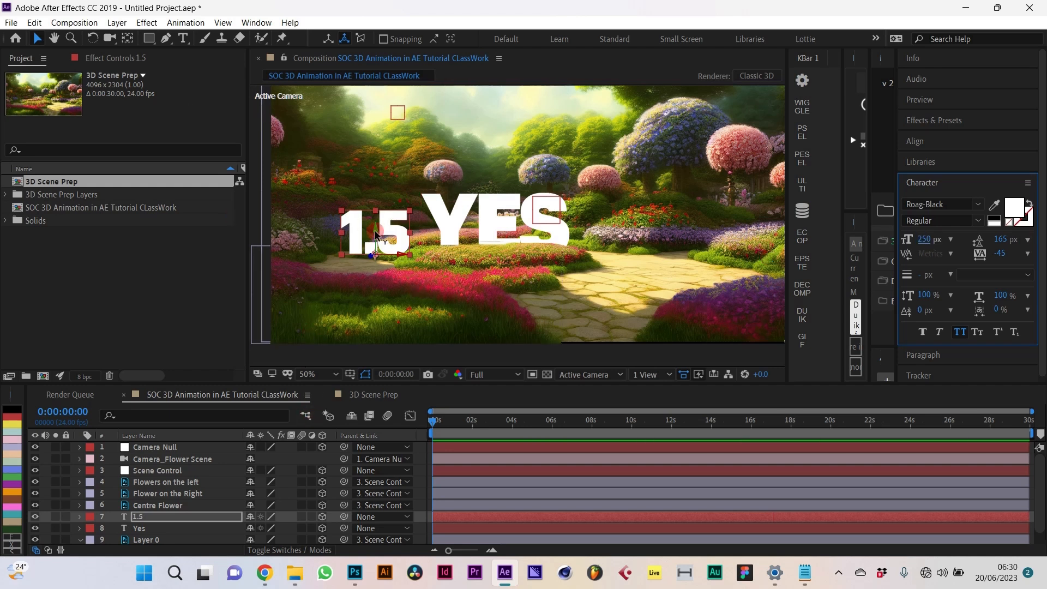
mouse_move(379, 251)
left_mouse_down()
mouse_move(380, 282)
mouse_move(376, 258)
left_mouse_up()
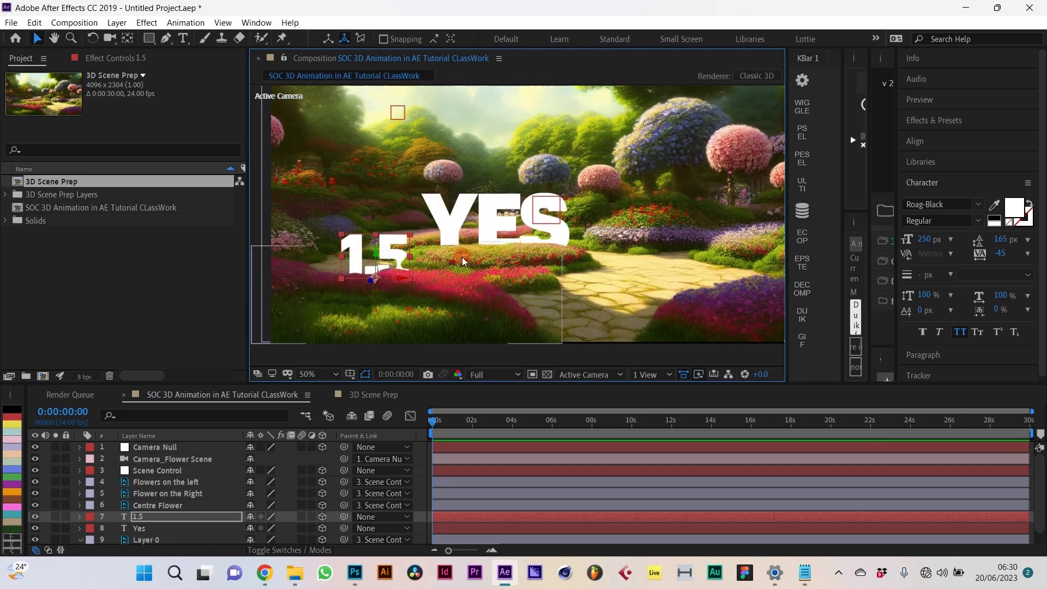
Step: In Top view, push the 1.5 layer further back in depth, then return to Active Camera
left_click(583, 375)
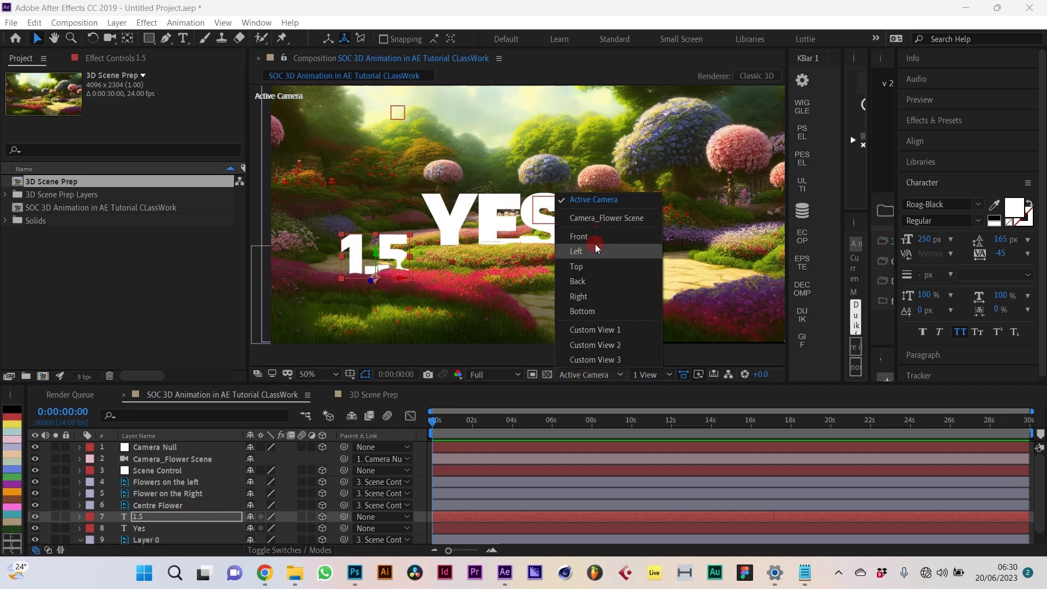
left_click(591, 263)
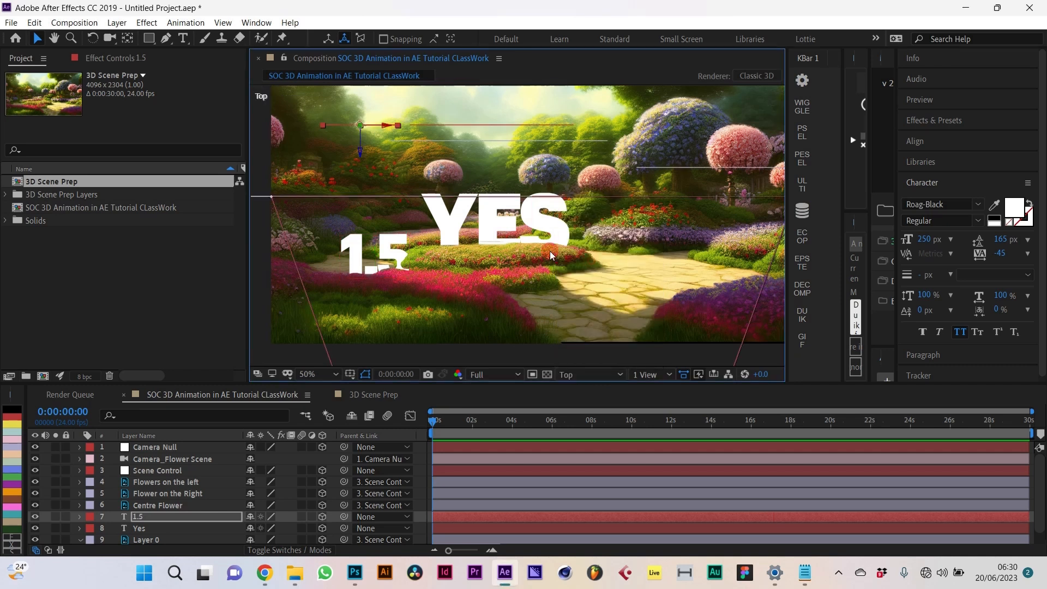
left_click_drag(362, 151, 361, 173)
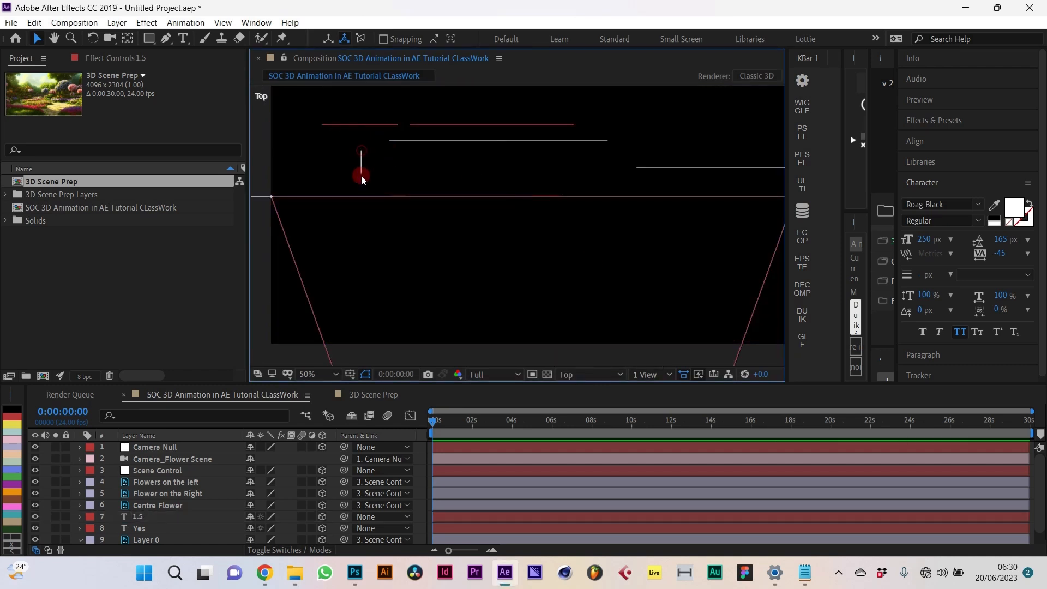
left_click(155, 516)
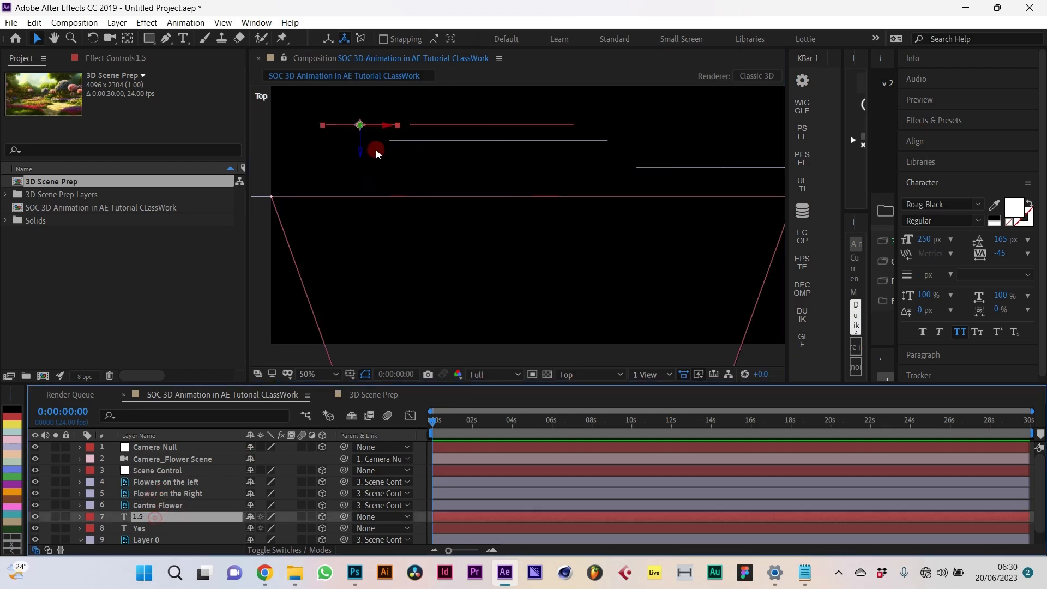
left_click_drag(362, 156, 365, 205)
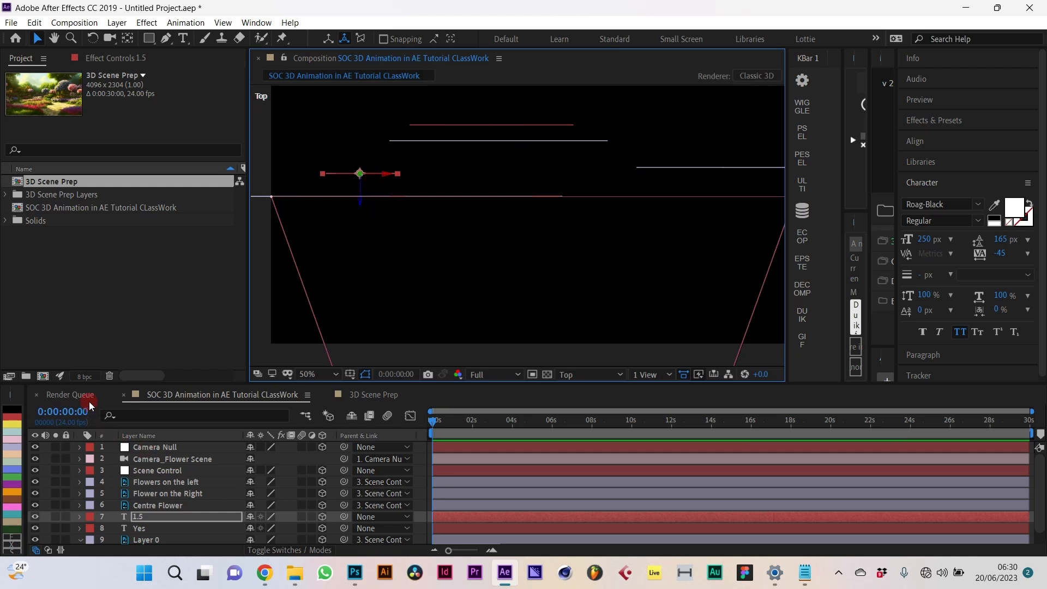
left_click(580, 372)
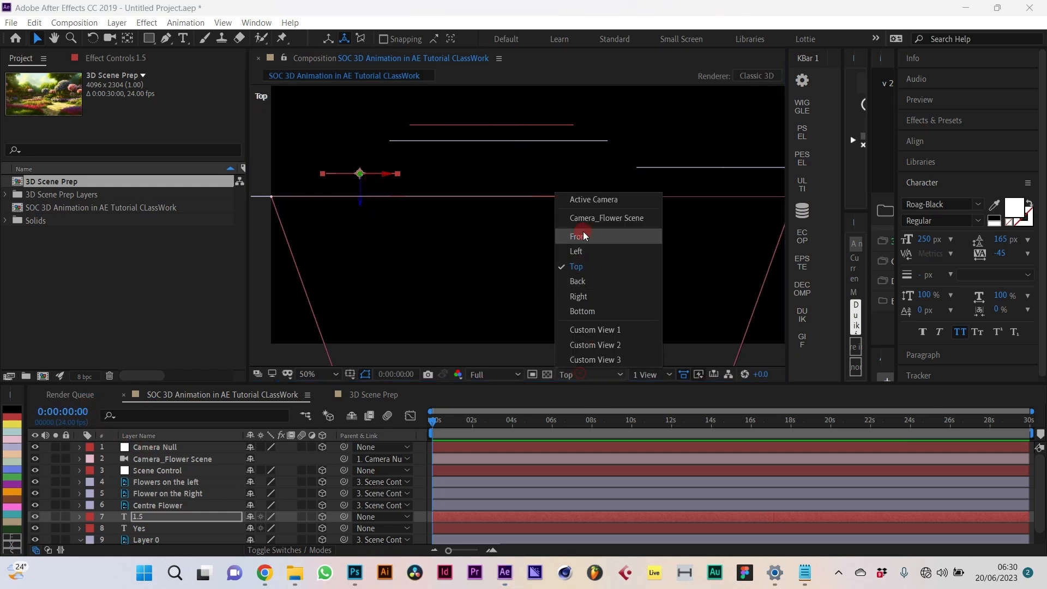
left_click(590, 200)
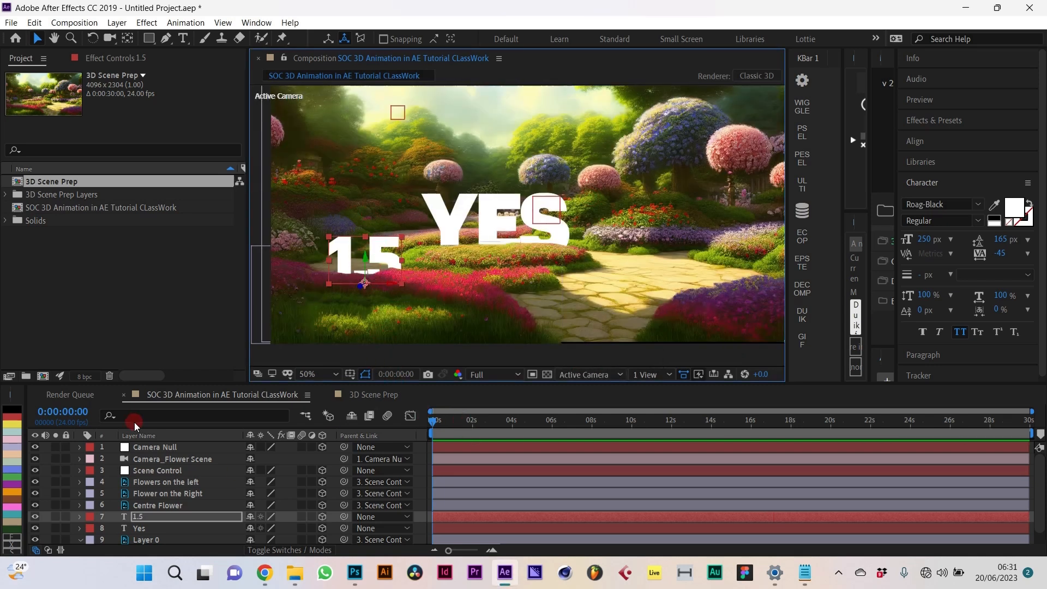
Step: Duplicate the 1.5 layer, then delete the extra copy
left_click(160, 517)
key("ctrl+d")
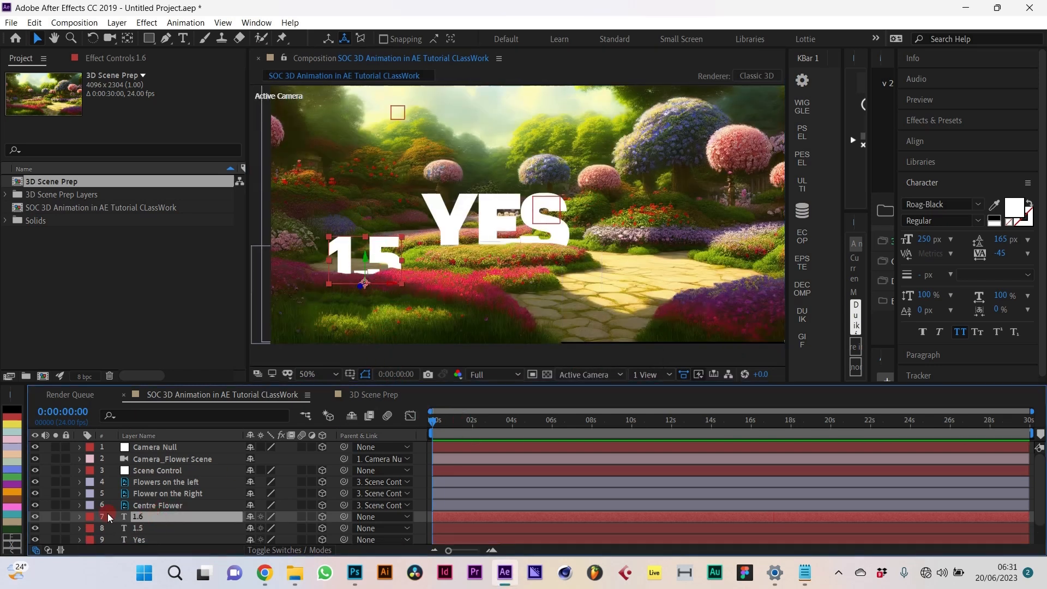
double_click(124, 518)
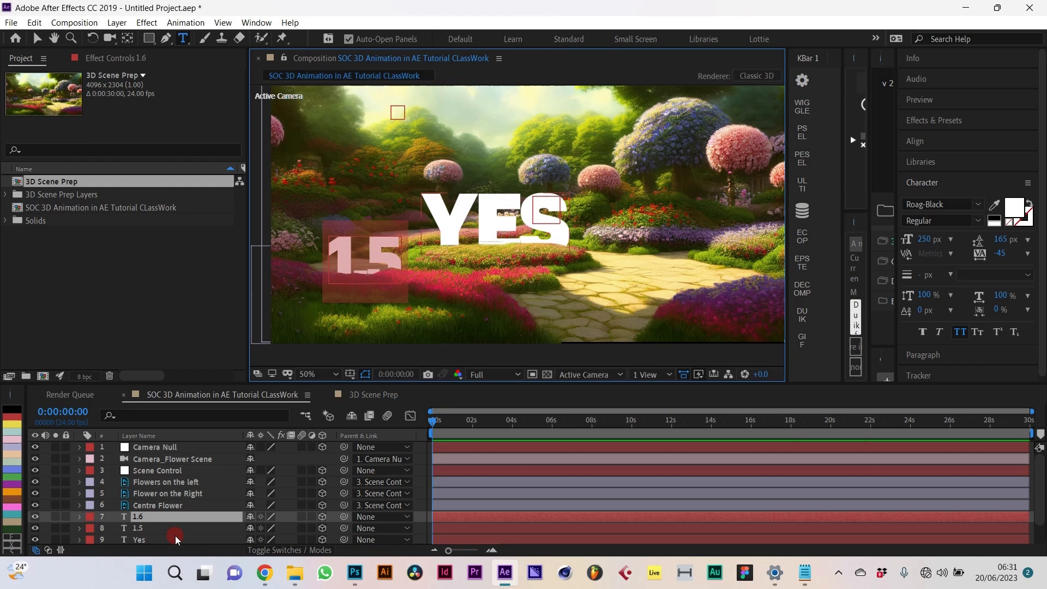
left_click(173, 516)
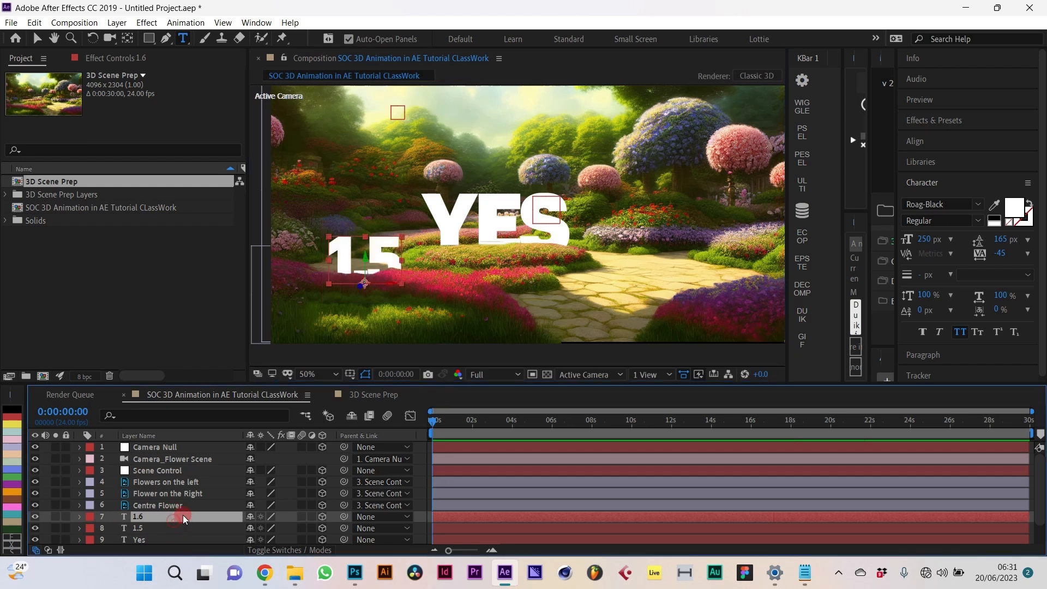
key("Delete")
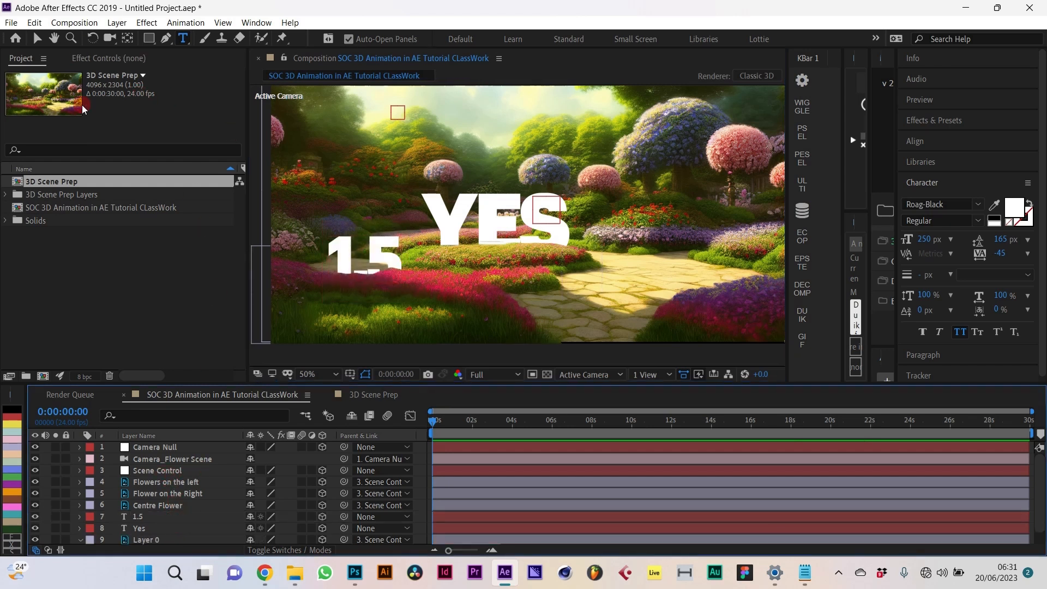
left_click(116, 22)
Step: Add a new shape layer and draw a small circle with the Ellipse tool on the garden path
left_click(143, 37)
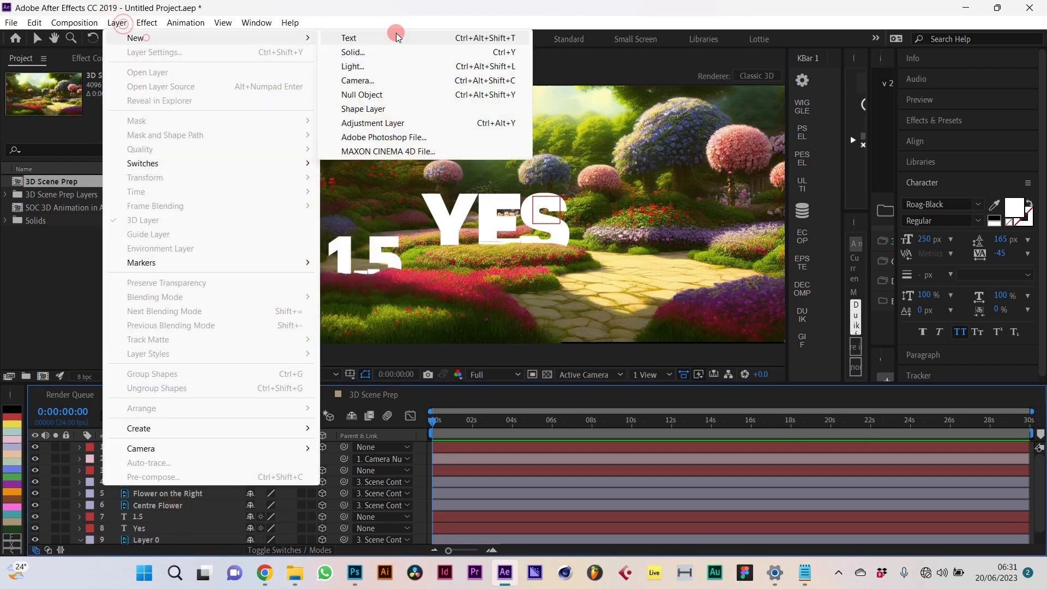
left_click(375, 109)
left_click_drag(570, 229, 646, 306)
key("Delete")
left_click(154, 43)
left_click(208, 67)
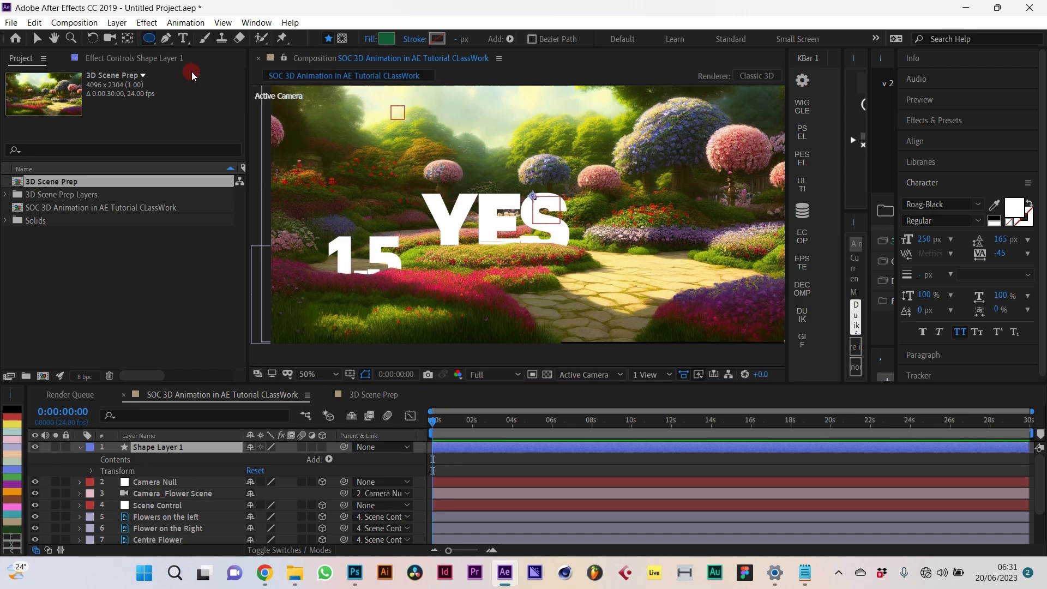
left_click_drag(658, 289, 686, 317)
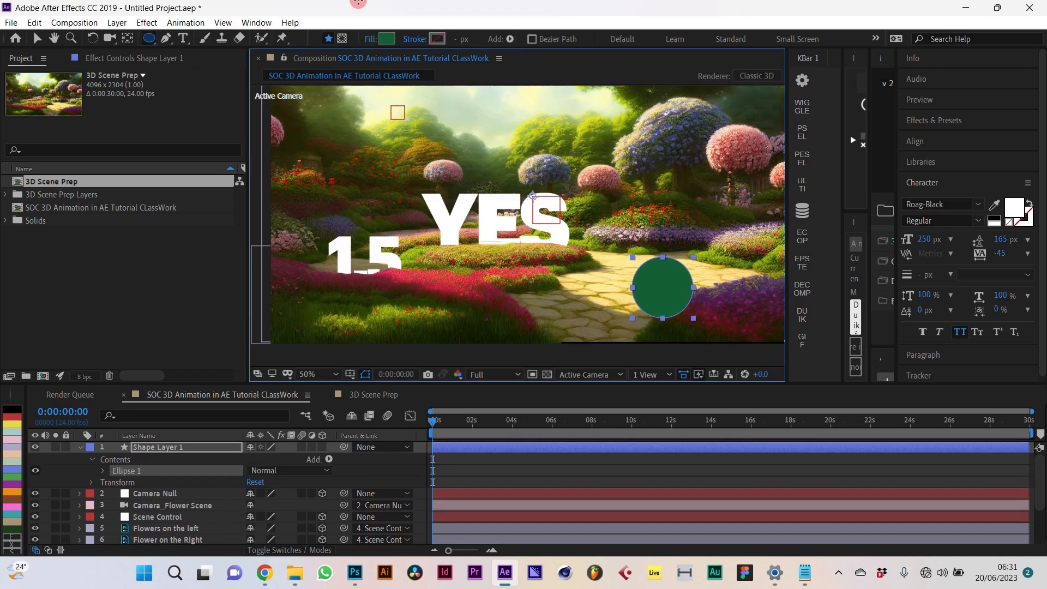
Step: Set the circle's fill to None and its stroke to magenta EE3DC5, sampled from a flower
left_click(371, 39)
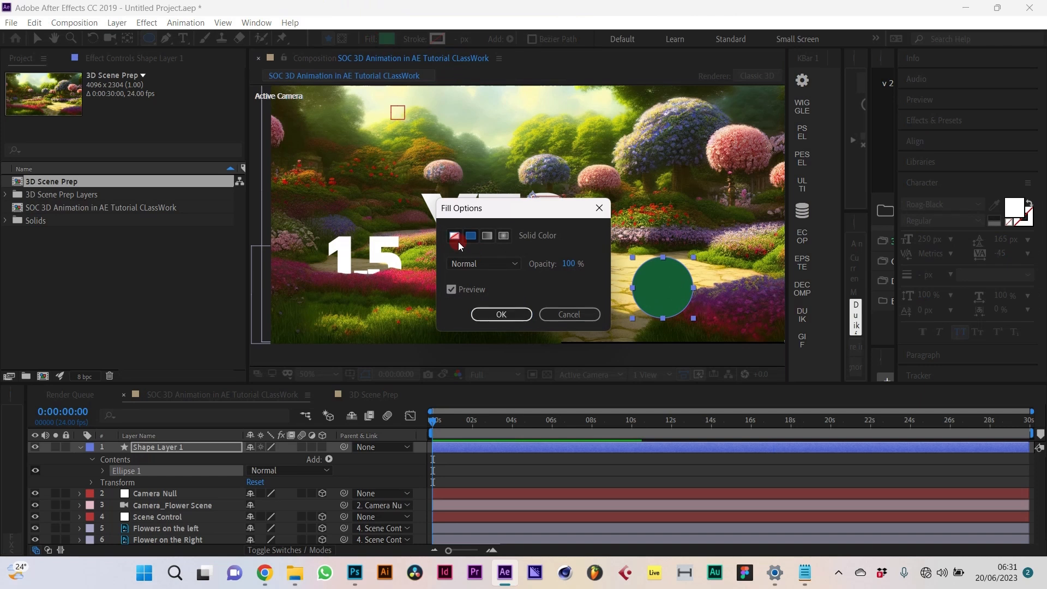
left_click(455, 237)
left_click(500, 315)
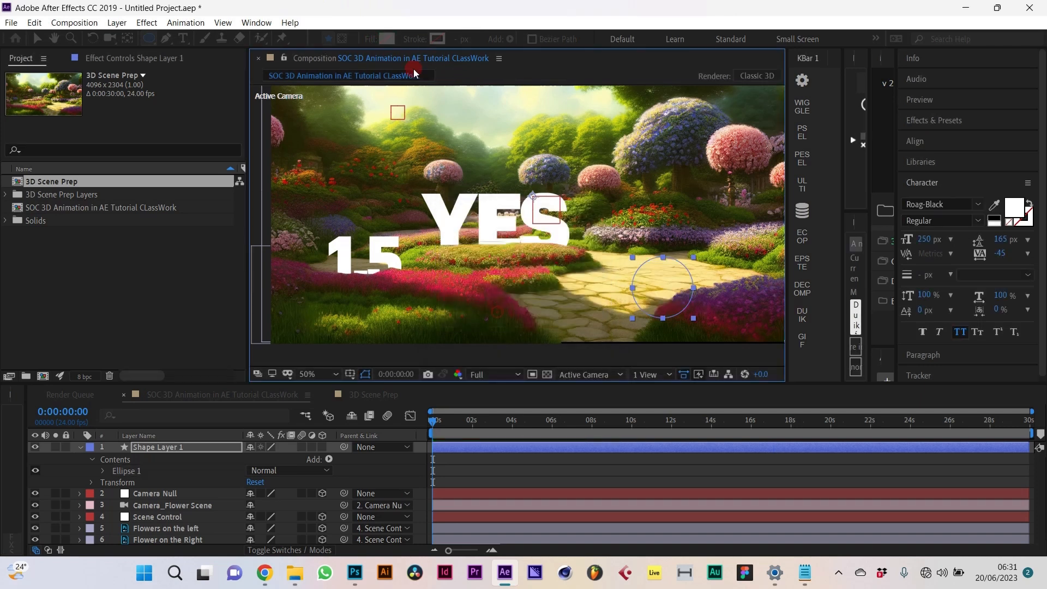
left_click(443, 41)
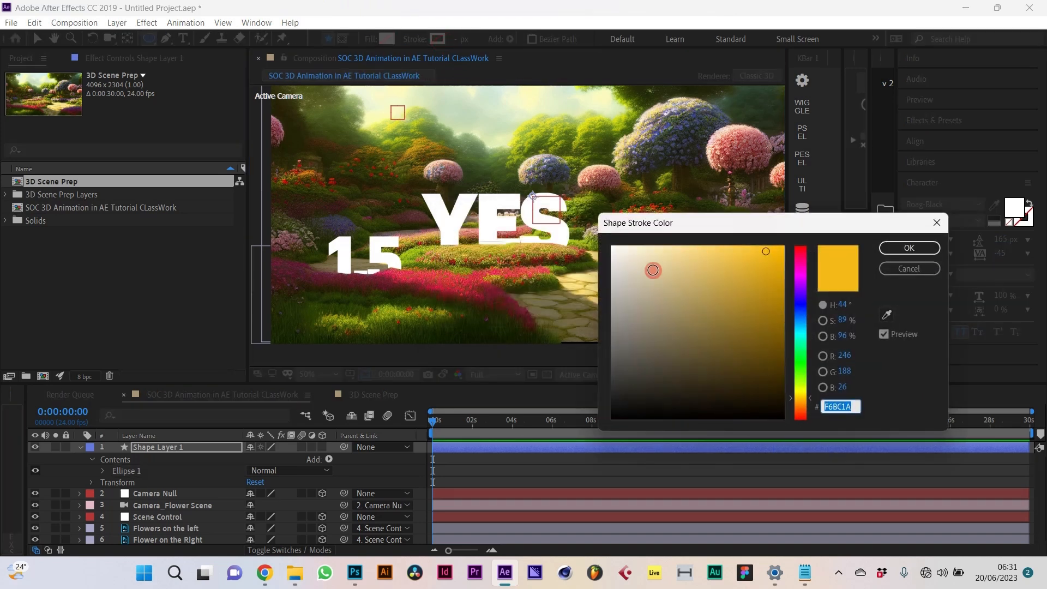
left_click_drag(653, 271, 543, 218)
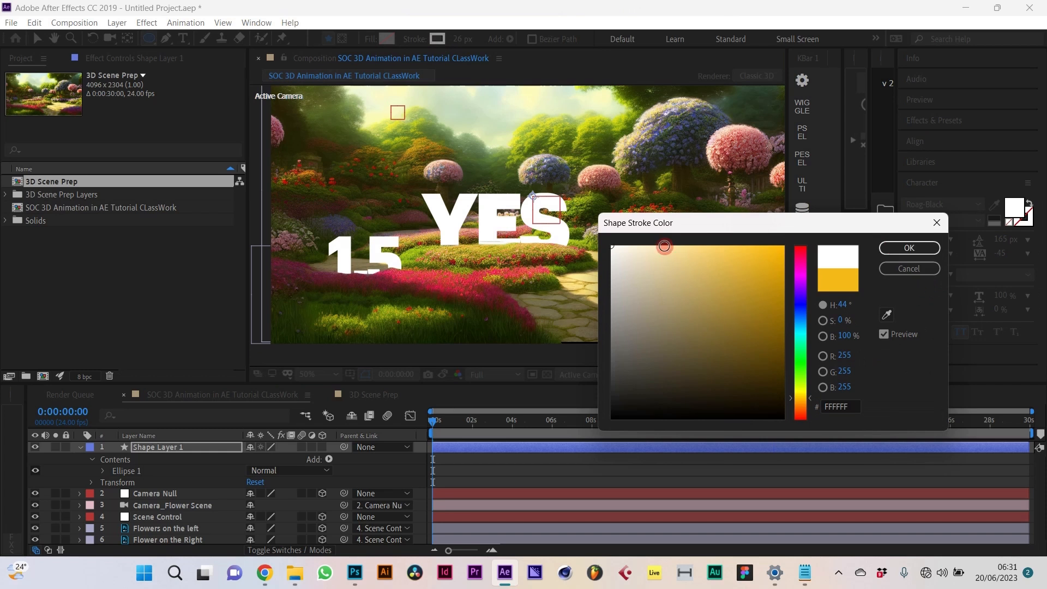
left_click_drag(806, 228, 776, 347)
left_click(856, 433)
left_click(724, 291)
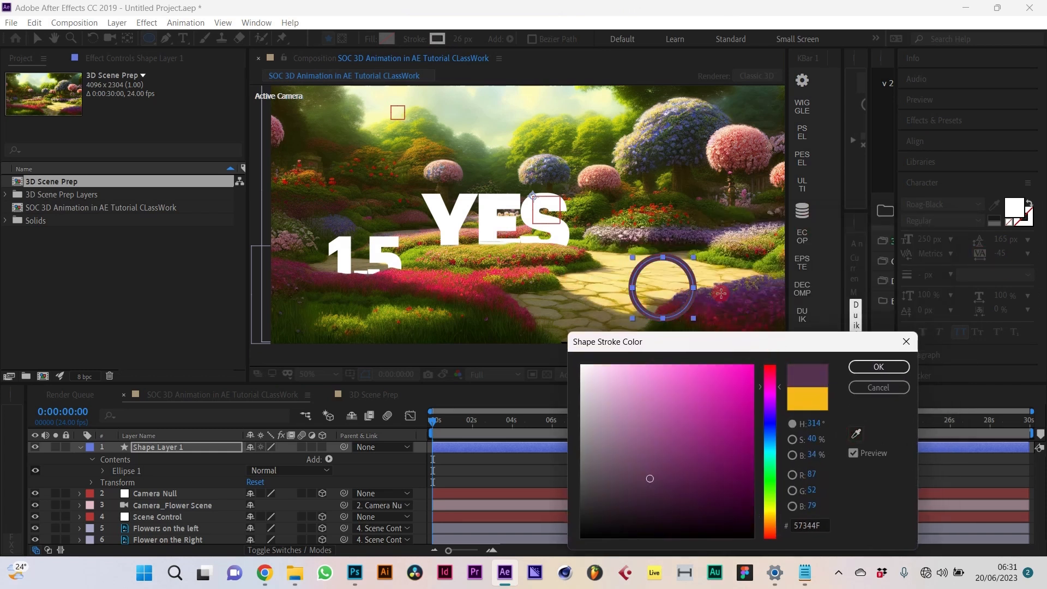
mouse_move(699, 422)
left_mouse_down()
mouse_move(722, 424)
mouse_move(730, 407)
mouse_move(731, 390)
mouse_move(709, 376)
left_mouse_up()
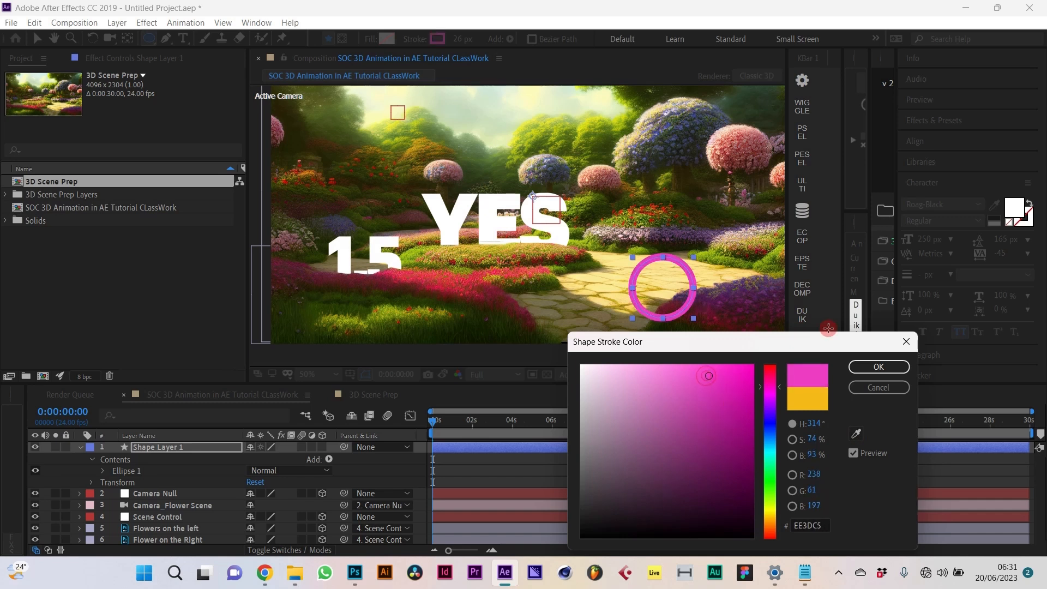
left_click(866, 364)
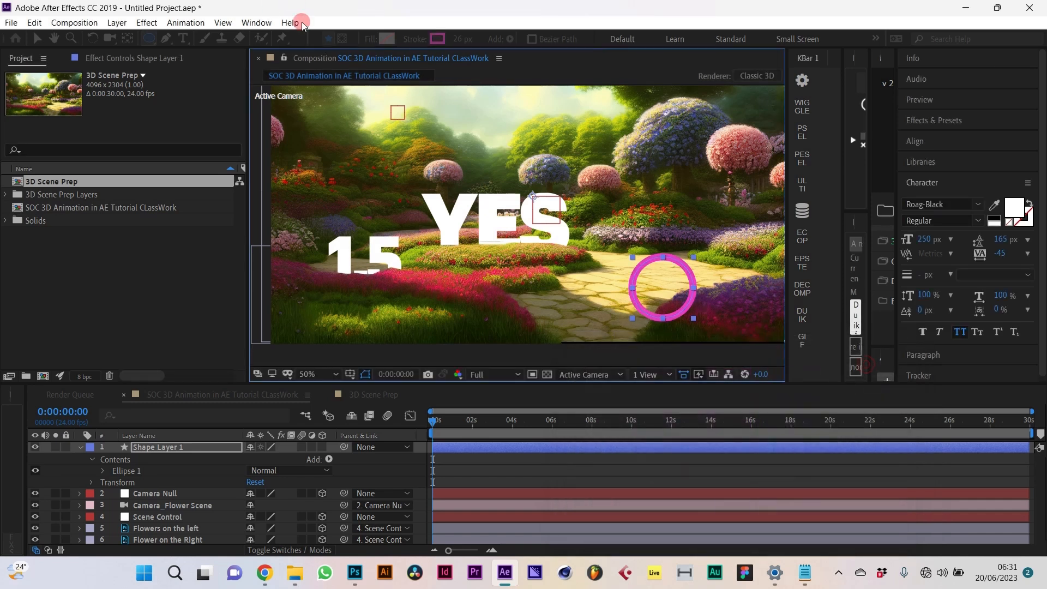
left_click(129, 38)
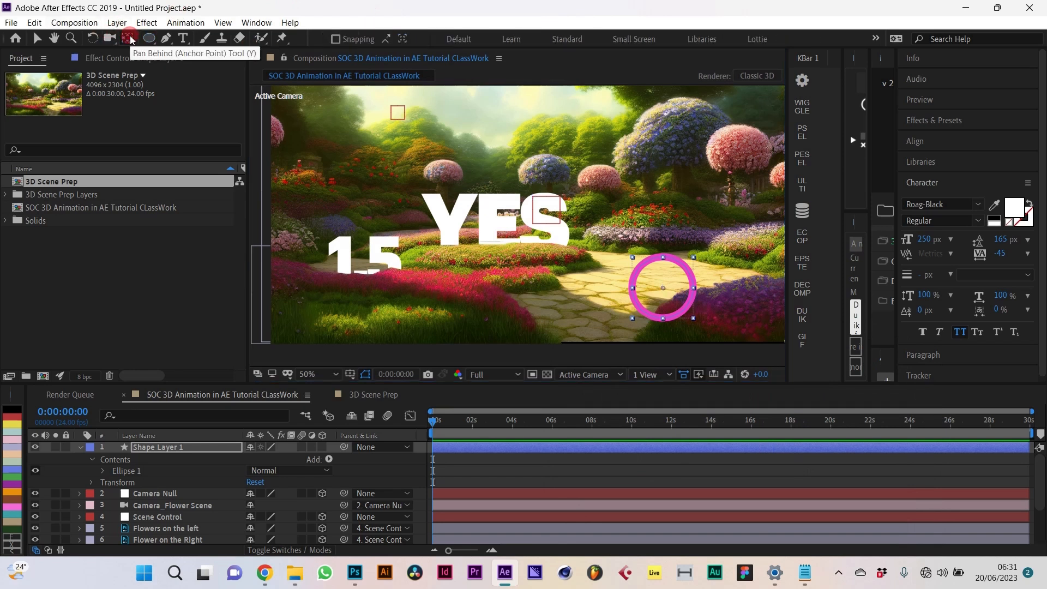
left_click(37, 39)
Step: Make the shape layer 3D, rename it 'Circle Trim', and shift the ring slightly right
left_click(323, 447)
left_click(157, 448)
key("Return")
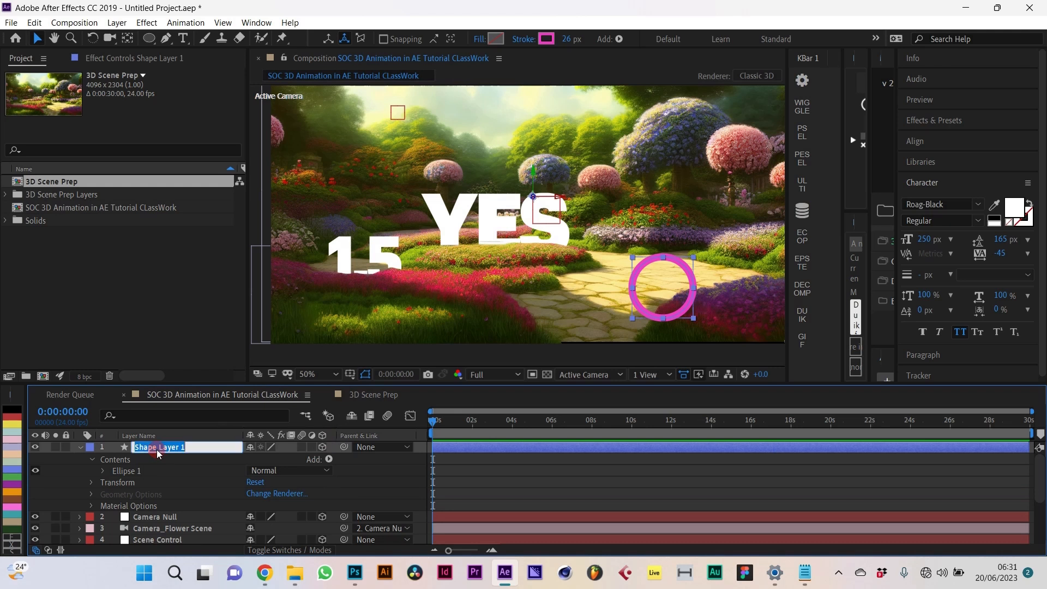
type("Circle Trim")
key("Return")
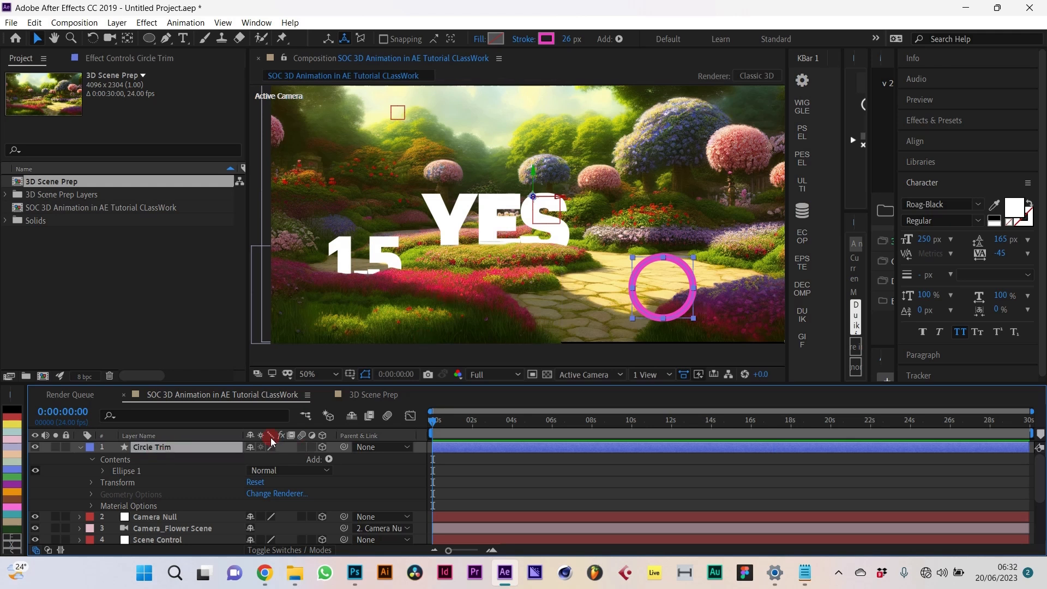
left_click(81, 447)
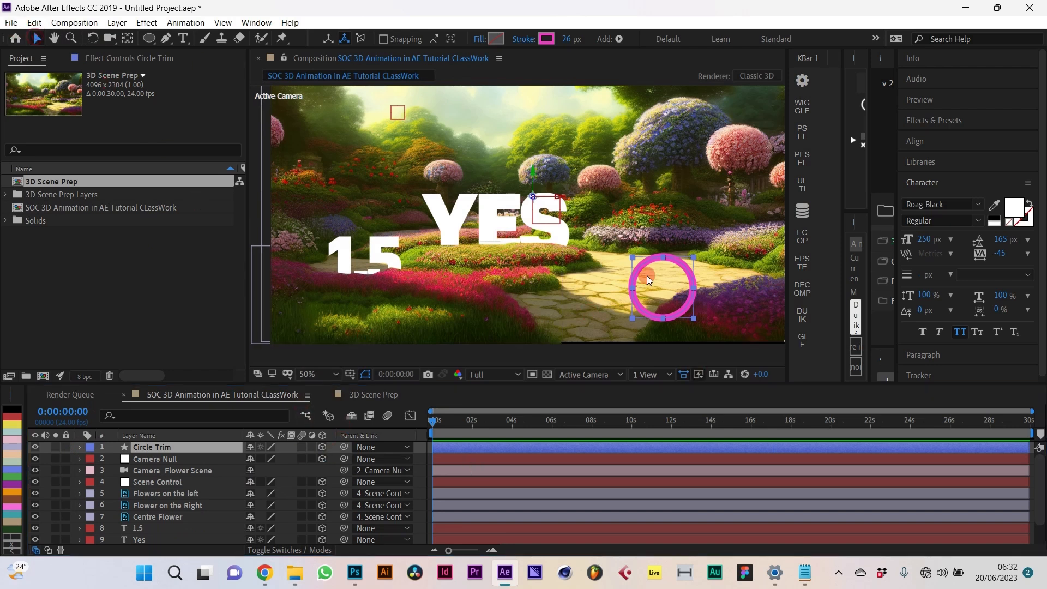
left_click_drag(564, 200, 603, 201)
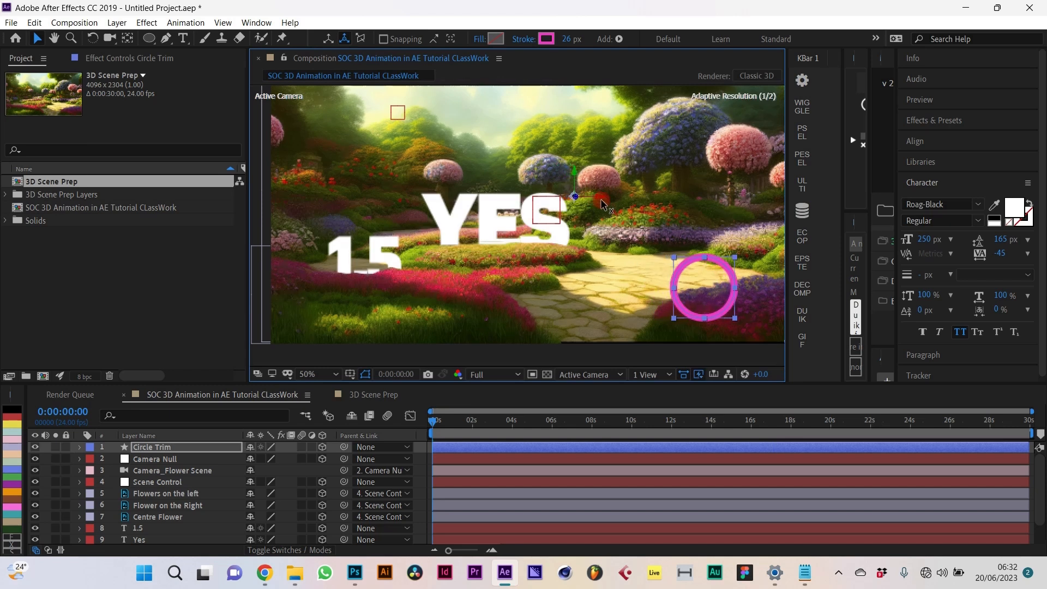
Step: Move Circle Trim below Centre Flower and push it back along Z in Top view, then return to Active Camera
left_click(610, 376)
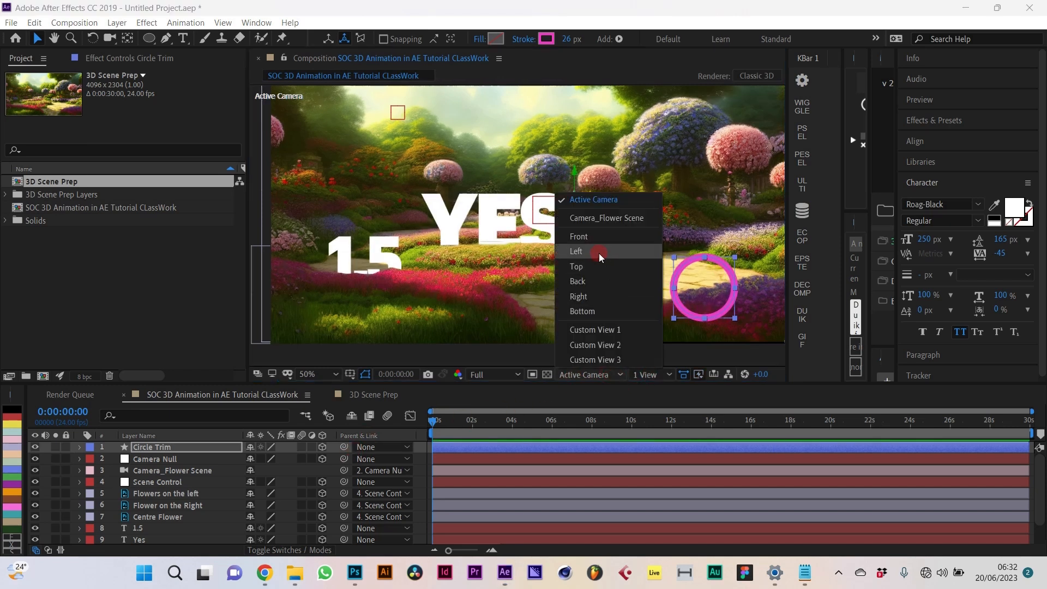
left_click(591, 267)
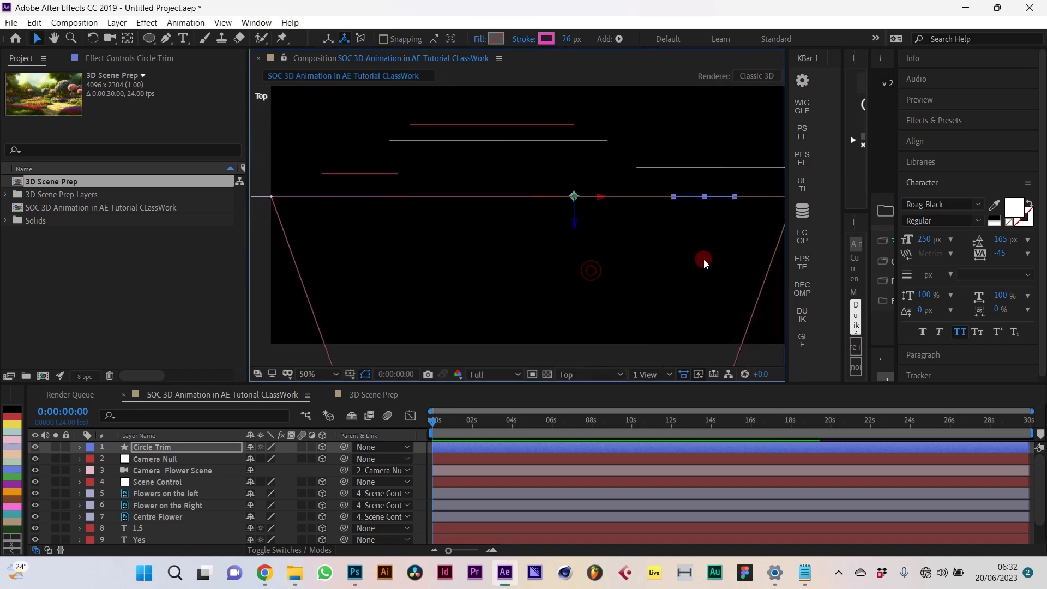
left_click(573, 225)
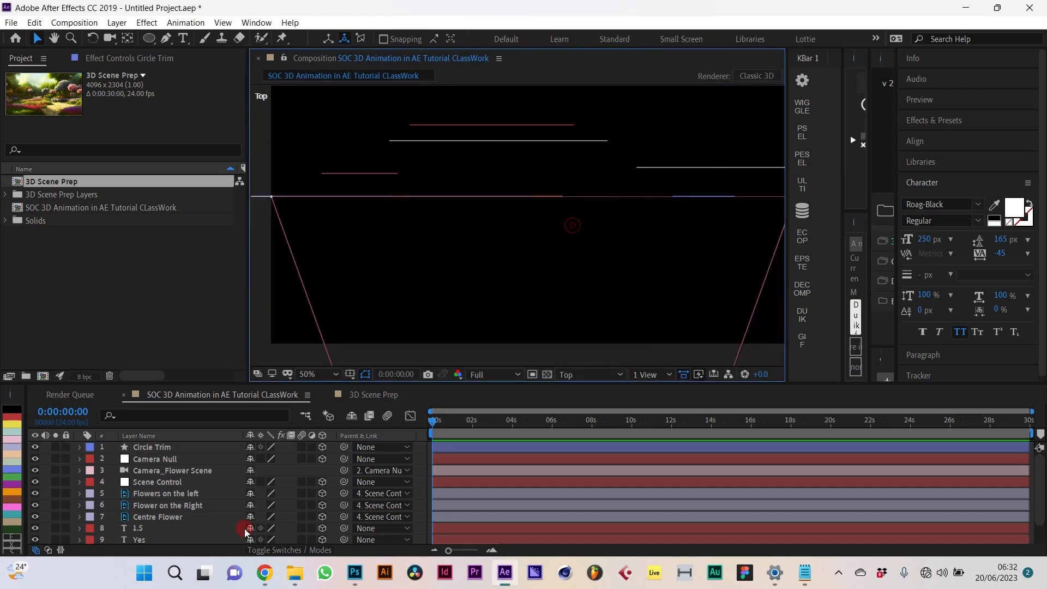
left_click(166, 448)
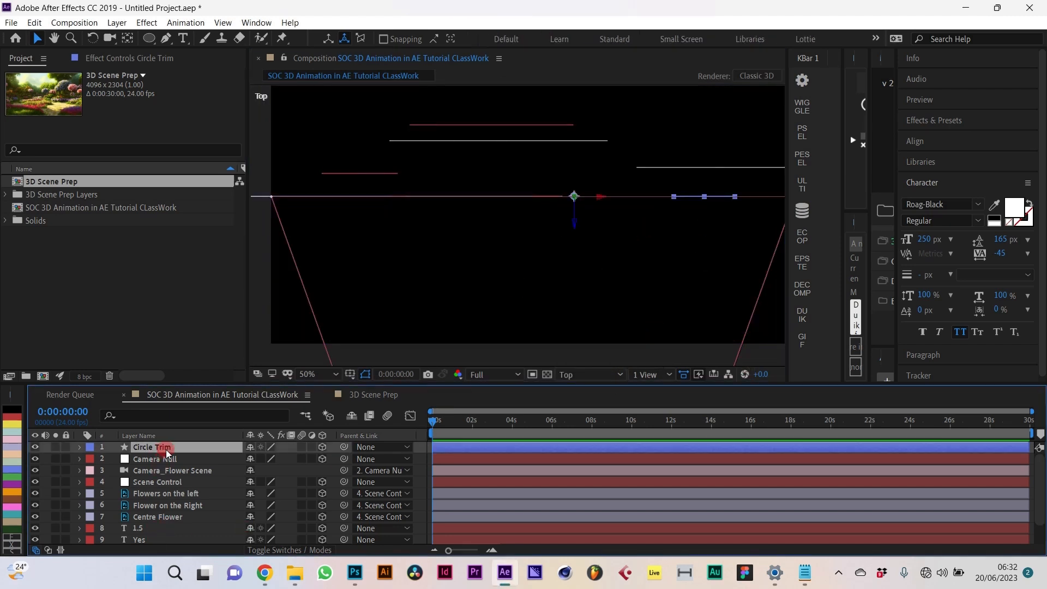
left_click_drag(171, 526, 172, 525)
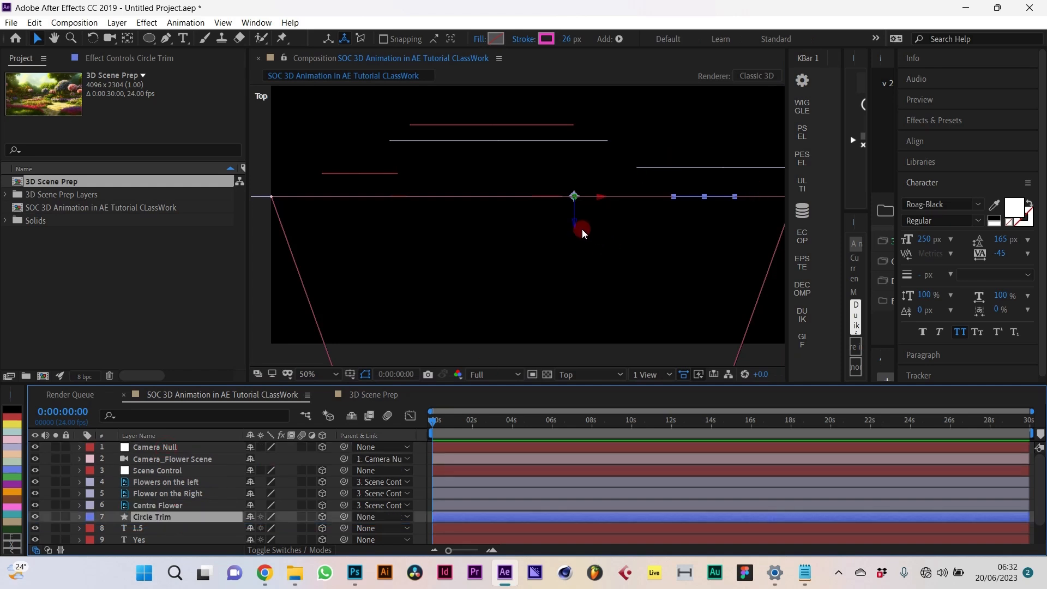
left_click_drag(581, 229, 582, 185)
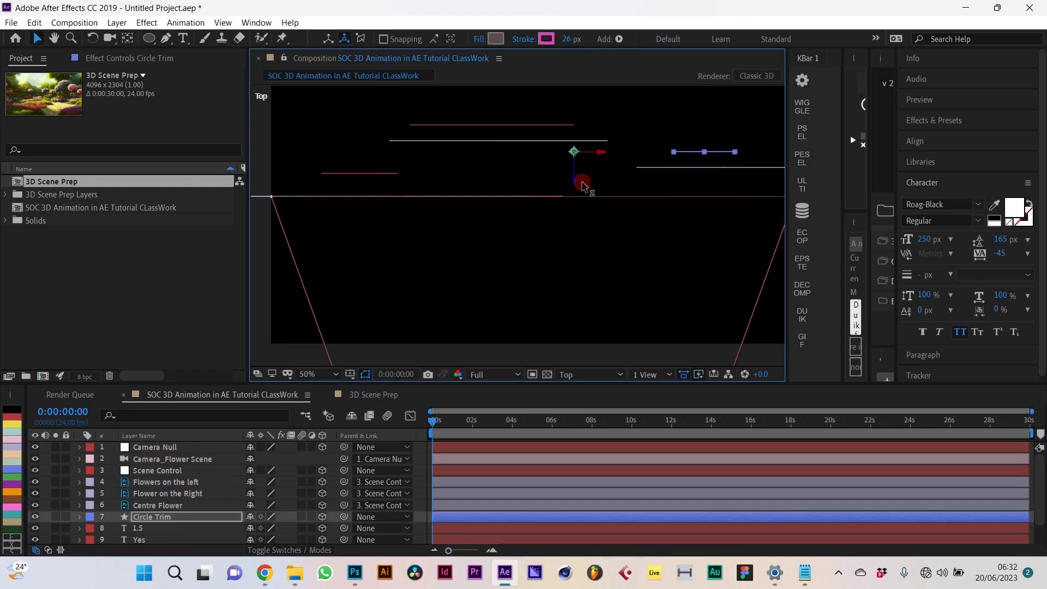
left_click(592, 373)
left_click(582, 203)
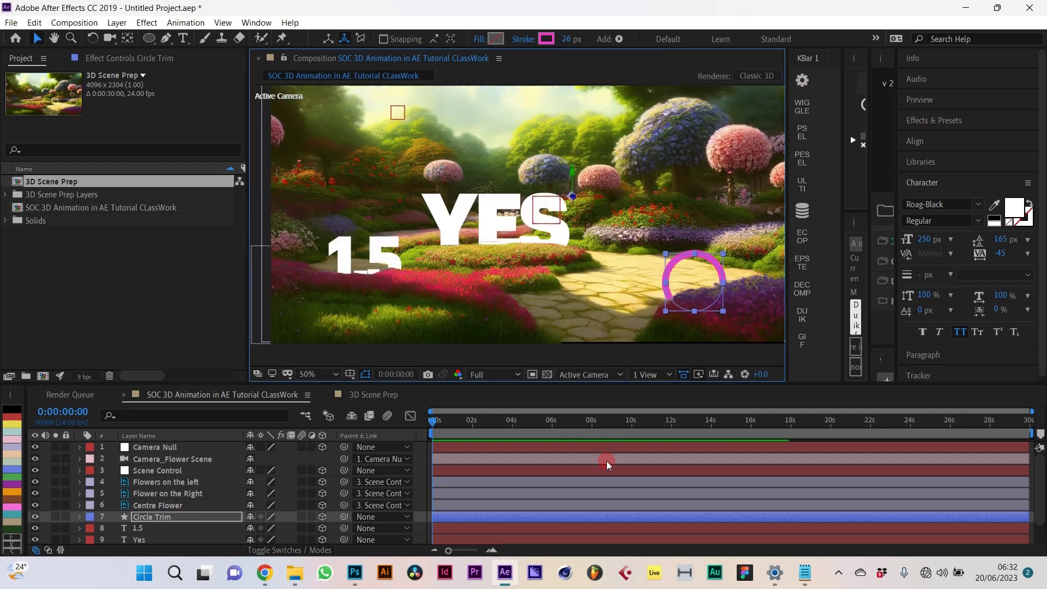
left_click(734, 494)
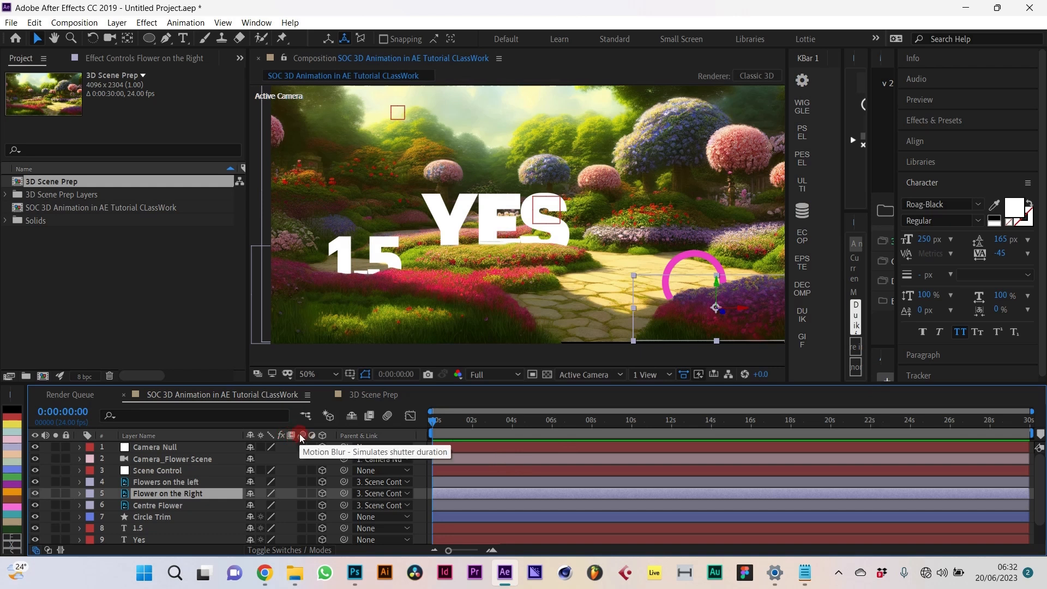
Step: Keyframe the Camera Null's Position at 0 (960, 540, 0.0) with the timeline showing 0–8 seconds
left_click(178, 448)
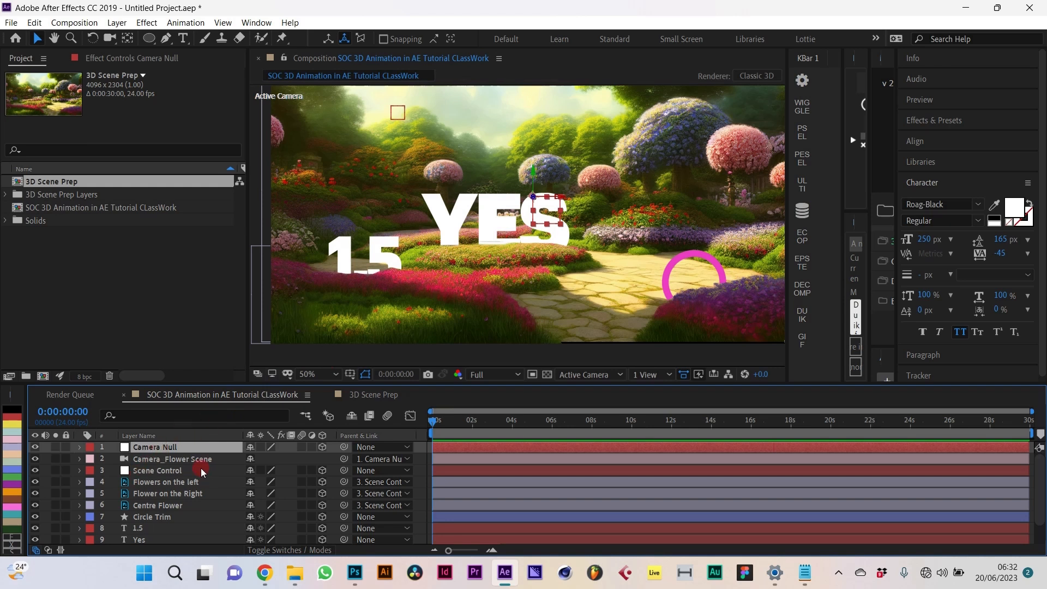
left_click(196, 447)
key("p")
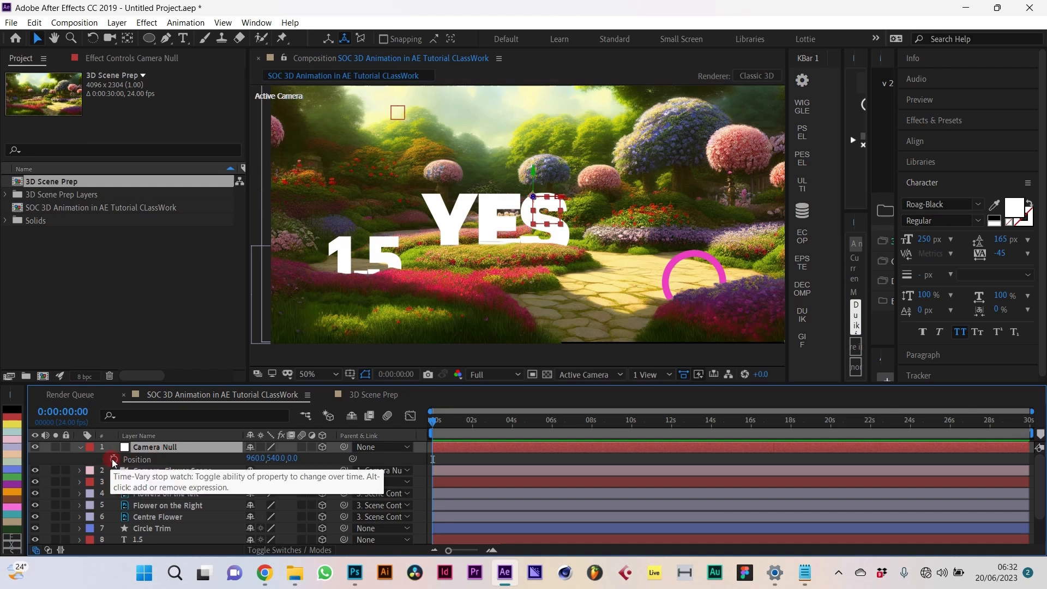
left_click_drag(1031, 412, 599, 413)
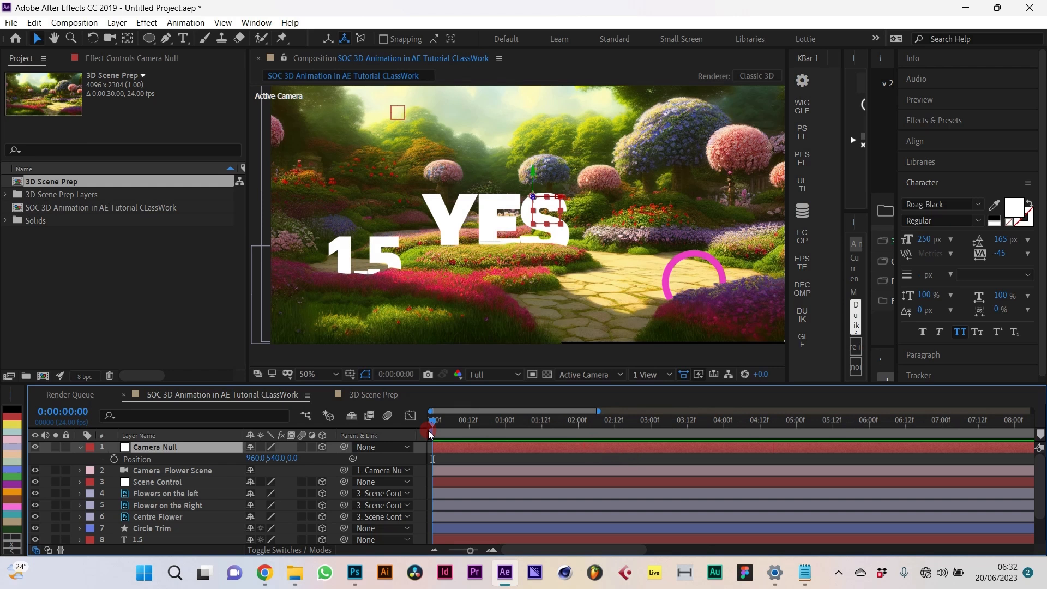
left_click(114, 459)
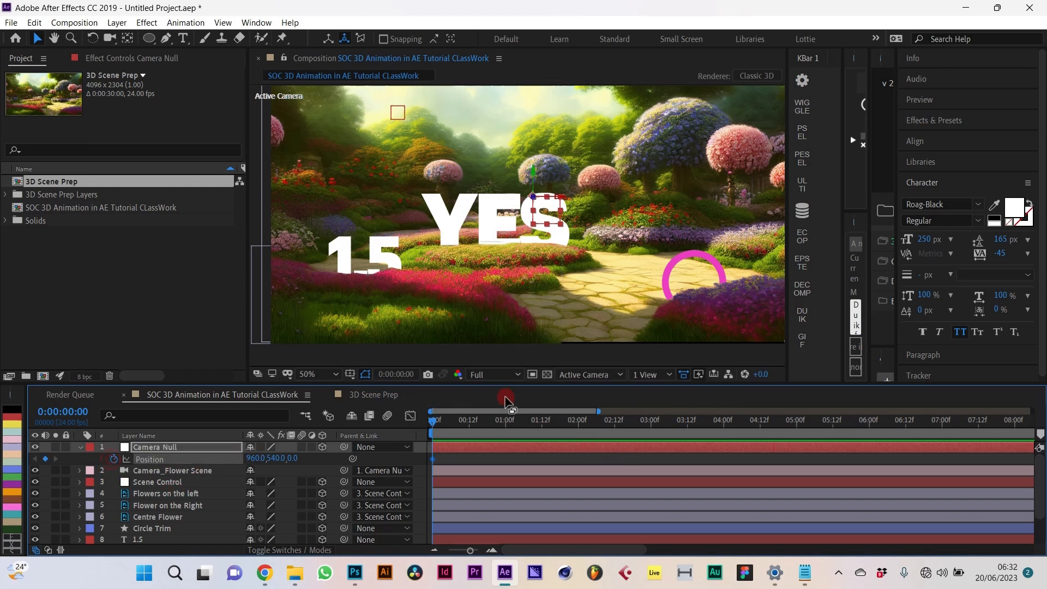
Step: Test pushing the camera toward YES along Z later in the clip, then undo it
left_click_drag(510, 424, 918, 424)
left_click_drag(295, 459, 560, 464)
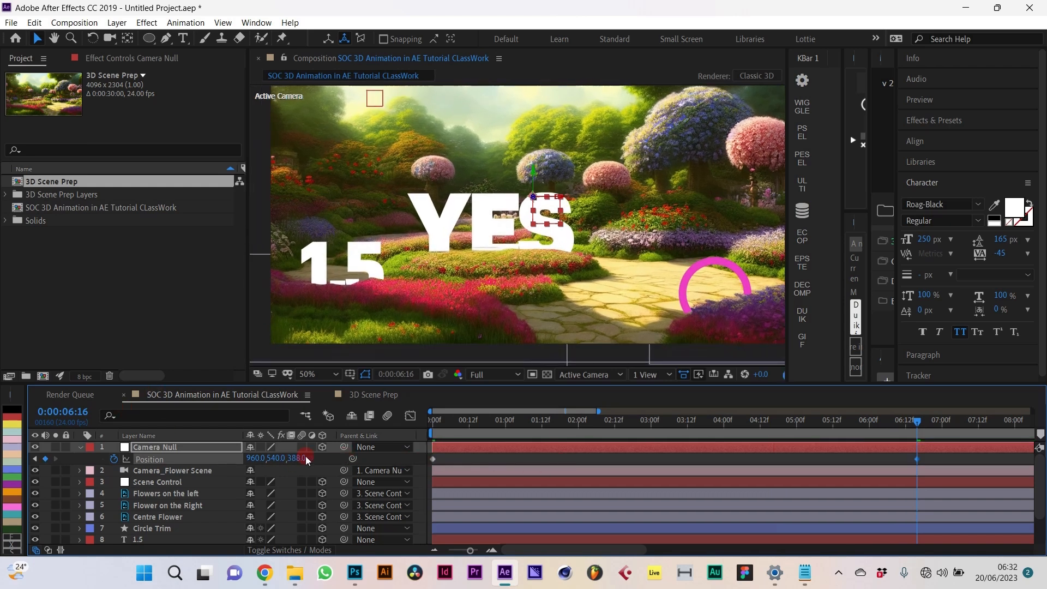
left_click_drag(298, 459, 562, 440)
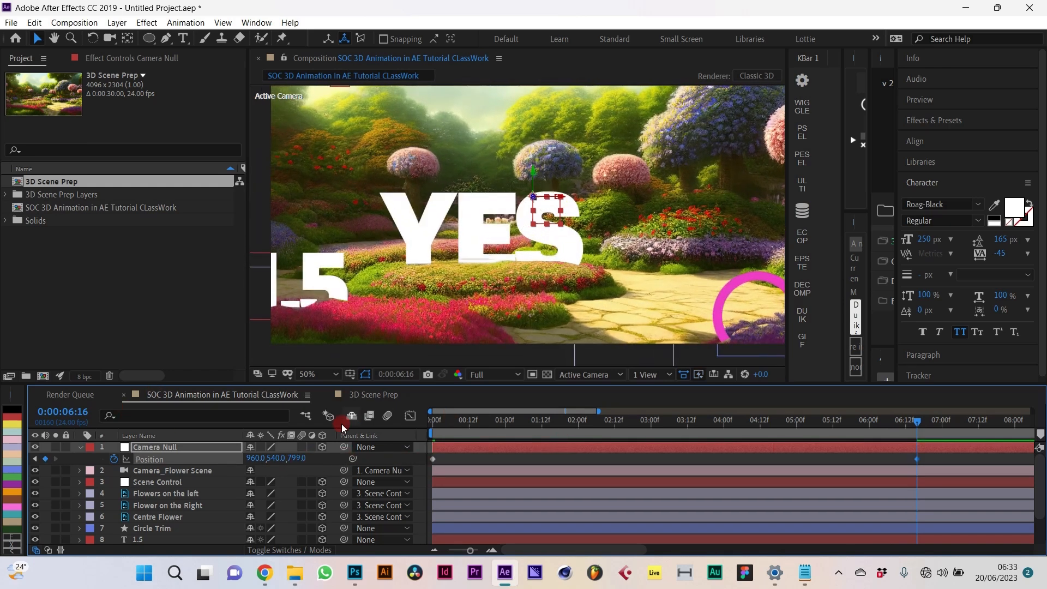
left_click_drag(297, 459, 588, 449)
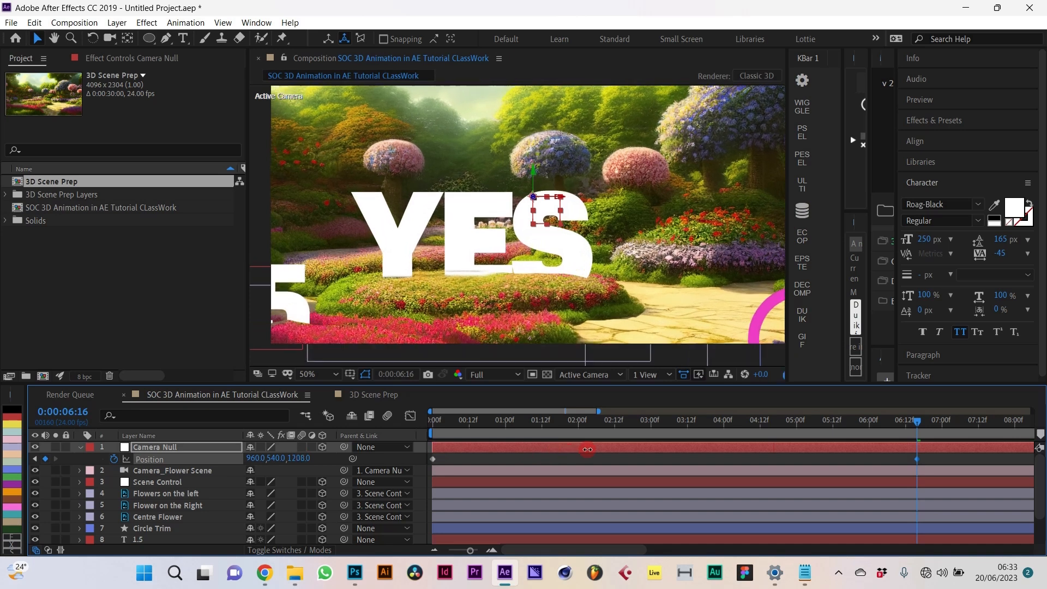
left_click_drag(297, 459, 485, 454)
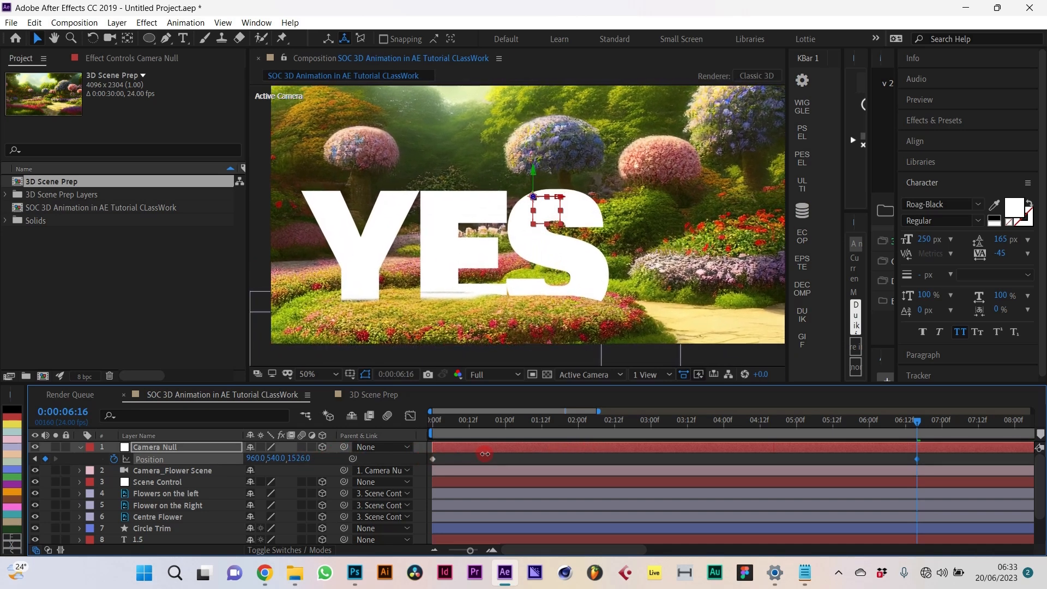
left_click_drag(306, 462, 259, 479)
key("ctrl+z")
key("ctrl+z")
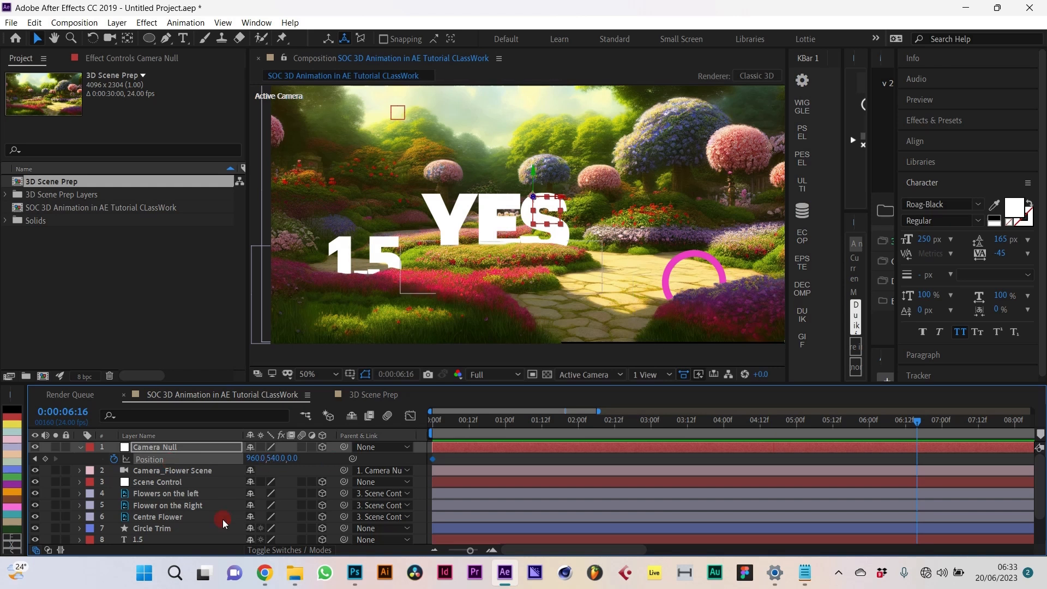
right_click(162, 460)
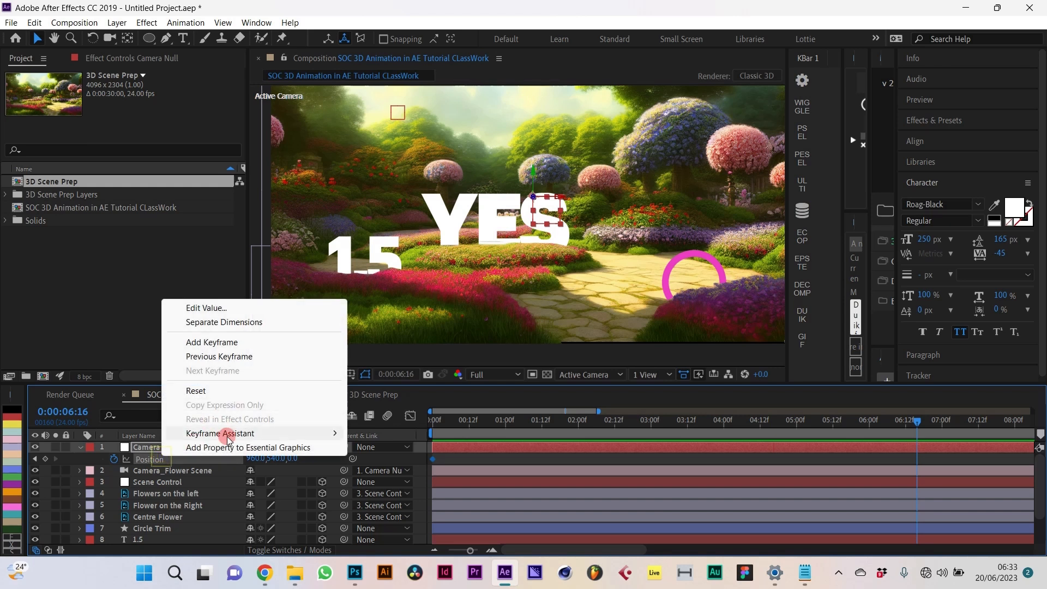
Step: Separate the Camera Null's Position into X, Y and Z and select Z Position
left_click(221, 322)
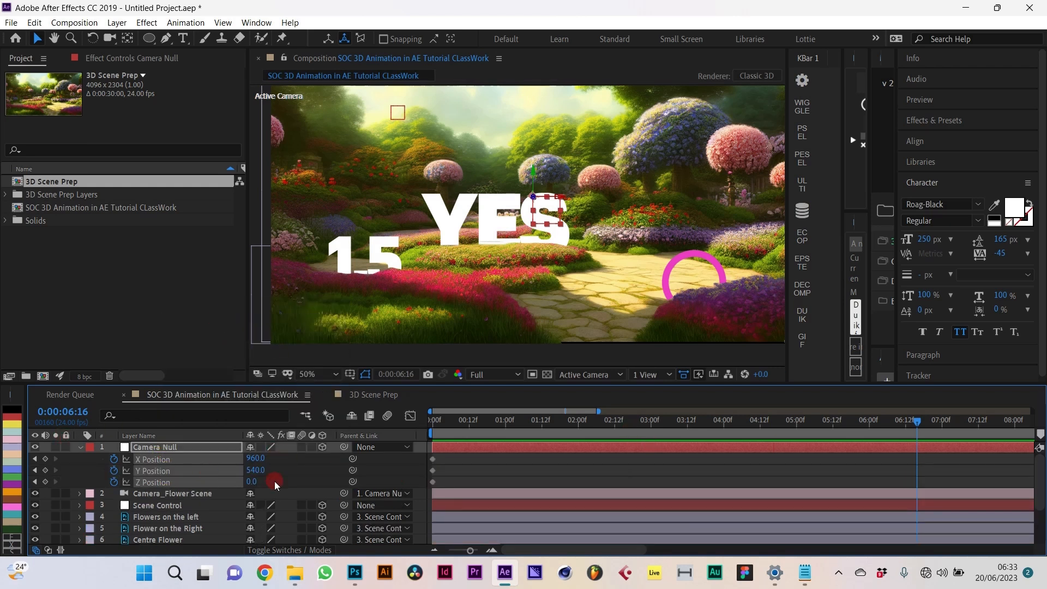
left_click(289, 475)
left_click(169, 460)
left_click(159, 473)
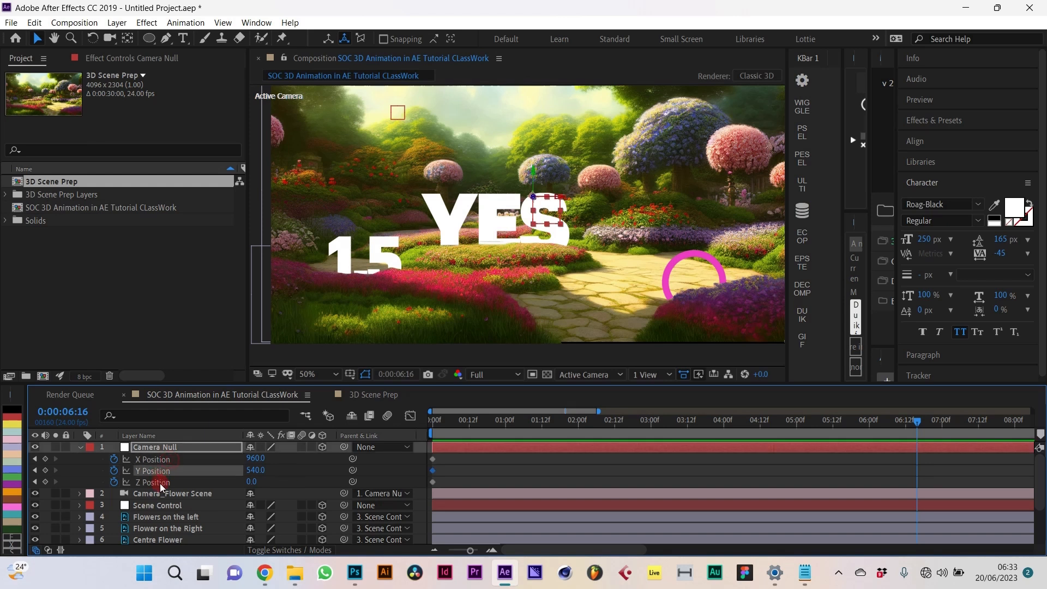
left_click(161, 483)
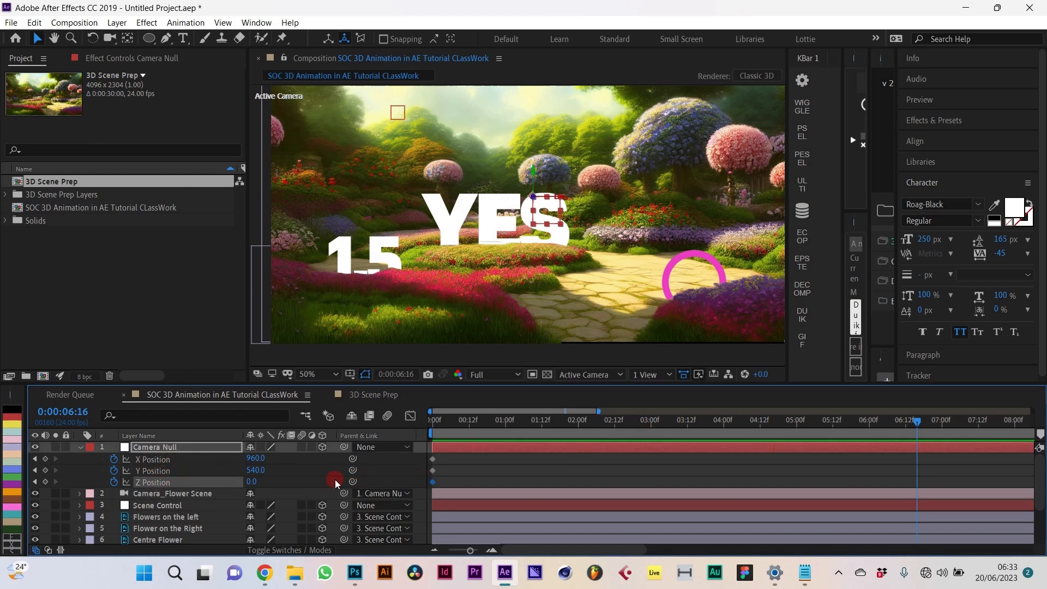
Step: Raise Z Position to 1696 at 6:16 so the camera pushes toward YES
left_click_drag(264, 482, 331, 480)
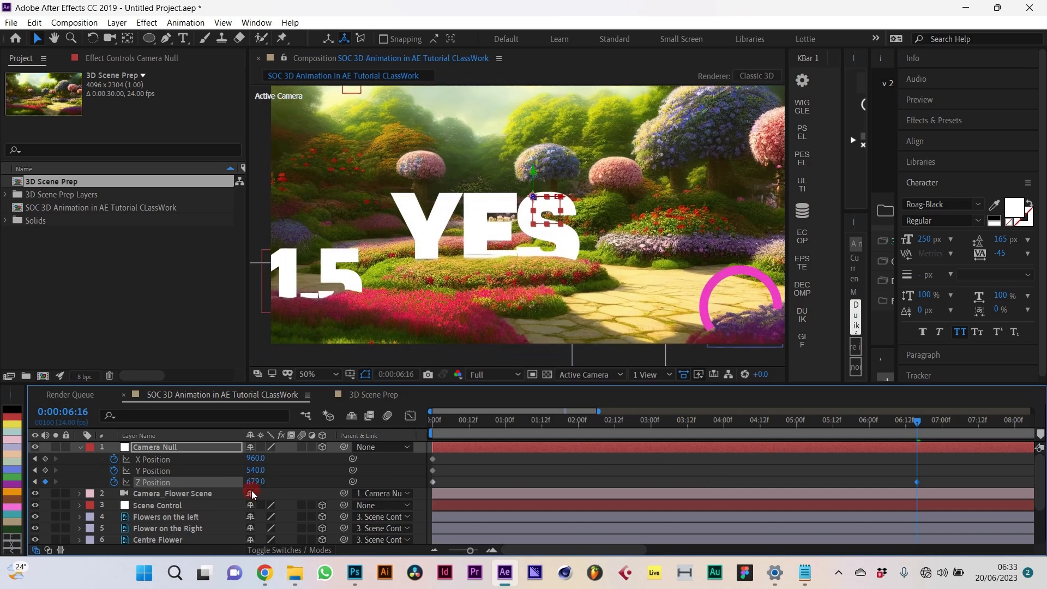
left_click_drag(252, 494, 419, 479)
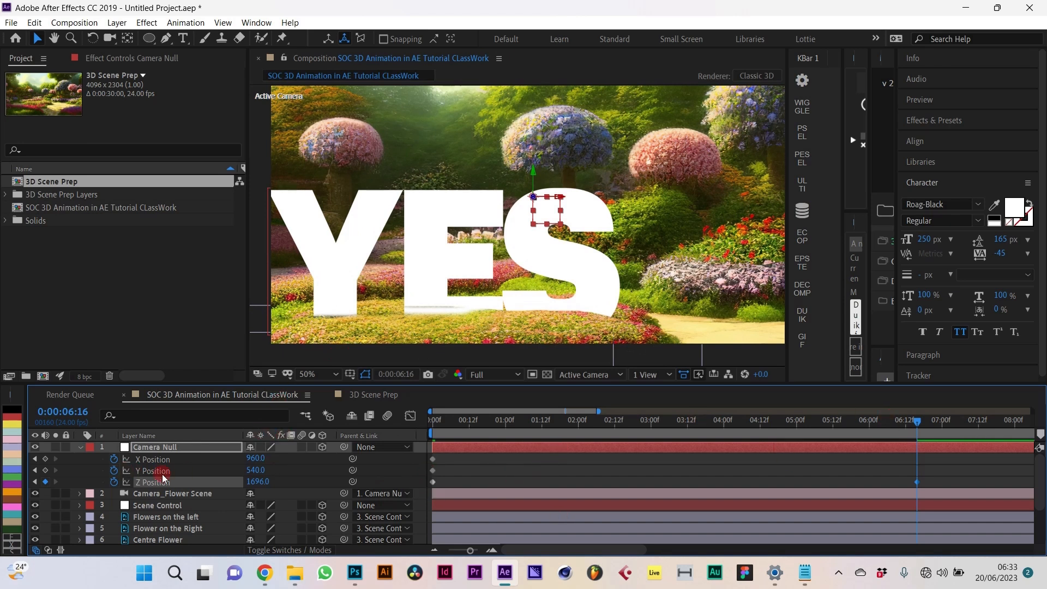
left_click_drag(706, 424, 551, 426)
Step: Keyframe Camera Null X Position to 1149 at 1:15, 615 at 4:10 and 832 at 6:16
left_click(223, 472)
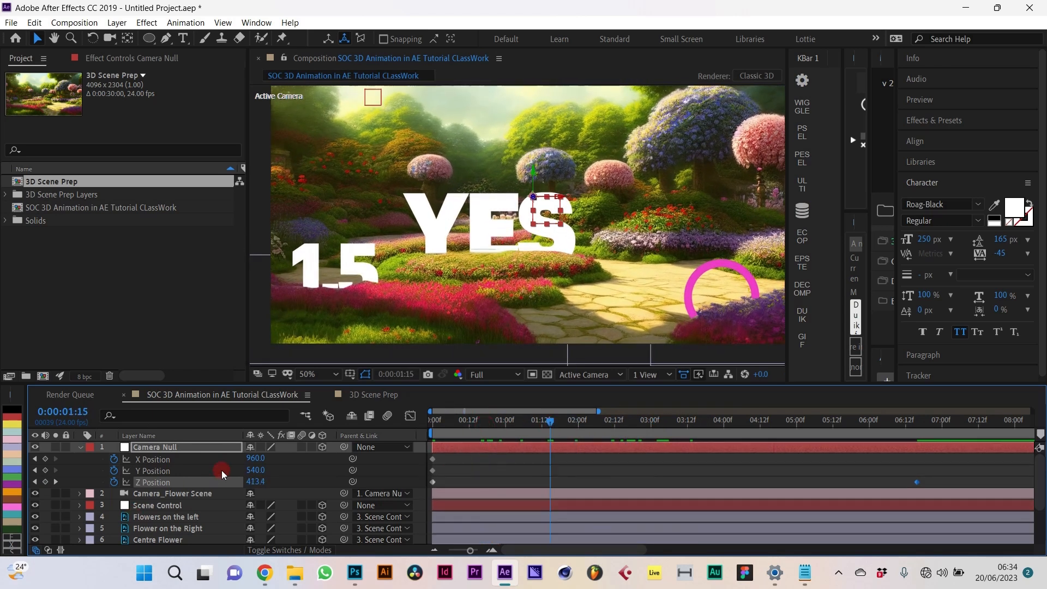
left_click_drag(254, 460, 393, 482)
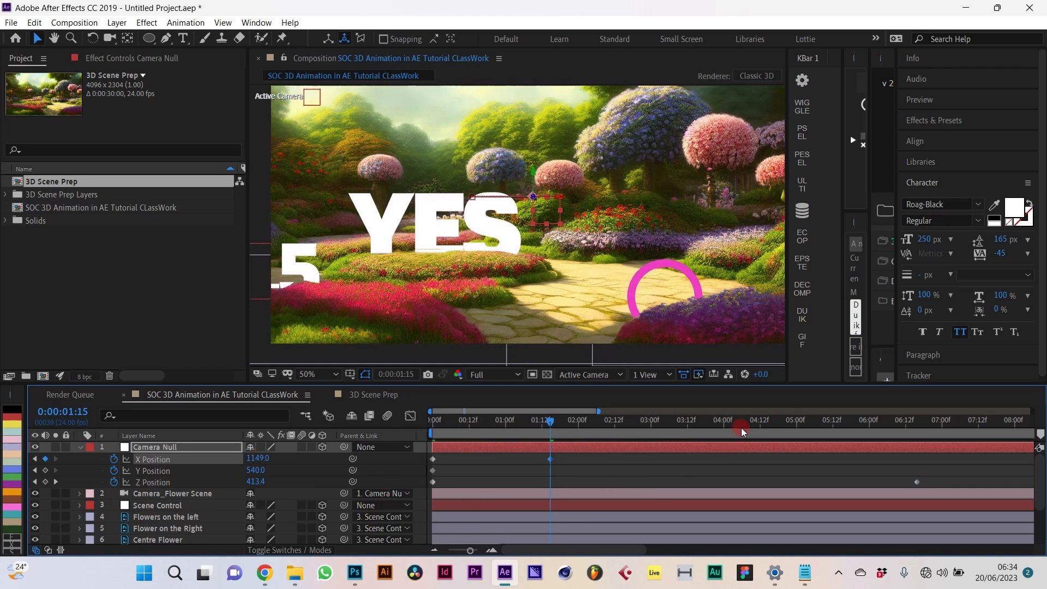
left_click_drag(741, 428, 755, 429)
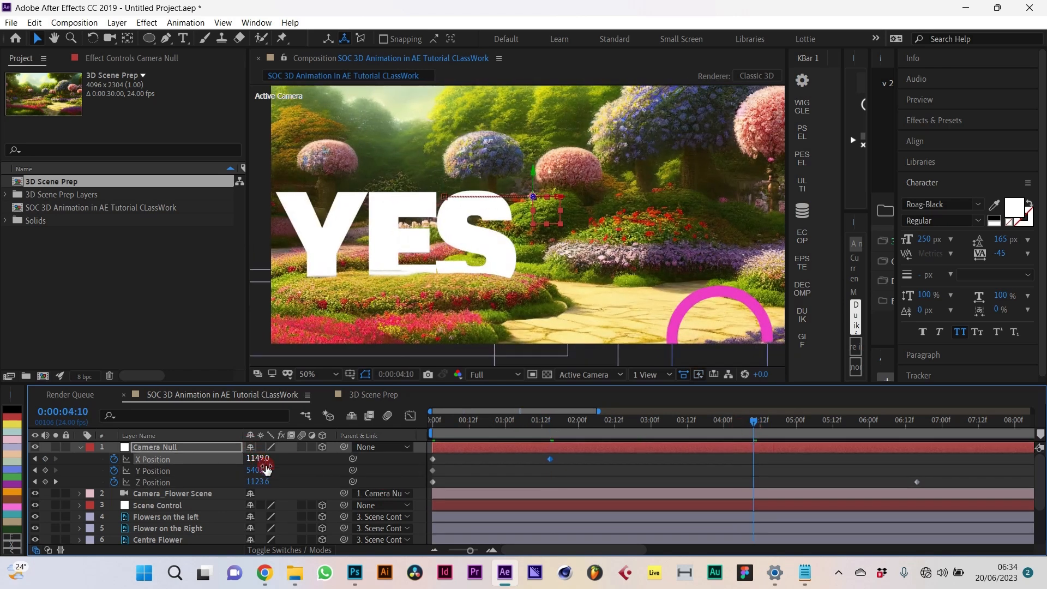
left_click_drag(257, 465, 5, 427)
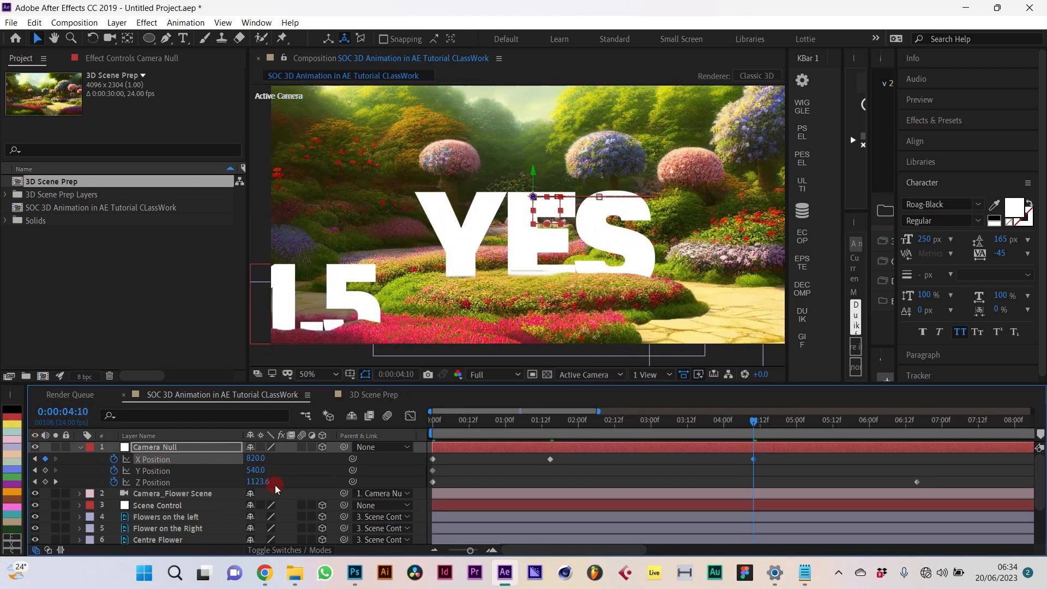
left_click_drag(264, 464, 114, 459)
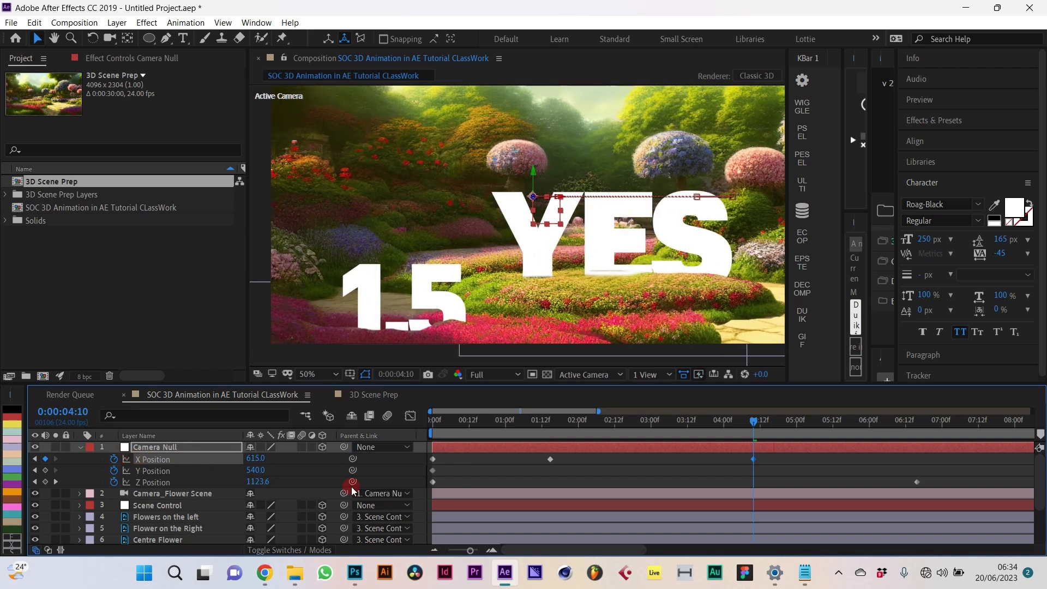
left_click(916, 427)
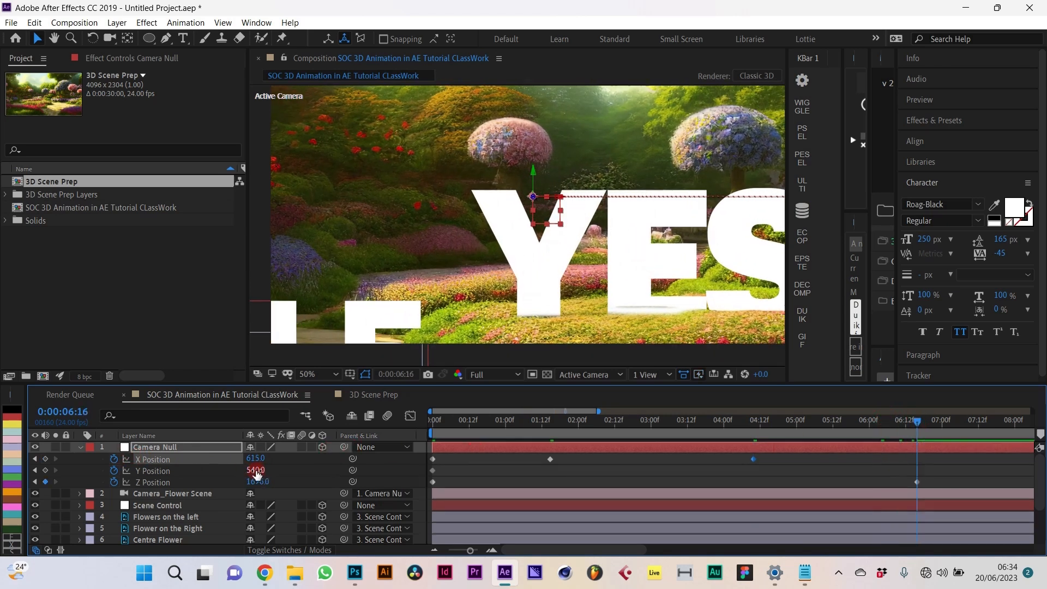
left_click_drag(316, 462, 412, 473)
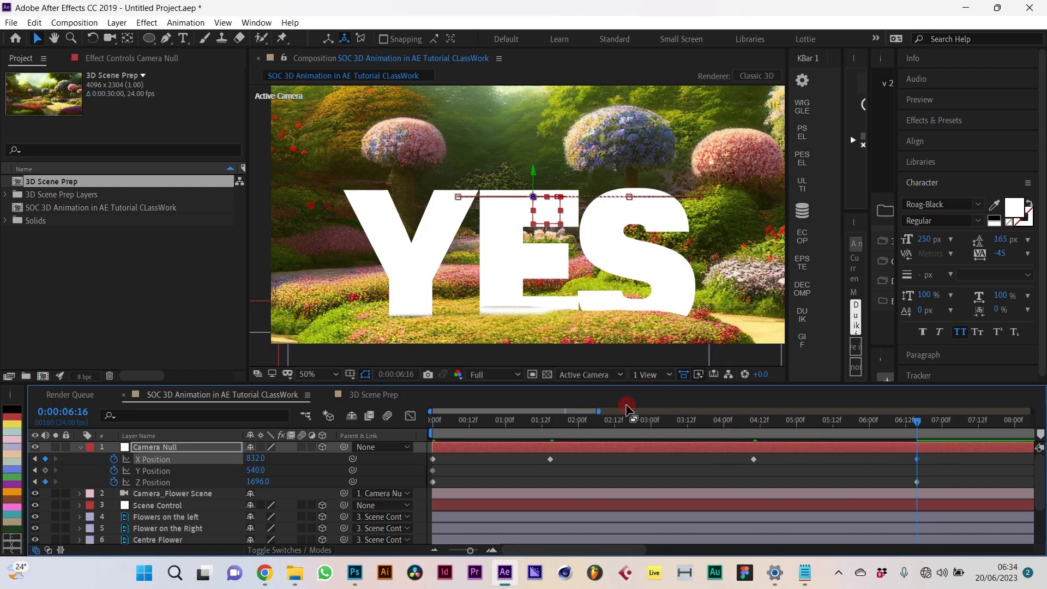
left_click_drag(598, 413, 722, 413)
left_click_drag(449, 422, 382, 431)
Step: Set the viewer's preview resolution to Half
key("space")
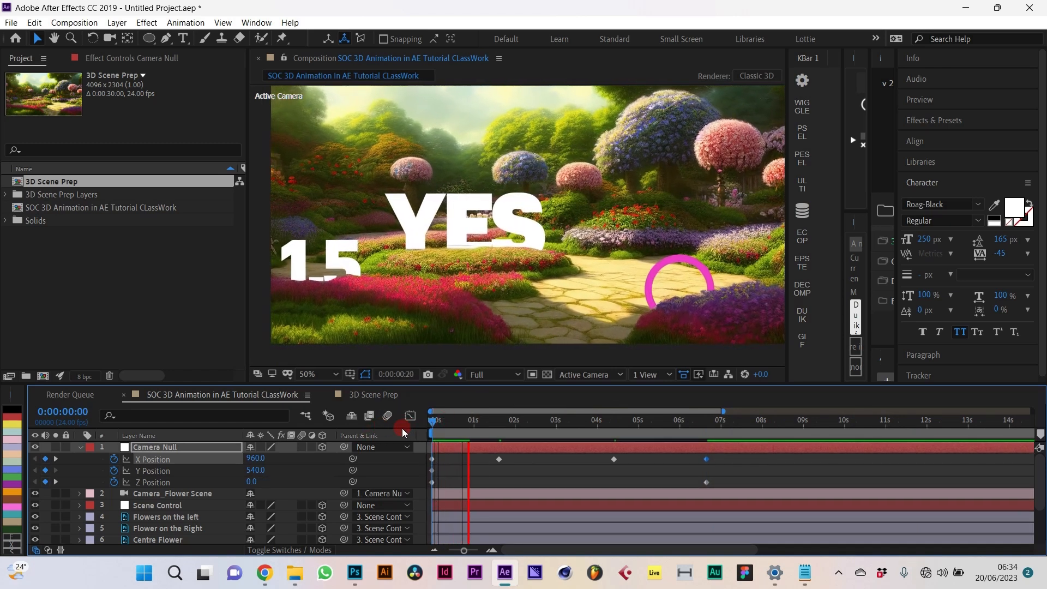
key("space")
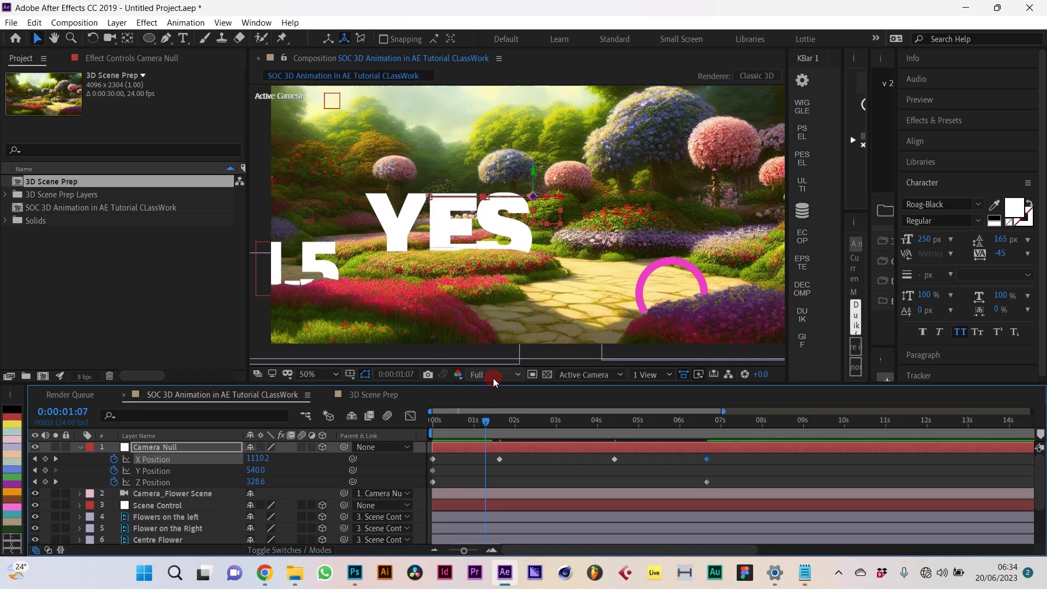
left_click(494, 378)
left_click(492, 429)
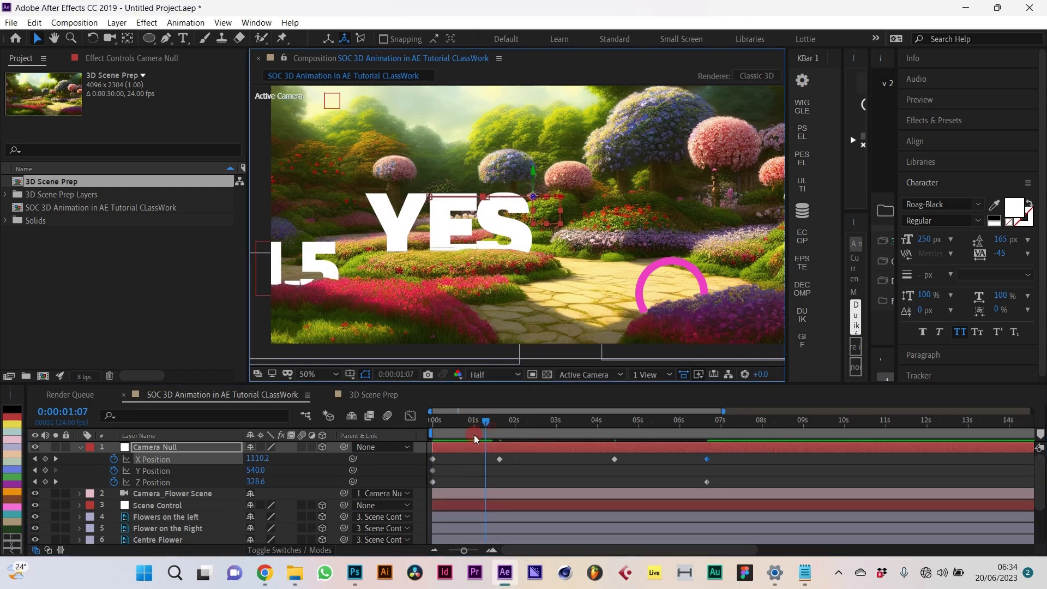
Step: Preview the fly-through from the start to about 6 seconds, then select all Camera Null keyframes
left_click(431, 430)
key("space")
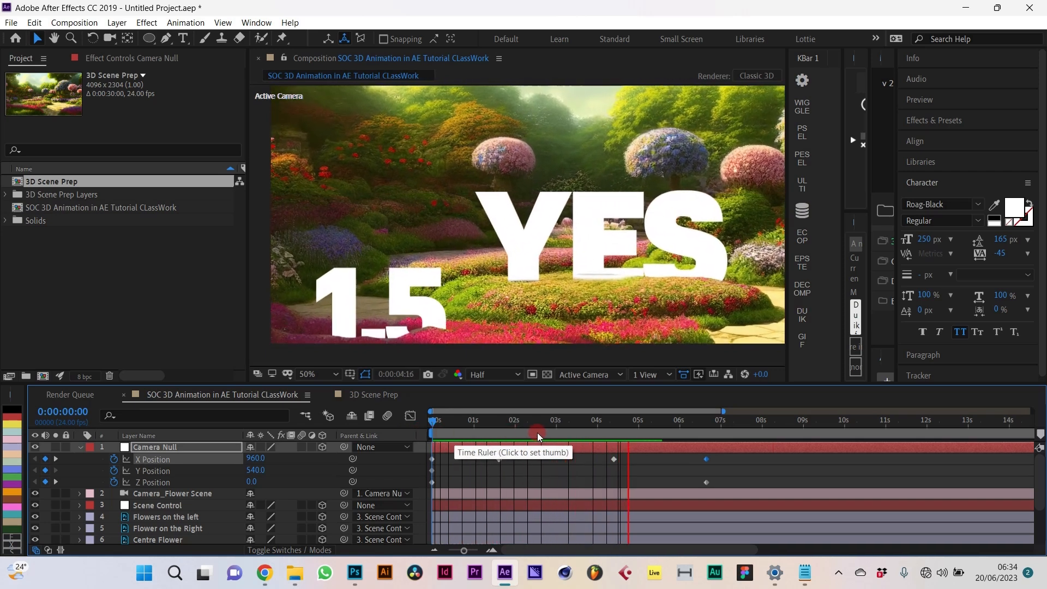
key("space")
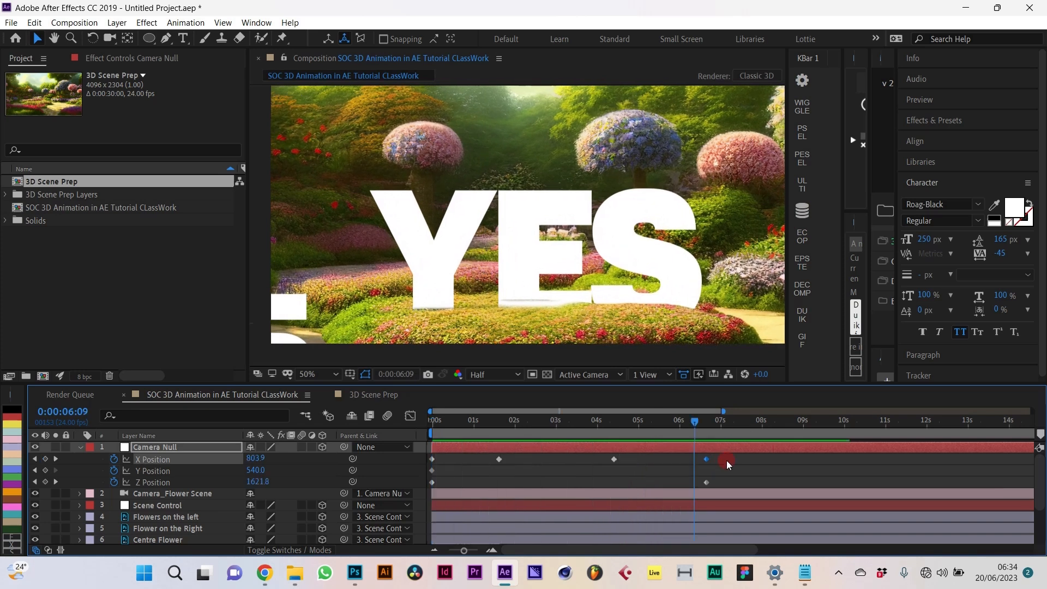
left_click_drag(728, 455, 424, 505)
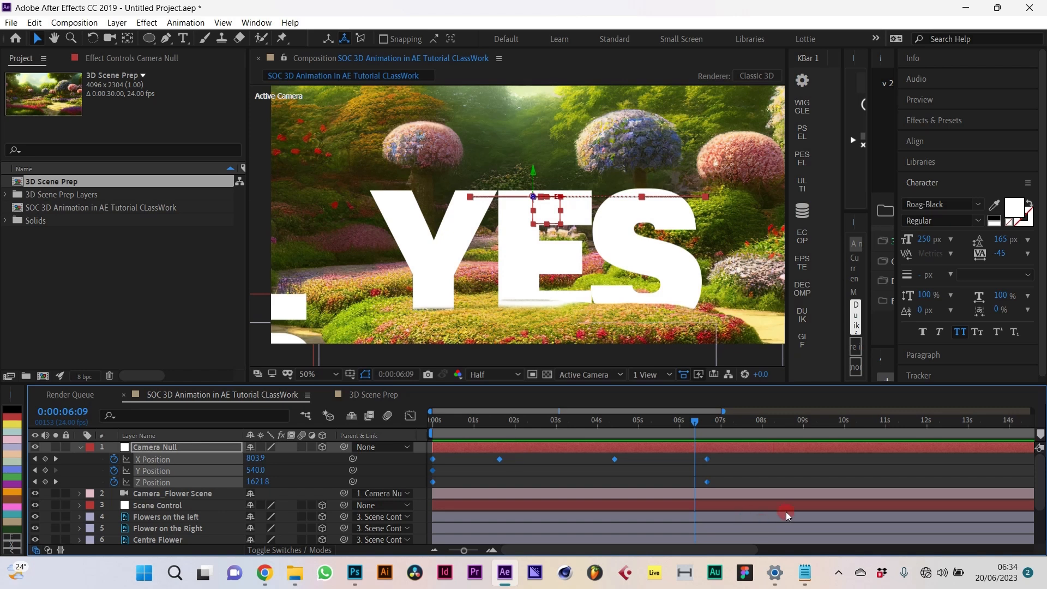
Step: Apply Easy Ease to the selected Camera Null keyframes and preview the move from frame 0
right_click(707, 481)
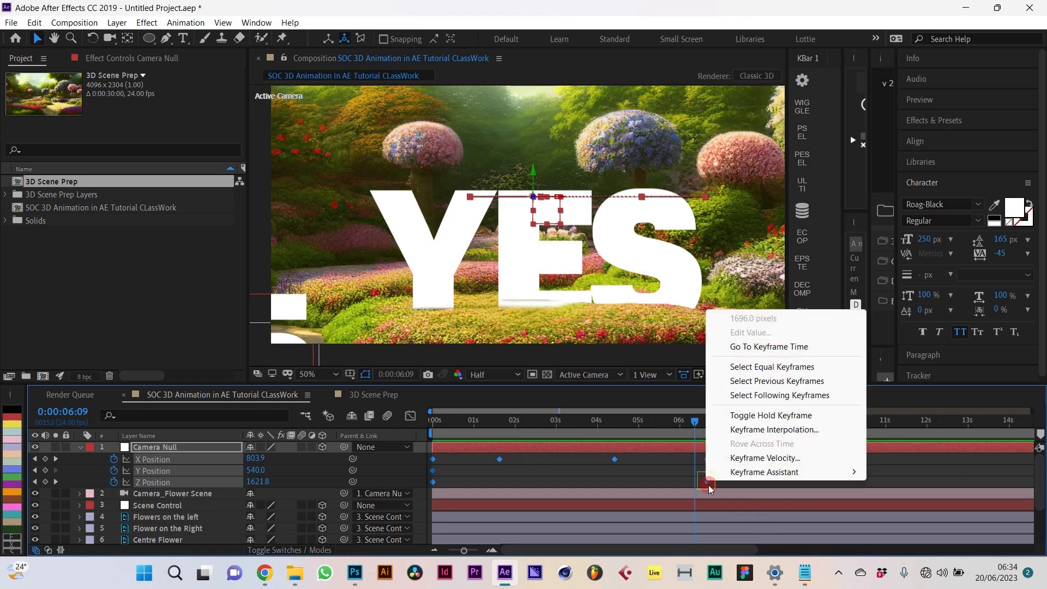
mouse_move(784, 470)
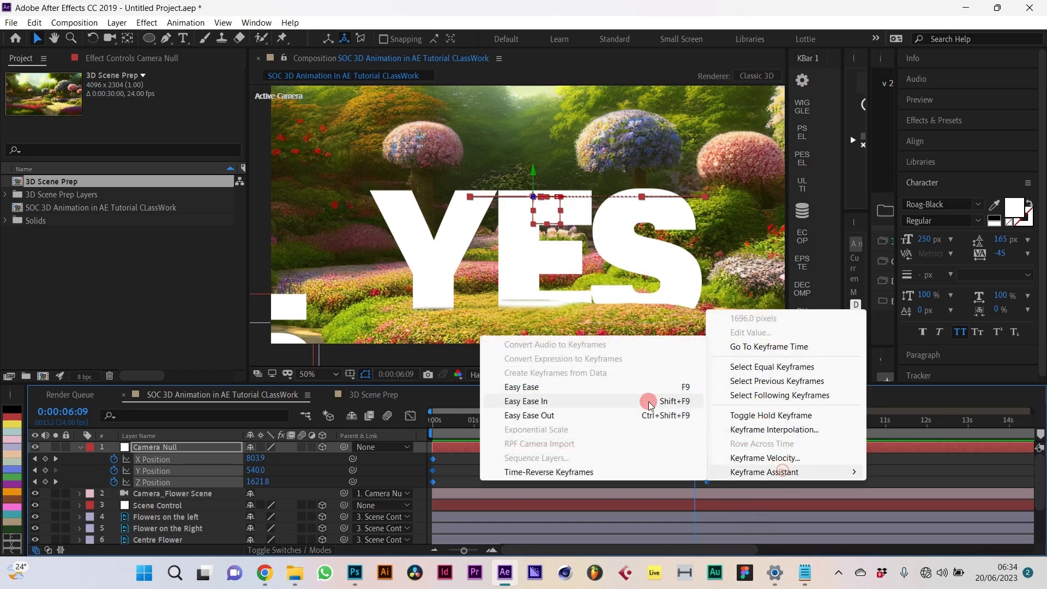
left_click(574, 390)
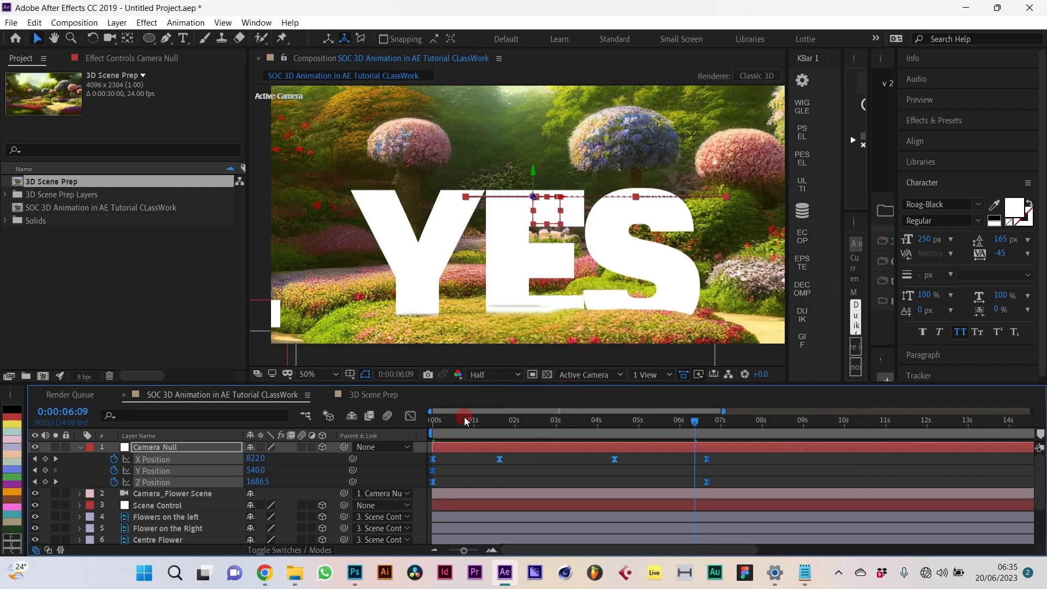
left_click_drag(450, 422, 382, 429)
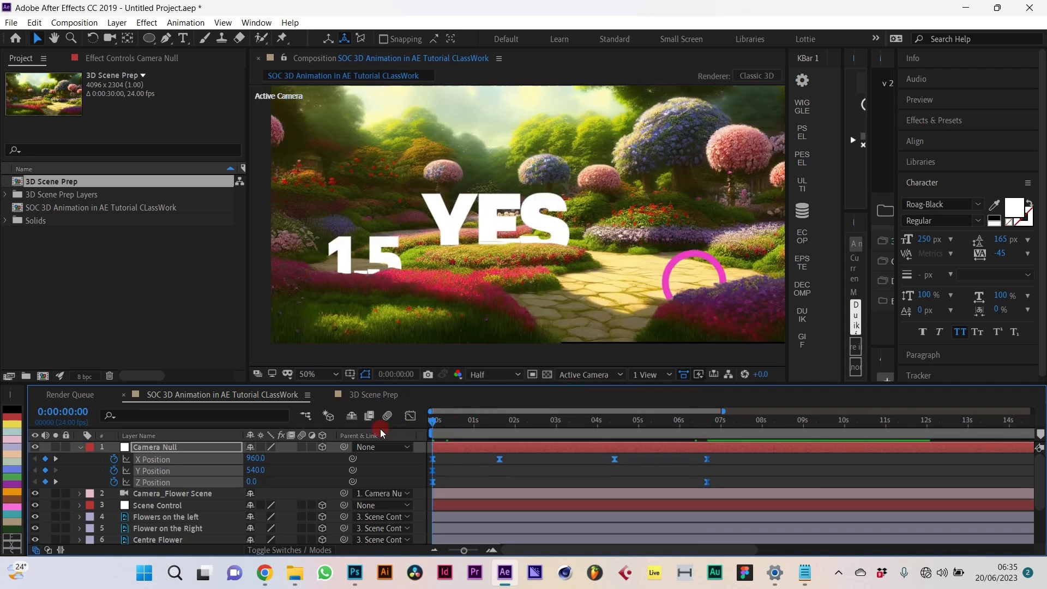
key("space")
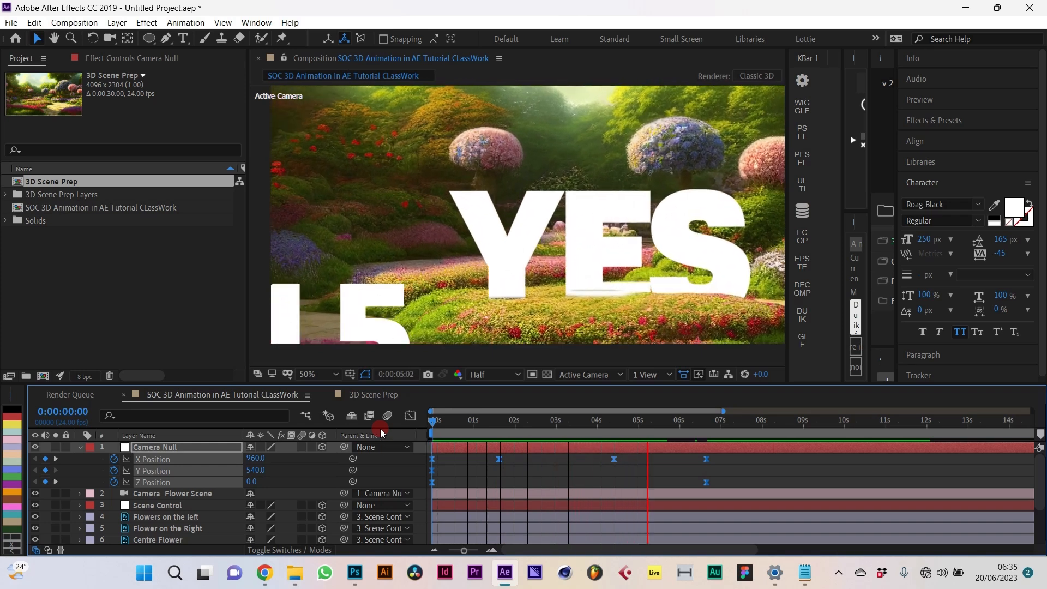
key("space")
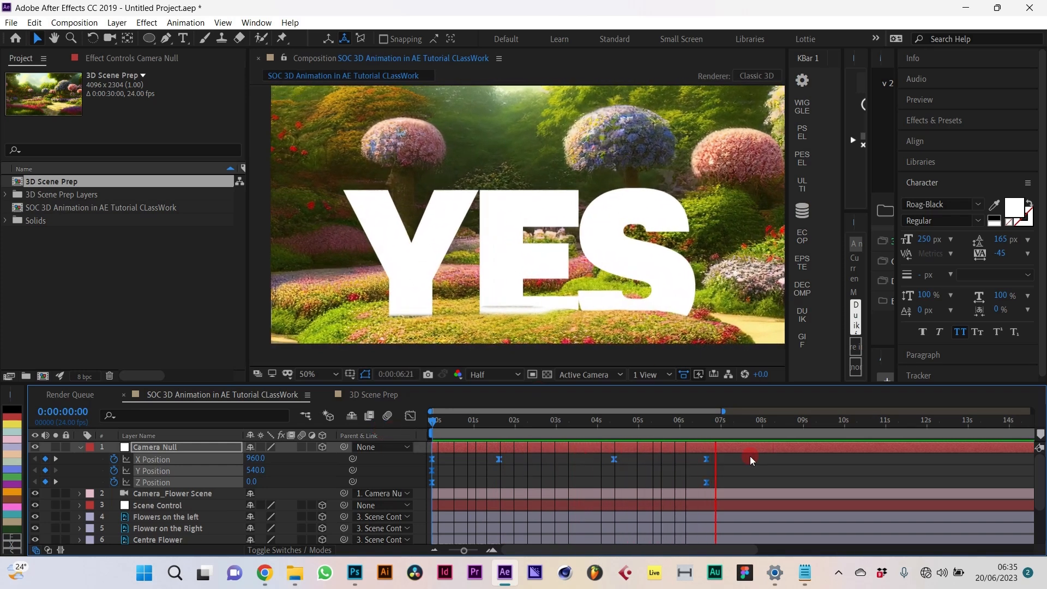
Step: In the Graph Editor, drag the Camera Null's position keyframes so the last lands near 11 seconds
left_click(415, 416)
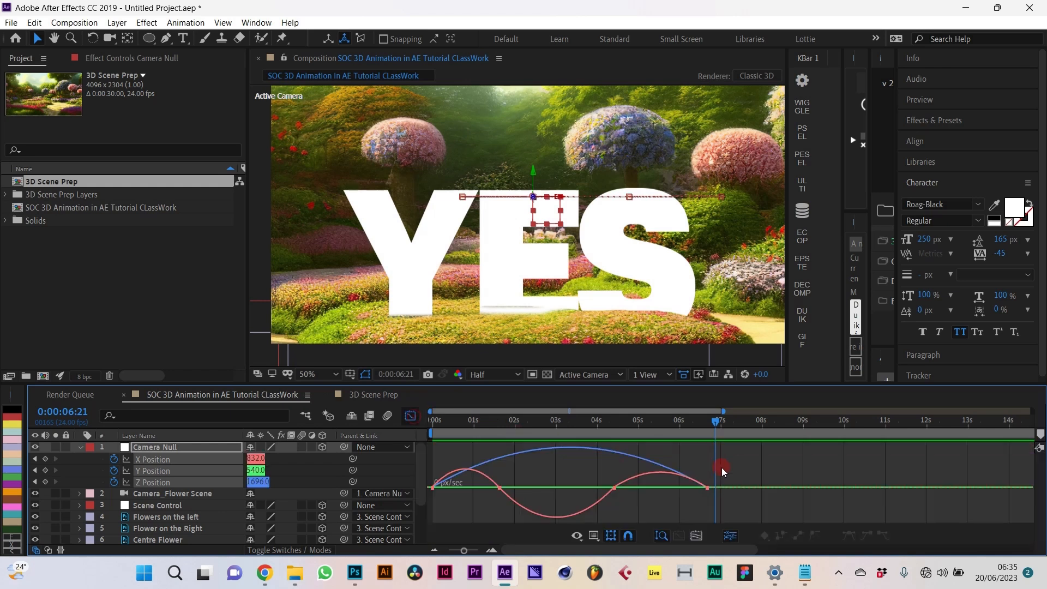
left_click(412, 418)
left_click(412, 419)
left_click_drag(710, 502, 417, 523)
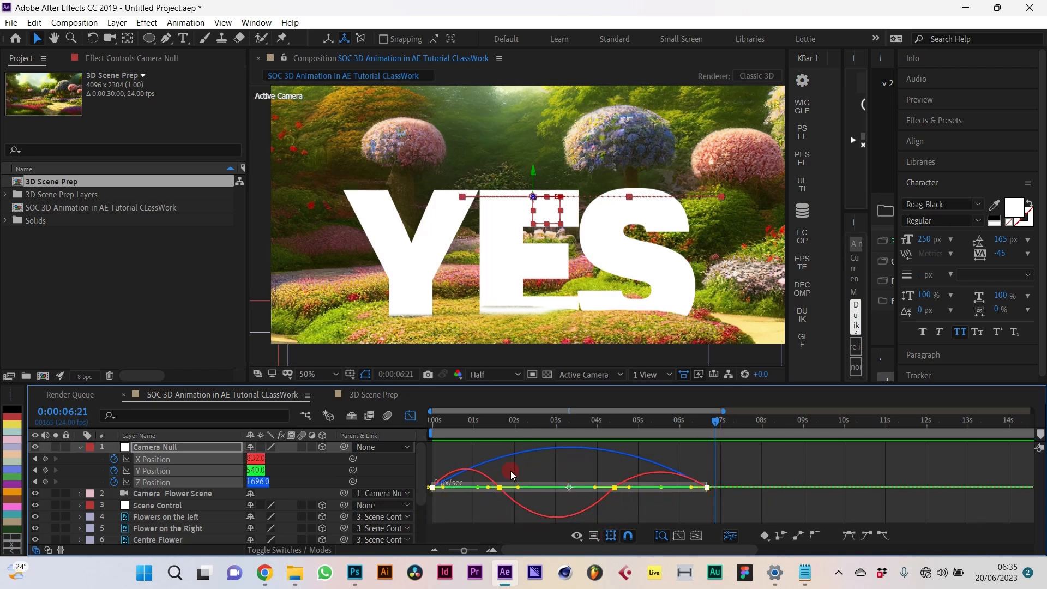
left_click_drag(708, 487, 855, 496)
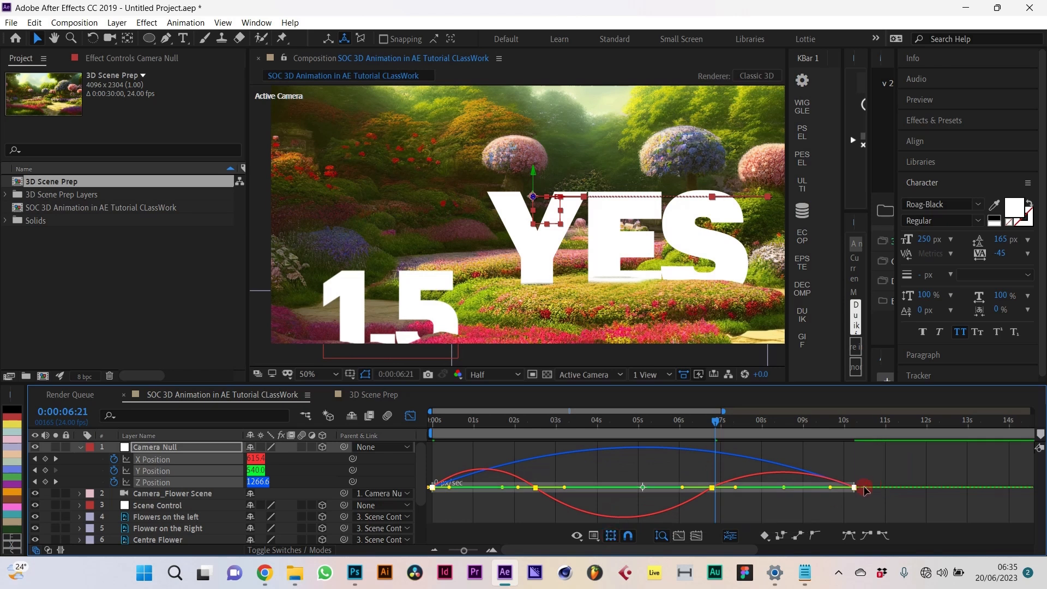
left_click_drag(854, 487, 885, 487)
left_click(750, 492)
left_click(607, 436)
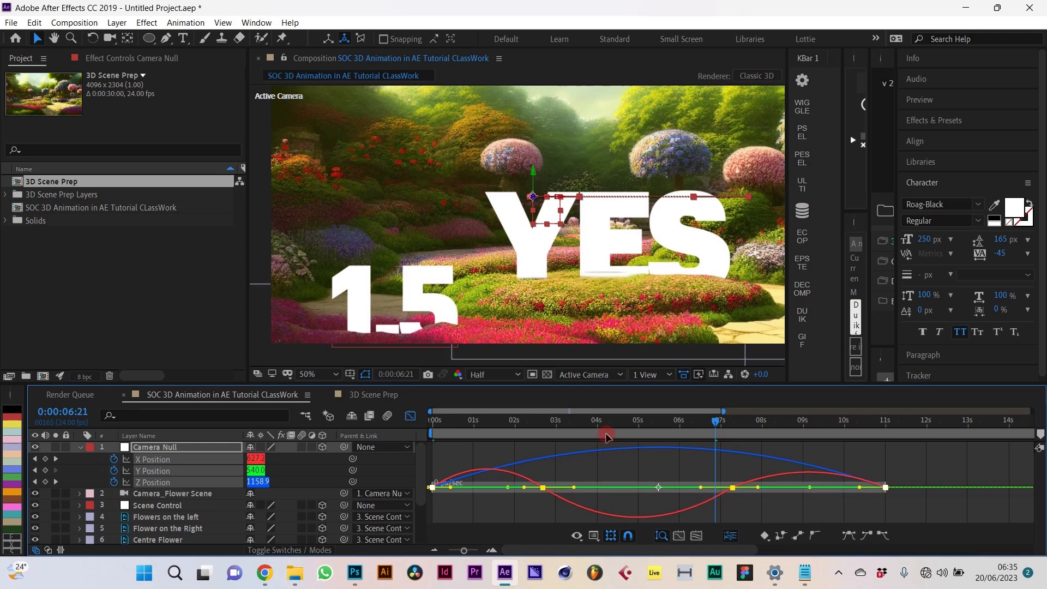
left_click(410, 416)
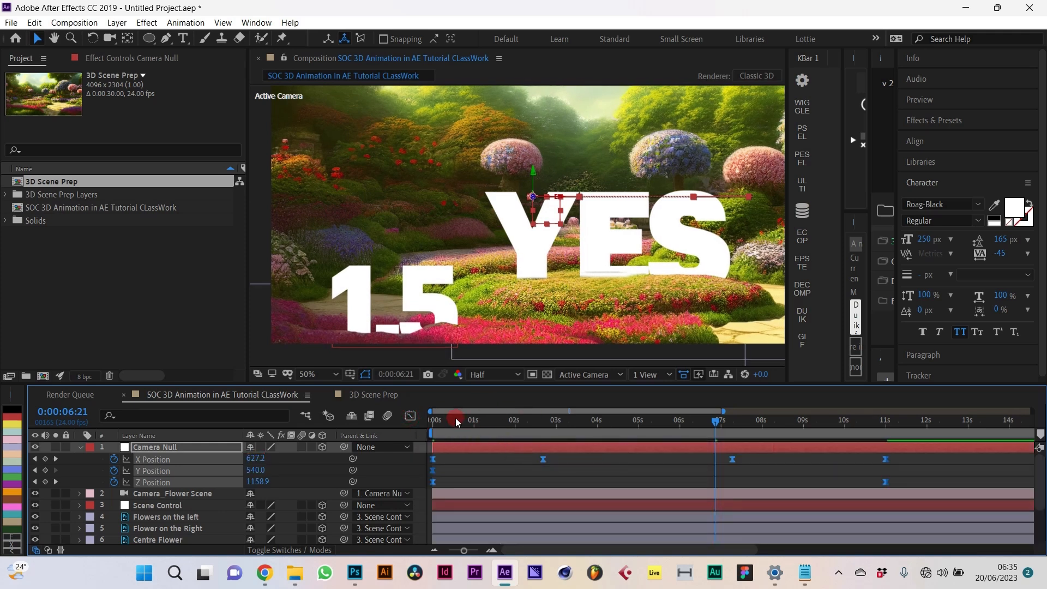
key("Home")
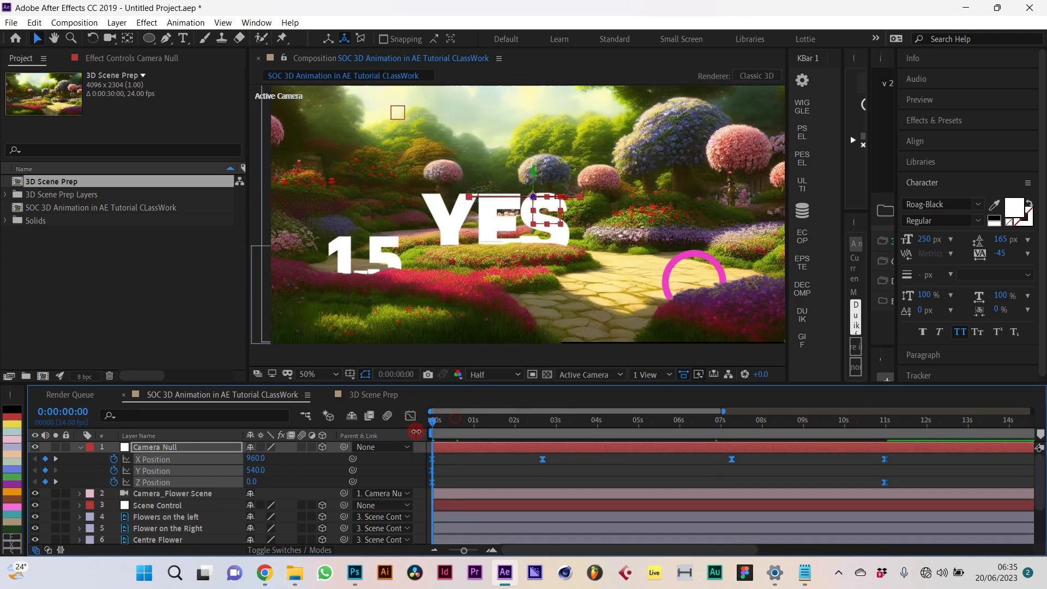
key("space")
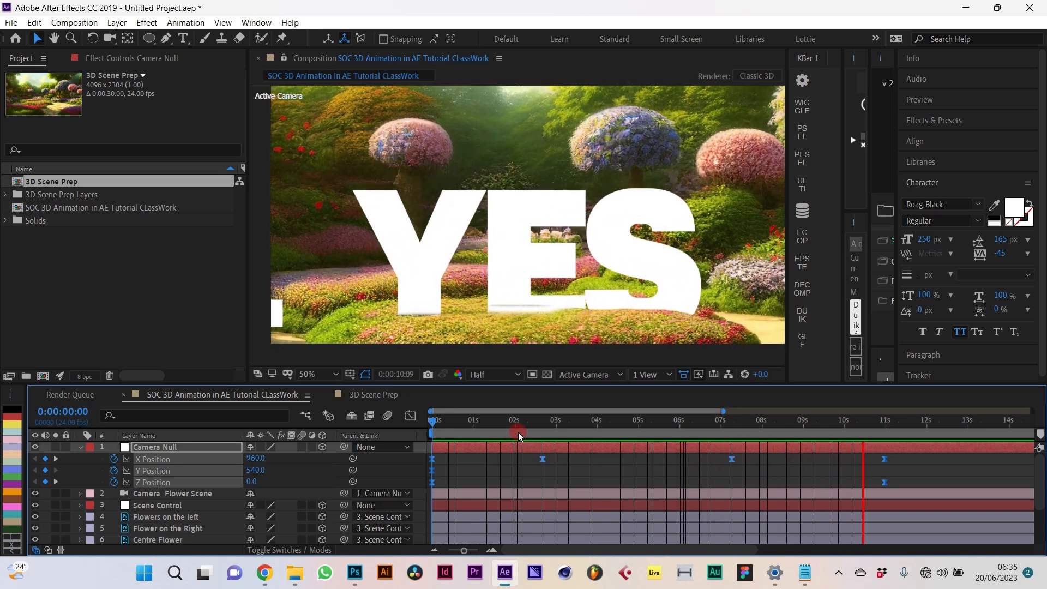
left_click(534, 432)
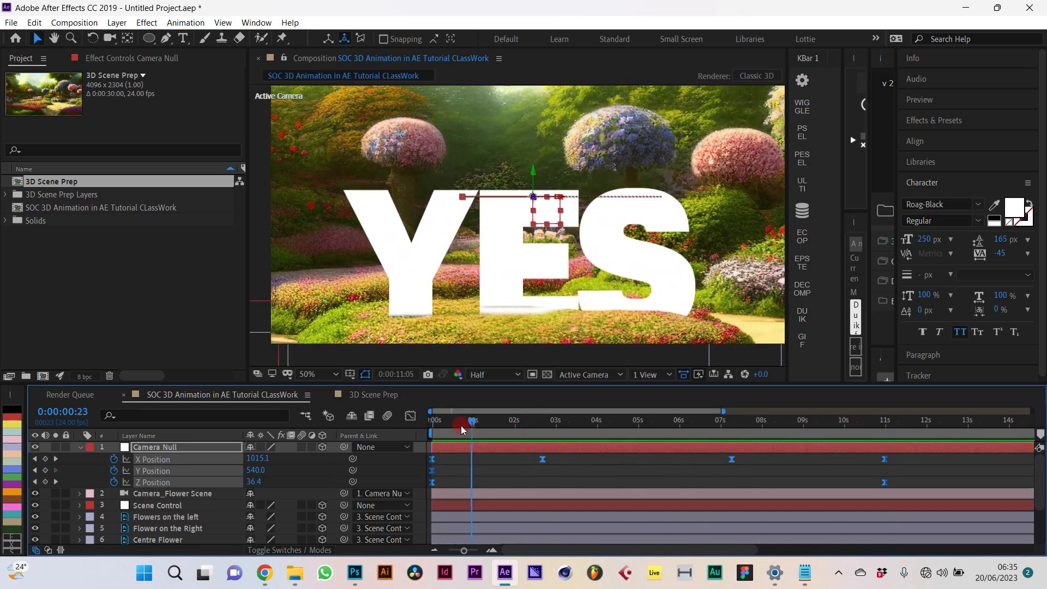
left_click(492, 461)
left_click(521, 463)
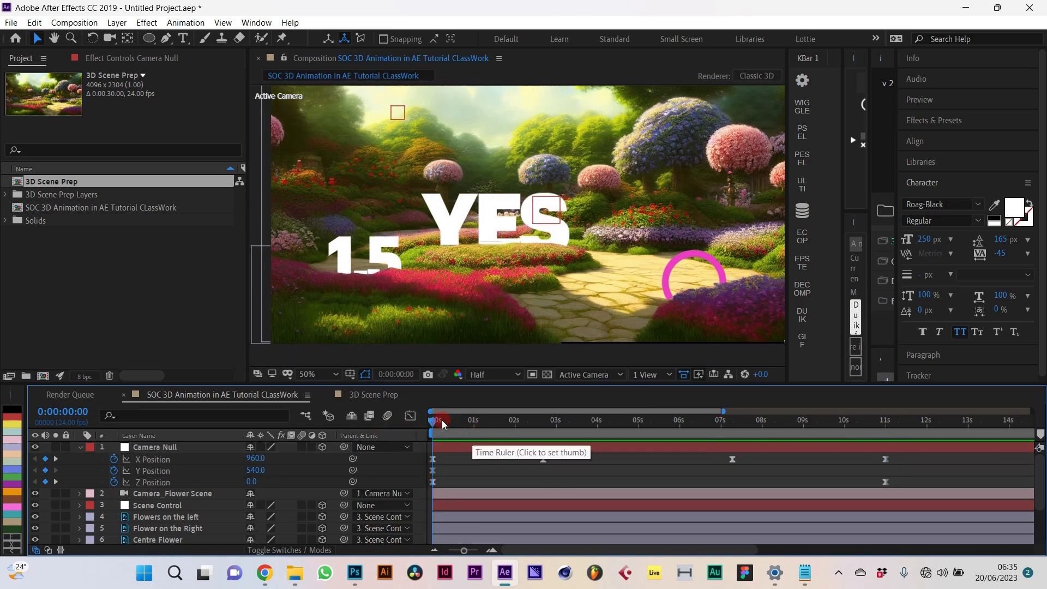
left_click_drag(447, 420, 295, 431)
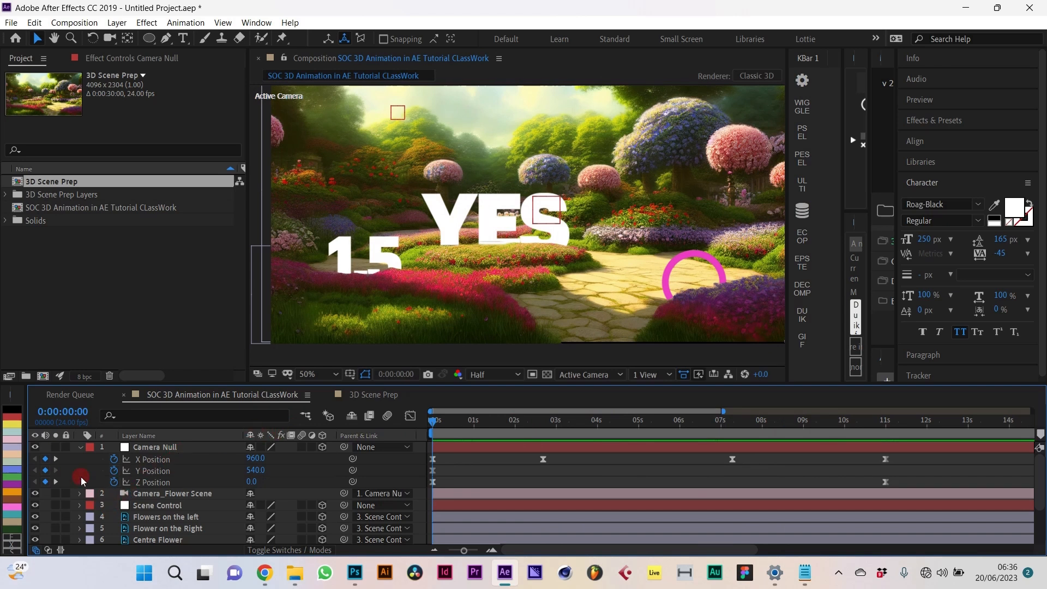
Step: Turn Depth of Field on in the Camera_Flower Scene camera options
left_click(81, 494)
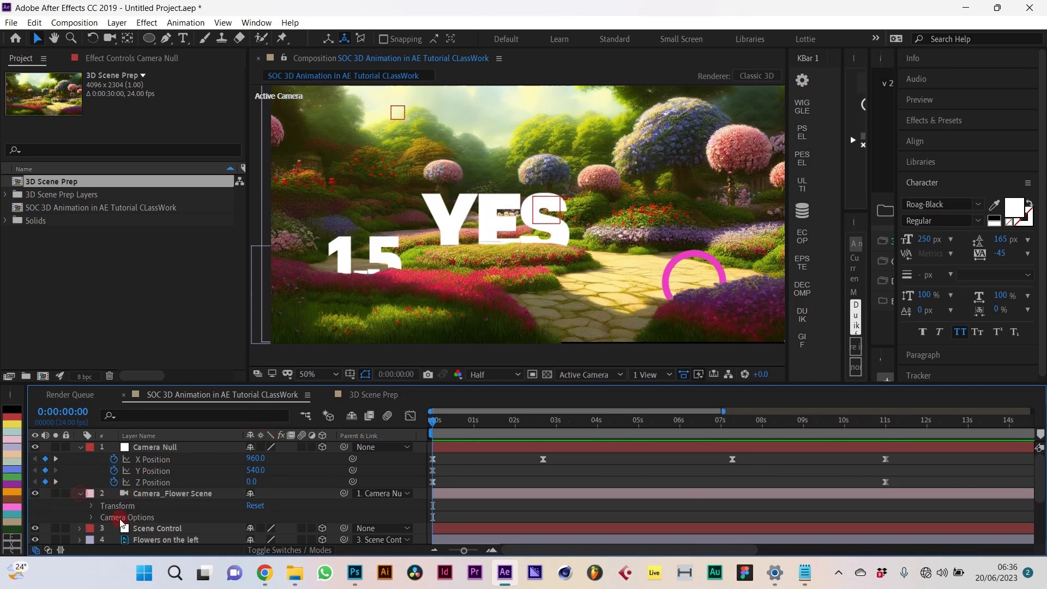
left_click(92, 518)
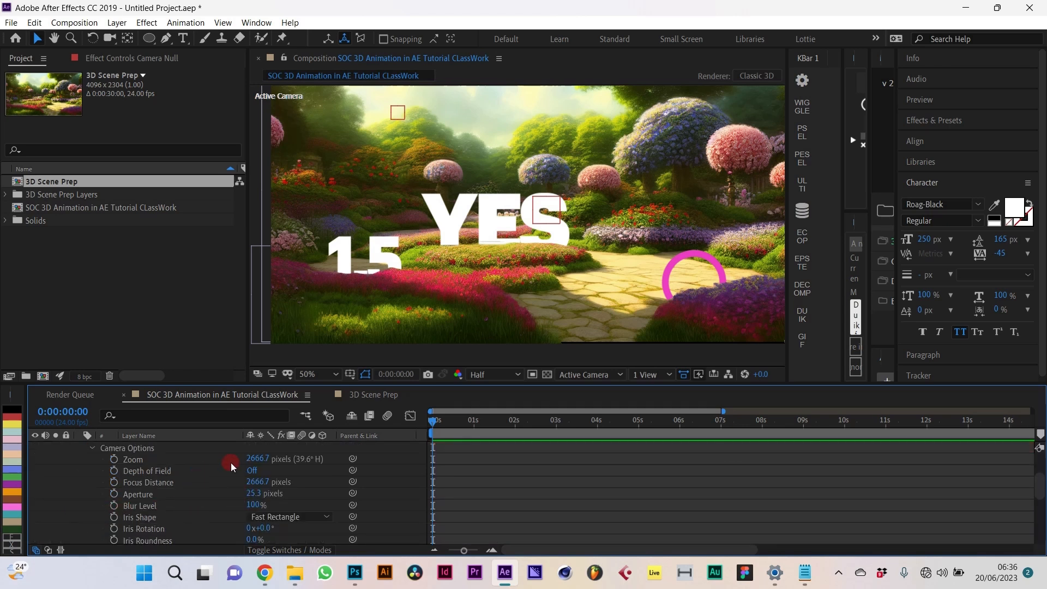
left_click(254, 470)
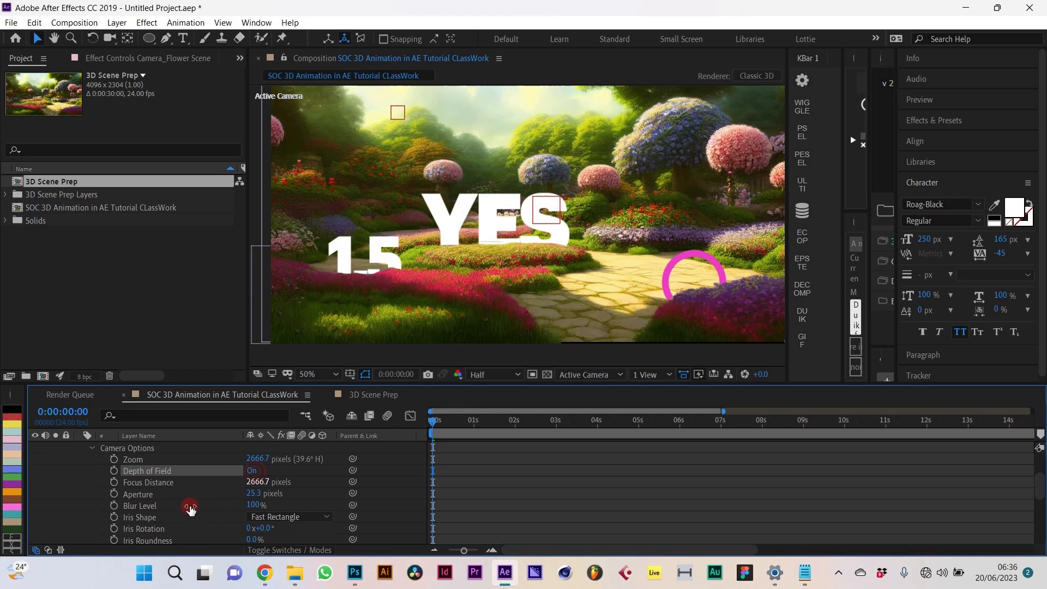
Step: Lower the camera's Aperture from 25.3 to 0.0 pixels
scroll(188, 503, "up", 3)
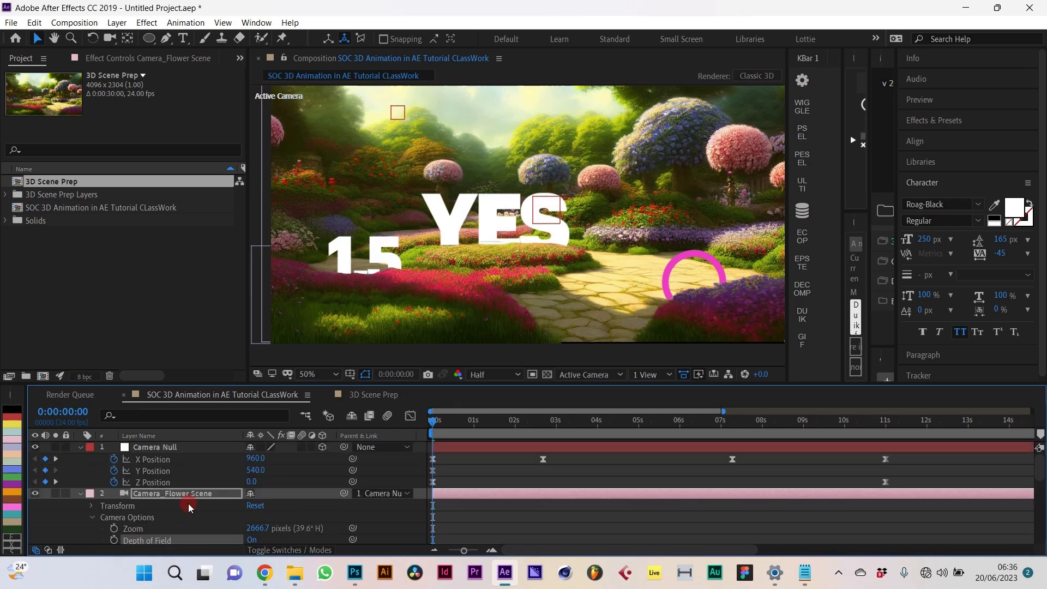
left_click(84, 496)
left_click(82, 495)
left_click(82, 496)
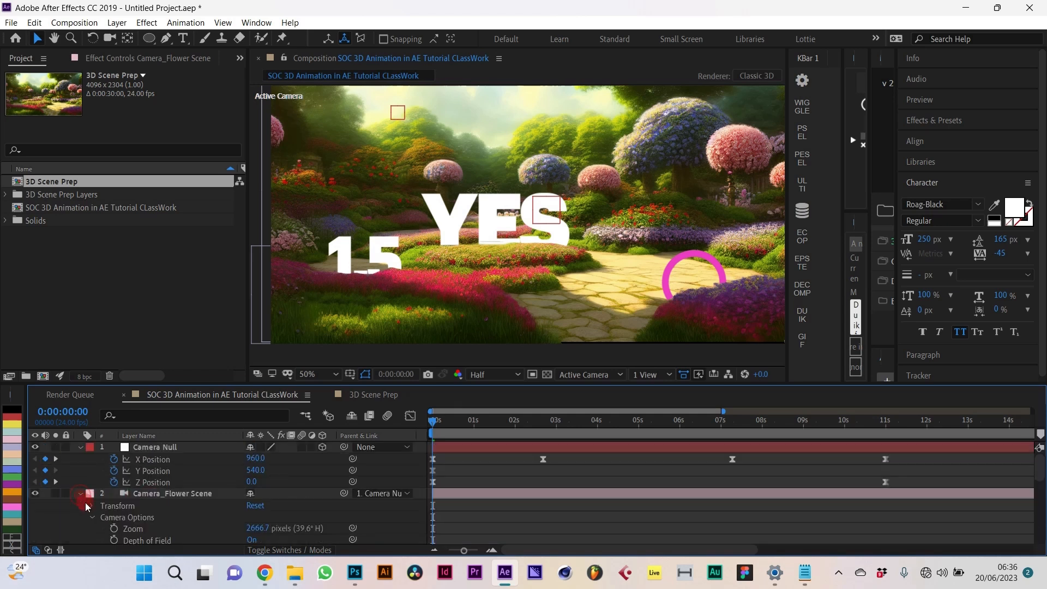
scroll(90, 480, "down", 2)
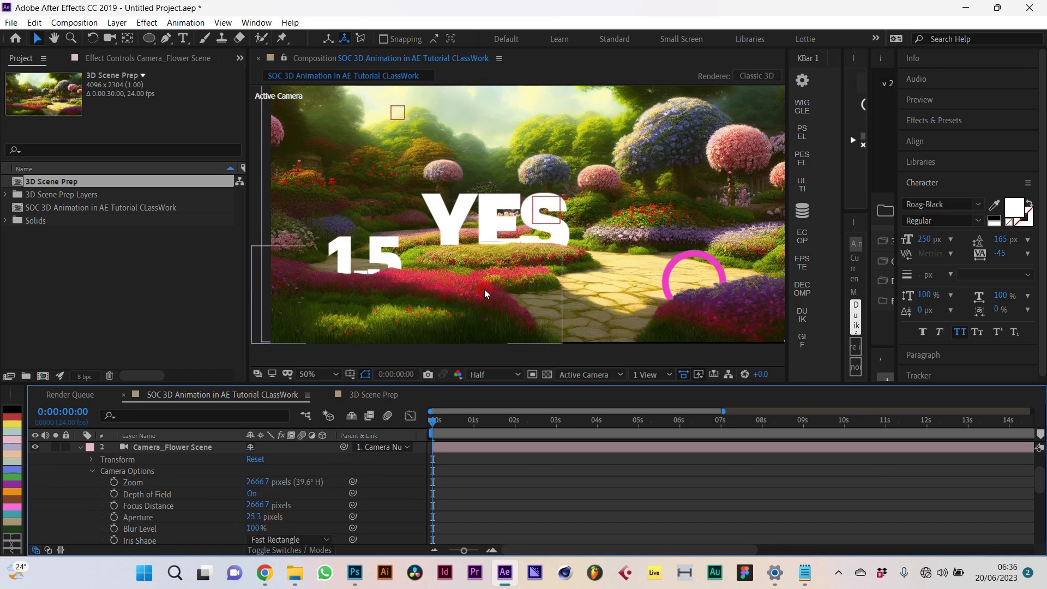
scroll(485, 289, "up", 2)
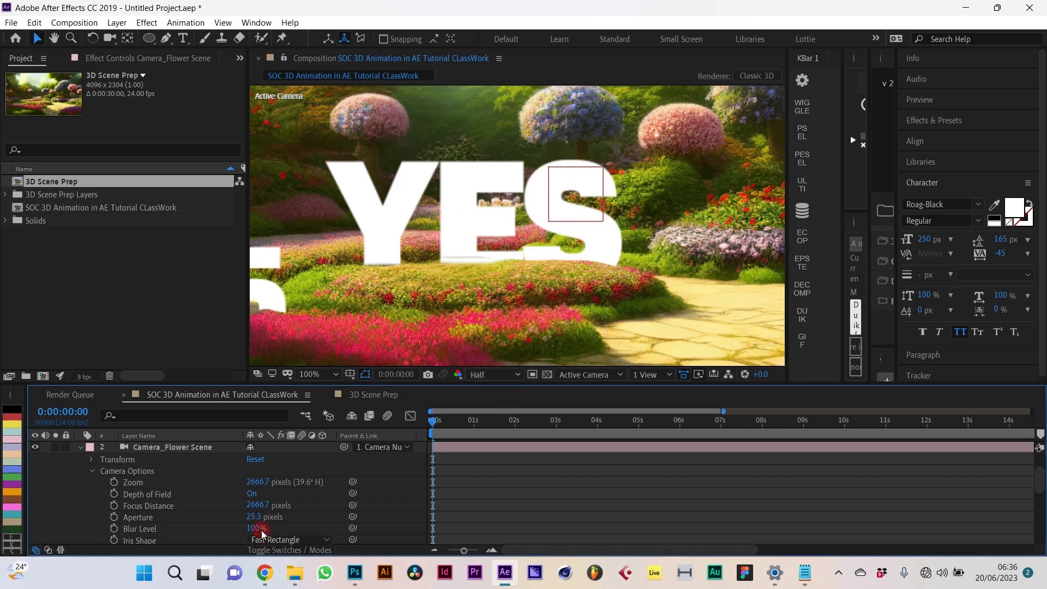
left_click_drag(254, 518, 244, 525)
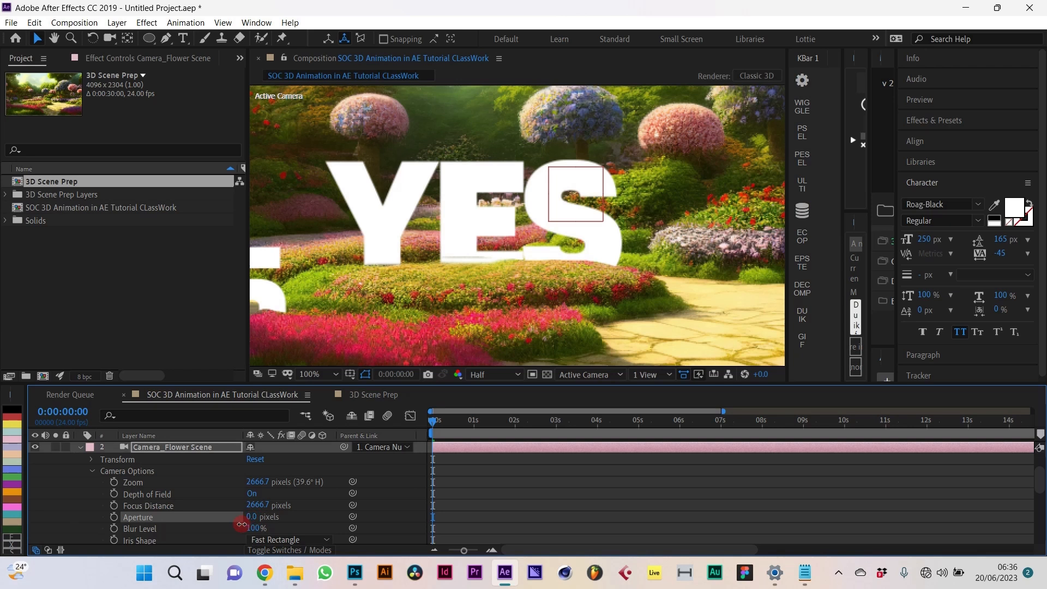
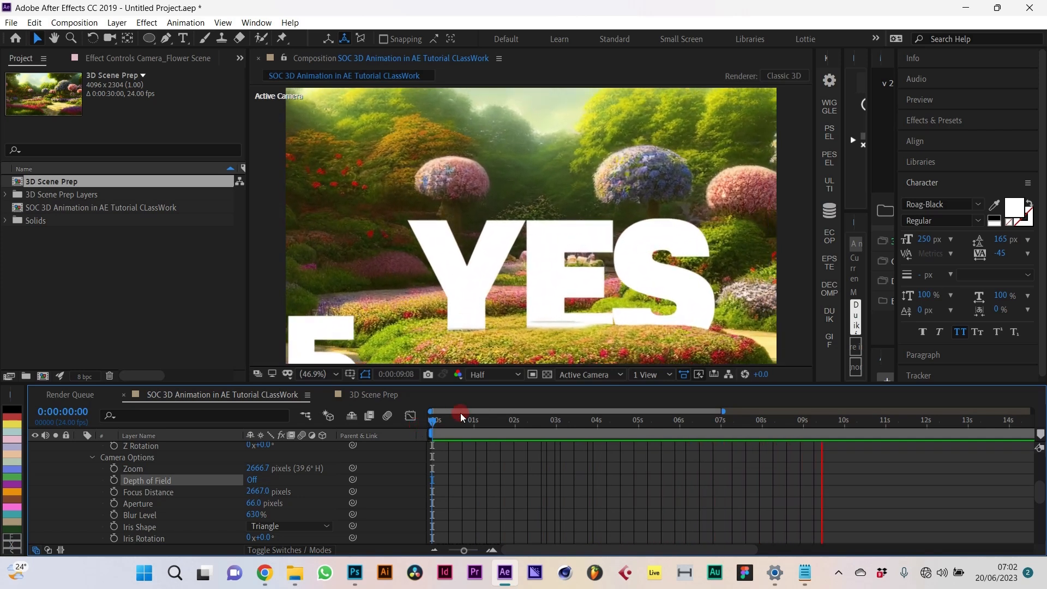
Step: Stop the preview and scrub through the opening seconds of the fly-through
left_click(500, 439)
left_click(420, 430)
left_click_drag(445, 433, 546, 468)
scroll(557, 466, "up", 5)
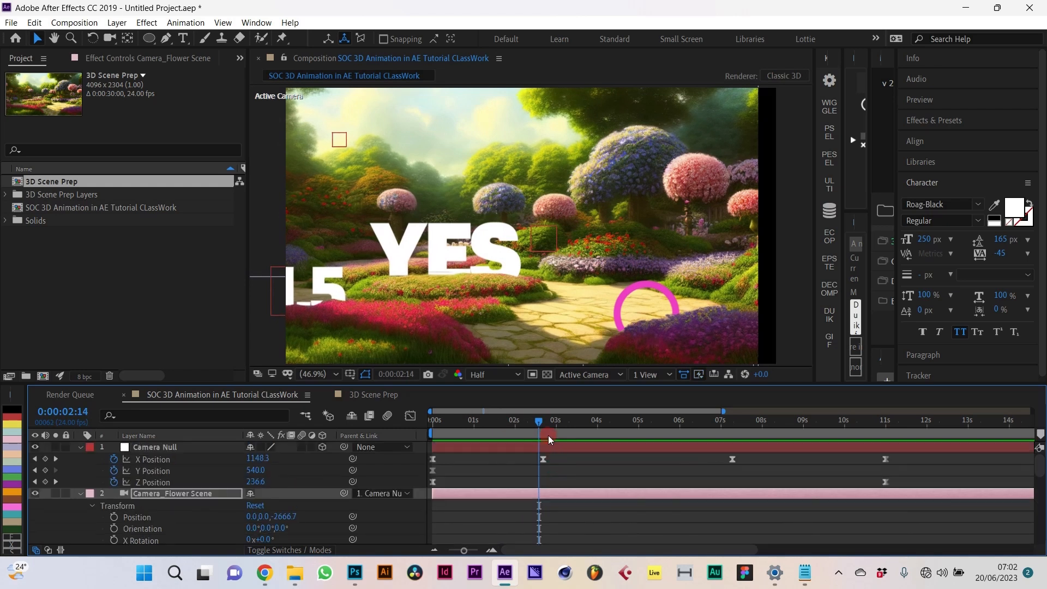
left_click_drag(538, 421, 545, 405)
Step: Set the Camera Null's X Position keyframe near 2:16 to 1240, then lower it to 1194.9
left_click(545, 460)
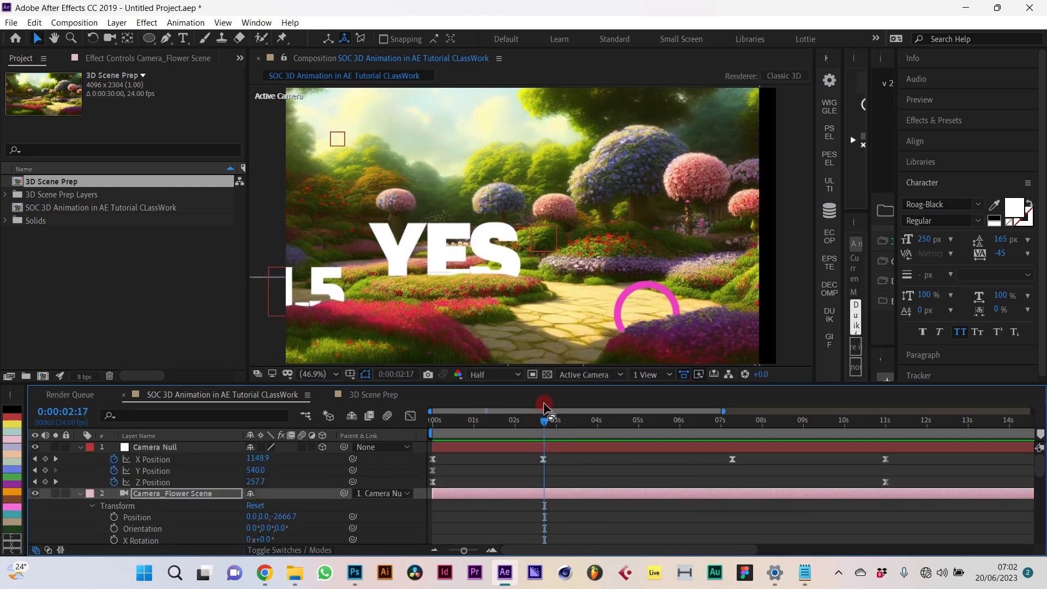
double_click(543, 459)
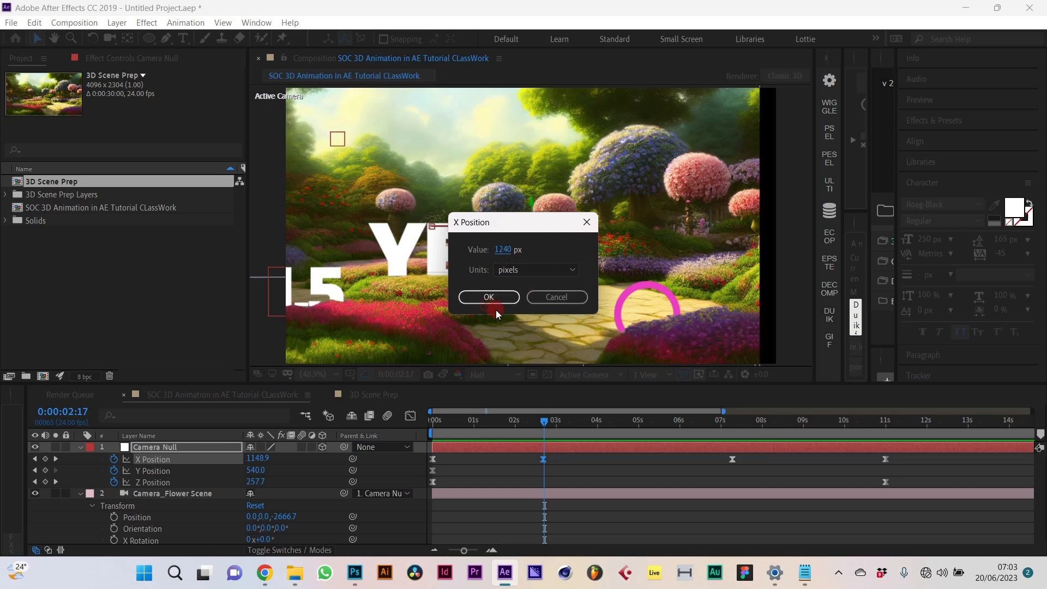
left_click(489, 298)
left_click(502, 467)
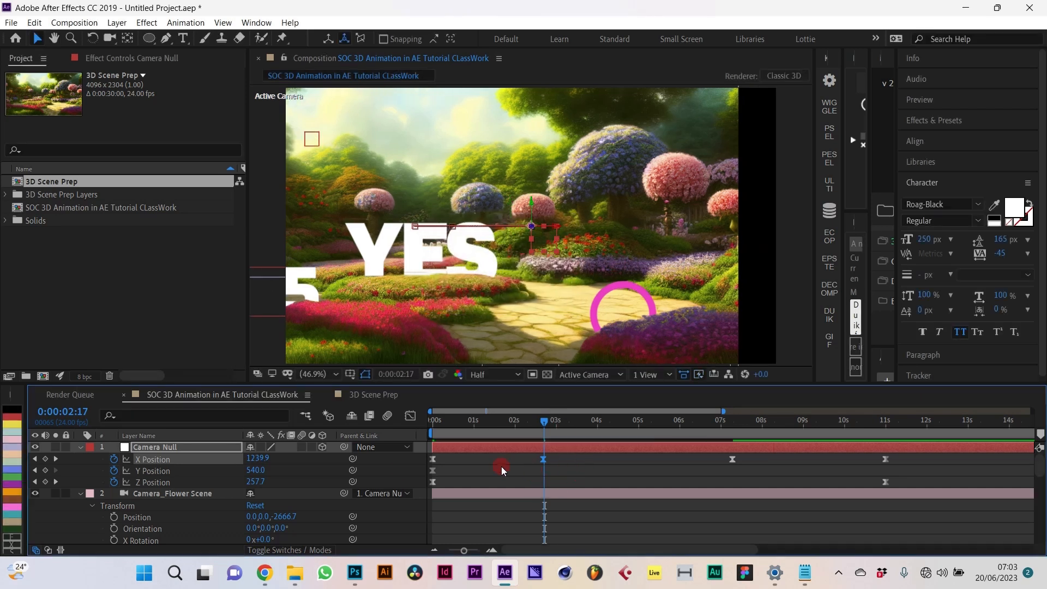
left_click_drag(261, 464, 230, 459)
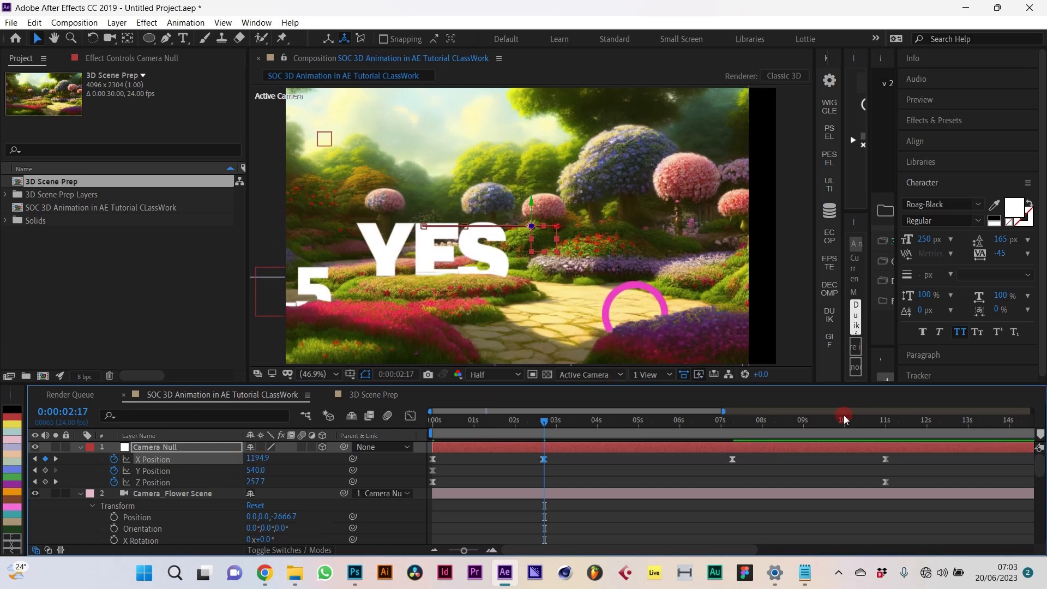
Step: Delete the 2:16 X Position keyframe and re-key it at the smaller value 1051.3
left_click_drag(722, 411, 504, 412)
left_click(797, 469)
key("Delete")
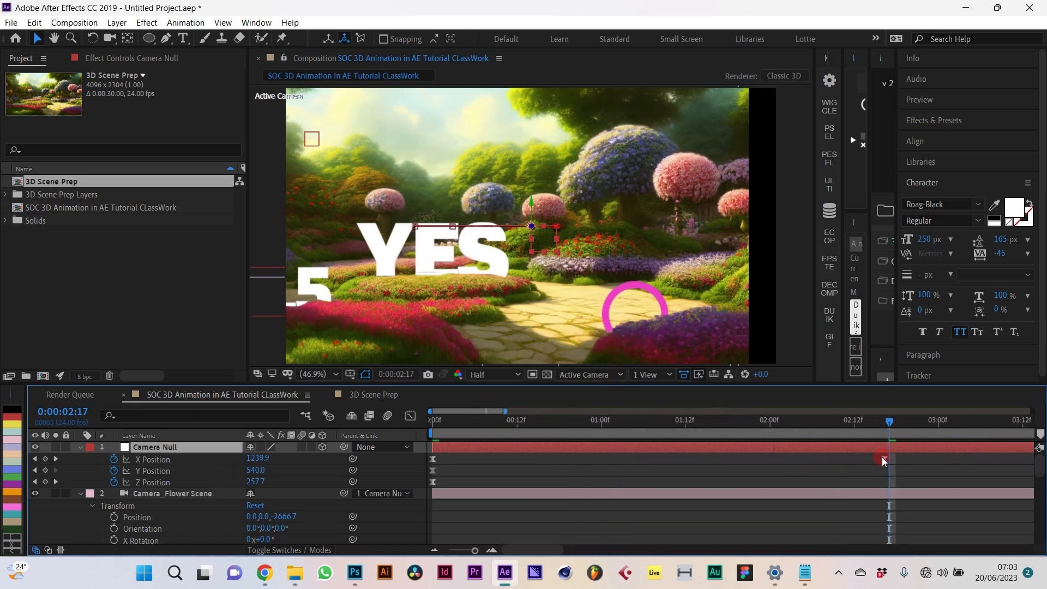
left_click(881, 419)
left_click(889, 453)
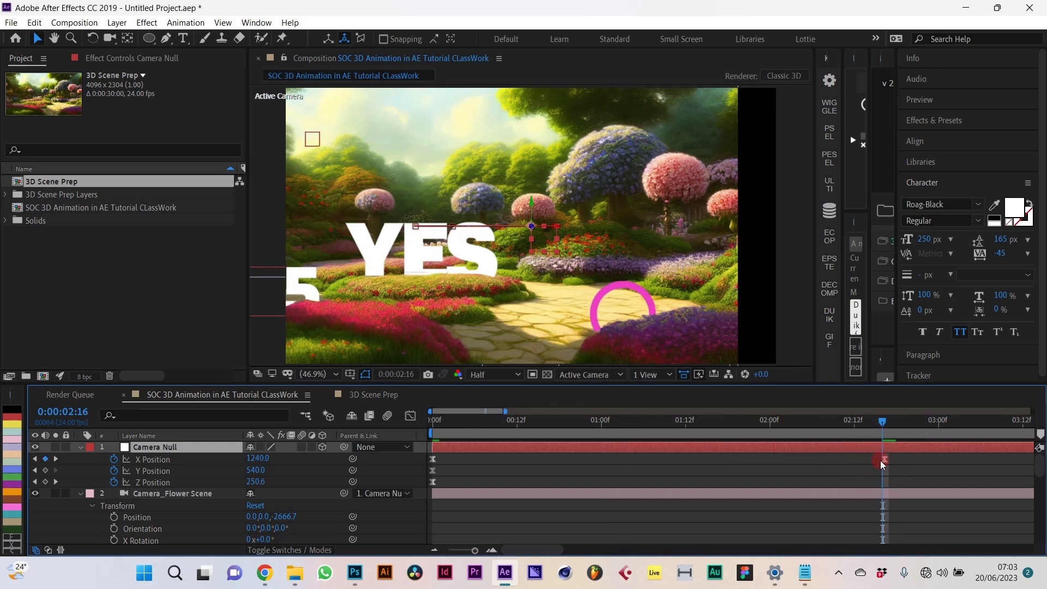
left_click(884, 463)
key("Delete")
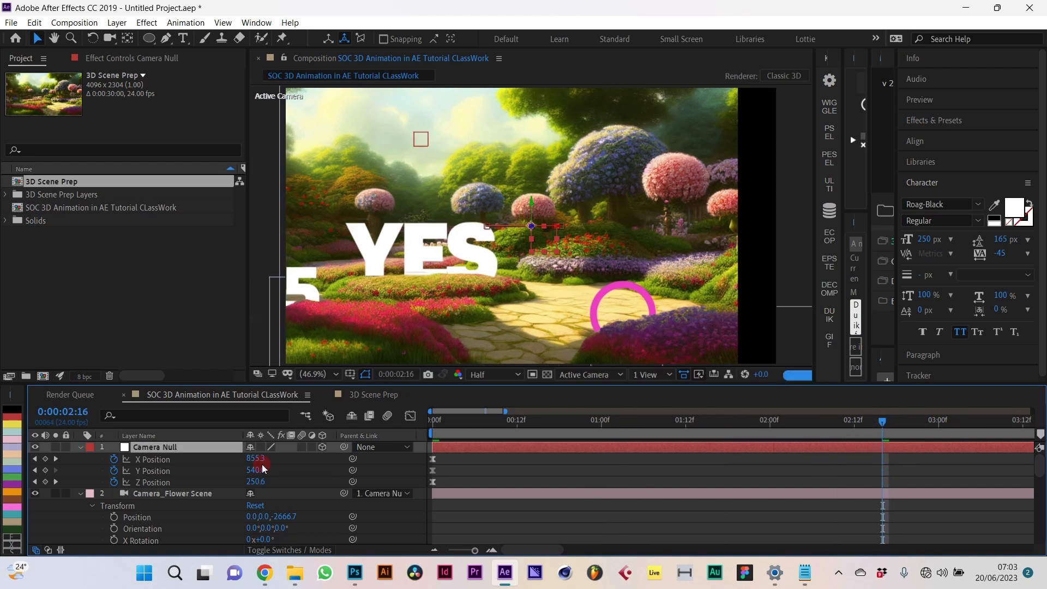
left_click_drag(255, 464, 398, 469)
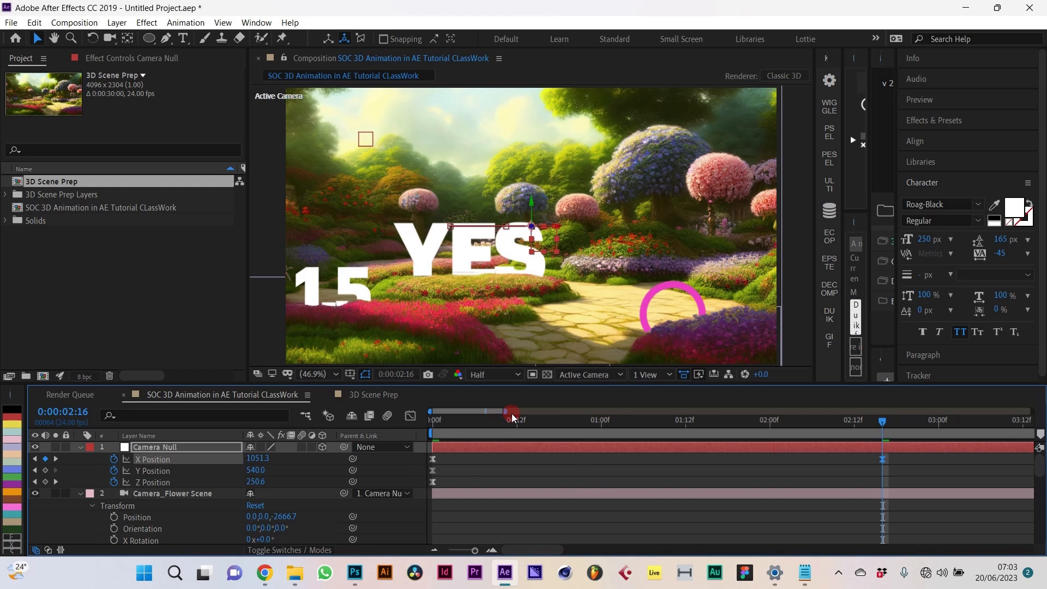
Step: Zoom the timeline back out and play the fly-through from the first frame
left_click_drag(506, 413, 750, 413)
left_click(457, 421)
key("Home")
key("space")
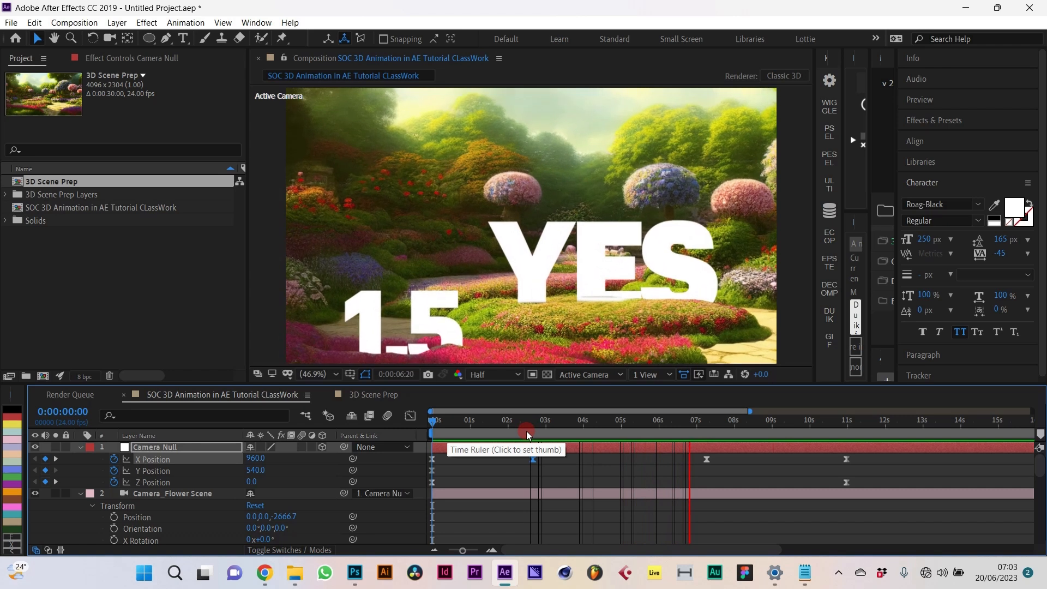
Step: At 2:17, add a null parent above the Camera Null and scale it to 98%
key("space")
left_click_drag(544, 430, 535, 431)
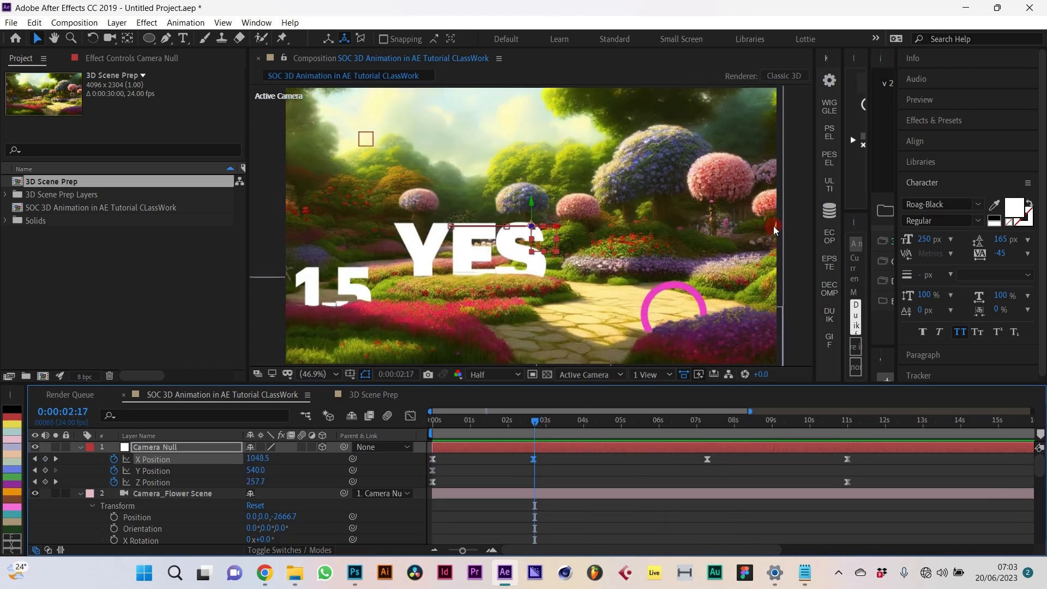
left_click(830, 154)
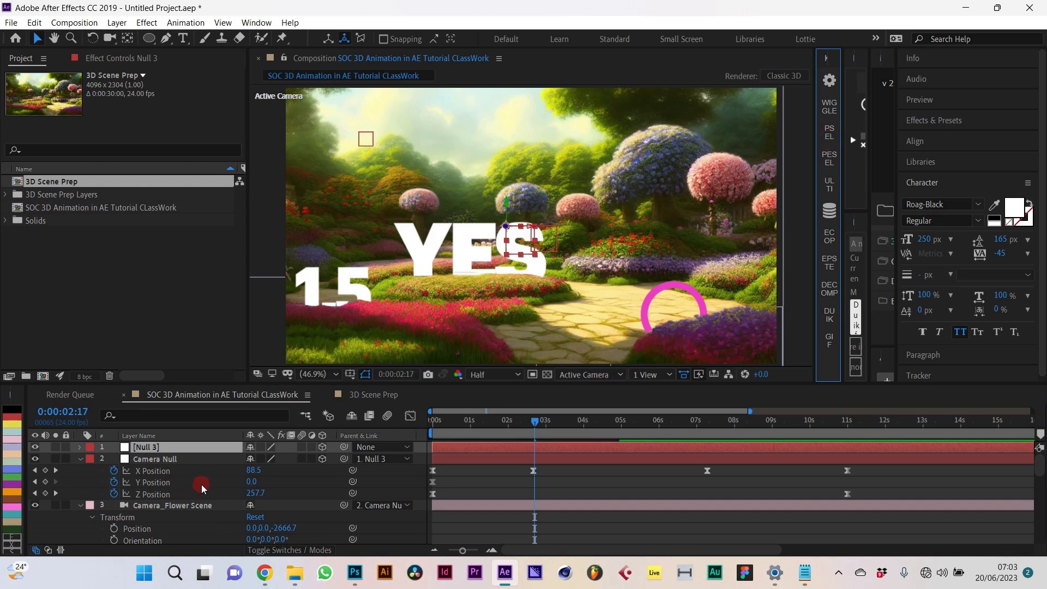
key("s")
left_click_drag(267, 459, 357, 482)
Step: Scrub through the camera move, return to the opening frame and collapse layer properties
left_click_drag(471, 425, 382, 451)
left_click(473, 489)
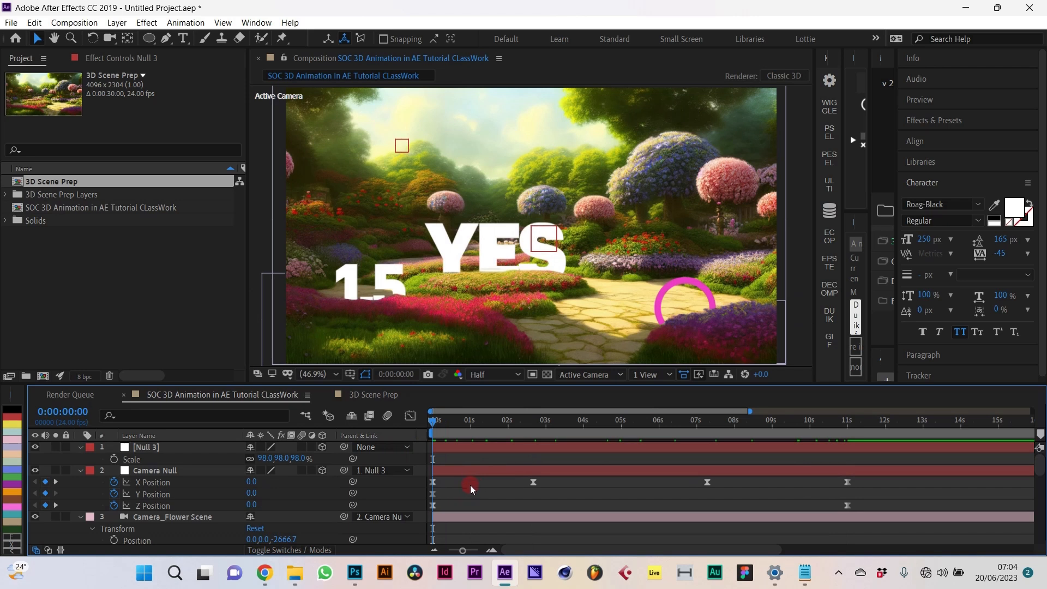
key("u")
key("u")
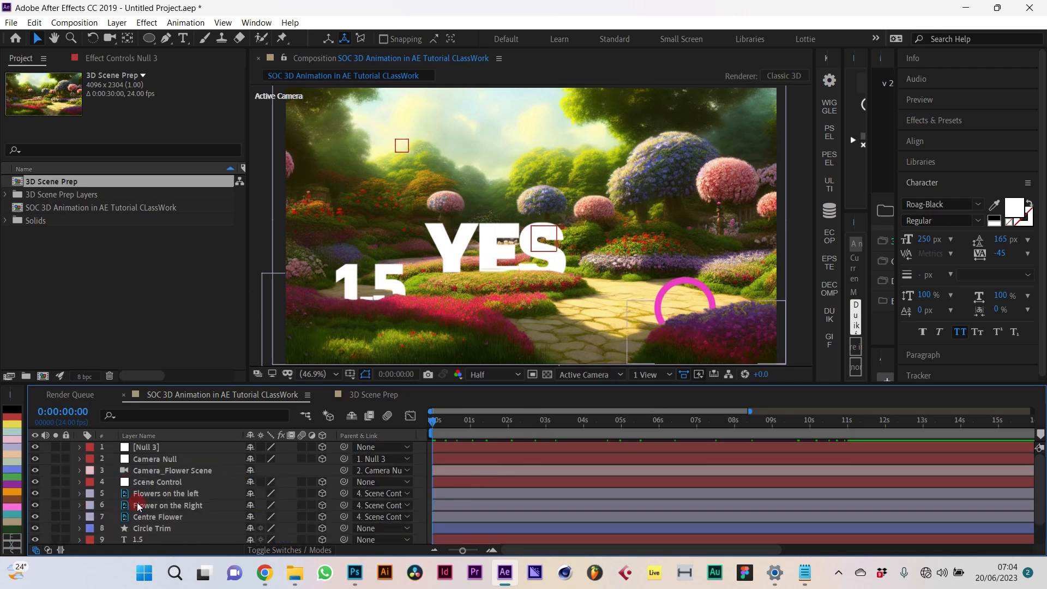
Step: Expand the Circle Trim layer and reveal the Camera Null's keyframes with time at 2:09
left_click(149, 541)
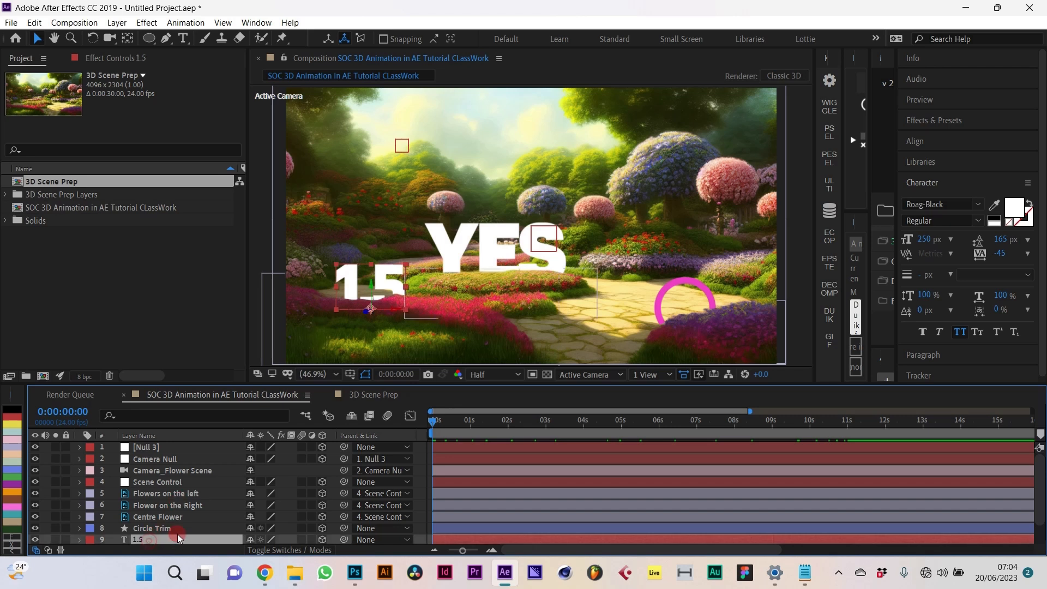
scroll(178, 534, "down", 2)
left_click(168, 509)
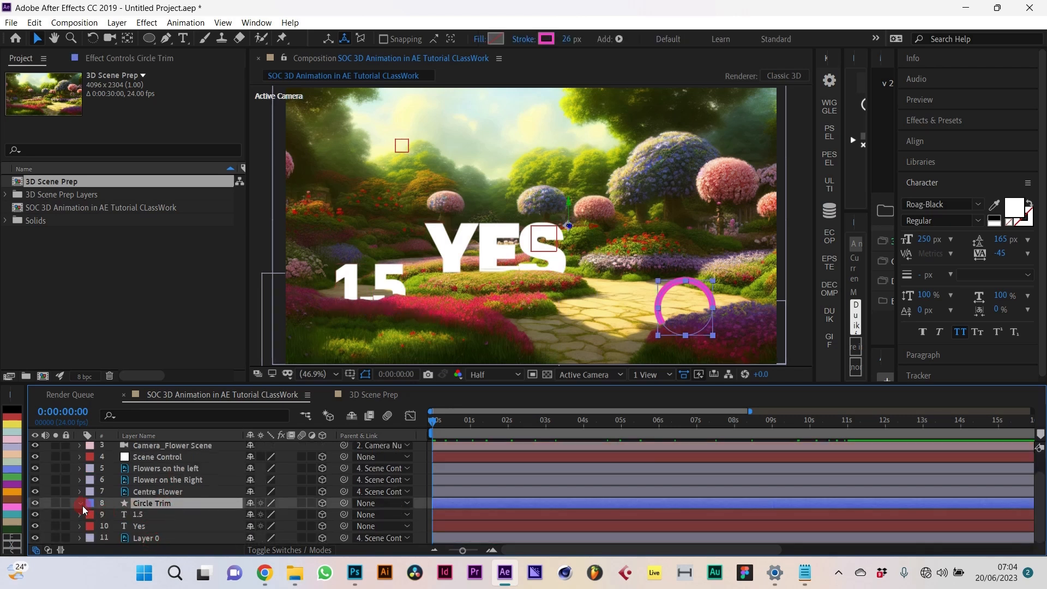
left_click(81, 503)
scroll(546, 450, "up", 3)
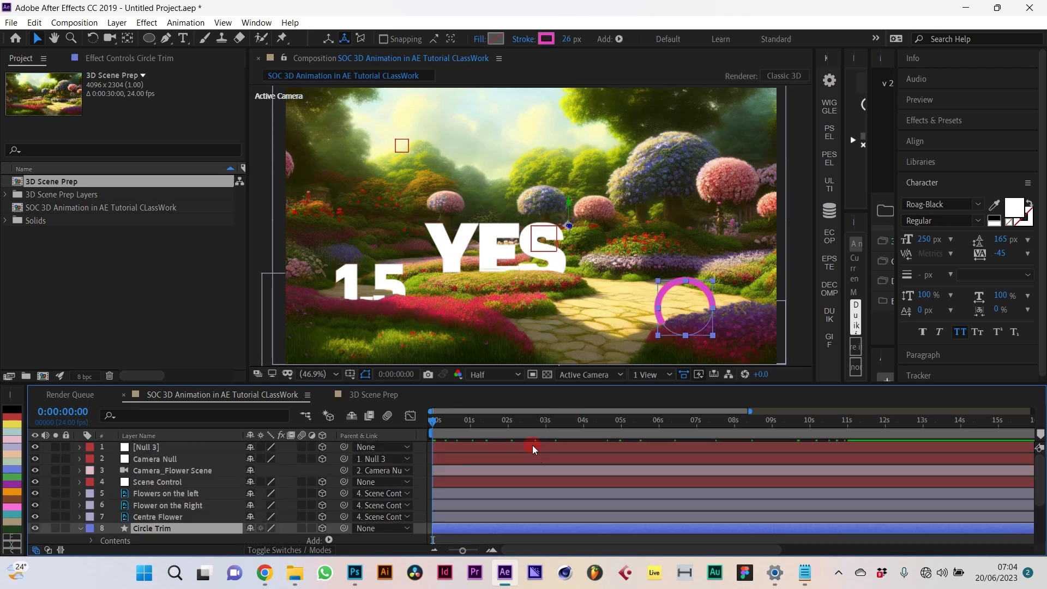
left_click(499, 457)
key("u")
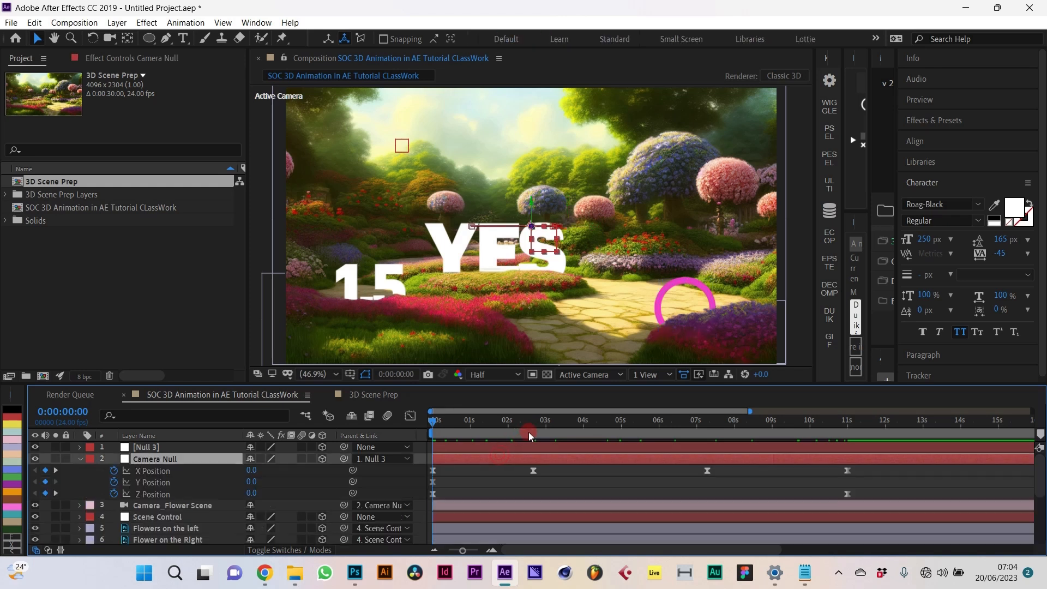
left_click(522, 437)
scroll(491, 480, "down", 3)
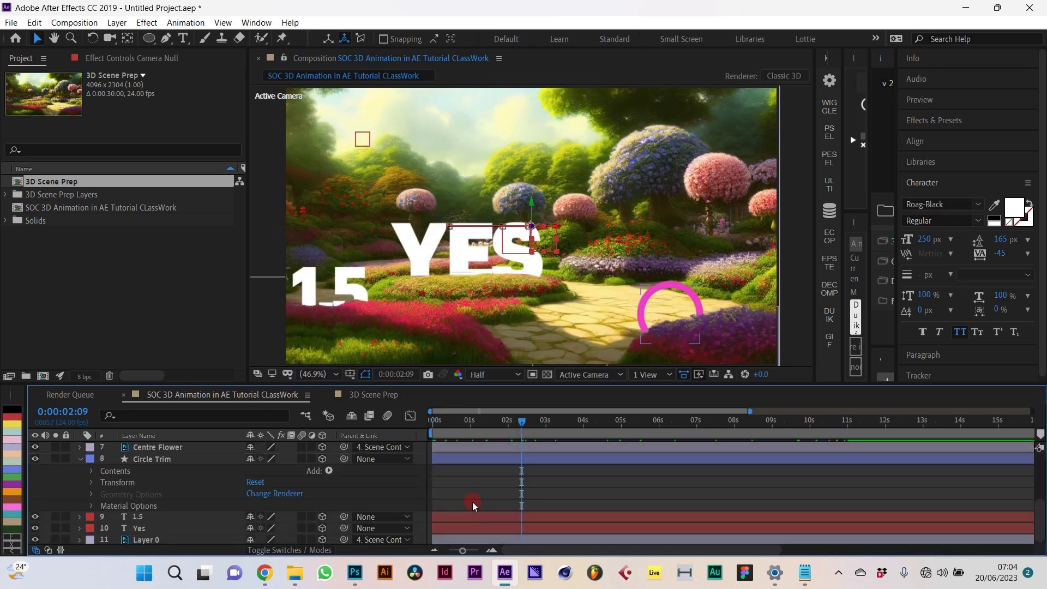
Step: Add Trim Paths to the Circle Trim ring, key End to 0%, and easy-ease both End keyframes
left_click(330, 470)
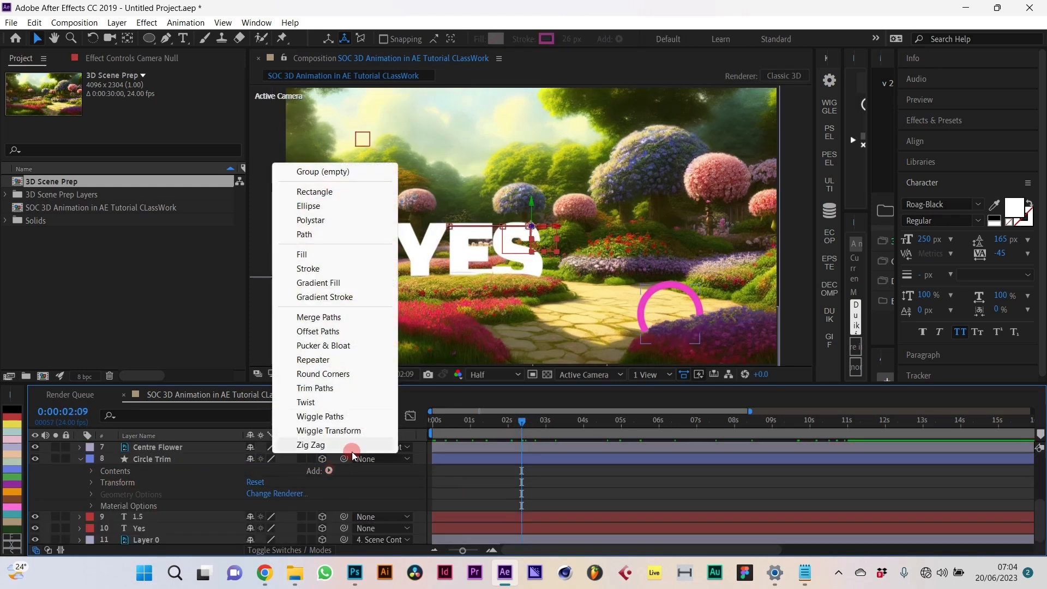
left_click(323, 388)
left_click(104, 493)
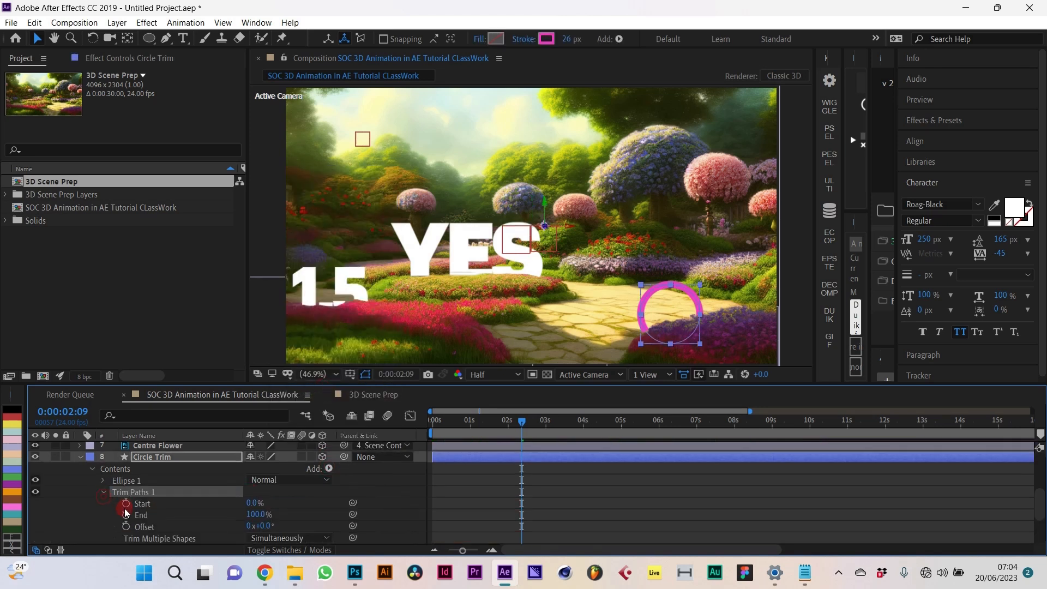
left_click(764, 513)
left_click_drag(516, 518, 558, 539)
left_click(549, 534)
left_click(536, 515)
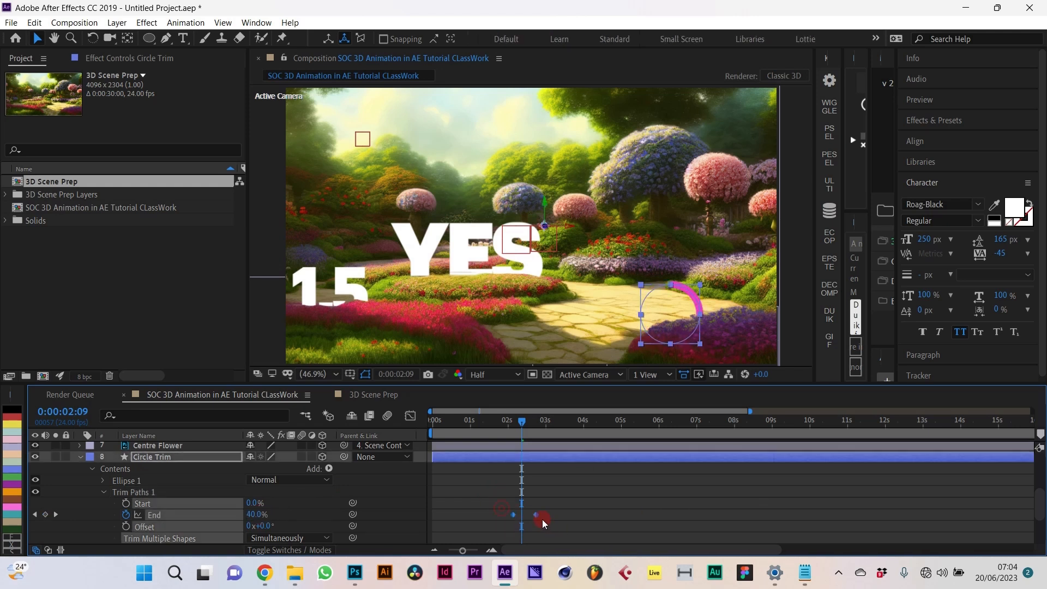
left_click(828, 265)
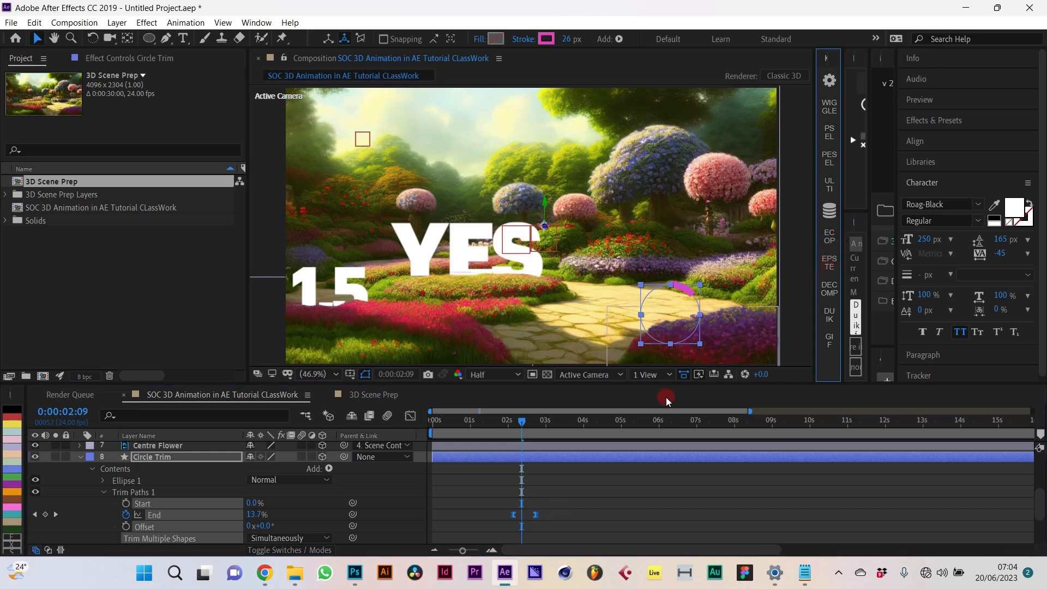
Step: Preview the ring animation from 1:19, then settle the current time near 5:22
left_click_drag(526, 430, 503, 423)
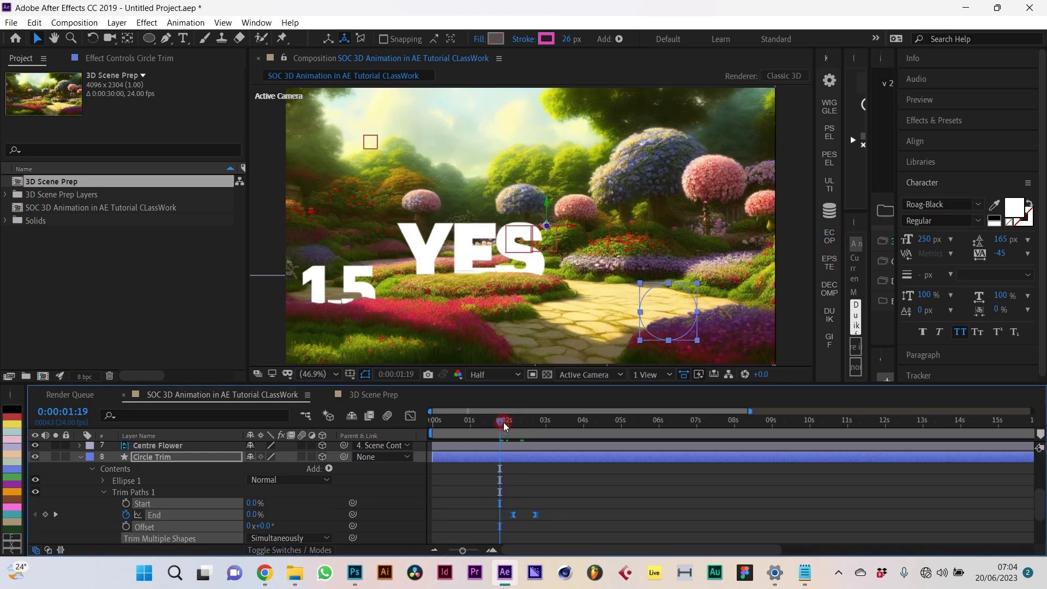
key("space")
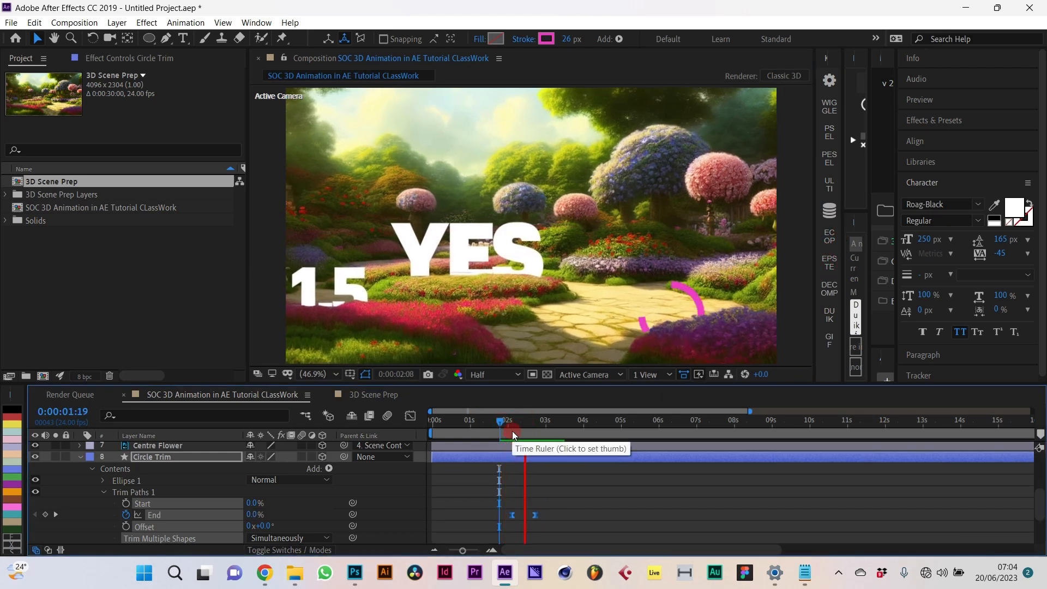
left_click(647, 517)
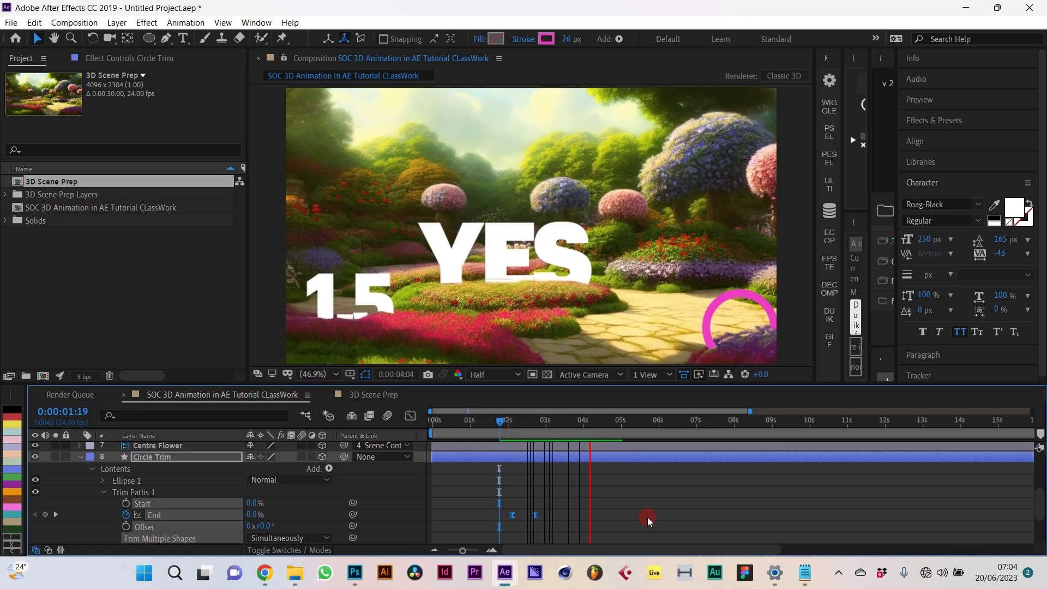
scroll(647, 515, "up", 5)
left_click(701, 426)
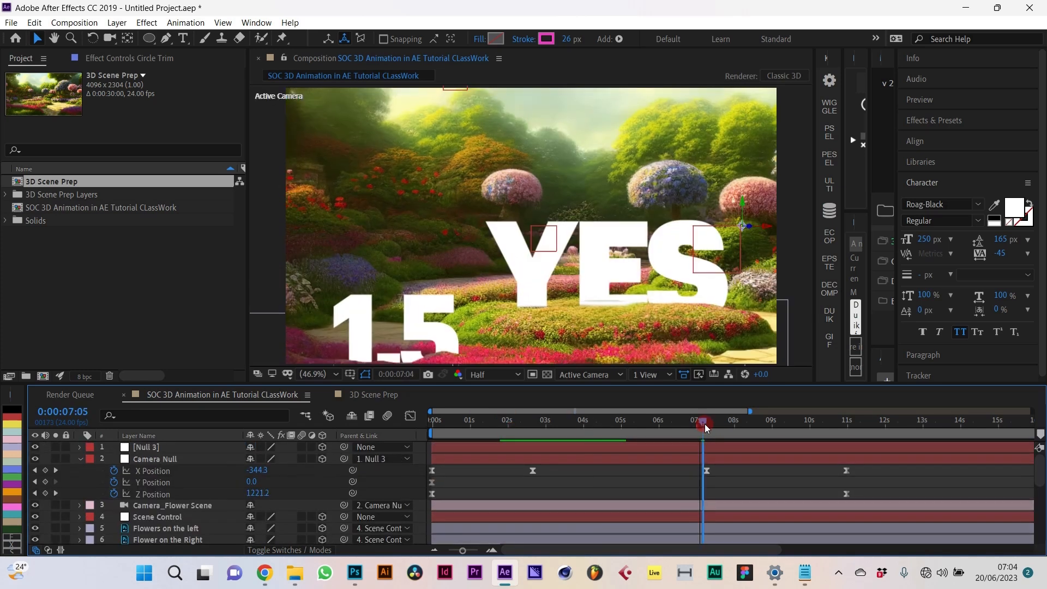
left_click_drag(699, 424, 657, 433)
left_click(485, 500)
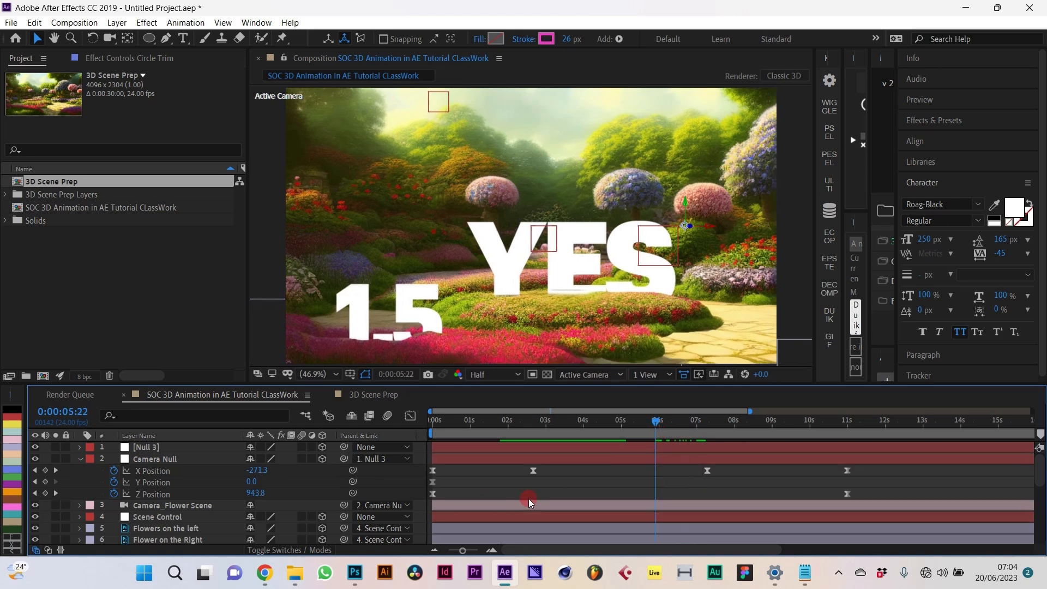
scroll(171, 527, "down", 4)
scroll(170, 522, "up", 3)
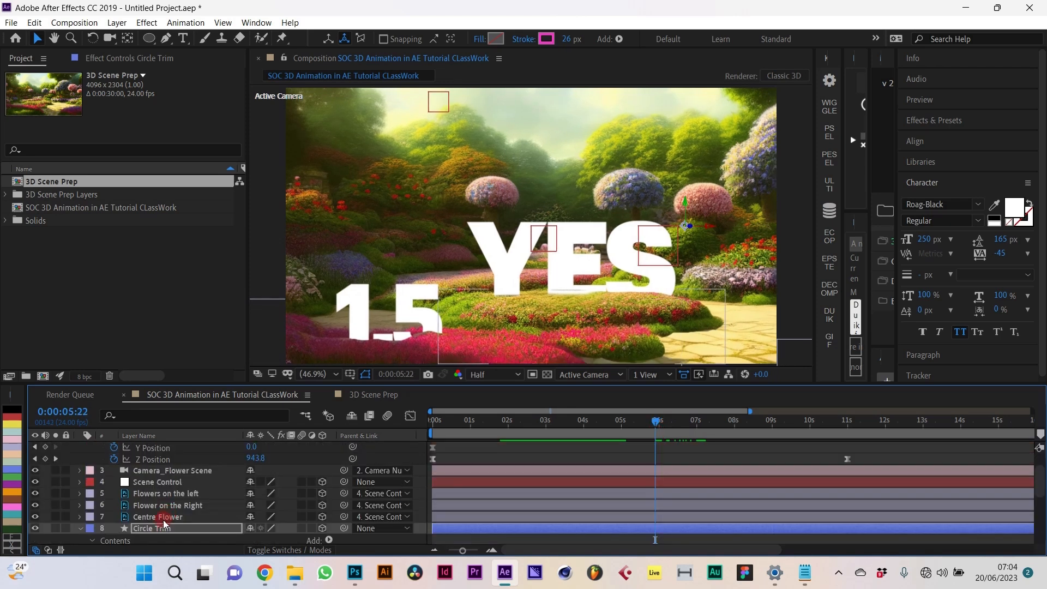
Step: Draw a rectangular mask over the 1.5 text layer
left_click(80, 529)
scroll(189, 518, "down", 1)
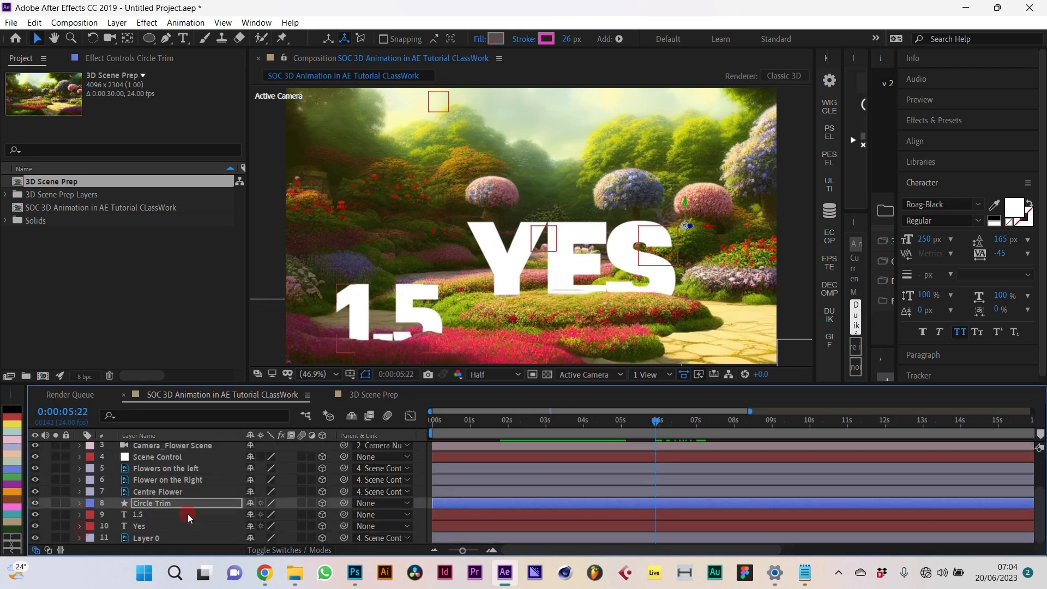
left_click(155, 513)
left_click_drag(156, 40, 196, 44)
left_click_drag(322, 270, 459, 362)
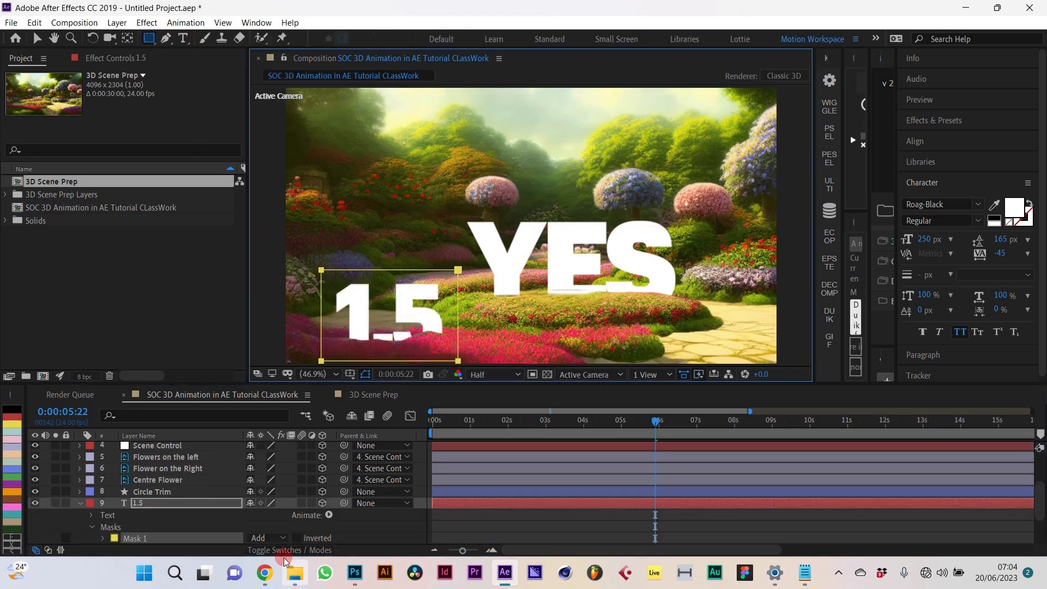
Step: Add a Position animator to 1.5, keying 0,202 at 5:02 rising to 0,0, with easy ease
left_click(232, 508)
left_click(329, 517)
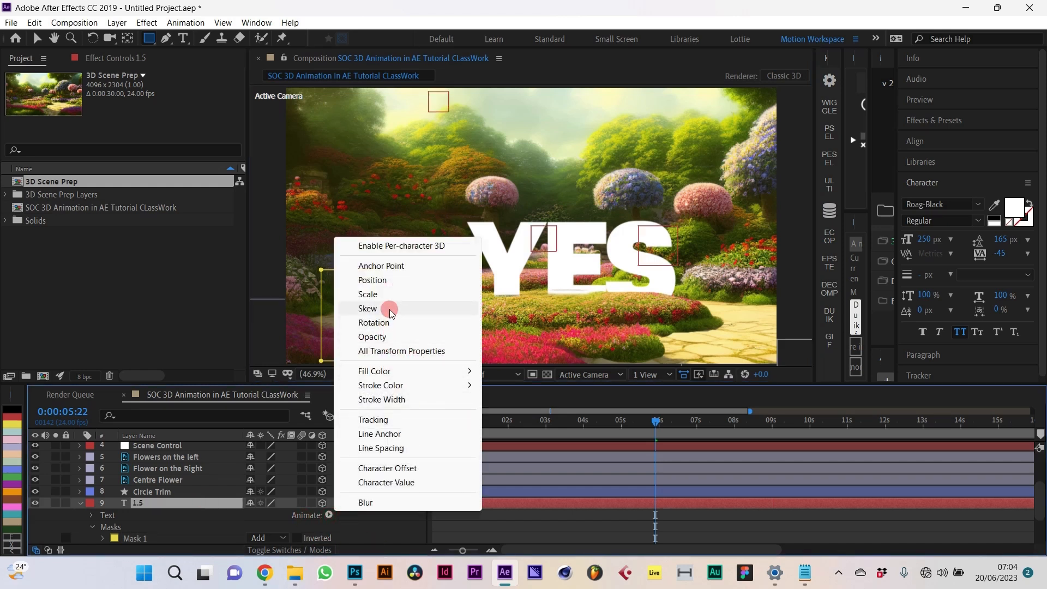
left_click(382, 280)
scroll(247, 515, "down", 2)
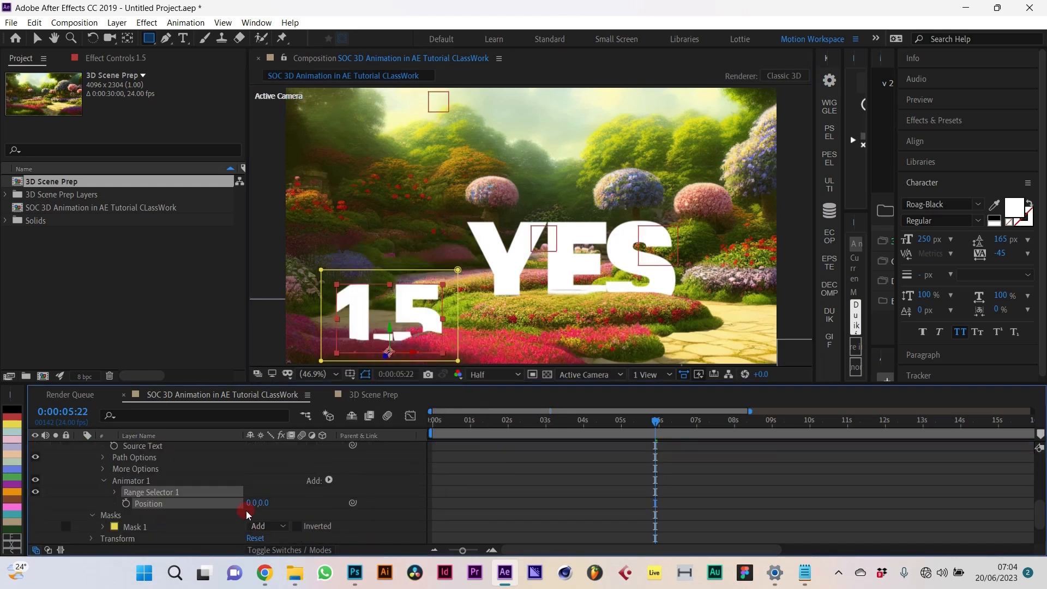
left_click(132, 504)
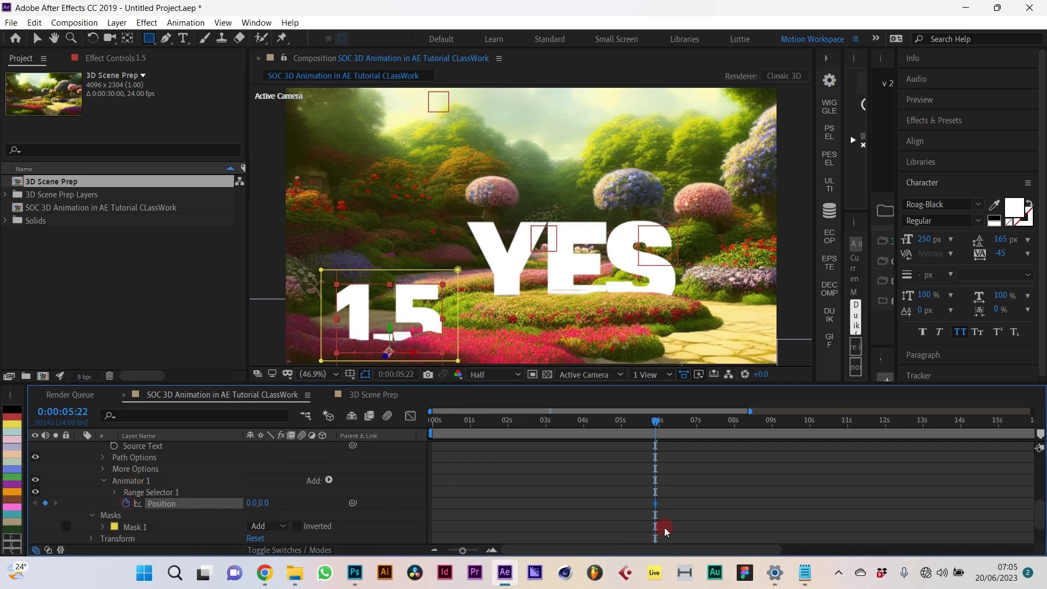
left_click(625, 423)
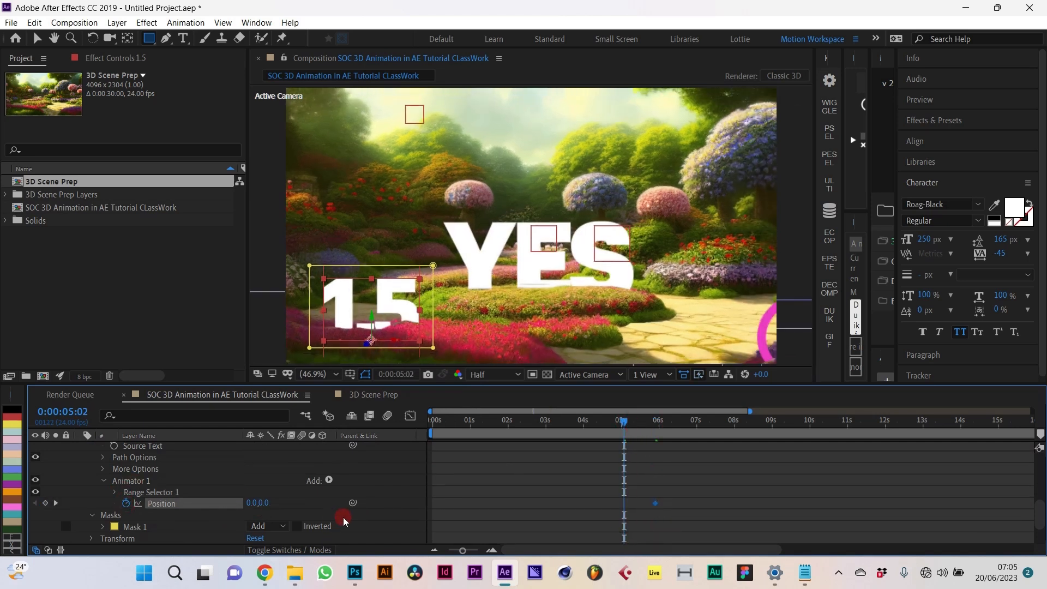
left_click_drag(266, 502, 397, 509)
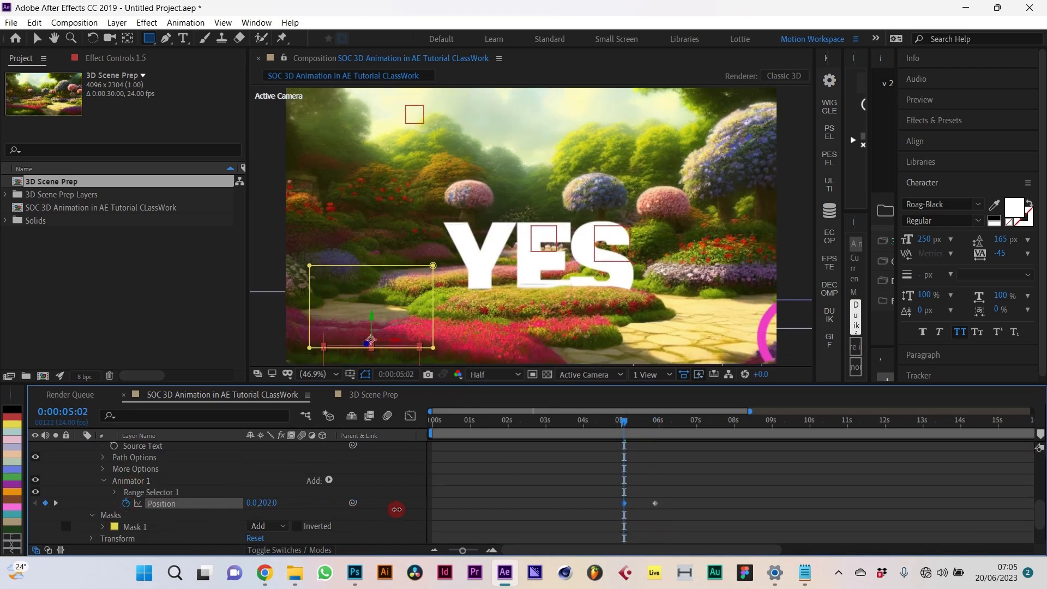
left_click_drag(608, 490, 672, 511)
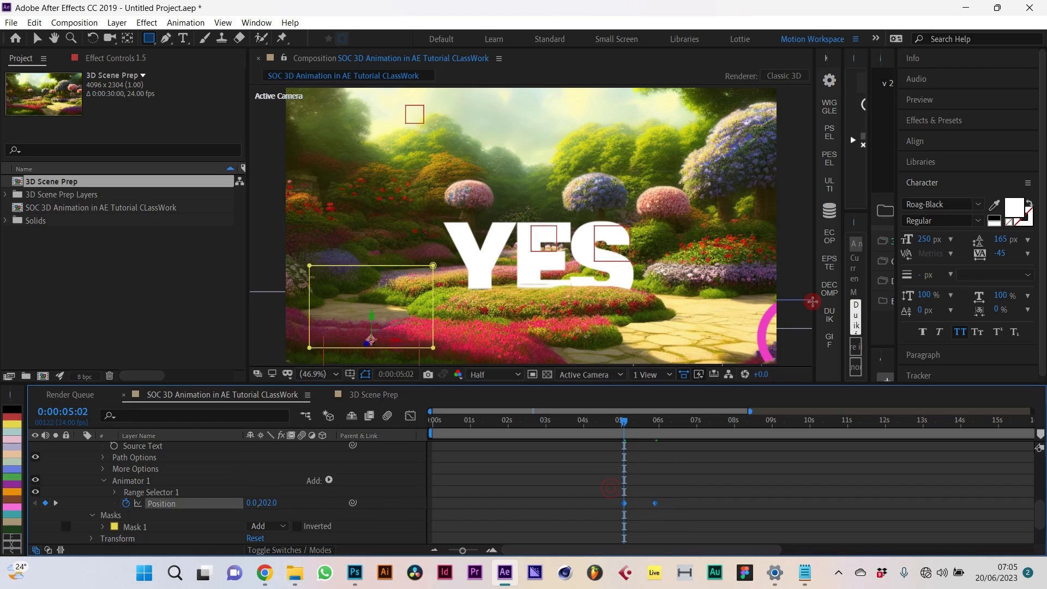
left_click(829, 263)
Step: Preview the 1.5 rise from about 2 seconds and nudge one Position keyframe earlier
left_click_drag(600, 429, 523, 434)
key("space")
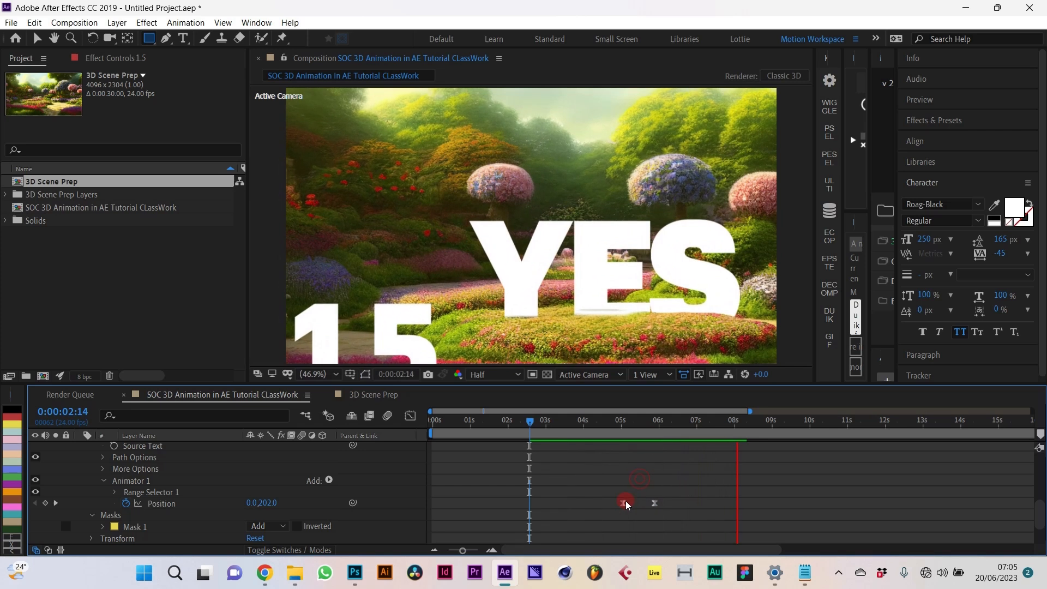
key("space")
left_click_drag(623, 502, 612, 503)
left_click_drag(669, 421, 663, 453)
scroll(226, 493, "up", 6)
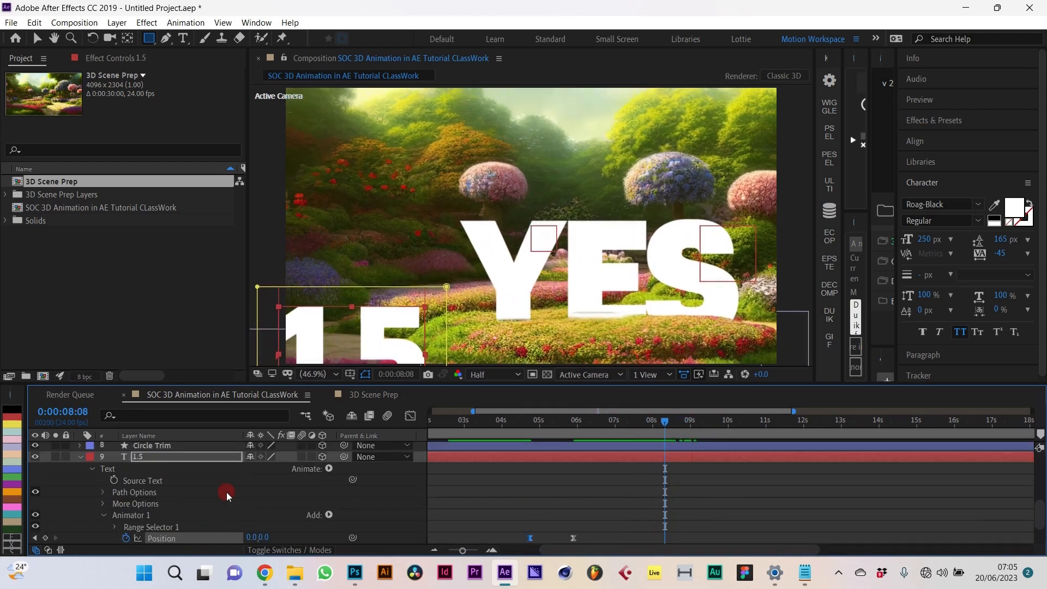
scroll(182, 503, "down", 8)
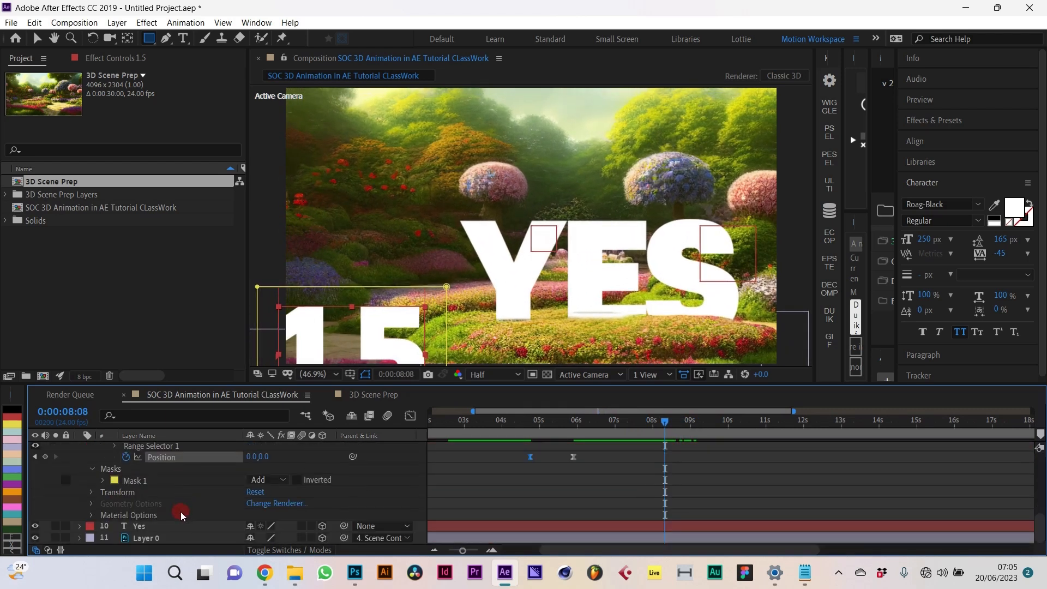
Step: Draw a rectangular mask around the YES text and add a Position animator to it
left_click(174, 526)
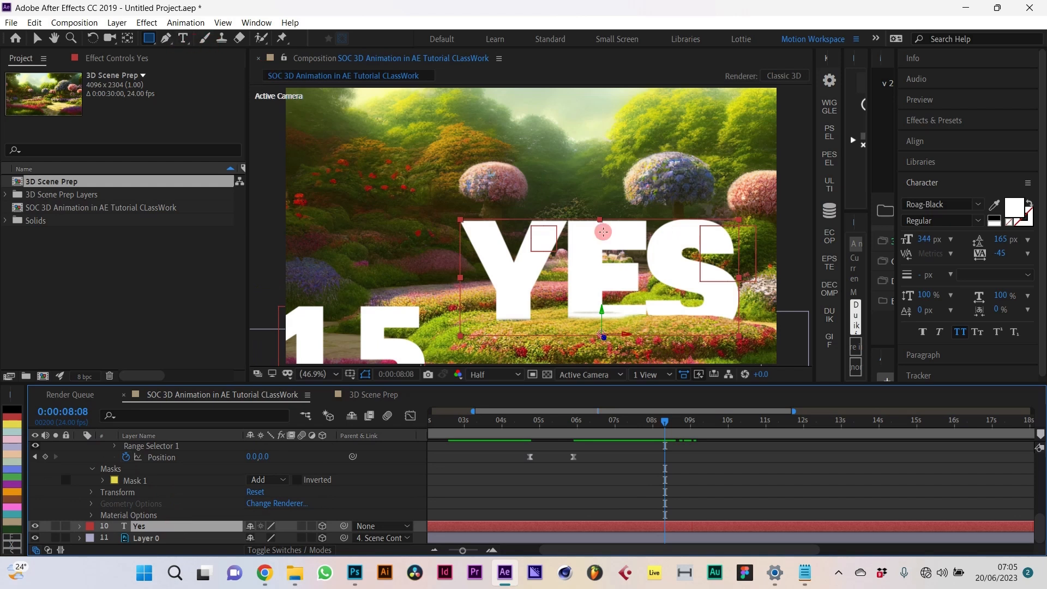
left_click_drag(443, 198, 761, 345)
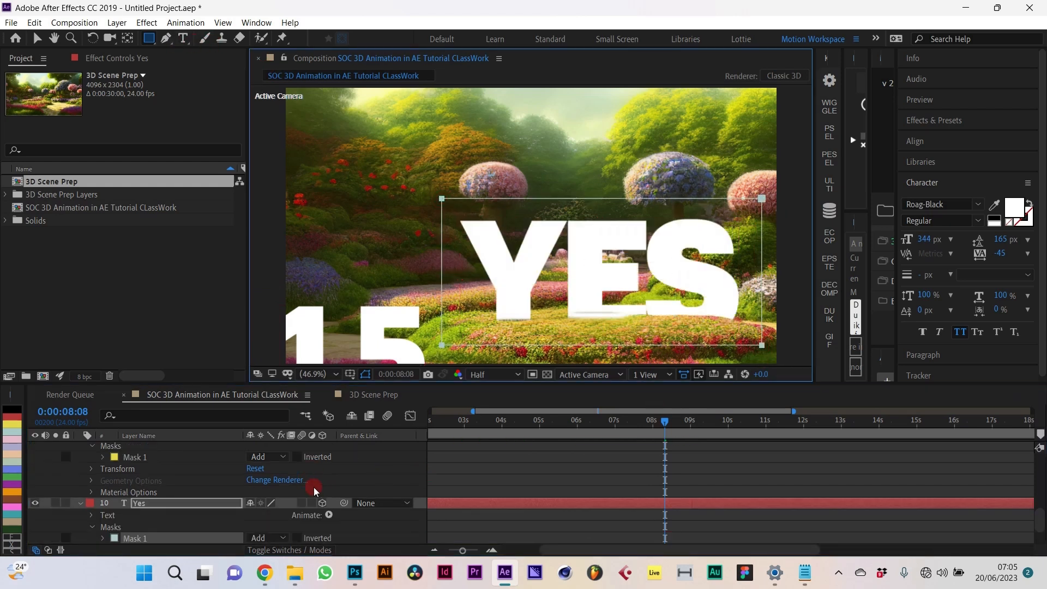
left_click(215, 498)
left_click(280, 526)
left_click(330, 516)
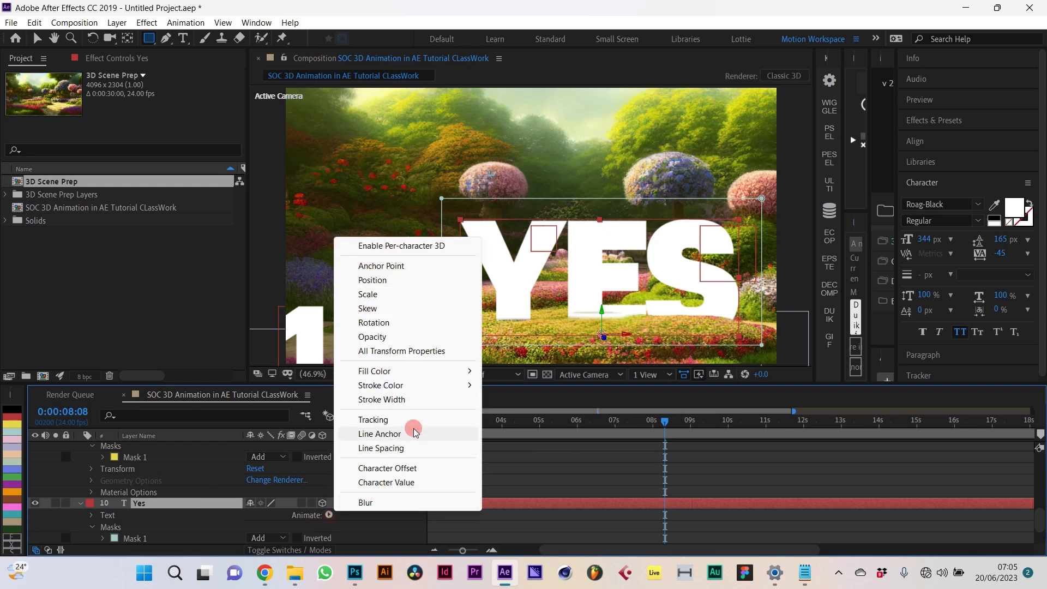
left_click(394, 289)
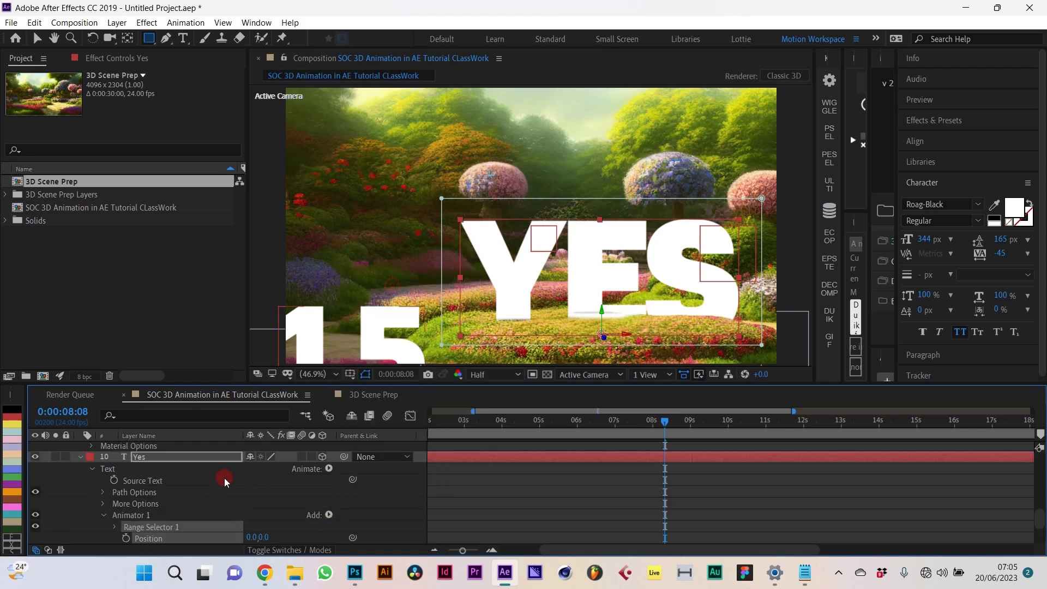
Step: Key YES Position from 0,240 at 7:21 to 0,0 at 8:08 with easy ease, then preview
left_click(127, 503)
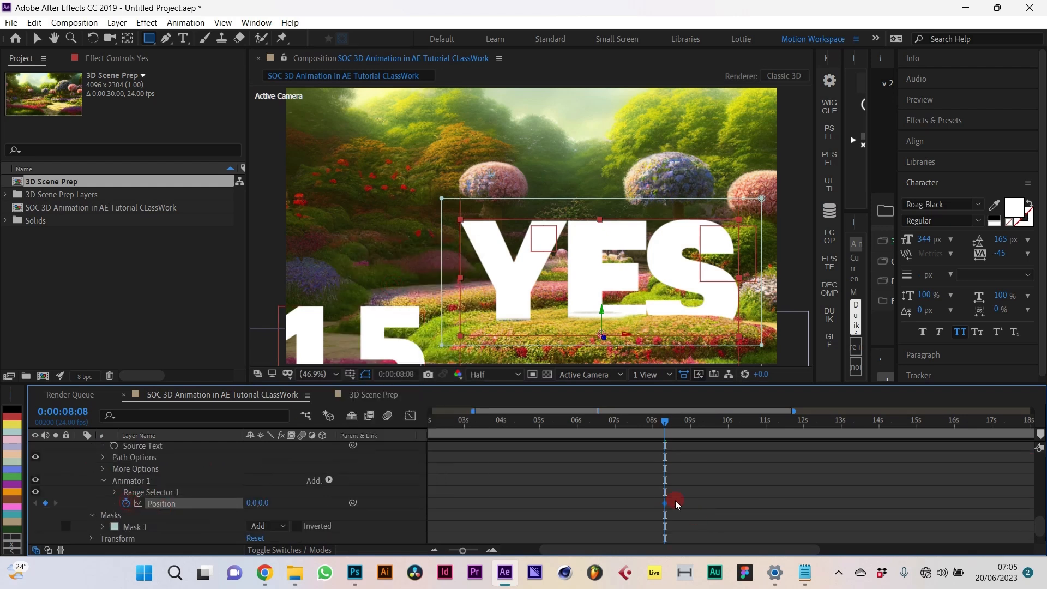
left_click_drag(657, 440, 648, 441)
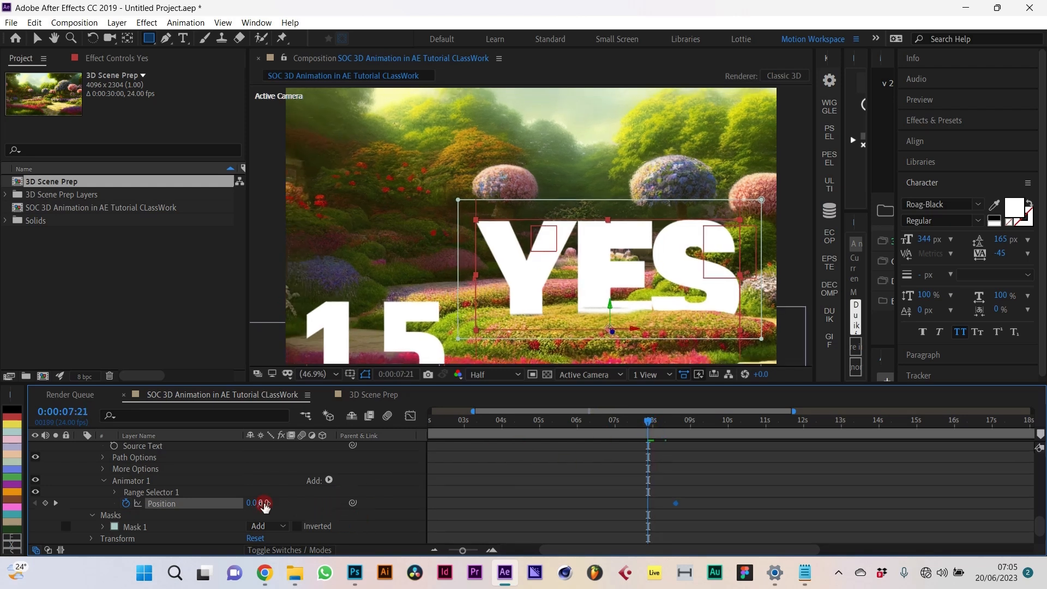
left_click_drag(264, 504, 430, 502)
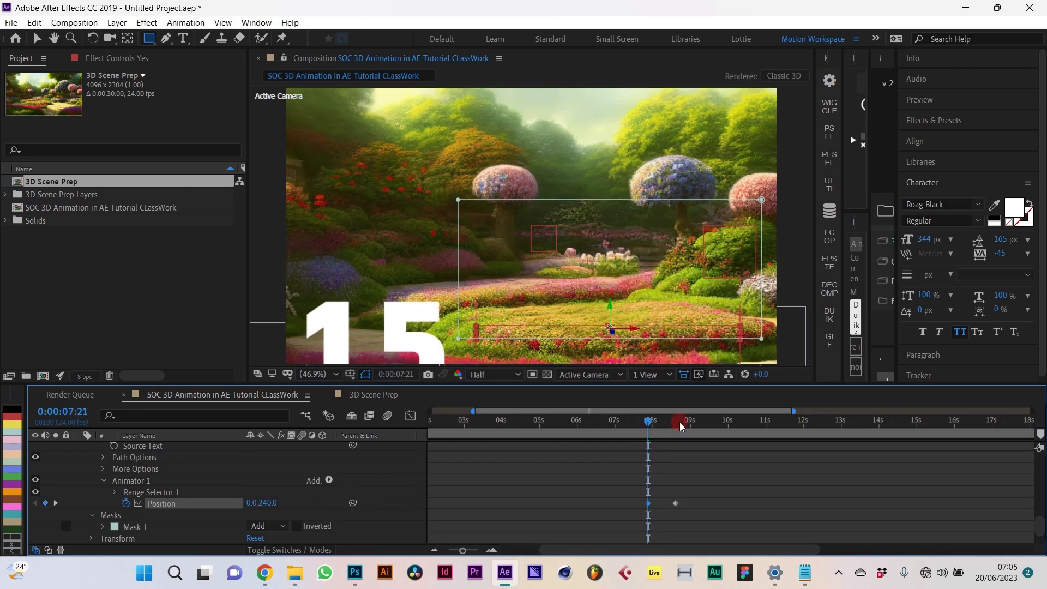
left_click_drag(640, 504, 708, 523)
left_click(828, 294)
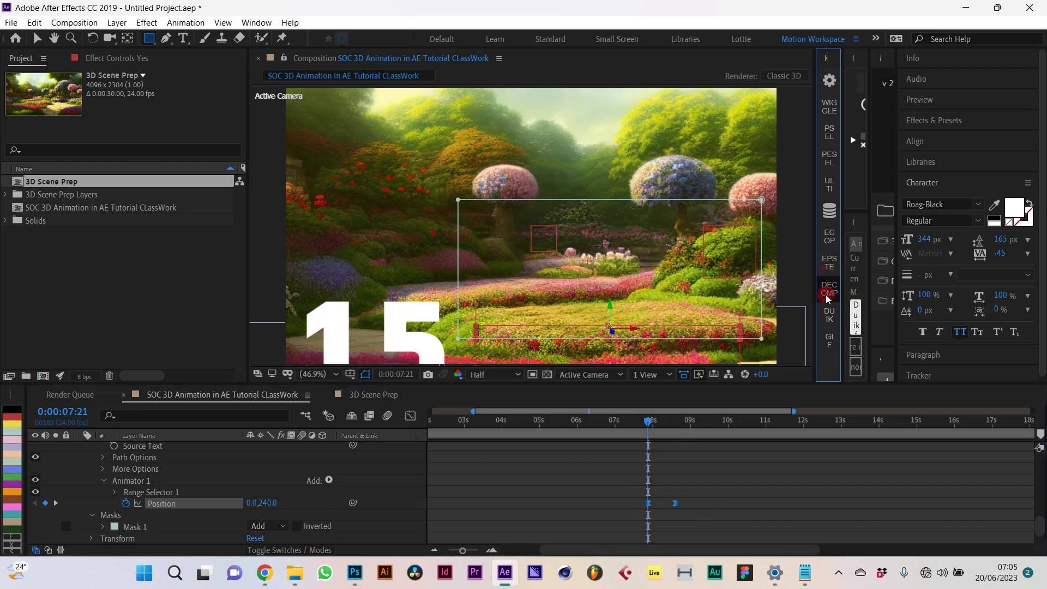
left_click(638, 512)
left_click(647, 504)
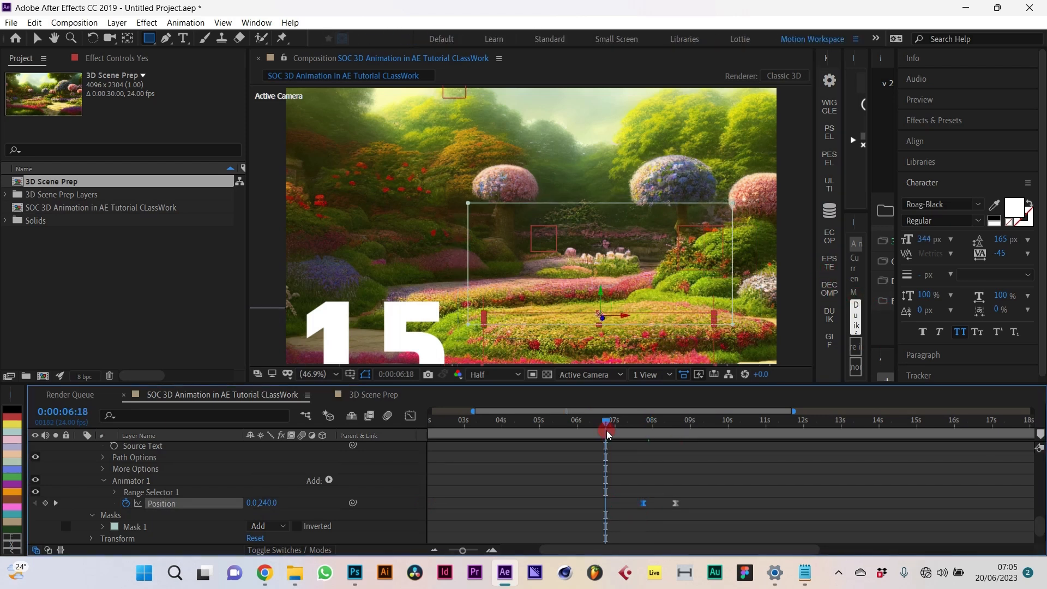
key("space")
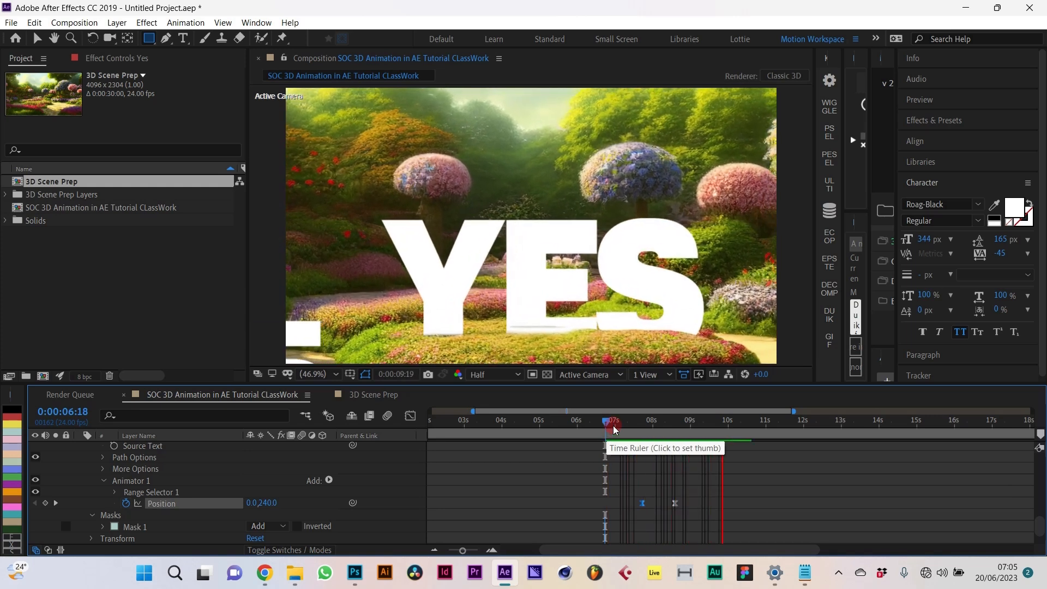
Step: Show the first 18 seconds of the timeline, return to the start and collapse all layer properties
key("space")
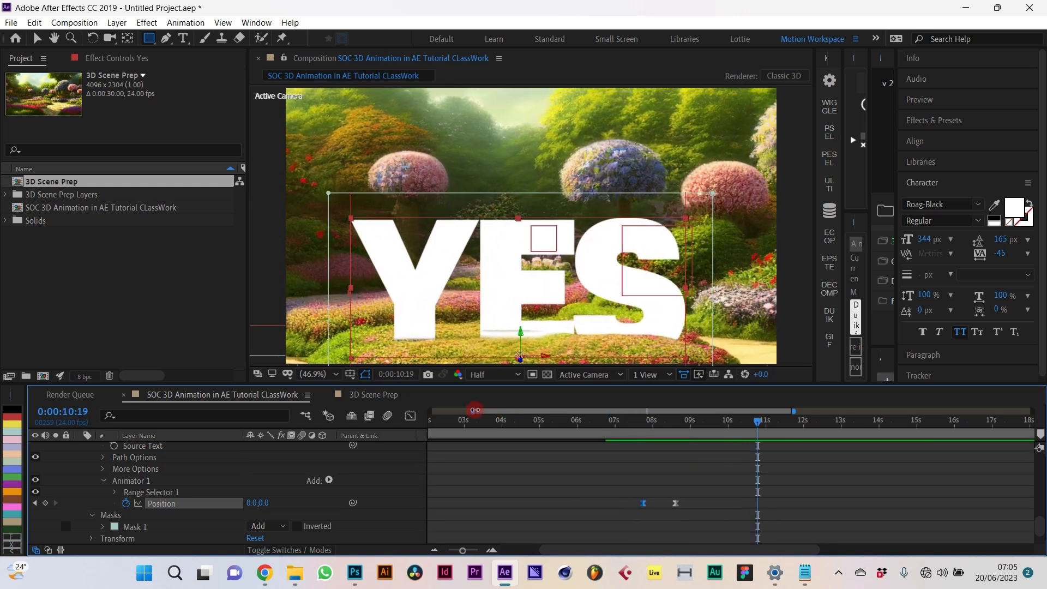
left_click_drag(475, 410, 406, 409)
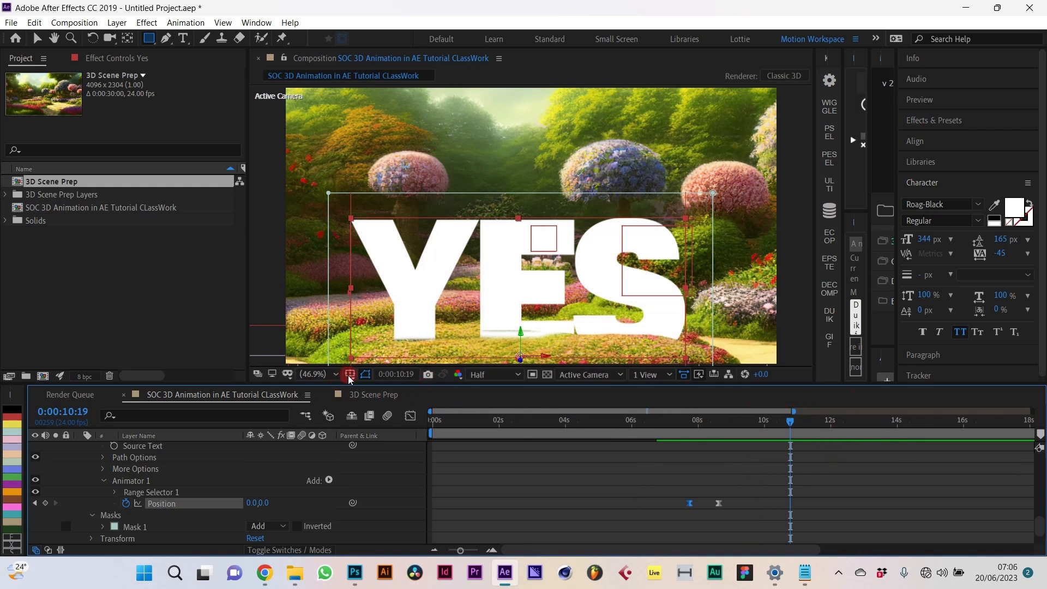
left_click_drag(469, 421, 394, 422)
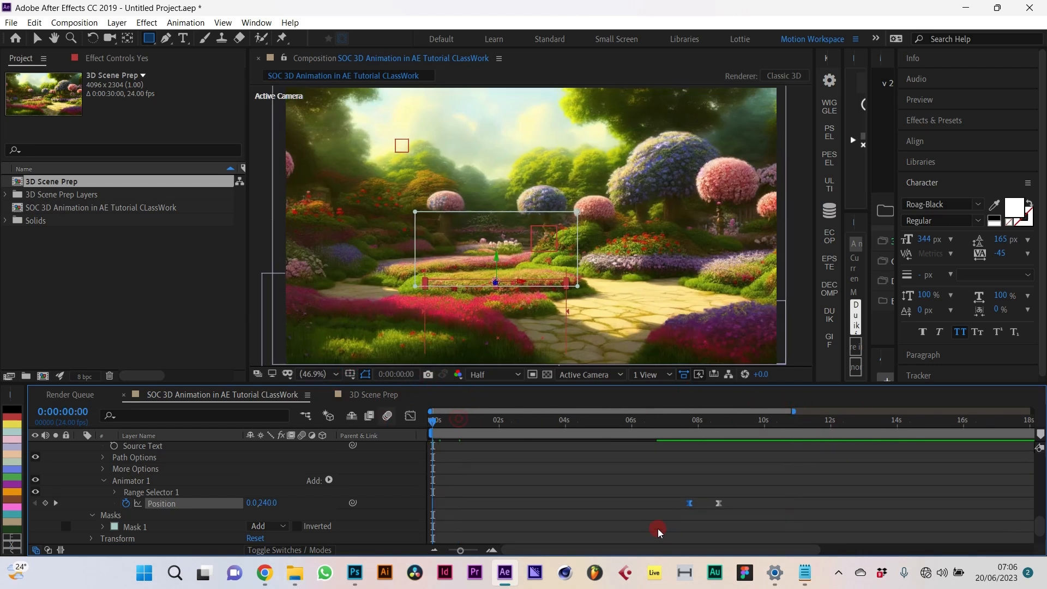
left_click(602, 478)
key("u")
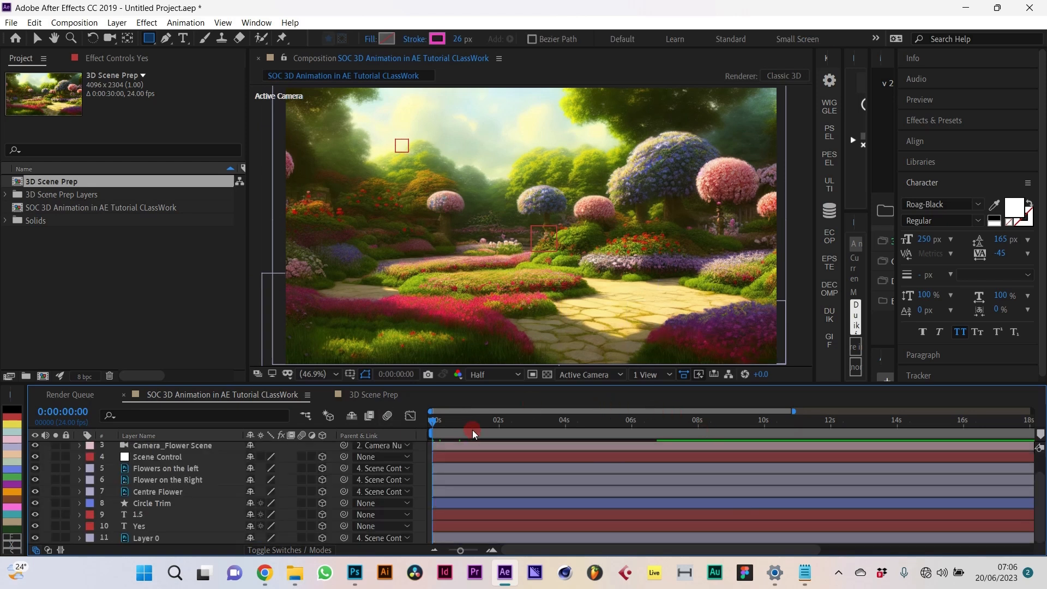
Step: Scrub and preview the whole fly-through to check the 1.5 and YES texts rising into view
left_click_drag(464, 421, 984, 453)
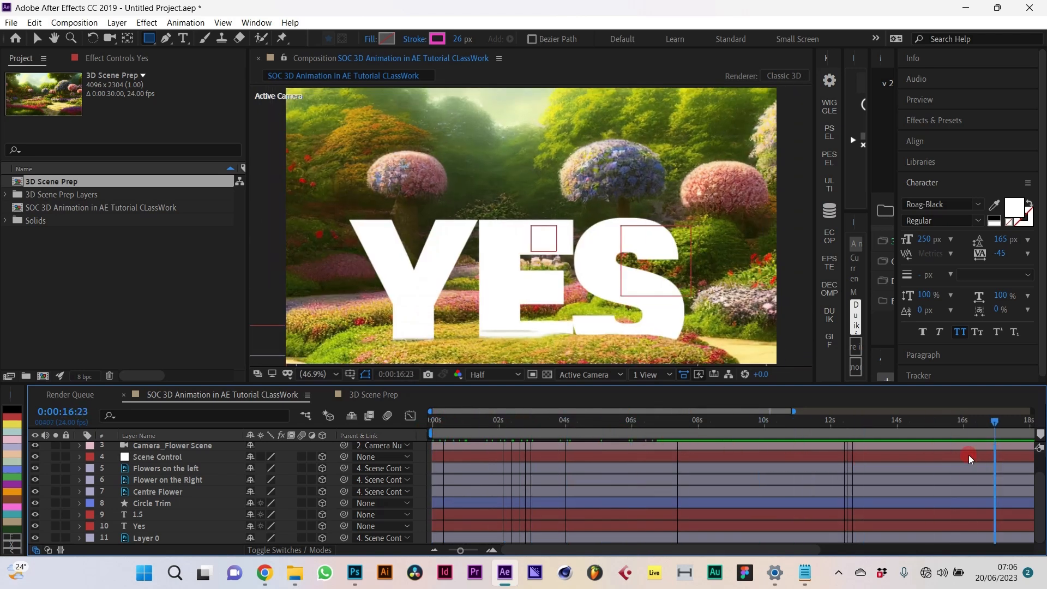
left_click_drag(717, 457, 372, 427)
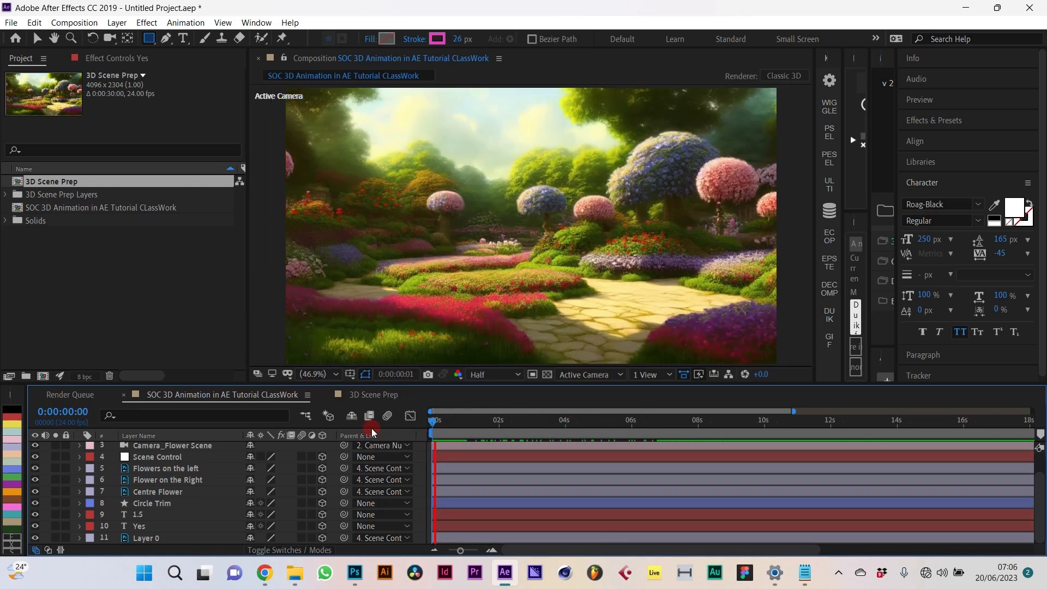
key("space")
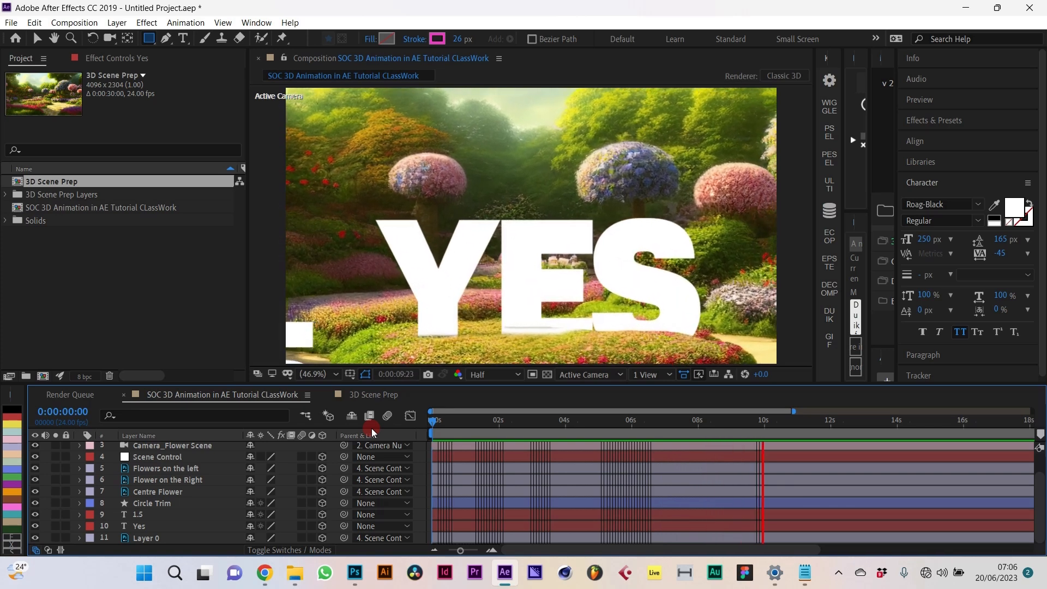
key("space")
left_click_drag(477, 427, 829, 452)
left_click_drag(892, 447, 421, 440)
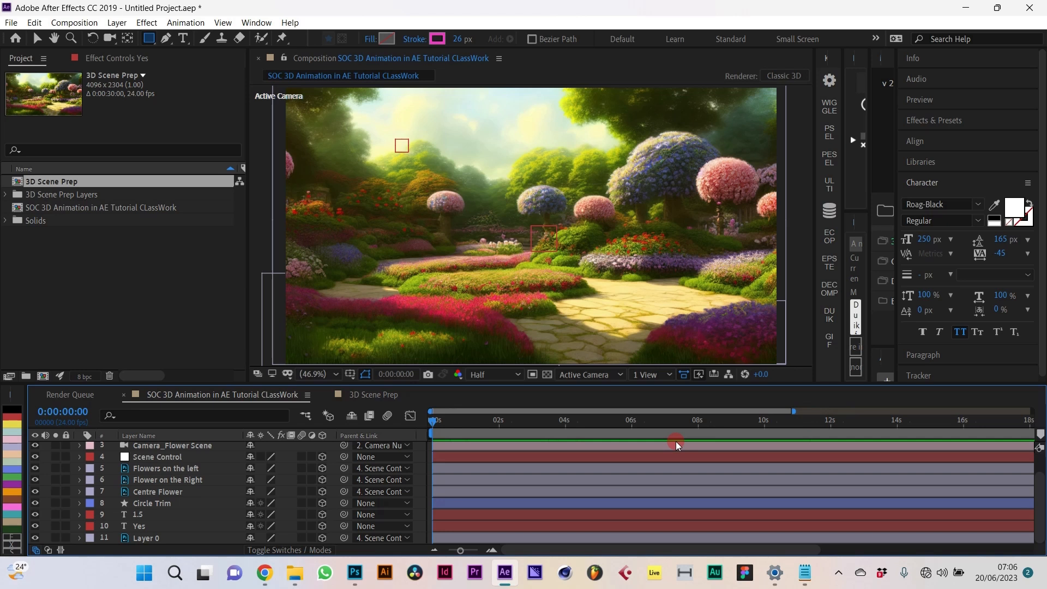